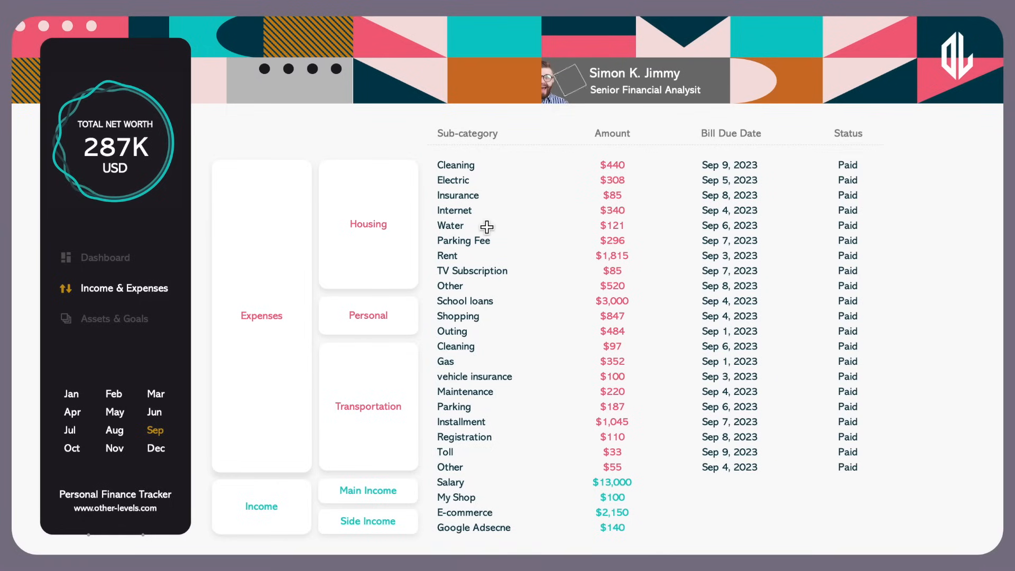
Rename the Water bill to Taxes with an amount of $2,332
text(Taxes)
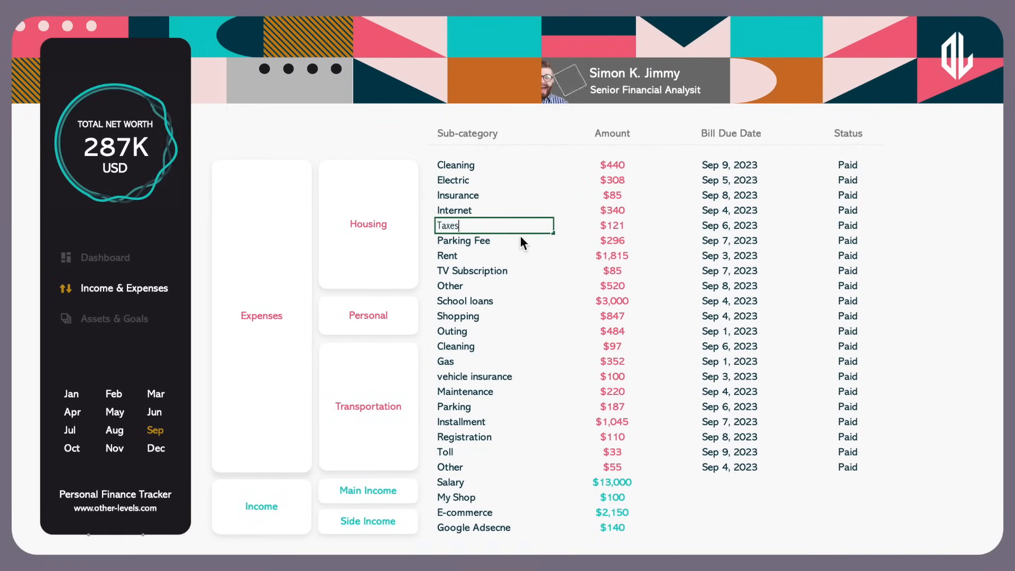
key(Return)
click(607, 228)
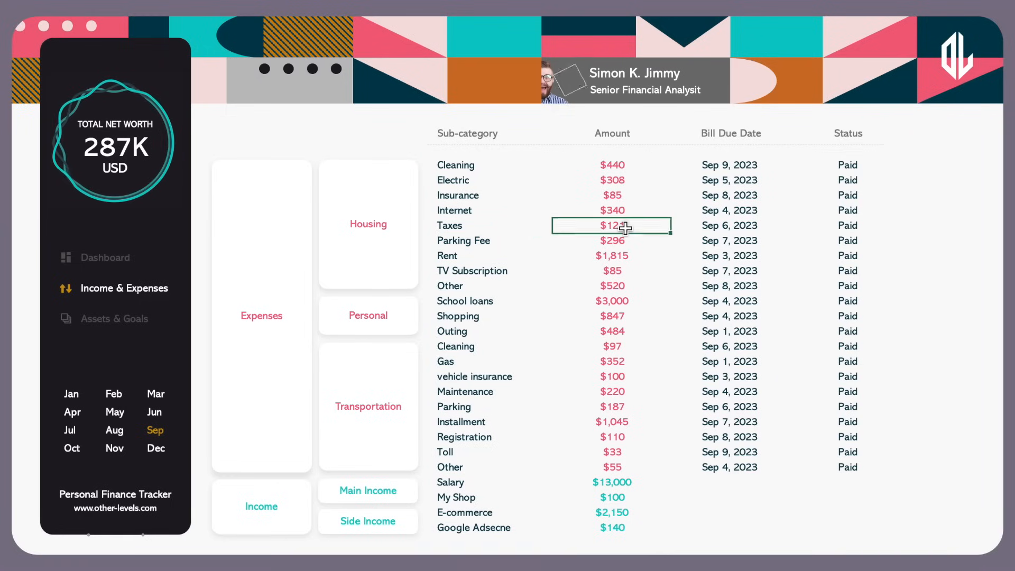
text(2332)
key(Return)
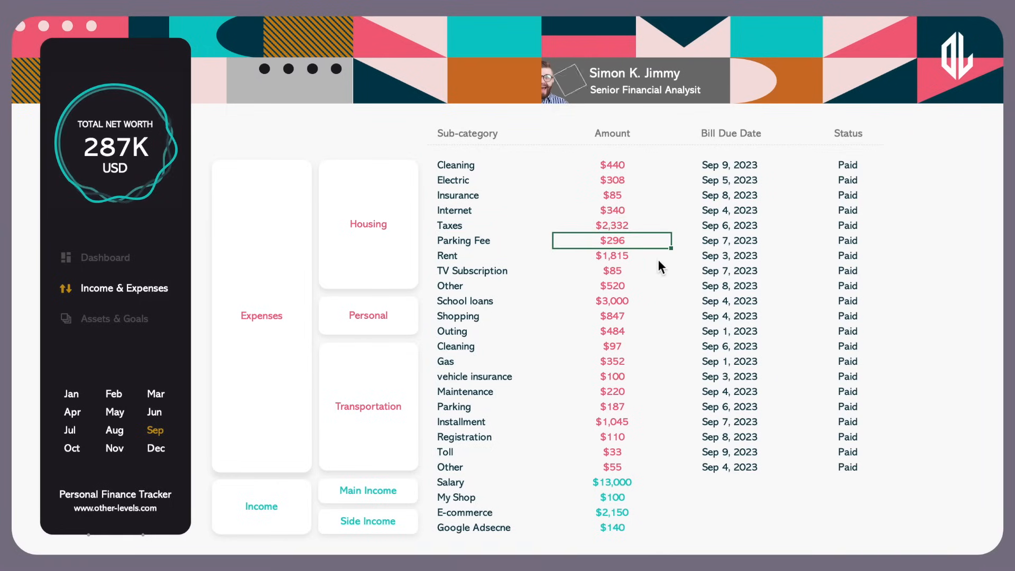
Set the status of the Taxes and Rent bills to Late
click(888, 226)
click(913, 226)
click(819, 262)
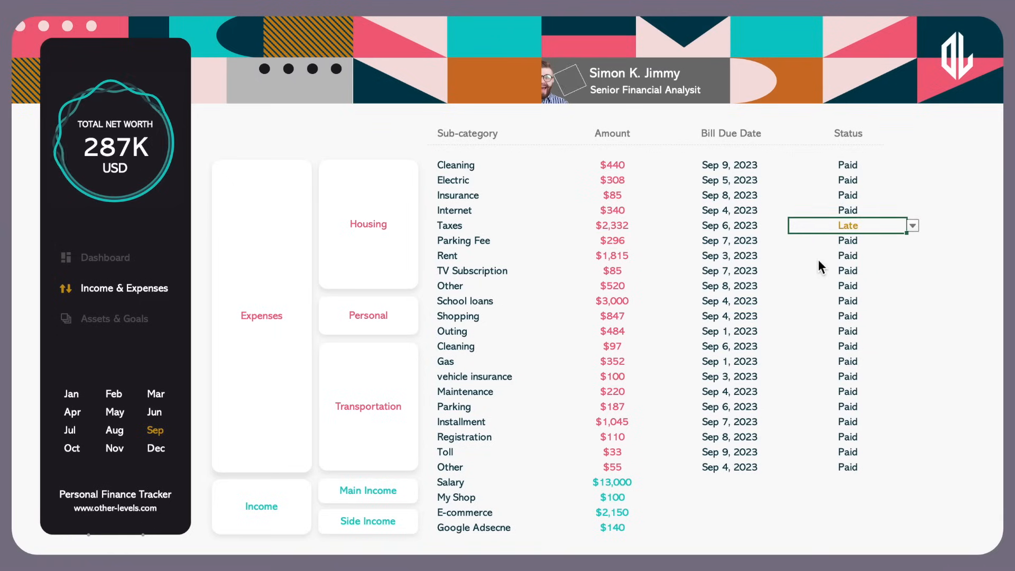
click(825, 256)
key(alt+Down)
click(813, 289)
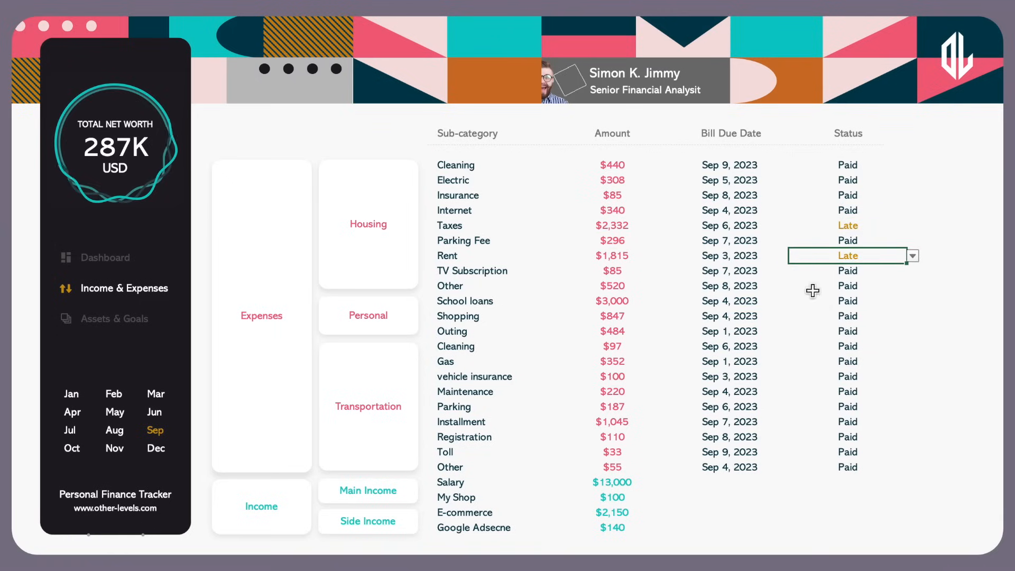
On Assets & Goals, set Feb 2023 to $32,344 and Stock to $23,444, then return to the Dashboard
click(123, 327)
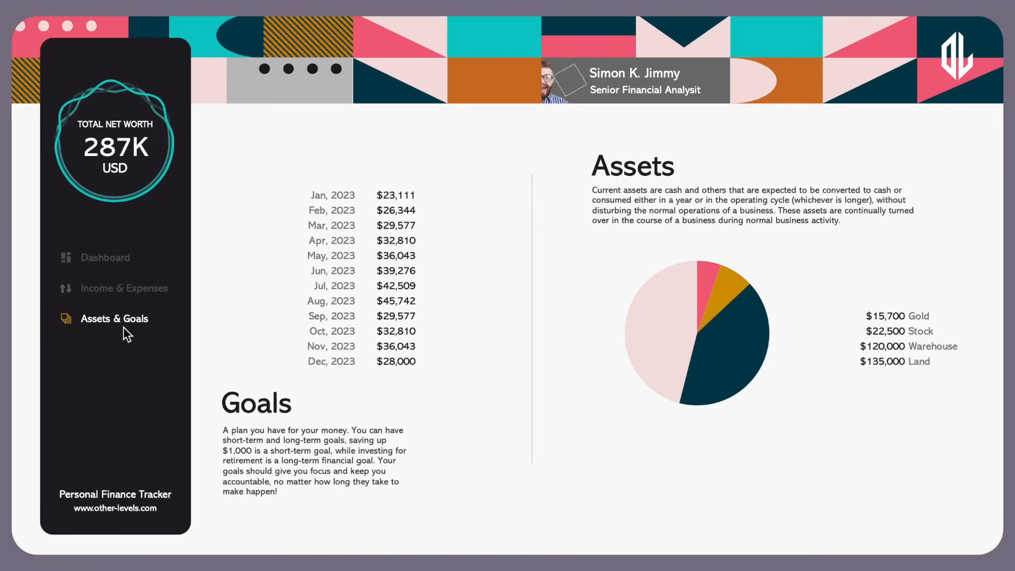
click(421, 214)
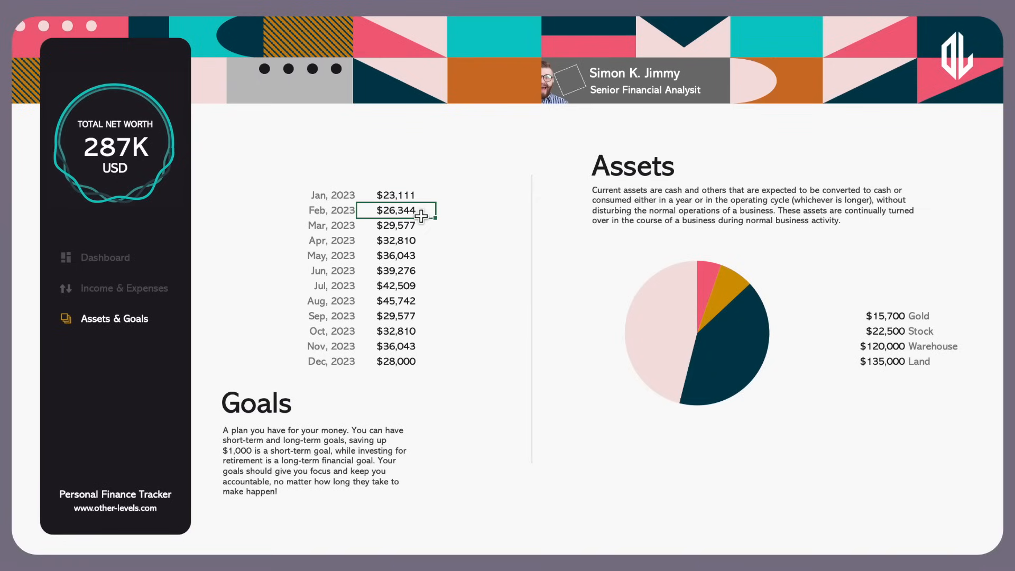
text(32344)
key(Return)
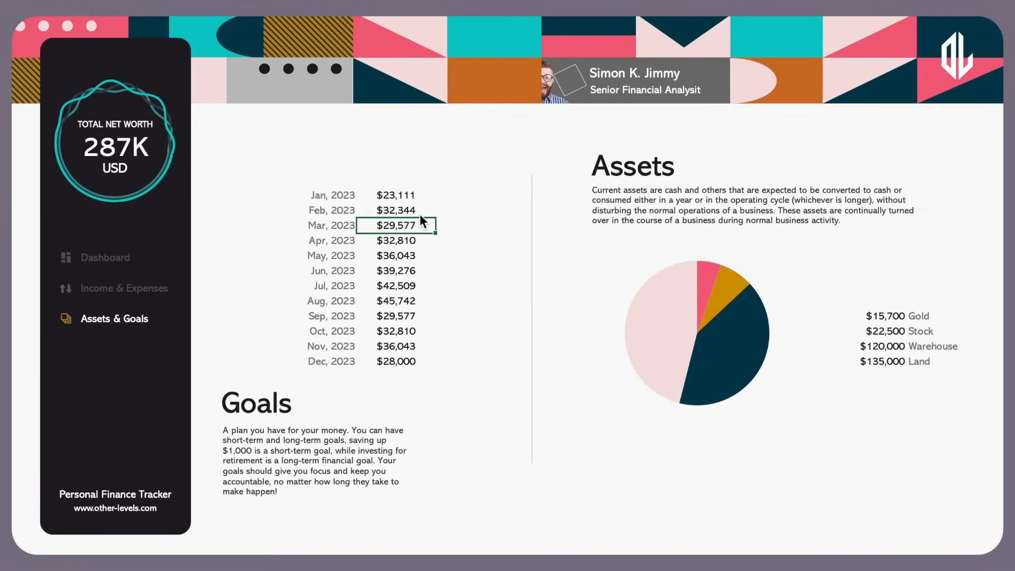
click(881, 329)
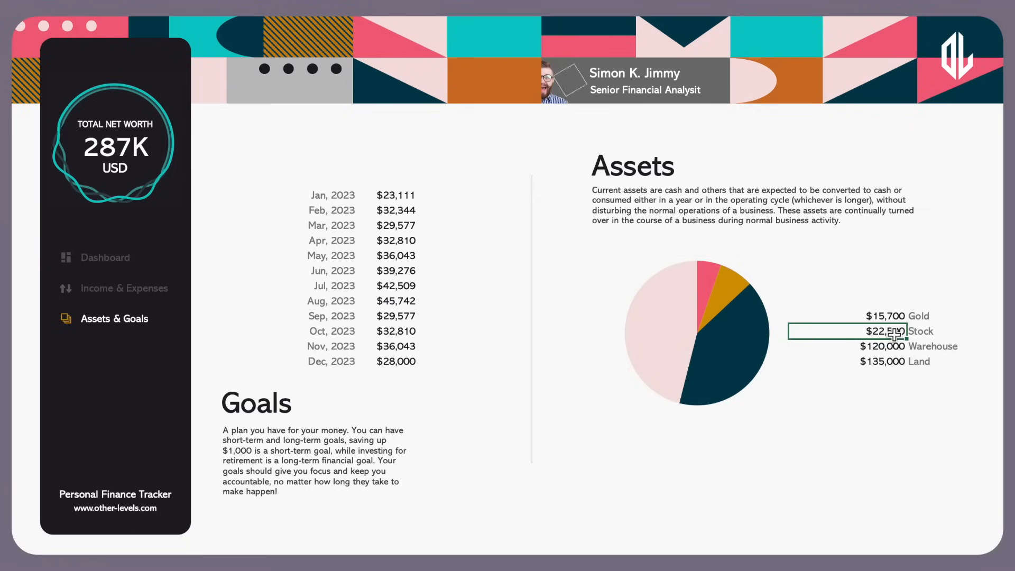
text(23,444)
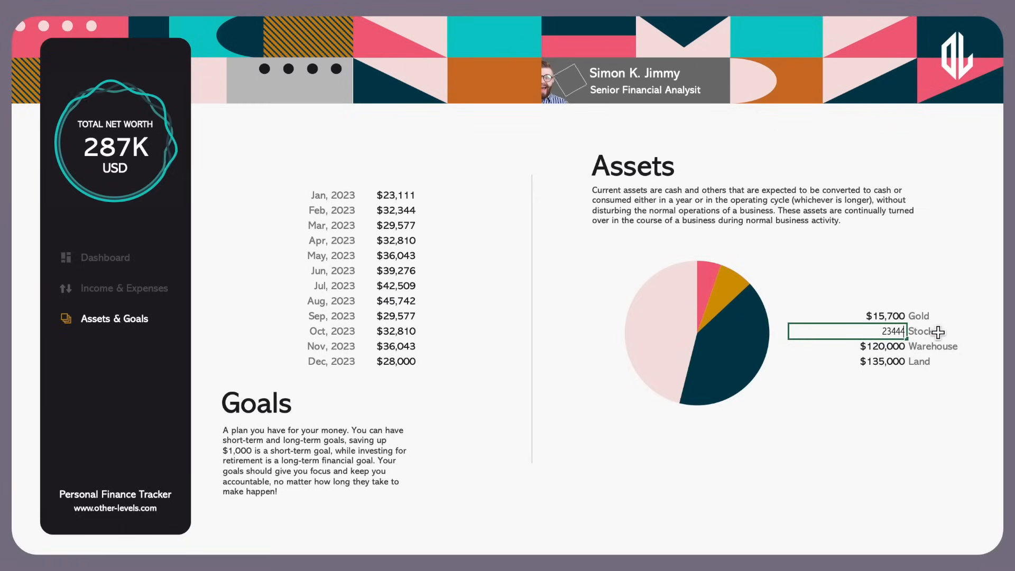
key(Return)
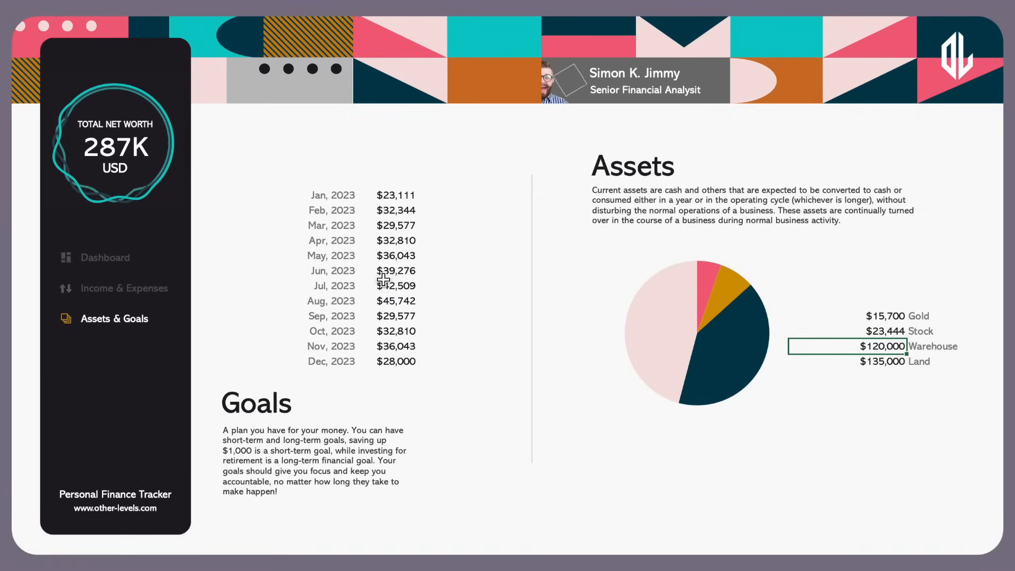
click(131, 264)
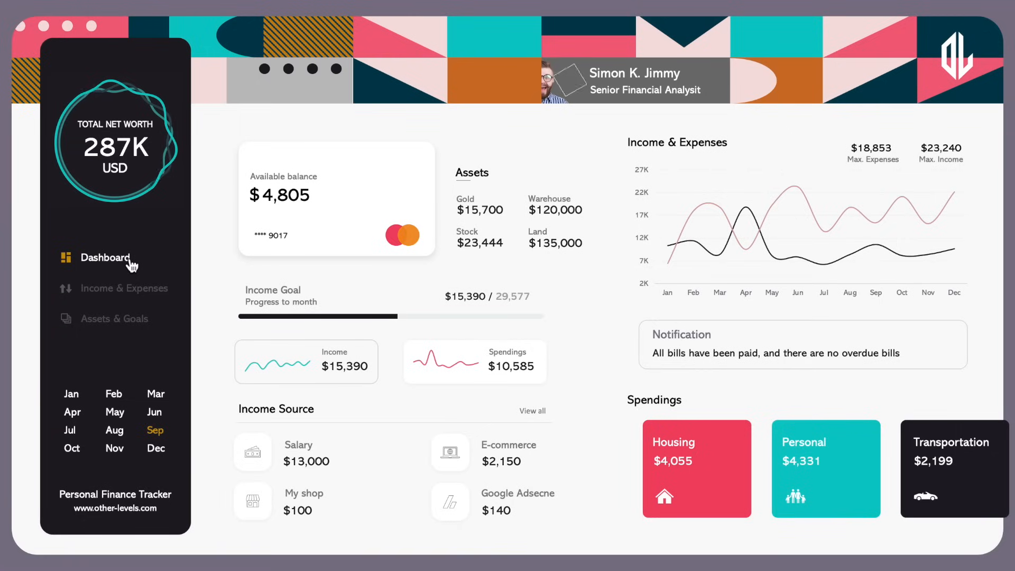
Step the month selector through Feb, Jun, Aug and Sep, ending back on Feb
click(118, 391)
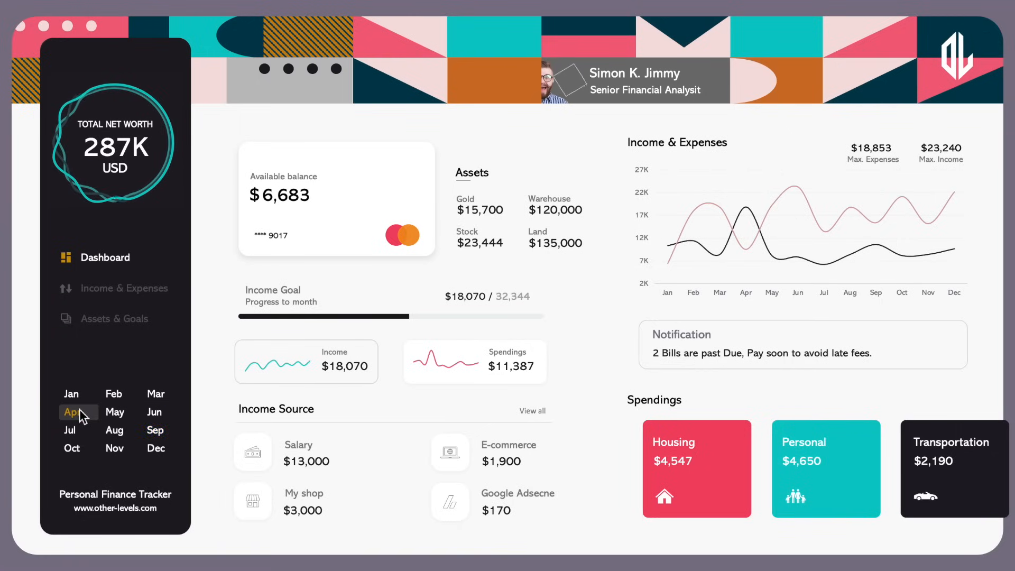
click(79, 410)
click(159, 414)
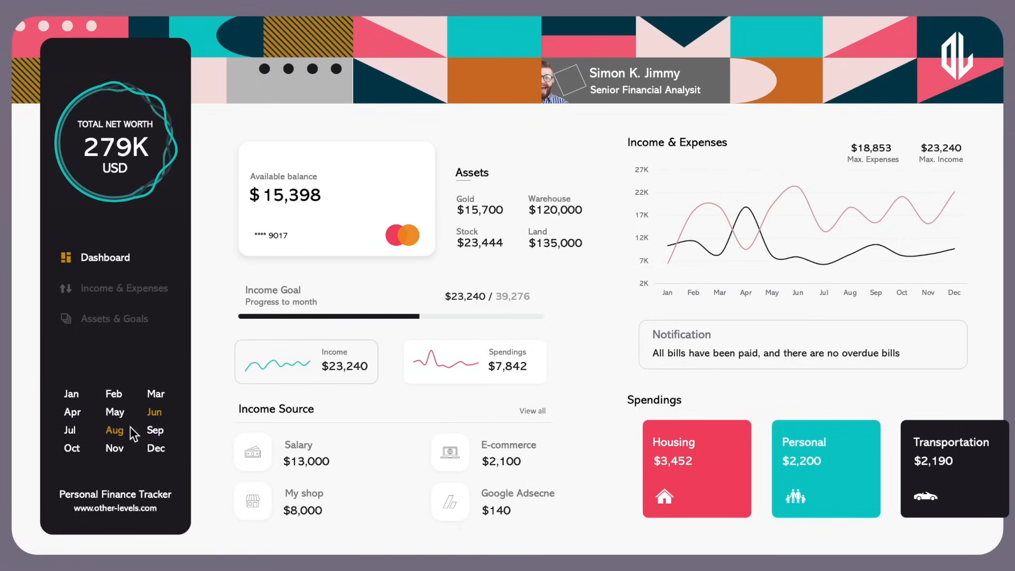
click(121, 430)
click(159, 429)
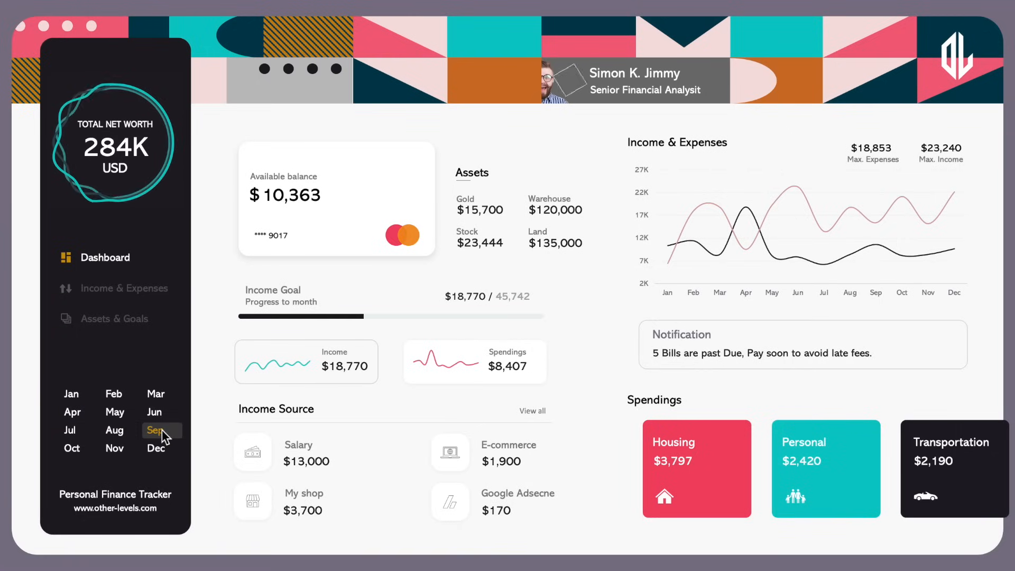
click(117, 396)
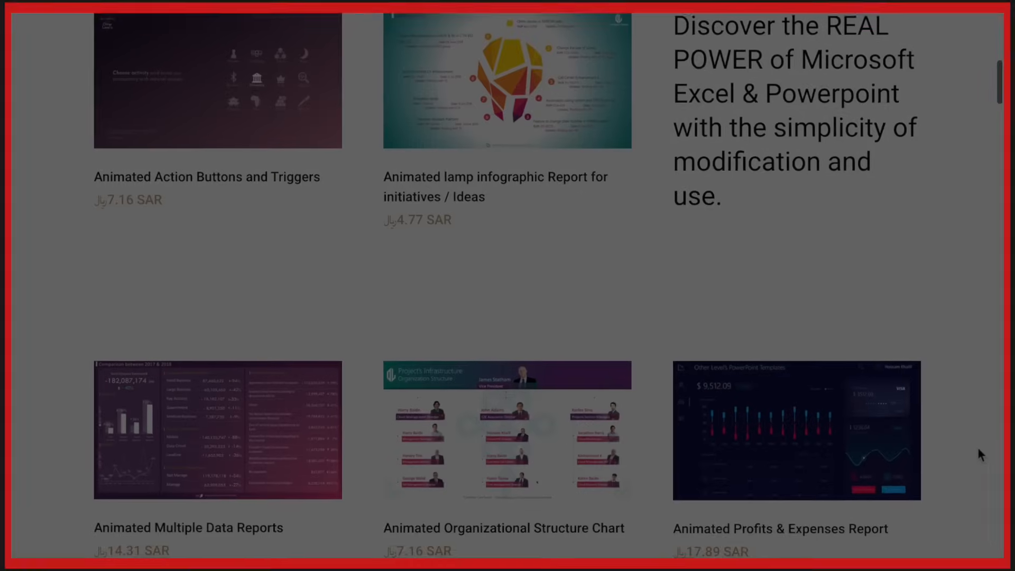
Filter the dashboard repeatedly by Jun, Aug, Feb, Mar and Sep, finishing on Mar
scroll(846, 406, down, 20)
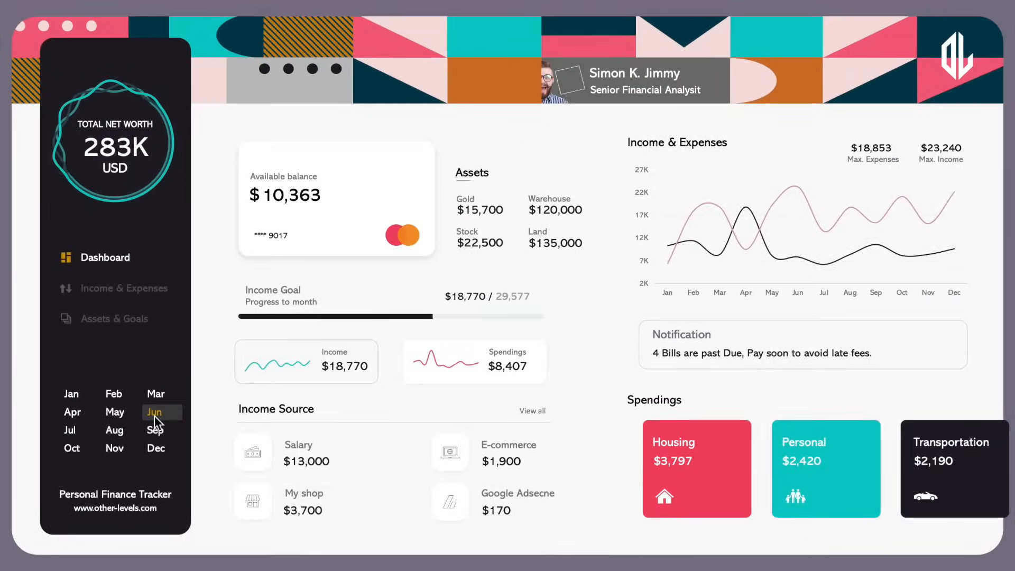
click(155, 413)
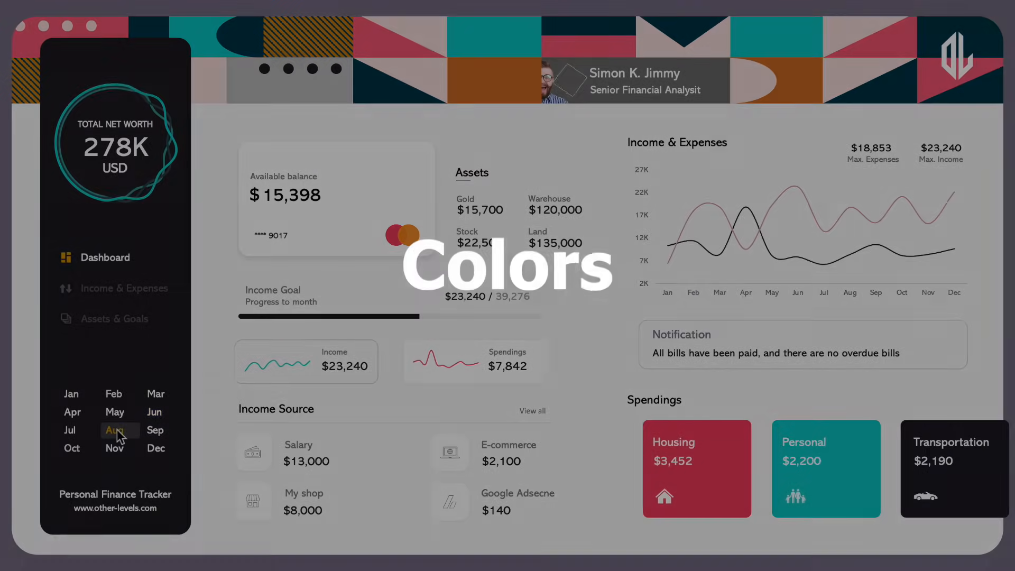
click(116, 430)
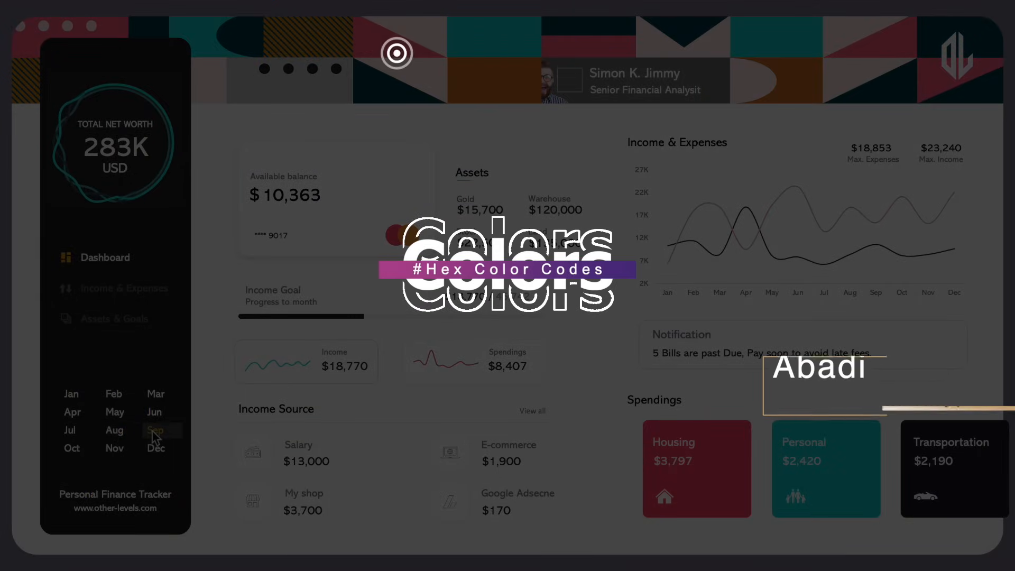
click(117, 395)
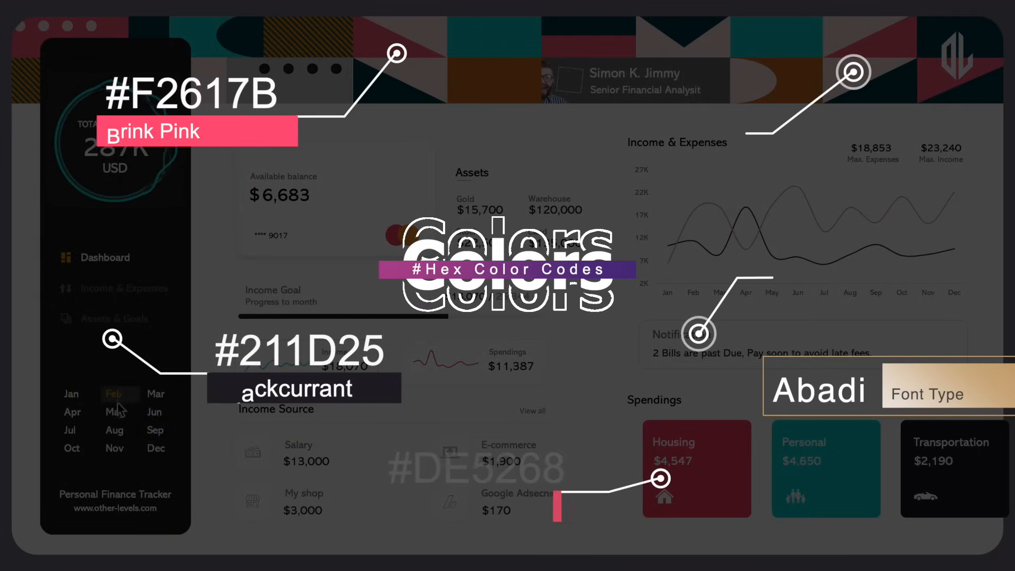
click(156, 396)
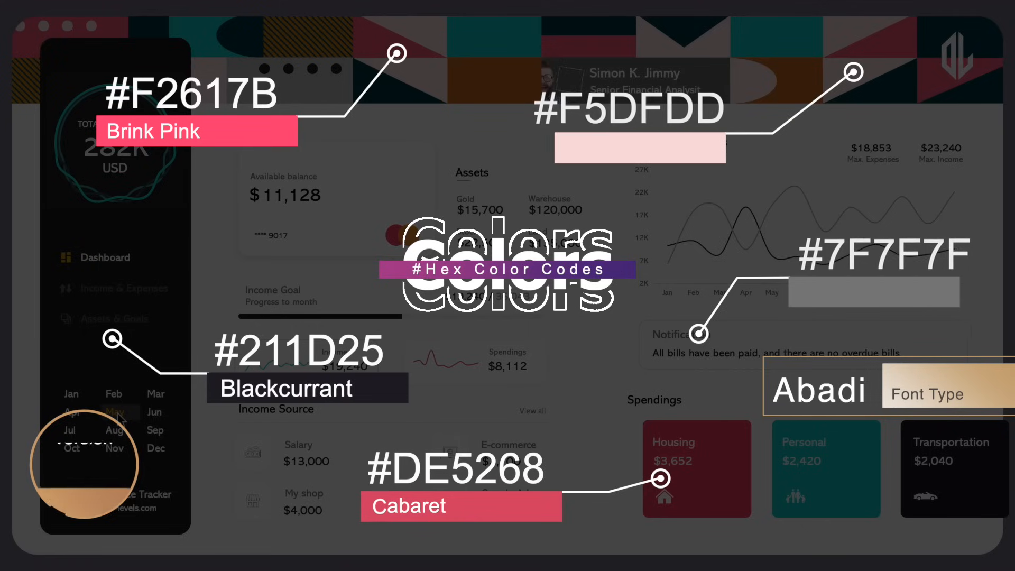
click(154, 412)
click(155, 431)
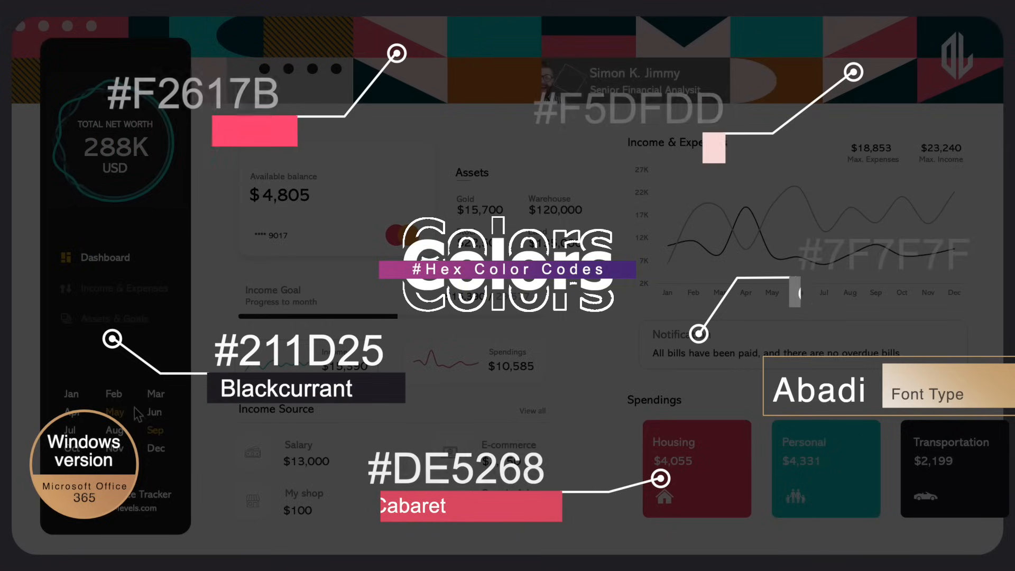
click(116, 395)
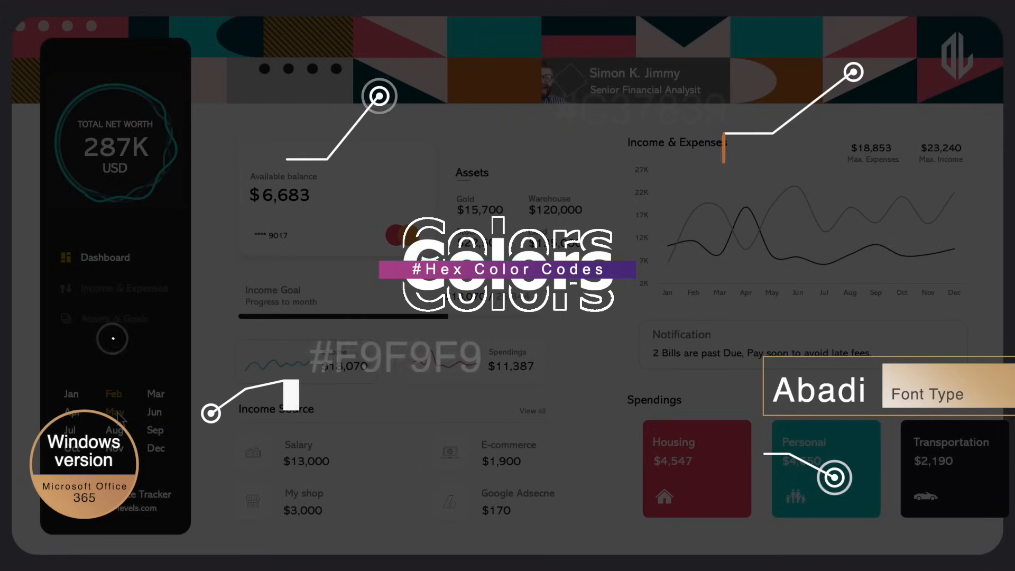
click(154, 413)
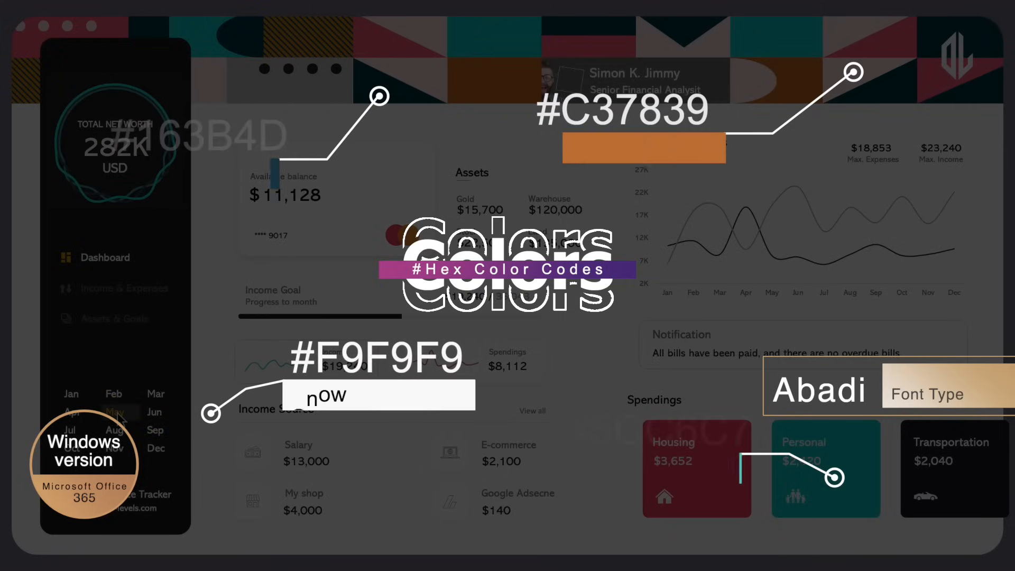
click(155, 429)
click(155, 395)
click(154, 412)
click(156, 394)
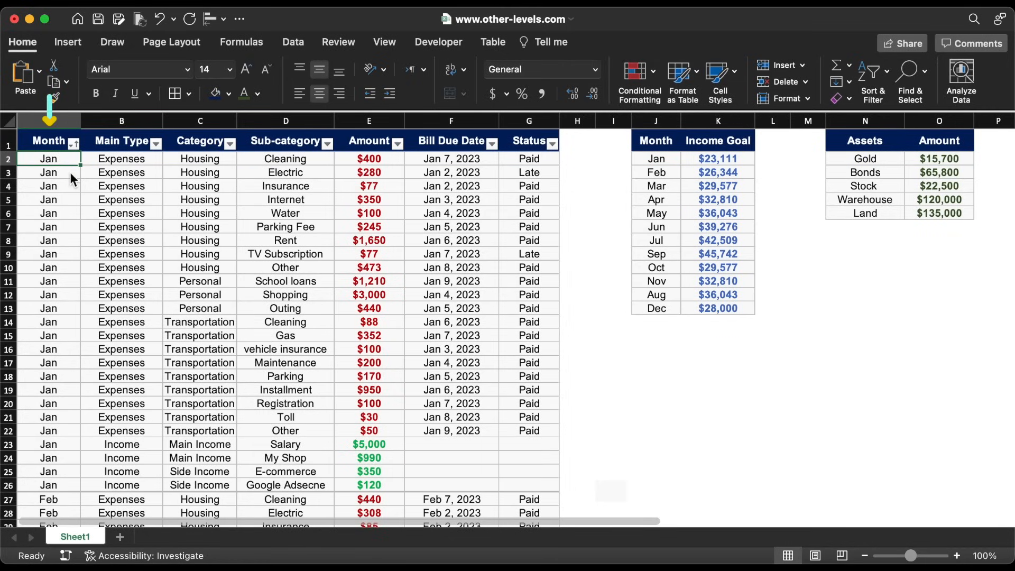
drag(71, 161, 76, 484)
scroll(256, 449, down, 5)
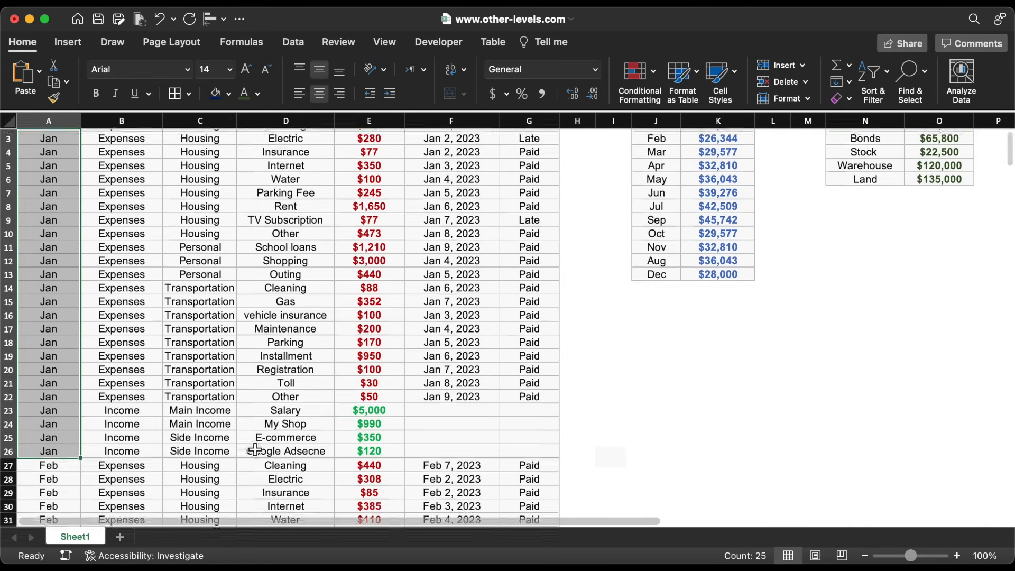
scroll(255, 450, down, 3)
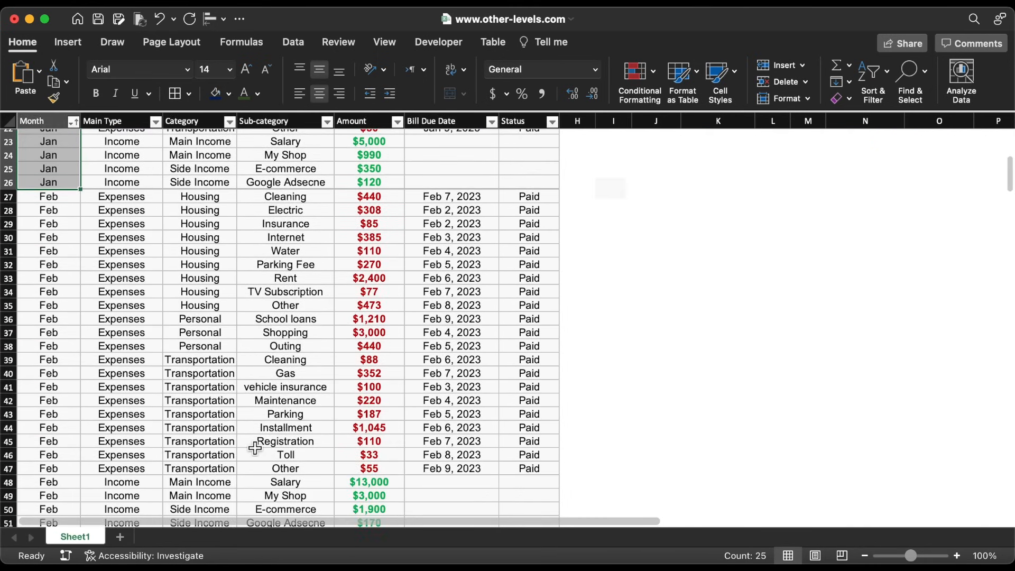
scroll(255, 449, down, 1)
drag(72, 151, 79, 476)
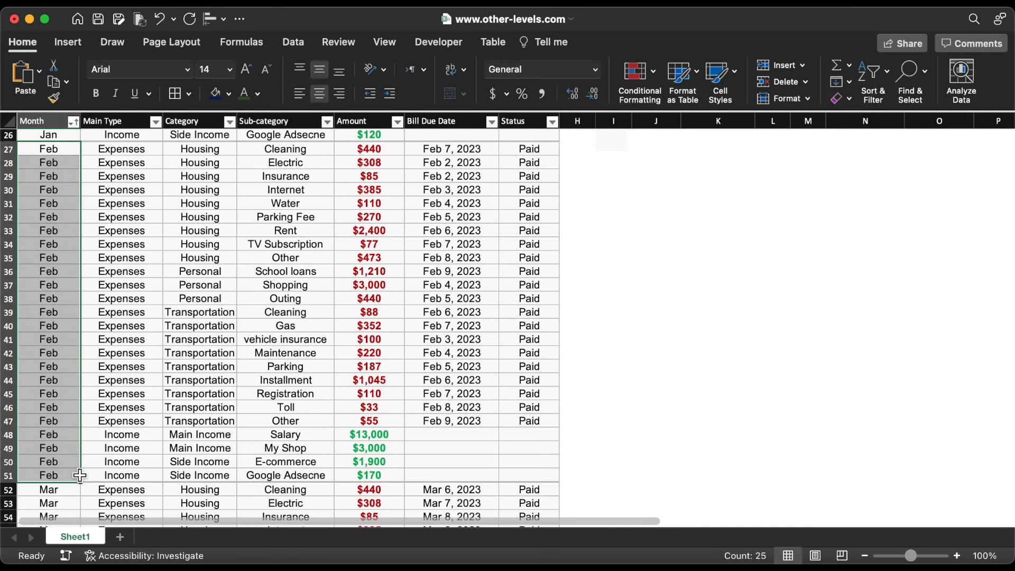
scroll(79, 476, down, 8)
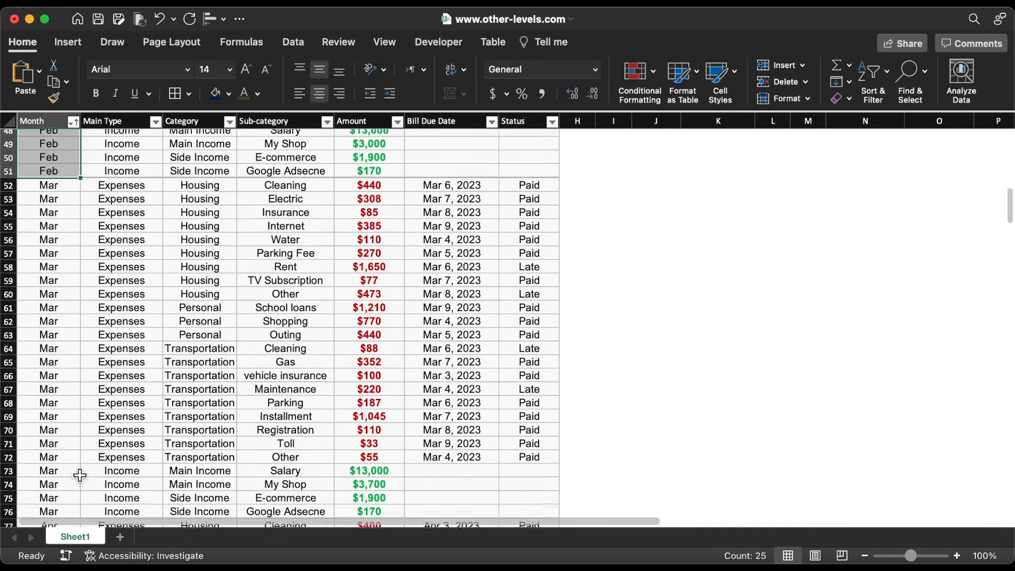
scroll(79, 476, up, 16)
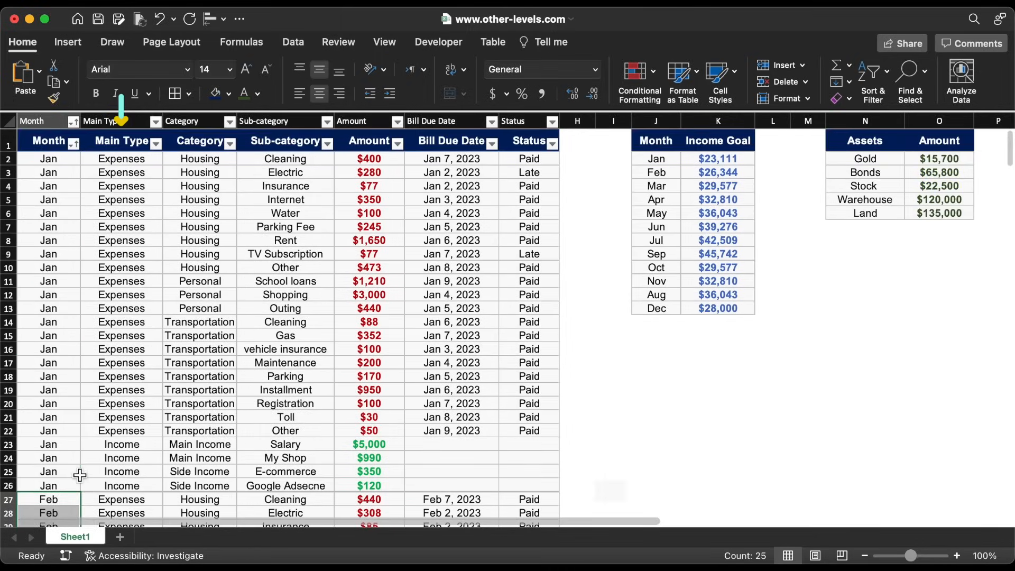
click(156, 143)
click(130, 350)
drag(200, 159, 236, 477)
drag(235, 476, 236, 485)
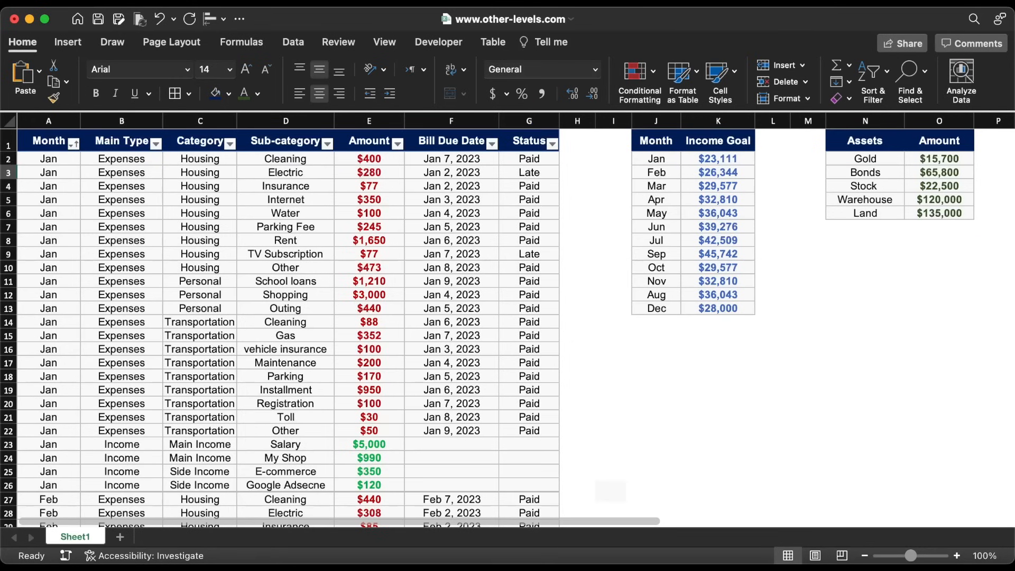
click(736, 144)
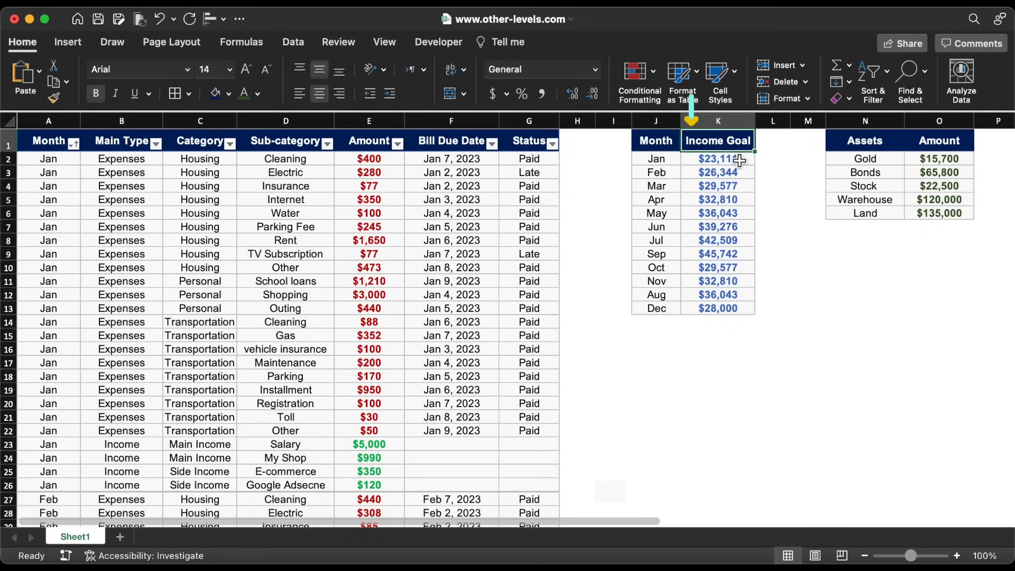
click(890, 147)
drag(893, 159, 890, 217)
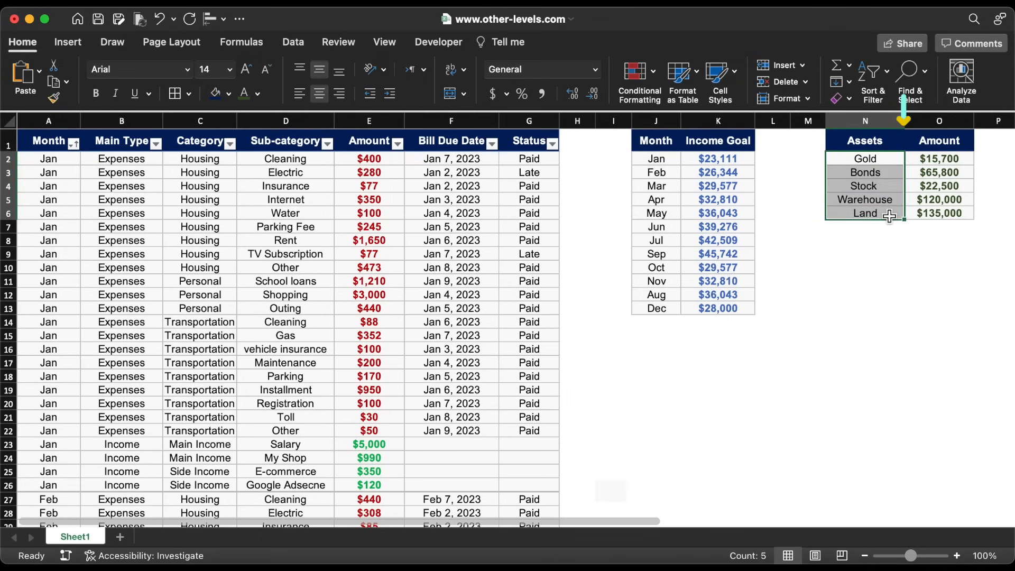
Add a new worksheet named 'Income & Expenses'
click(121, 536)
right_click(148, 535)
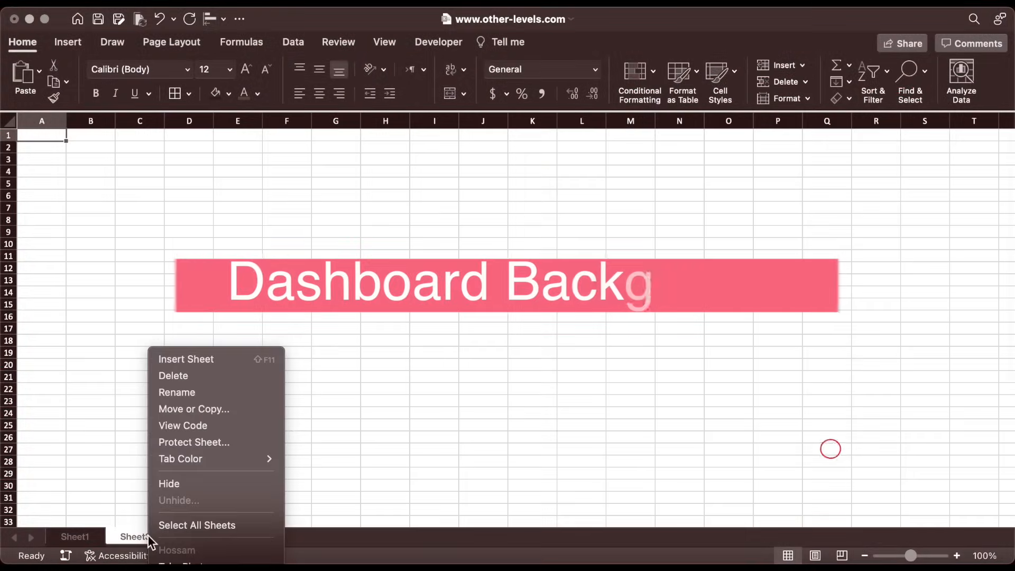
click(189, 391)
text(Inc)
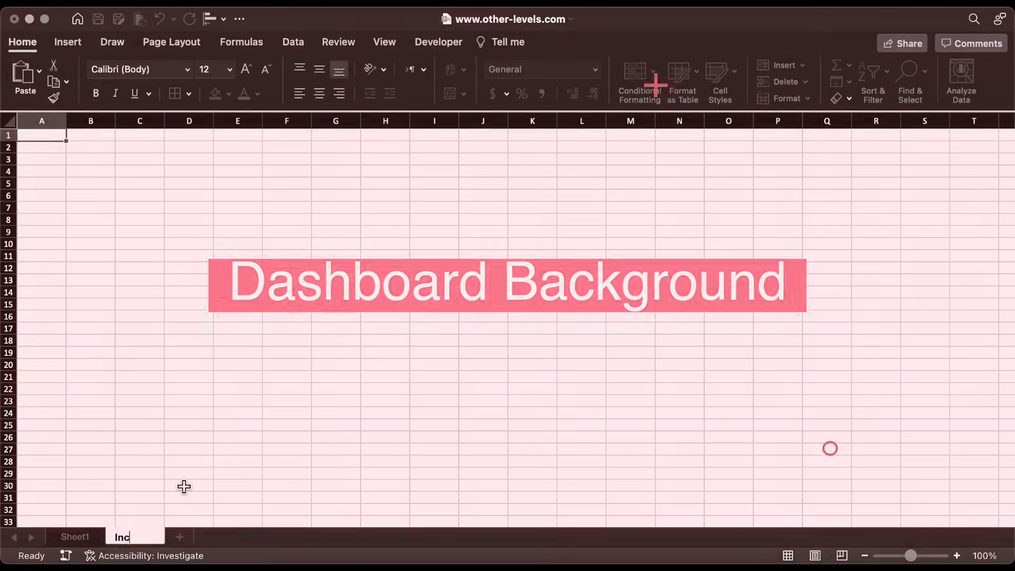
text(ome & Expenses)
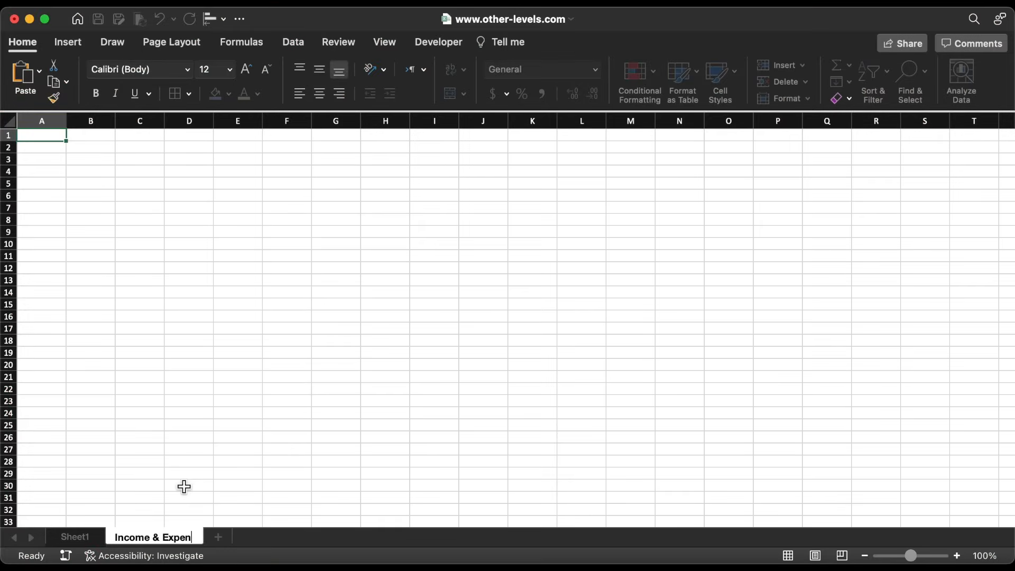
click(184, 487)
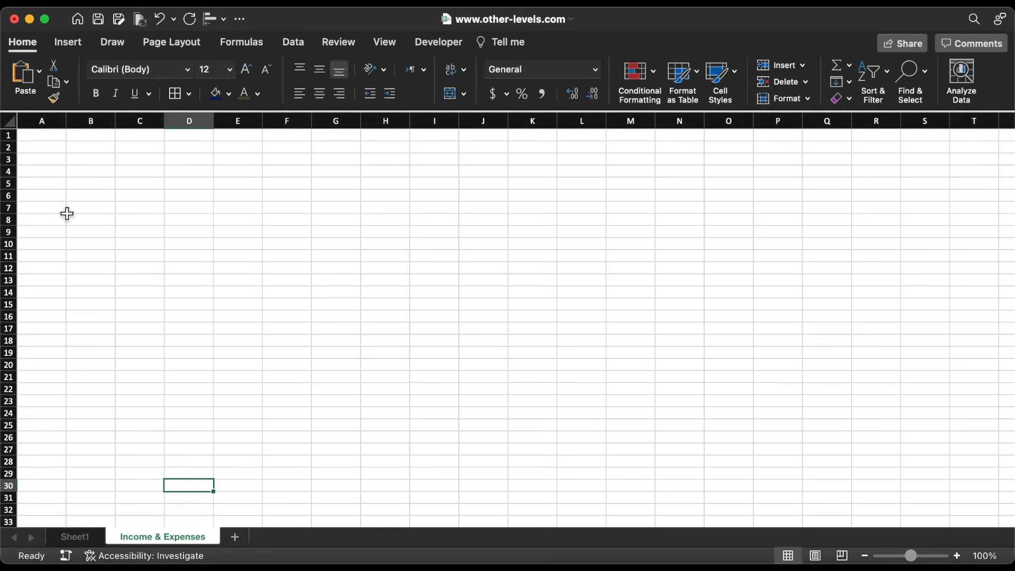
Fill the whole sheet light grey F9F9F9 and turn off the gridlines
click(10, 121)
click(229, 95)
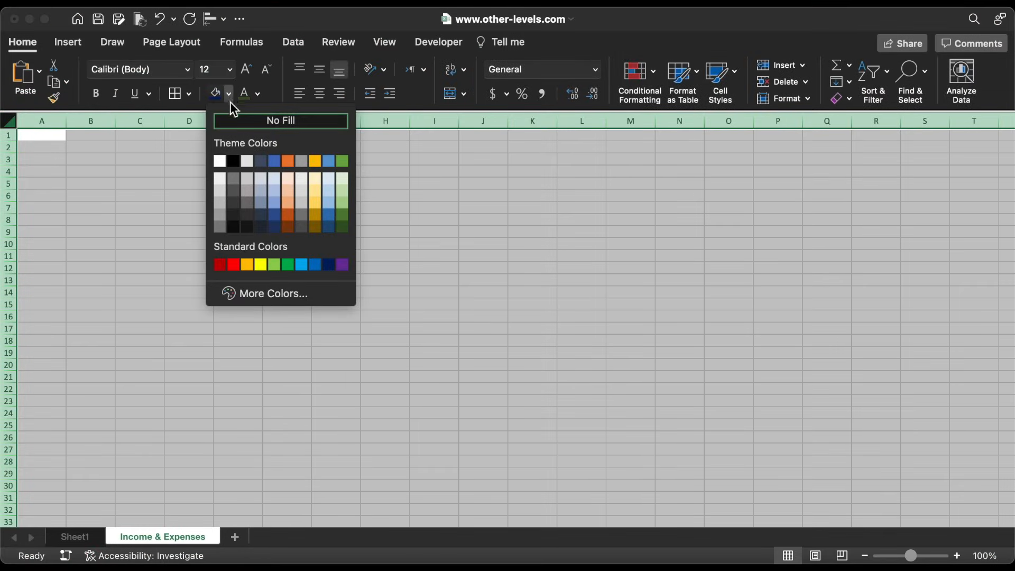
click(281, 294)
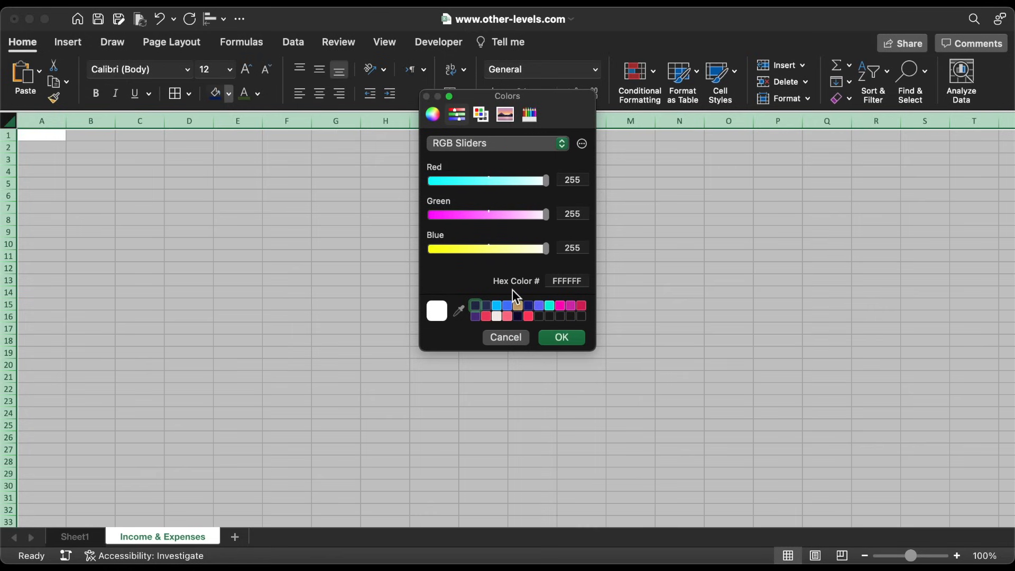
click(562, 284)
text(F9F9F9)
click(568, 339)
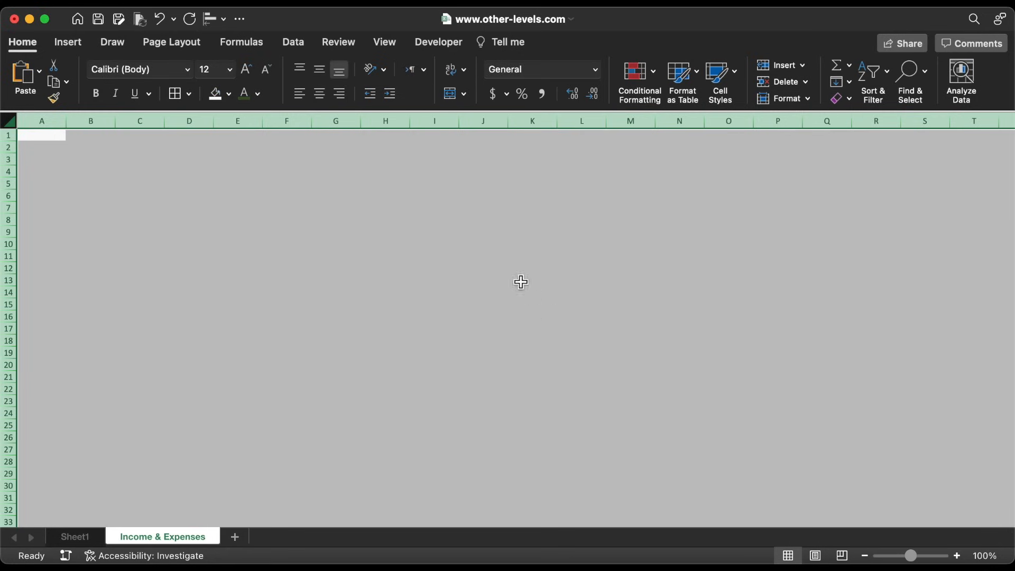
click(389, 44)
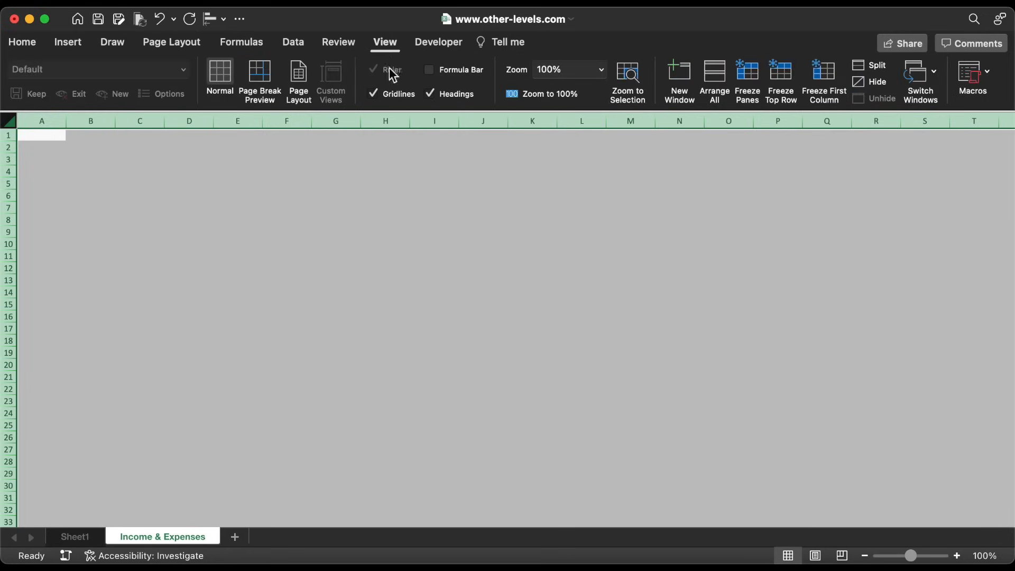
click(395, 95)
click(189, 233)
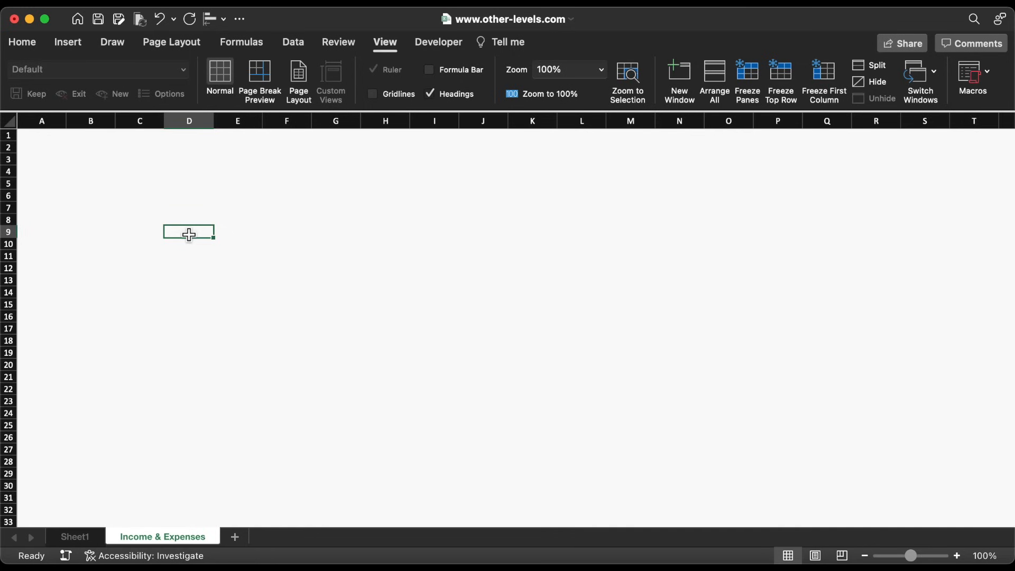
Draw a 0.84 by 2.37 inch rectangle at the sheet's top-left corner
click(74, 43)
click(244, 80)
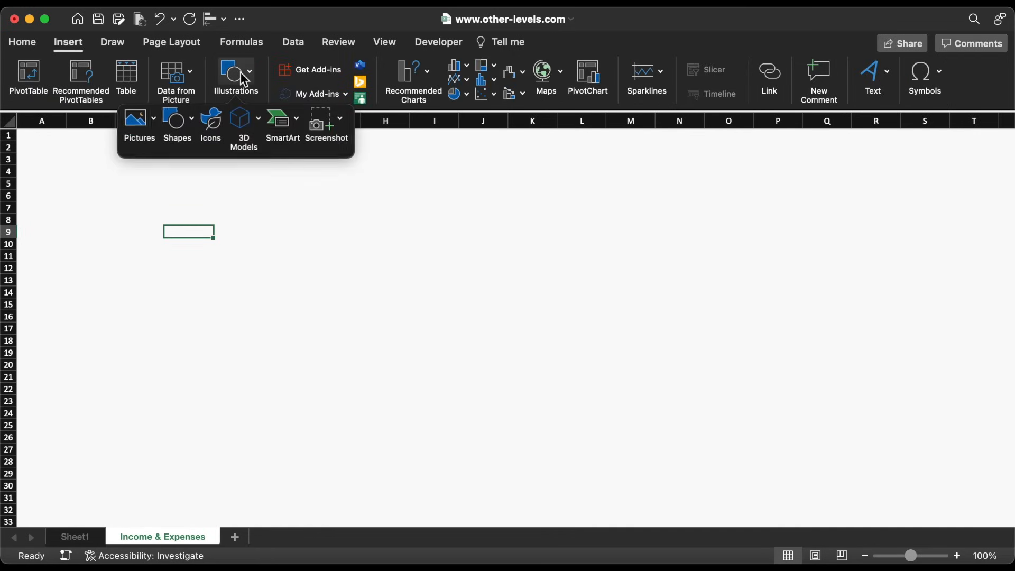
click(180, 123)
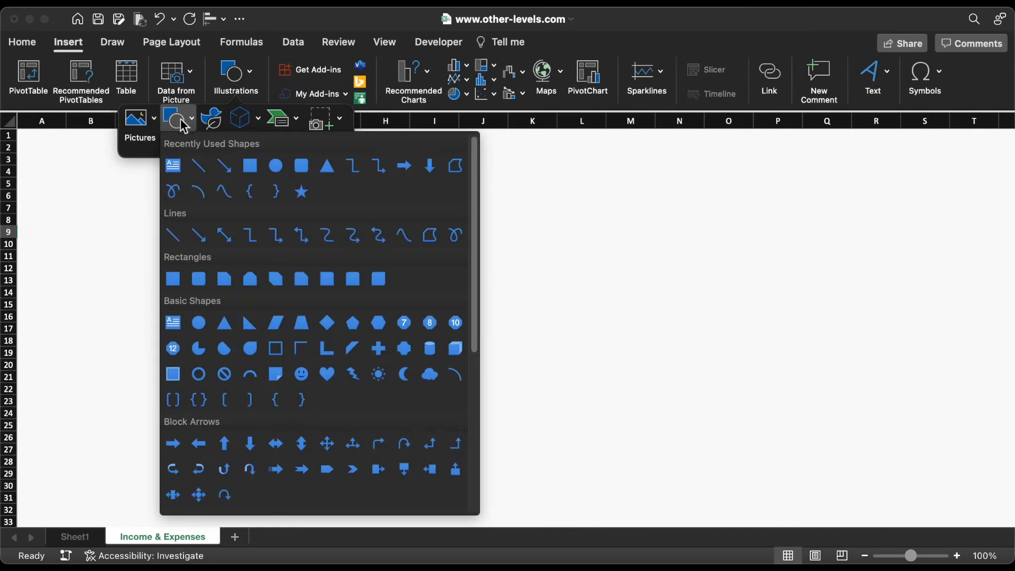
click(251, 167)
drag(299, 176, 418, 223)
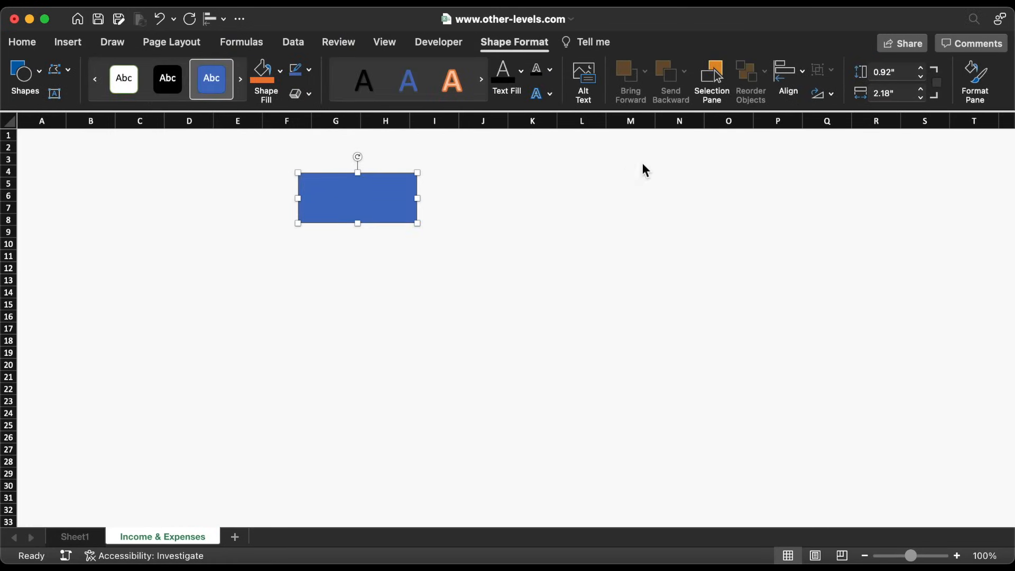
click(901, 71)
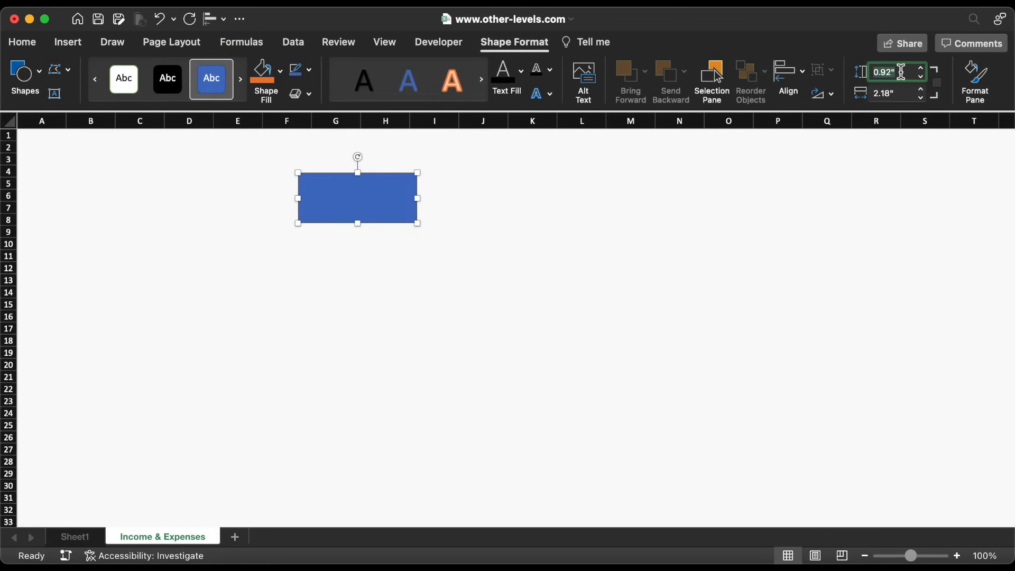
text(0.84)
key(Return)
click(906, 94)
text(2.37)
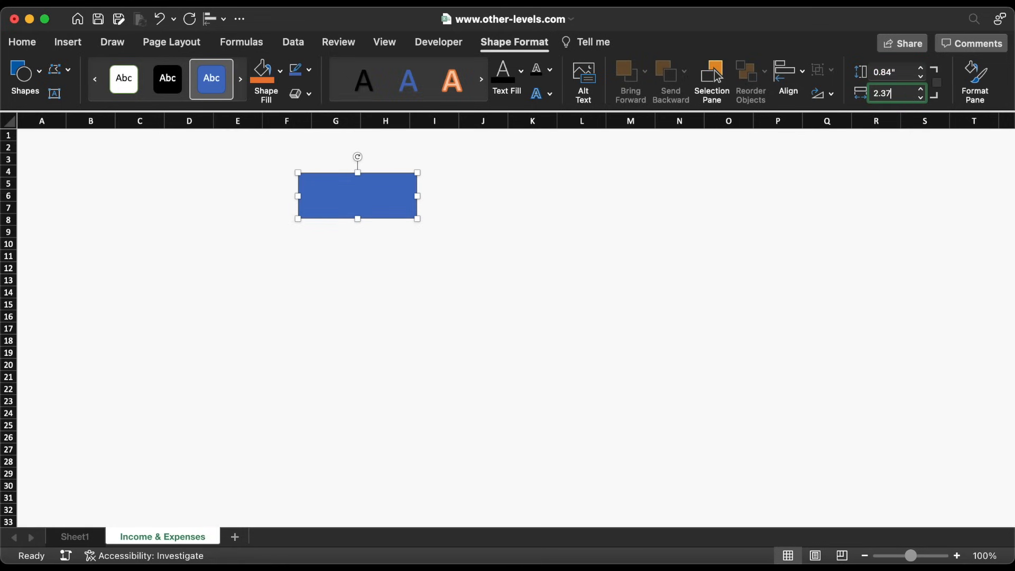
key(Return)
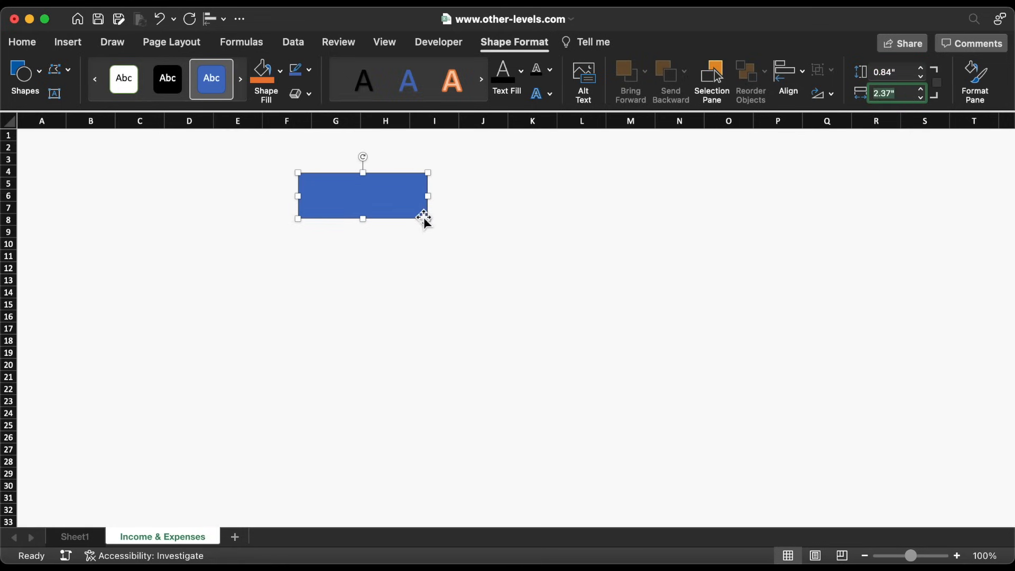
drag(382, 201, 98, 155)
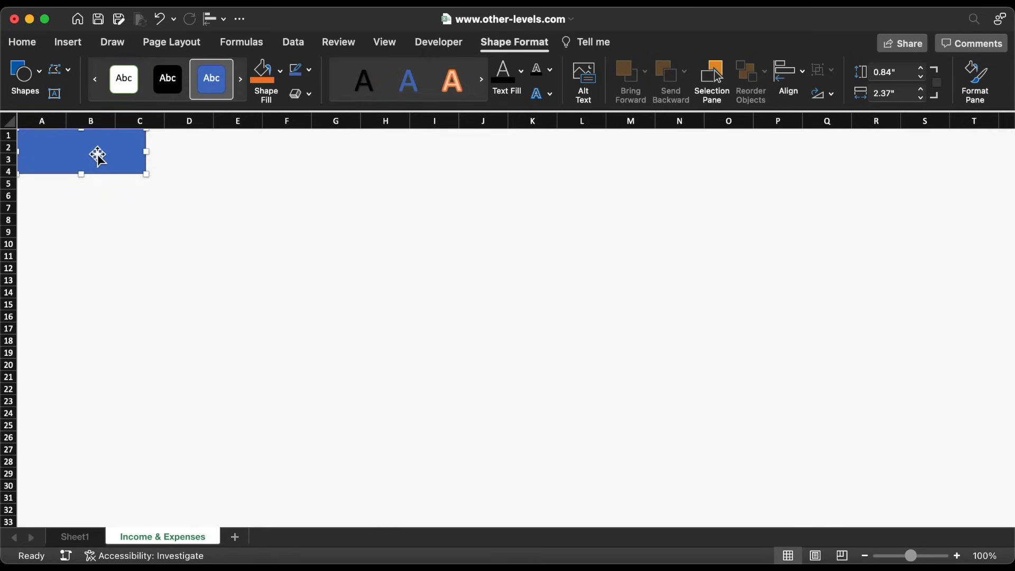
Remove the rectangle's outline, fill it pink F2617B, and place a duplicate below it
click(309, 70)
click(322, 119)
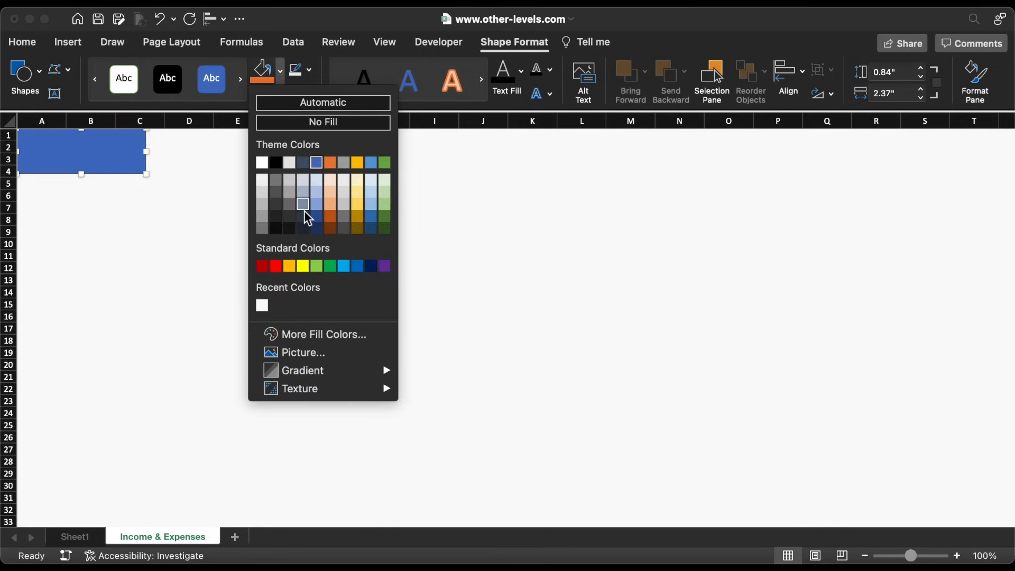
click(347, 335)
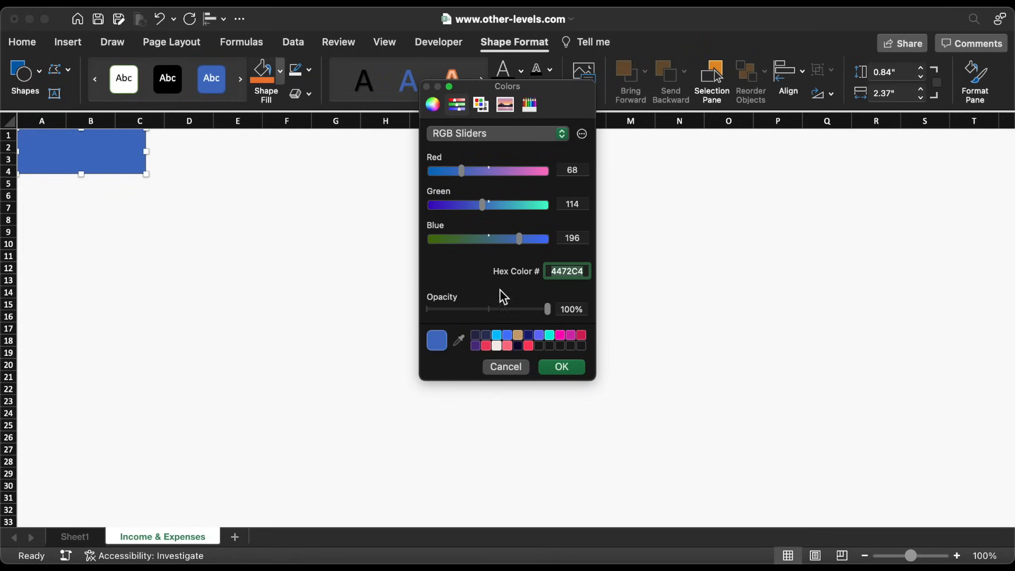
click(571, 365)
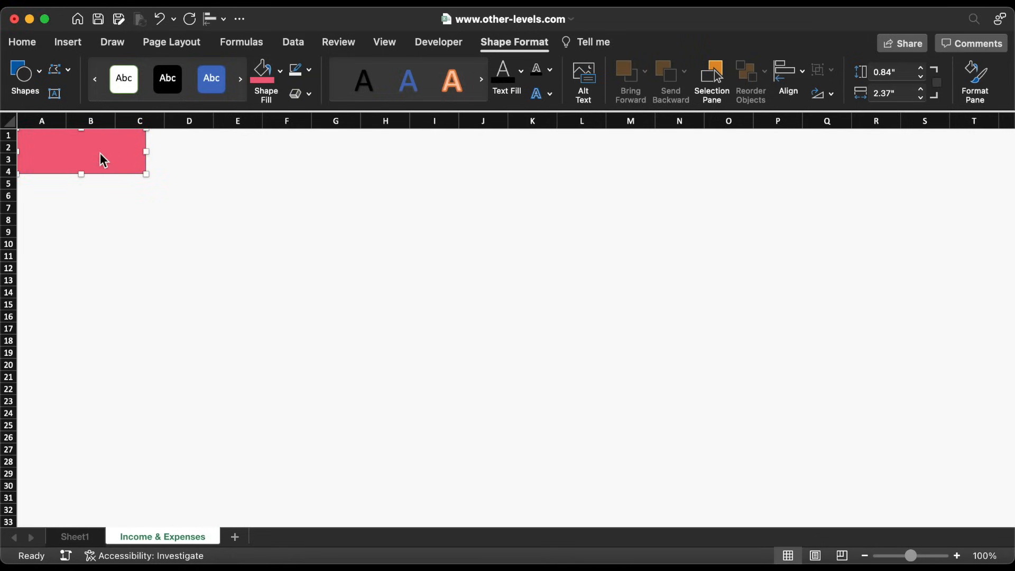
key(super+c)
key(super+v)
drag(113, 158, 113, 197)
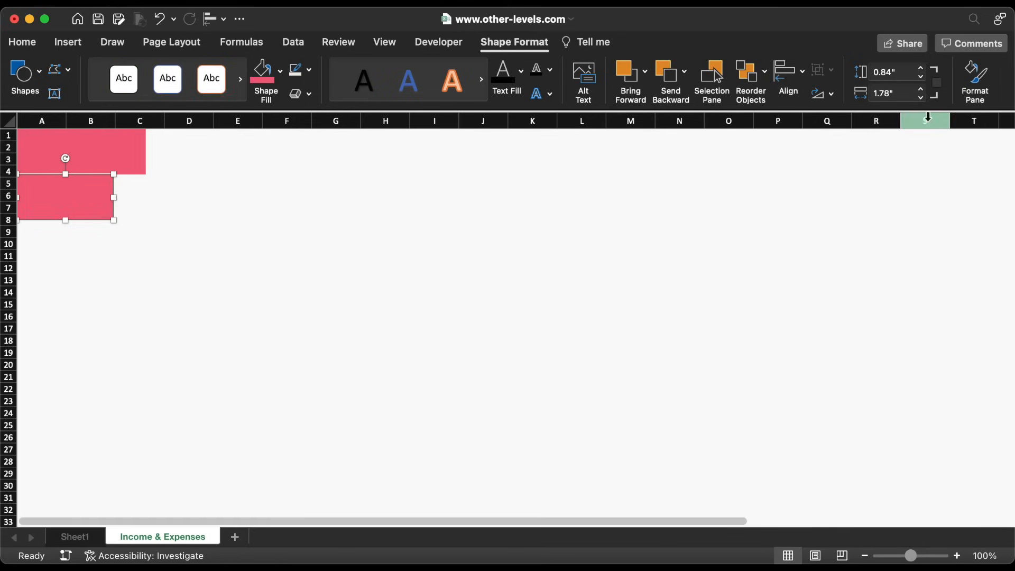
Give the lower rectangle a diagonal-stripe pattern fill with dark blue 003C4F stripes
click(943, 97)
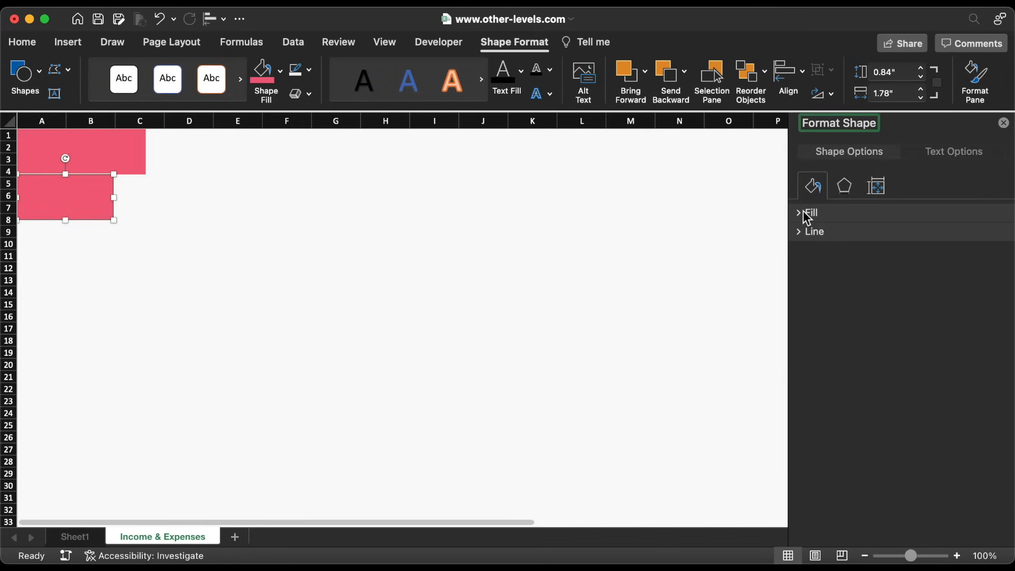
click(804, 211)
click(834, 291)
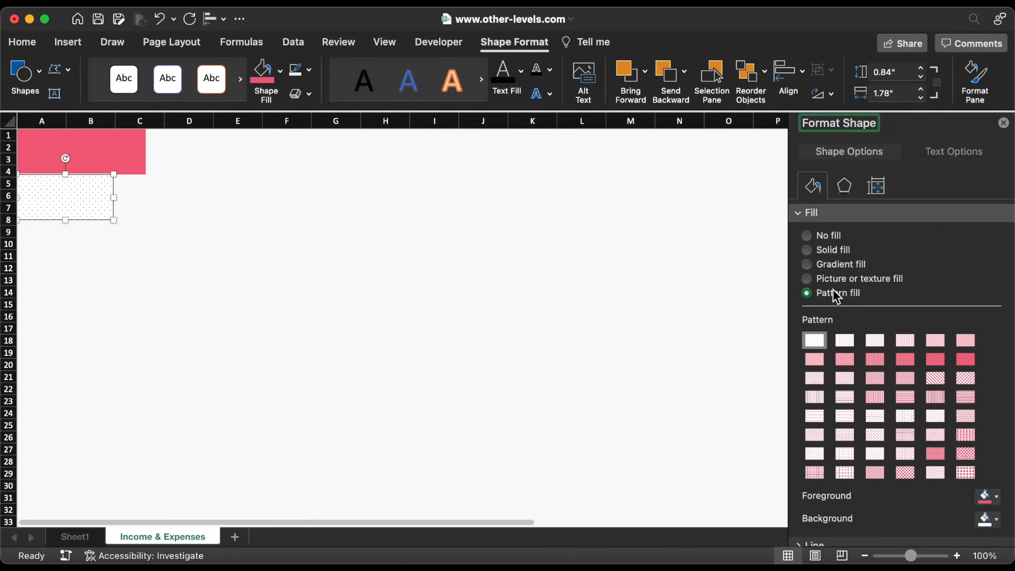
click(935, 378)
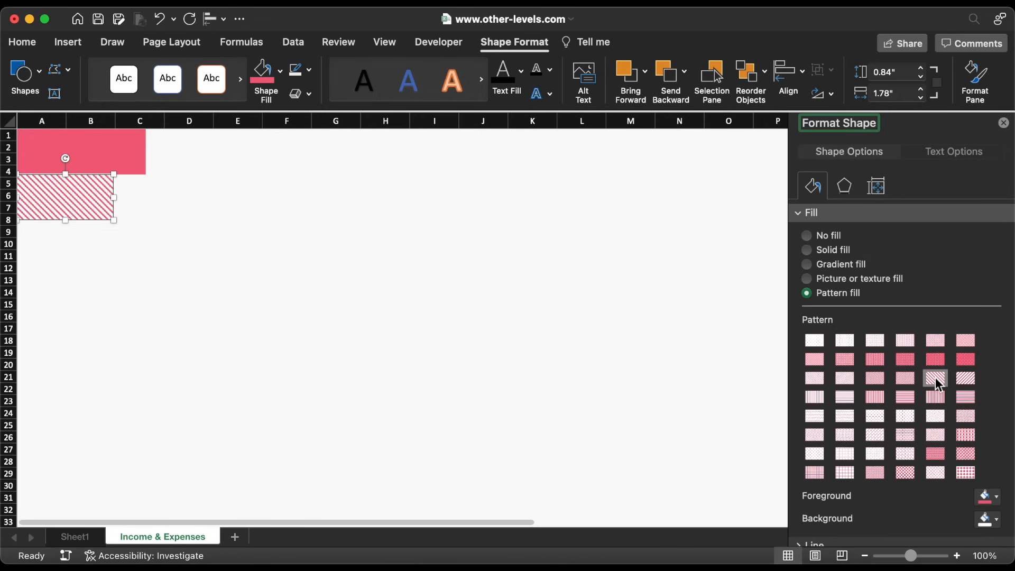
click(987, 497)
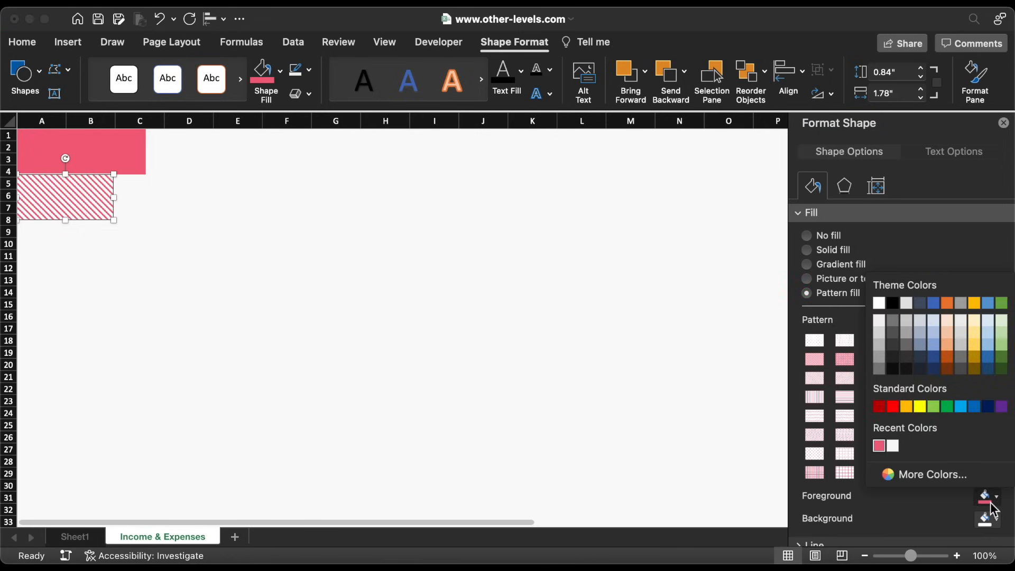
click(931, 473)
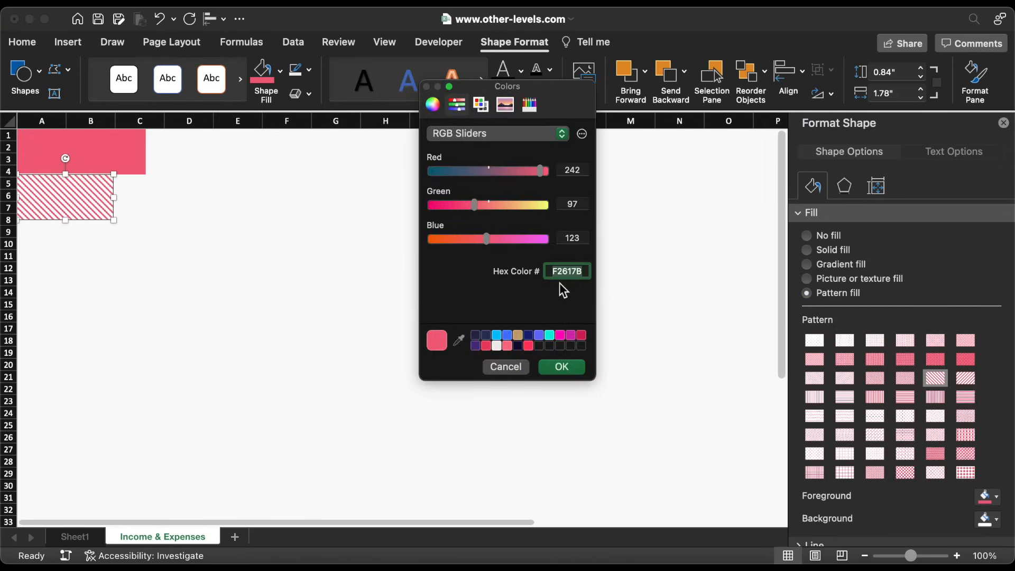
key(super+v)
click(561, 366)
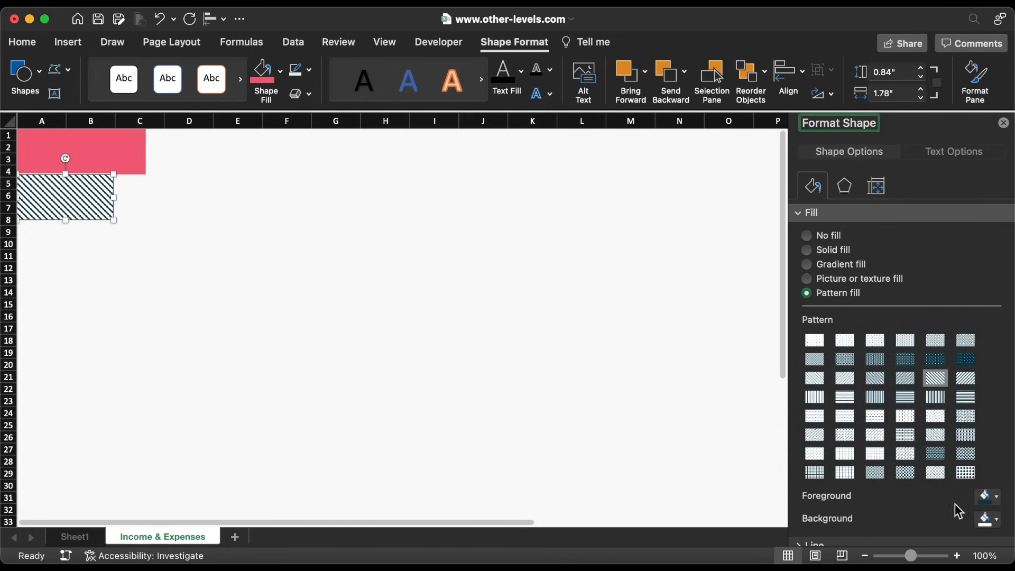
Set the stripe pattern's background colour to orange CC8409
click(994, 519)
click(964, 500)
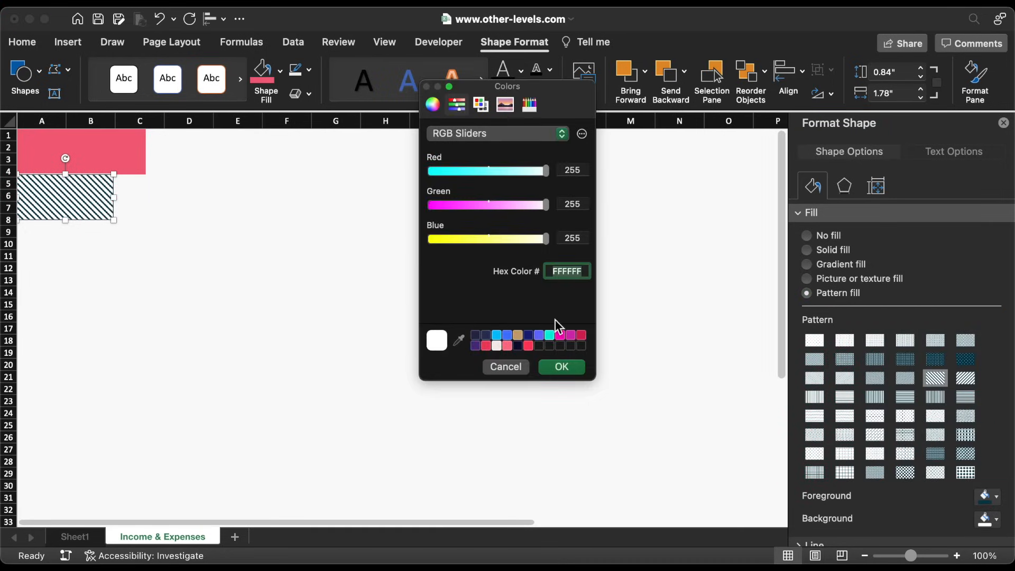
text(CC8409)
key(Return)
click(561, 367)
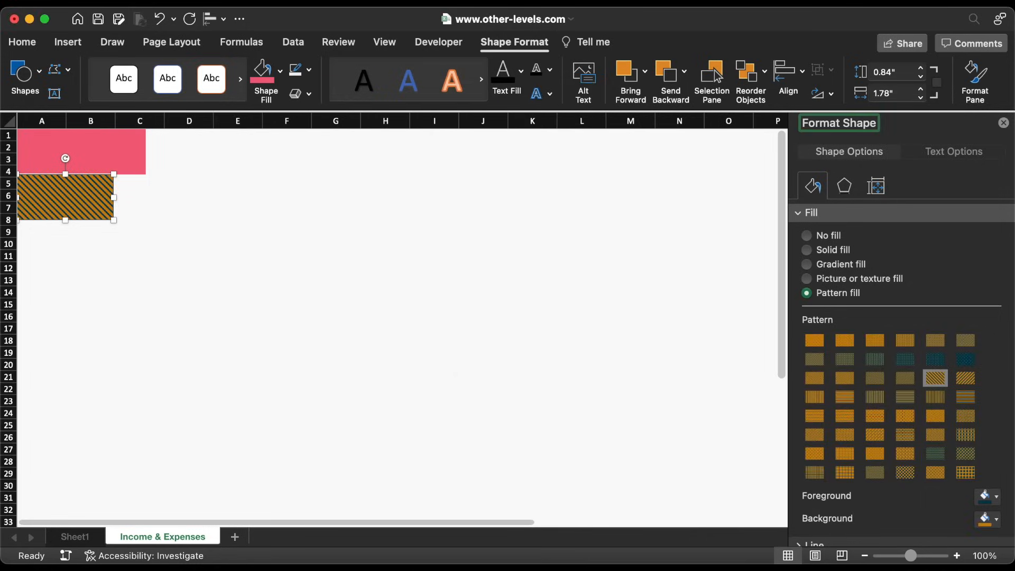
click(113, 148)
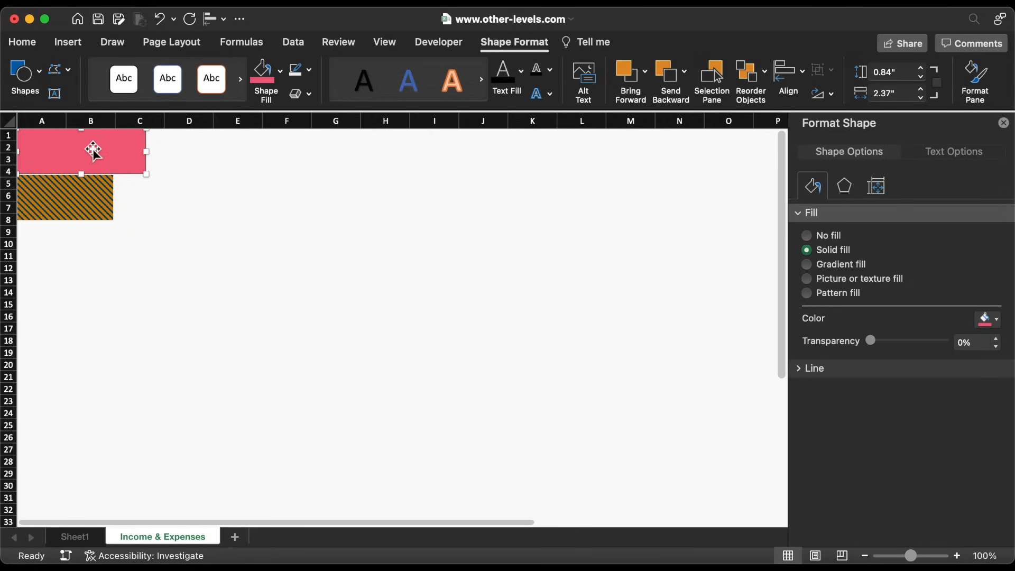
Duplicate the pink rectangle to its right, fill it dark teal, and narrow it
drag(88, 150, 224, 150)
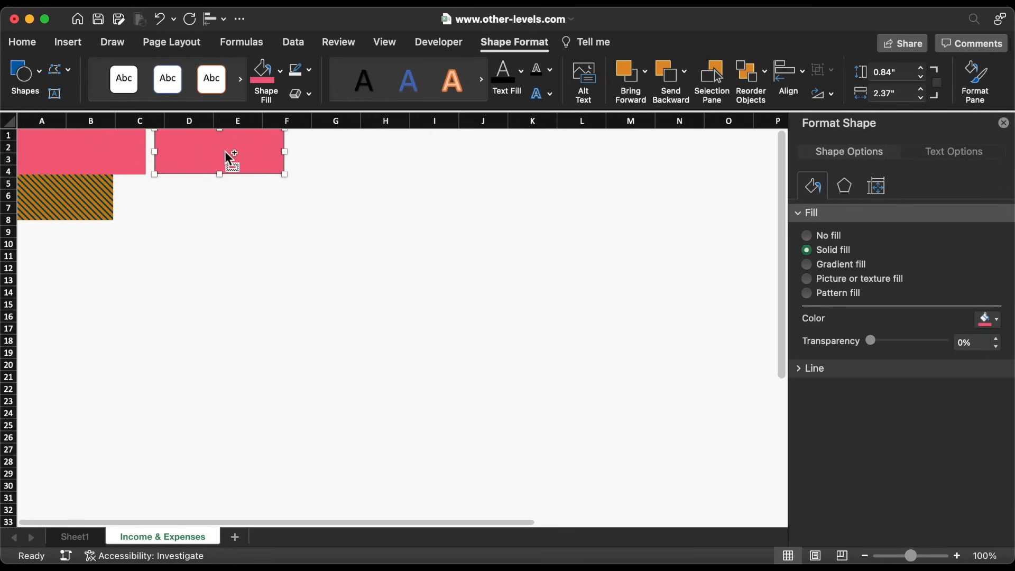
click(282, 70)
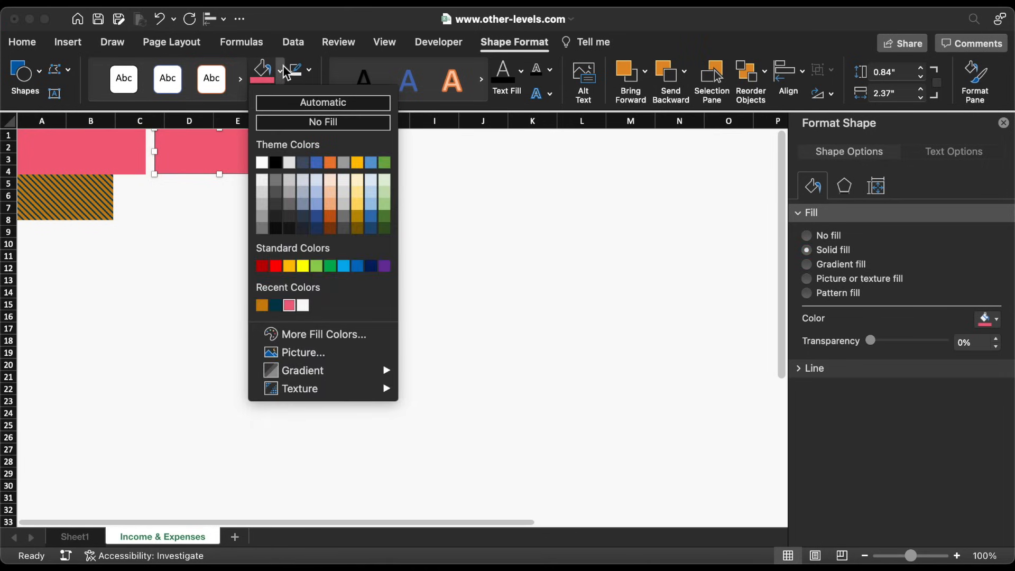
click(276, 306)
key(Left)
key(Left)
key(Left)
key(Left)
key(Left)
key(Left)
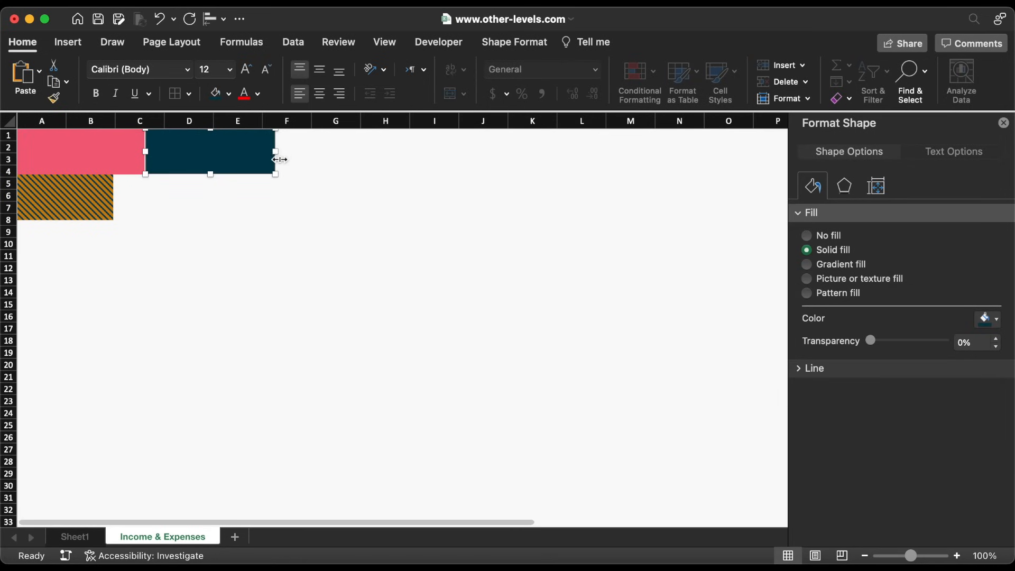
drag(280, 156, 191, 153)
Duplicate the hatched rectangle beside itself with solid light pink F5DFDD fill, widened to 2.22 inches
click(69, 203)
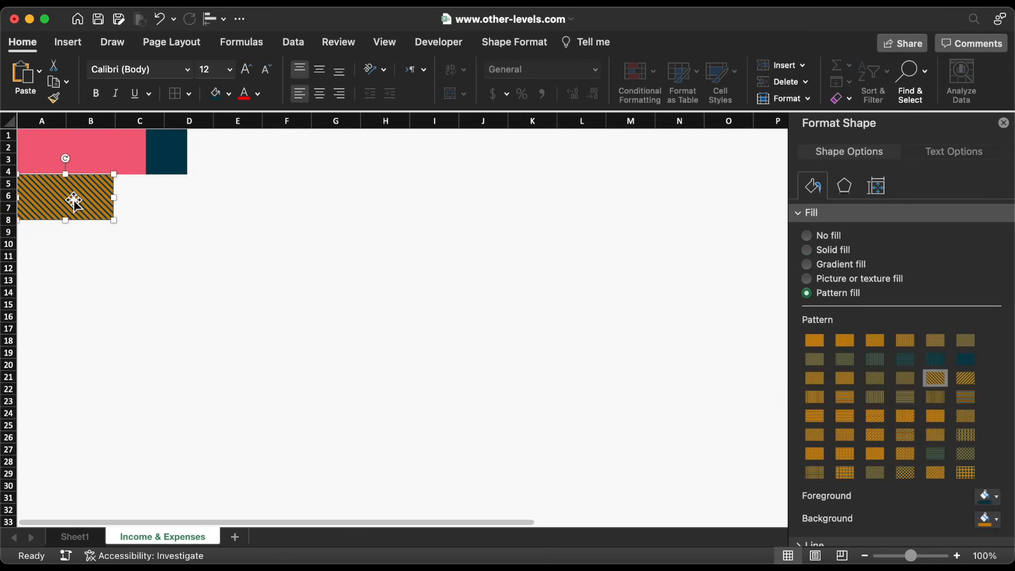
drag(73, 200, 174, 200)
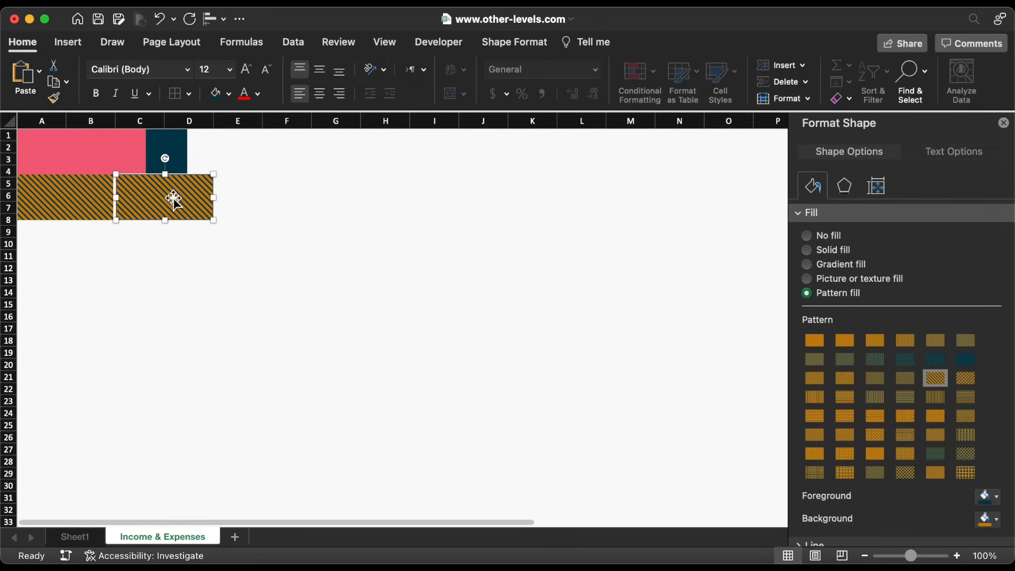
click(807, 250)
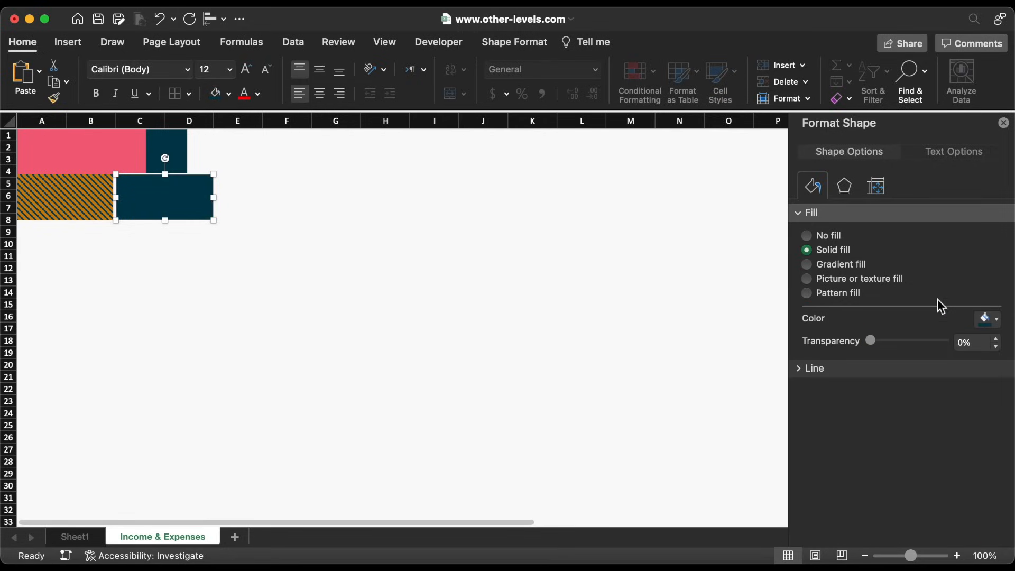
click(985, 318)
click(928, 531)
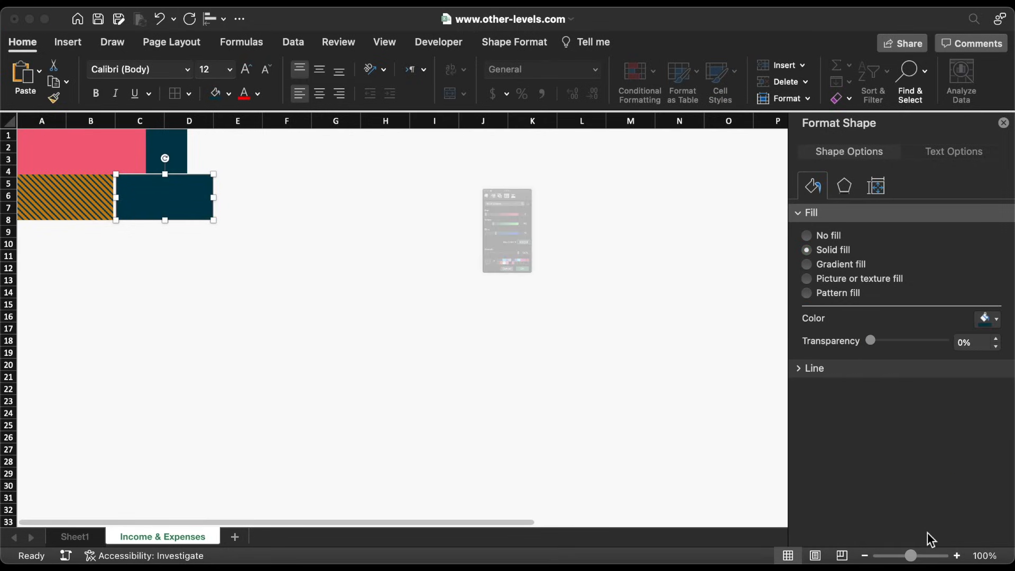
key(super+v)
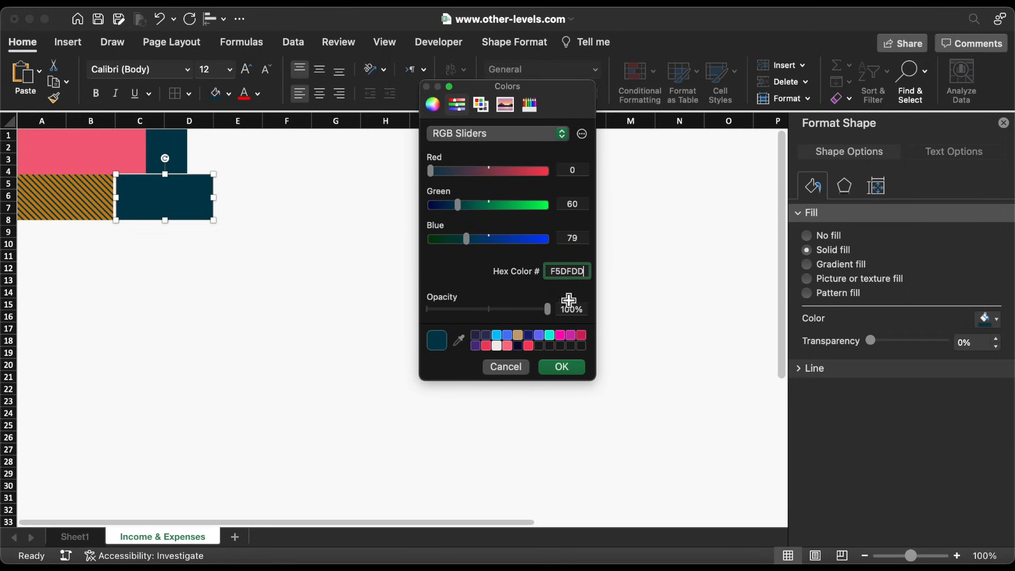
click(564, 370)
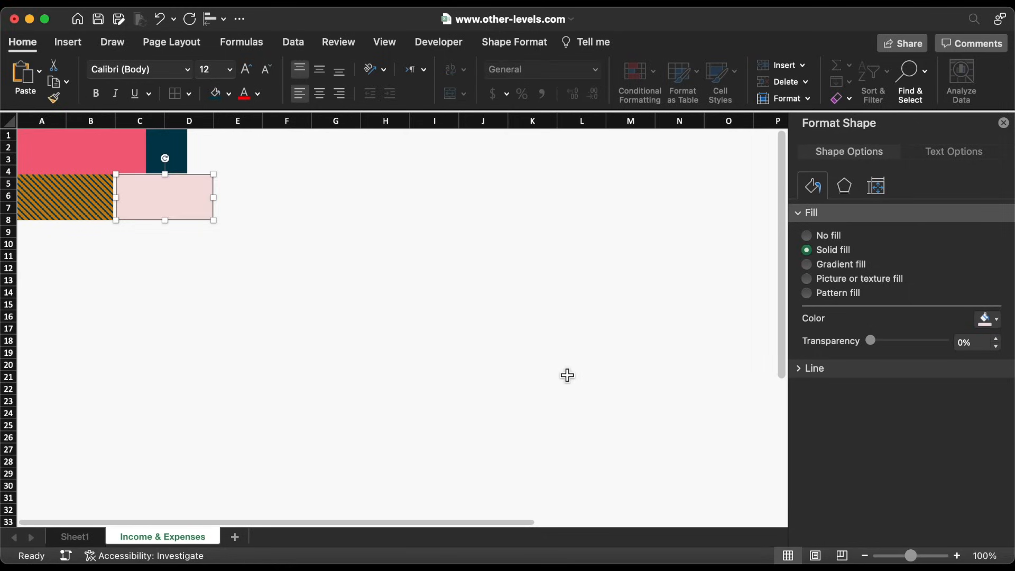
drag(215, 200, 249, 200)
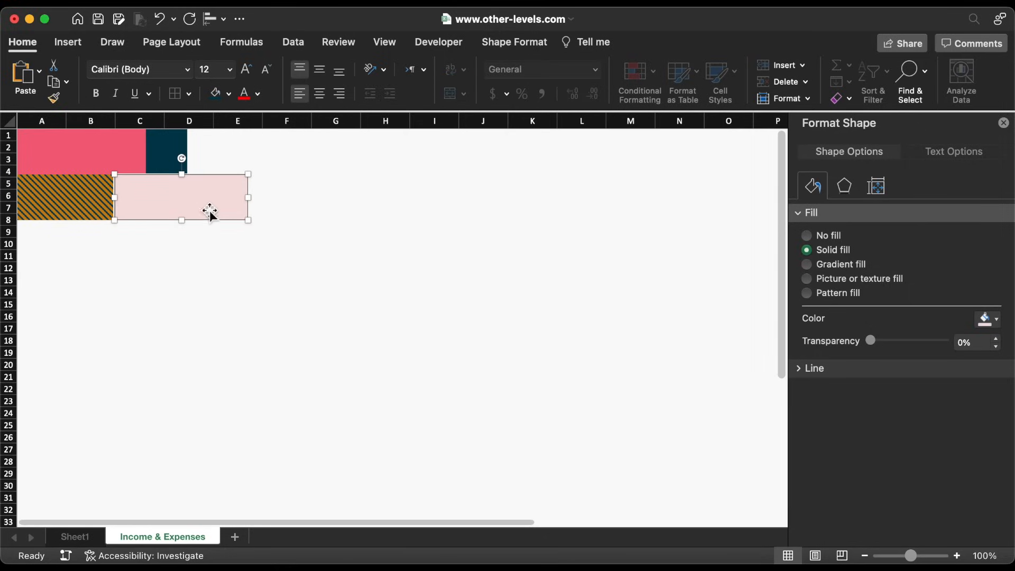
key(Escape)
click(69, 41)
Draw a 0.2-inch light pink circle without outline on the pink block at A2
click(224, 77)
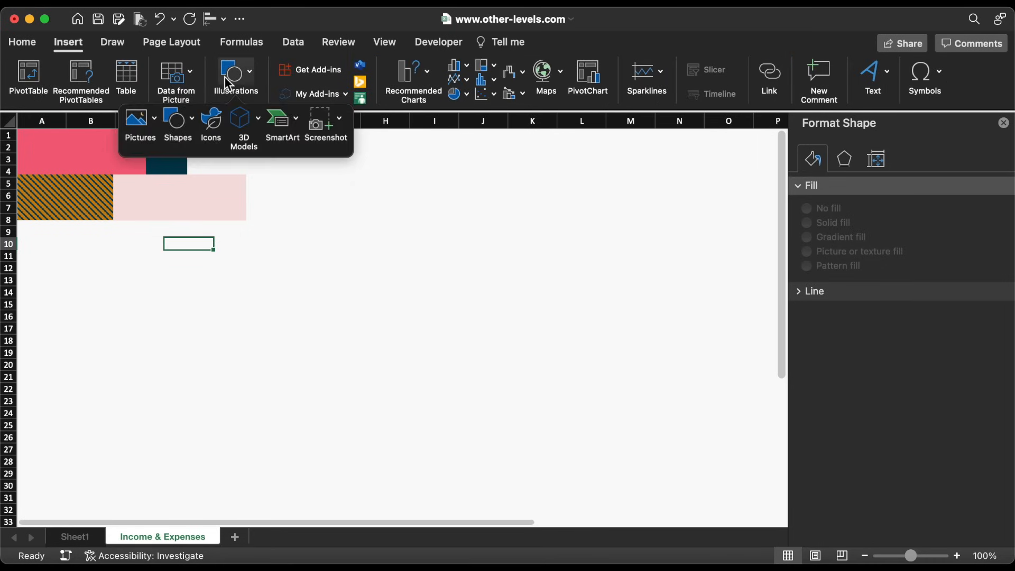
click(190, 121)
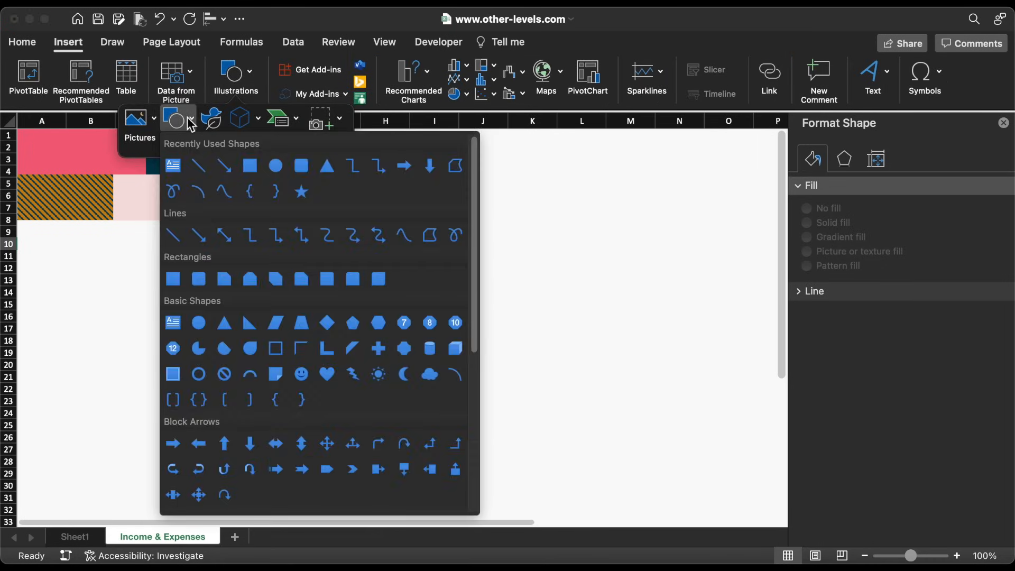
click(276, 166)
drag(300, 205, 317, 222)
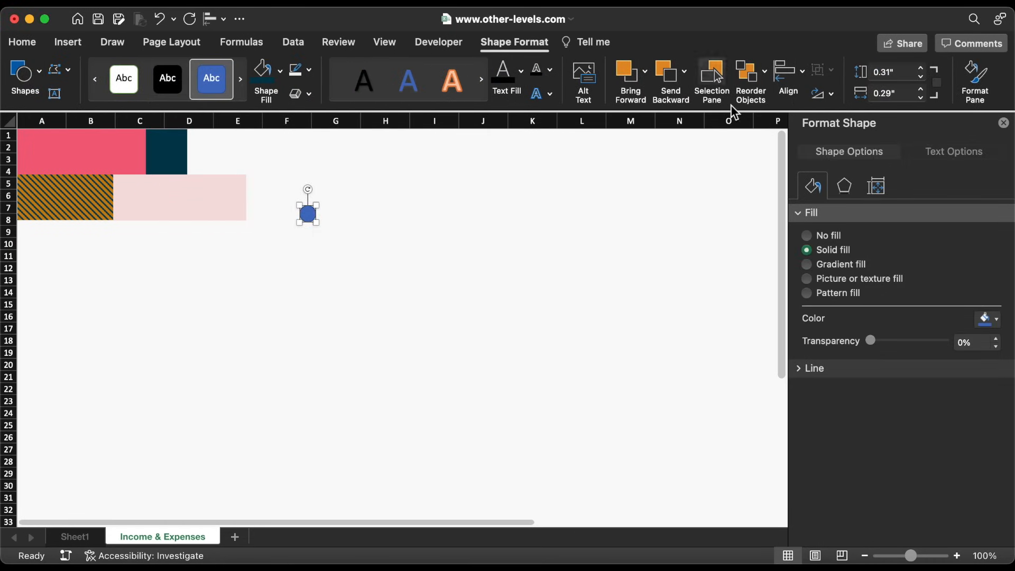
click(920, 77)
click(922, 96)
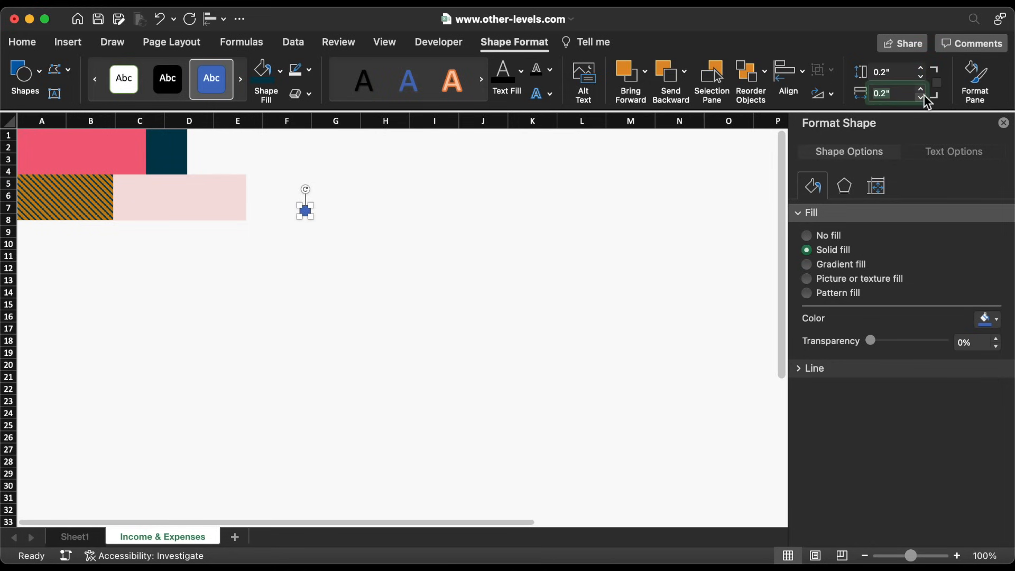
click(308, 70)
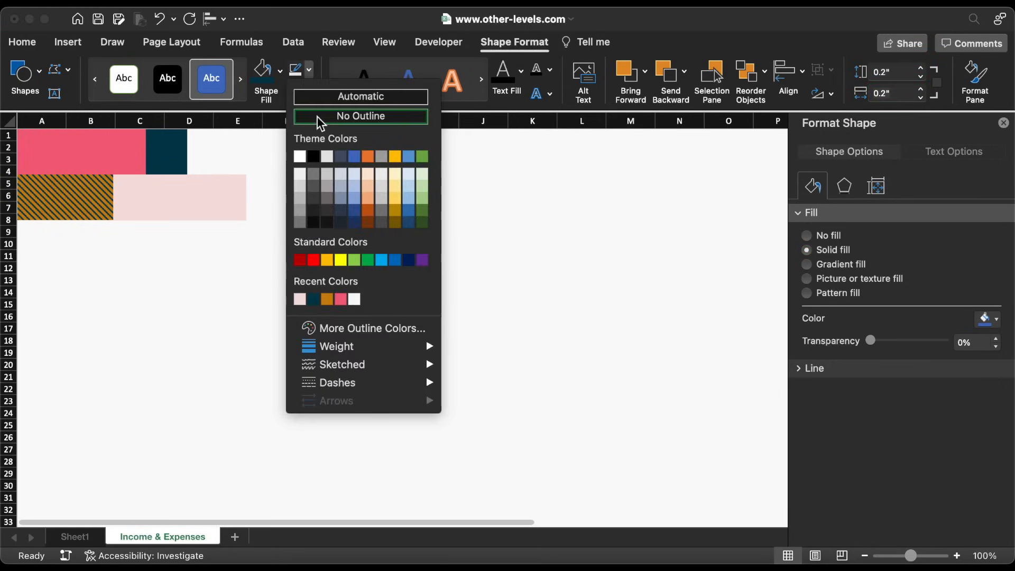
click(317, 116)
click(282, 70)
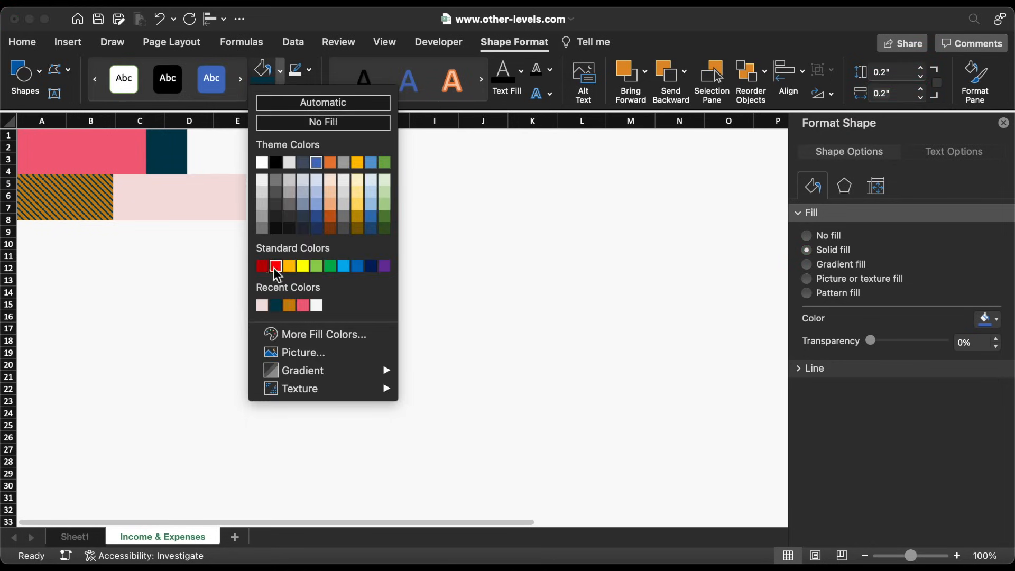
click(262, 305)
drag(308, 216, 48, 152)
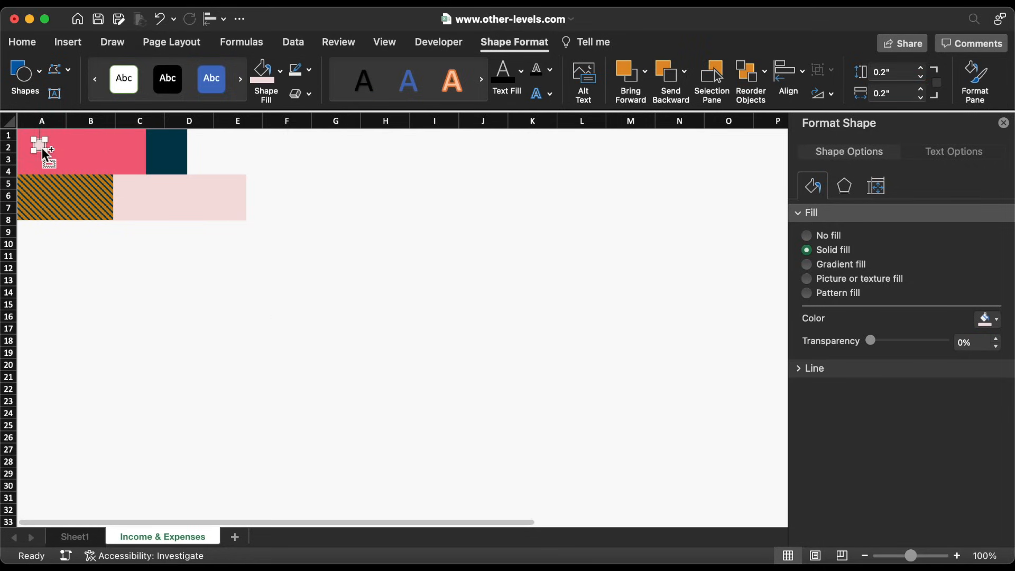
Copy the circle into a row of four and distribute them evenly horizontally
drag(55, 151, 66, 150)
shift+click(46, 150)
drag(44, 148, 93, 147)
shift+click(68, 149)
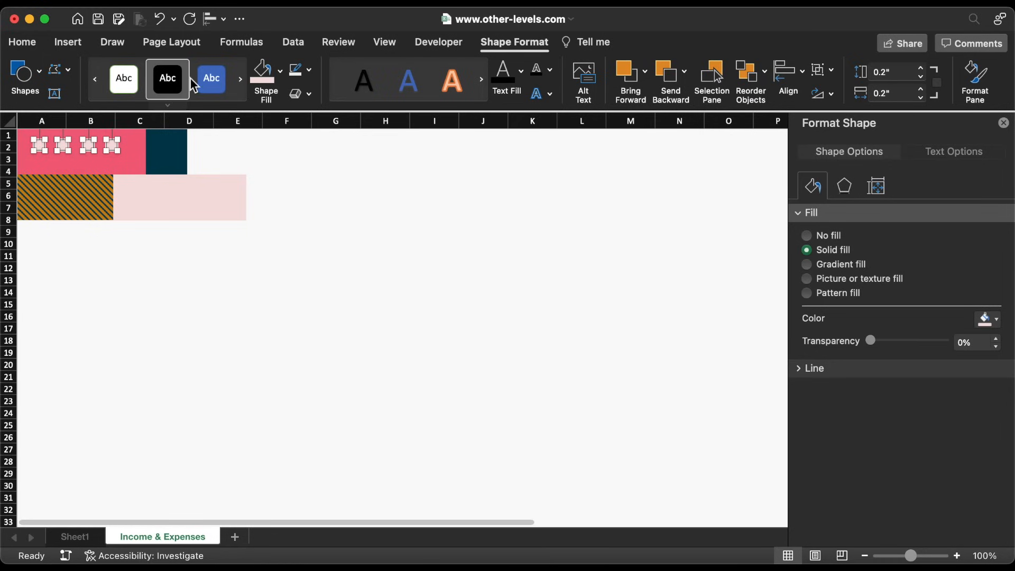
click(214, 21)
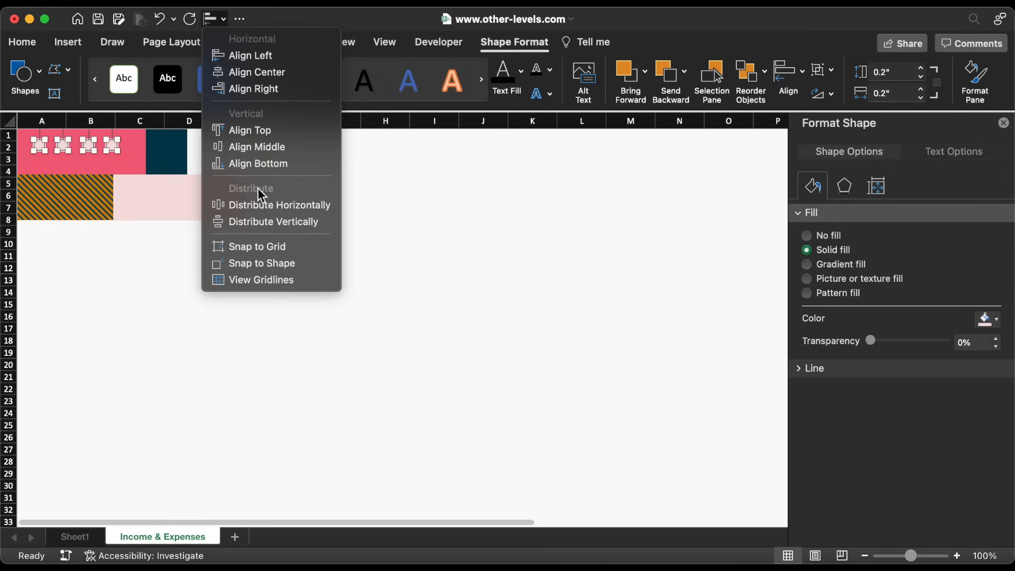
click(262, 205)
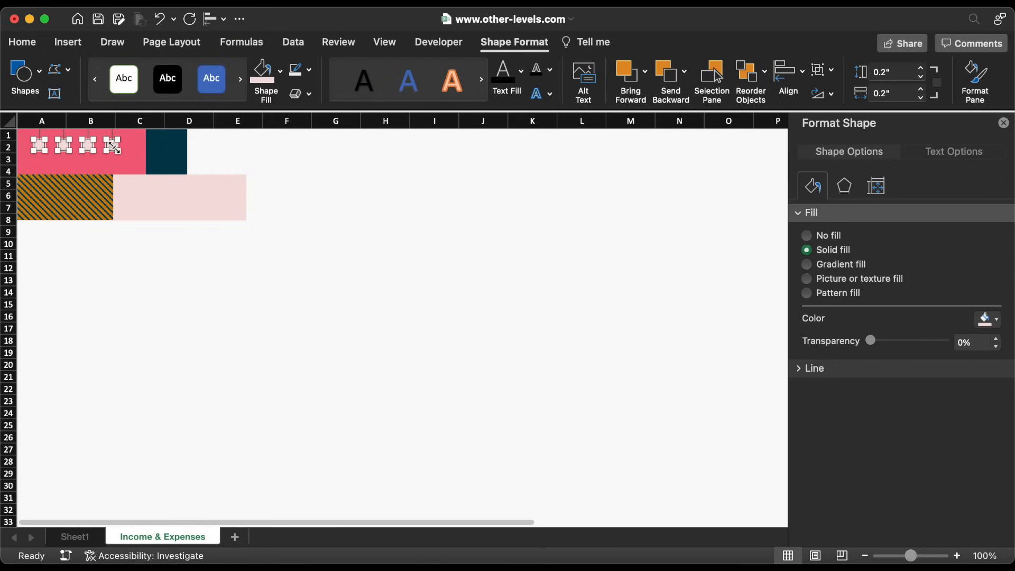
shift+click(132, 164)
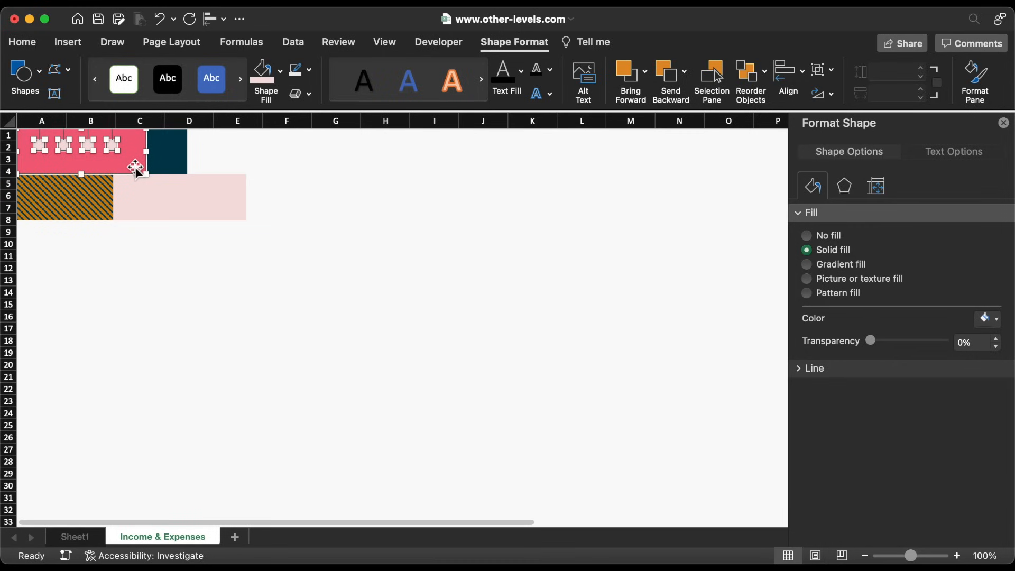
Group the four dots with the pink rectangle
right_click(136, 165)
click(303, 232)
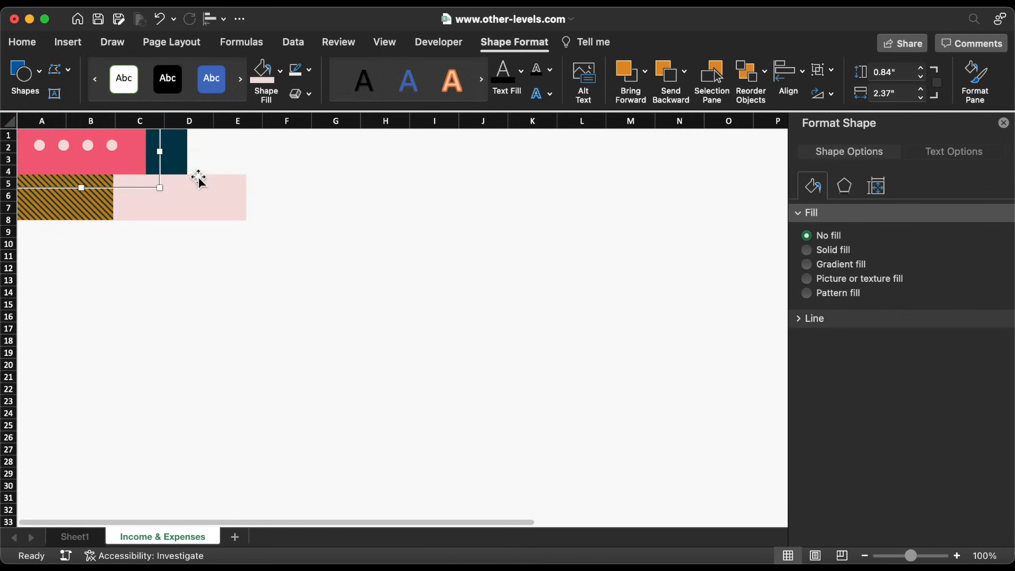
click(177, 152)
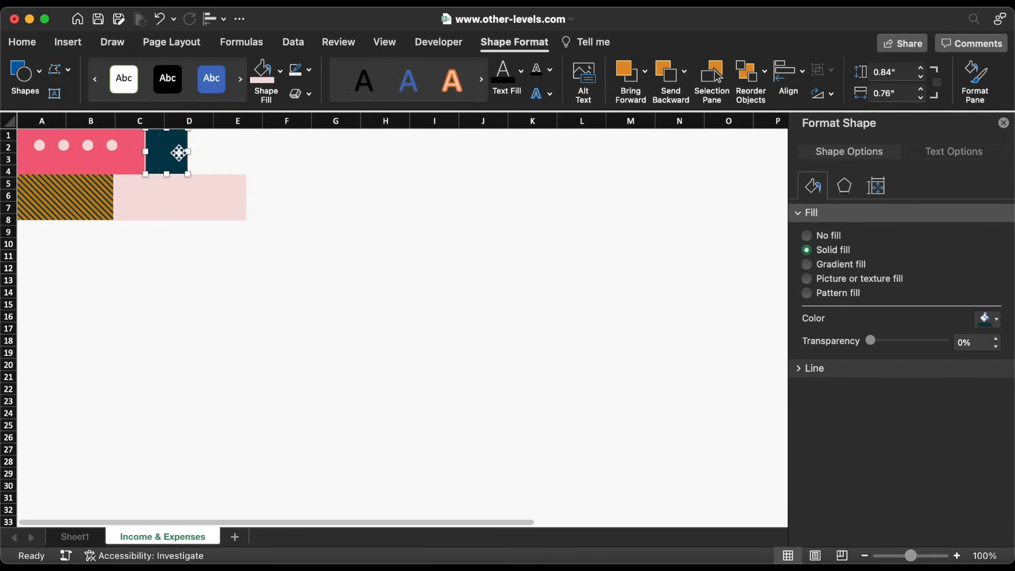
Copy the dark teal rectangle to its right and fill it turquoise 09C9C8
drag(174, 154, 286, 153)
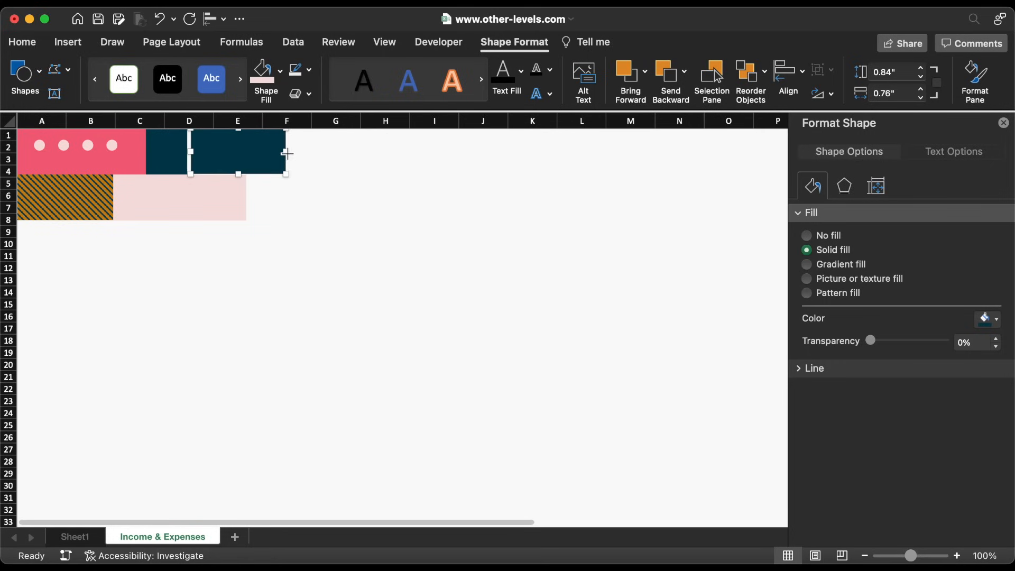
click(979, 319)
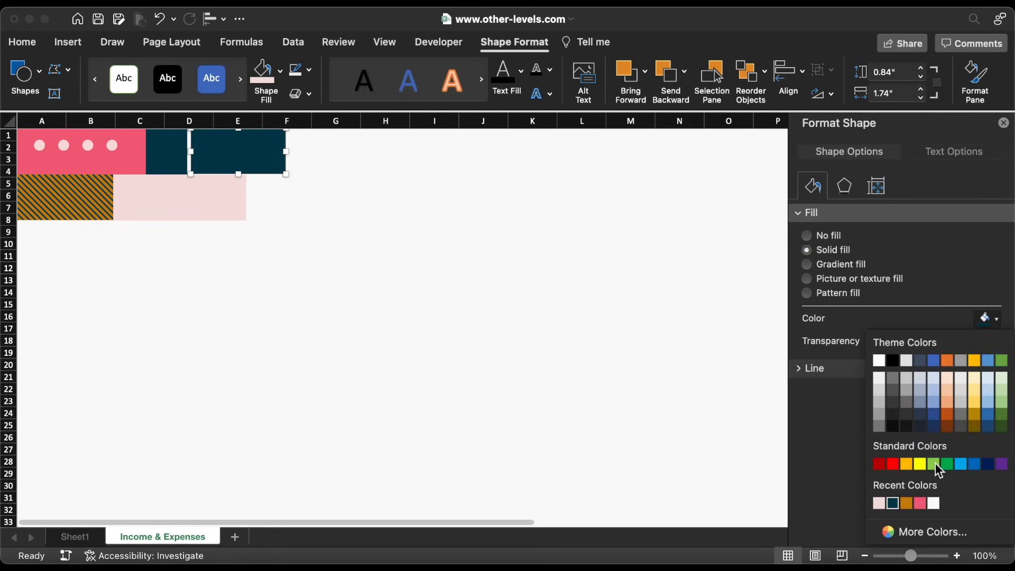
click(929, 532)
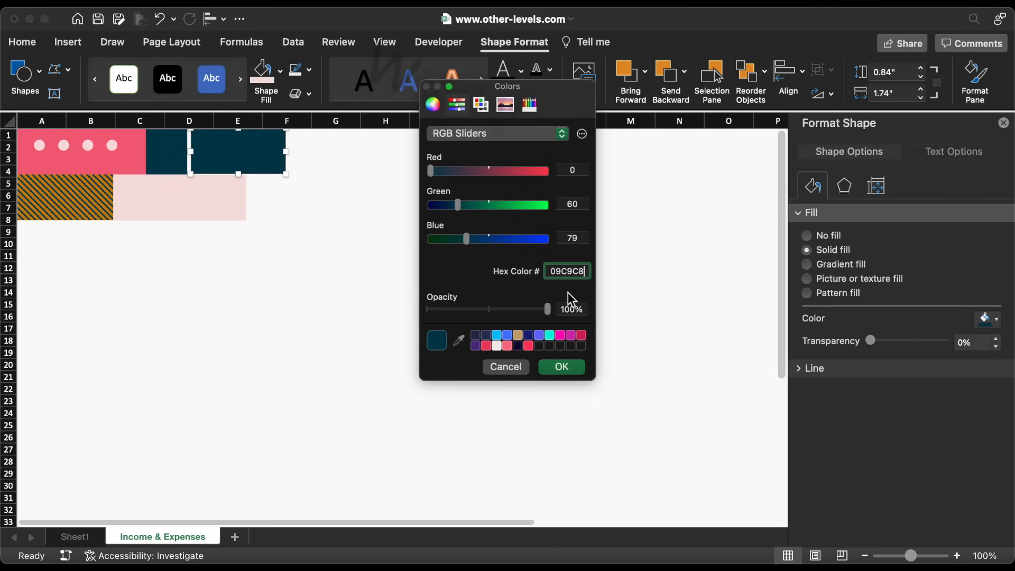
click(559, 367)
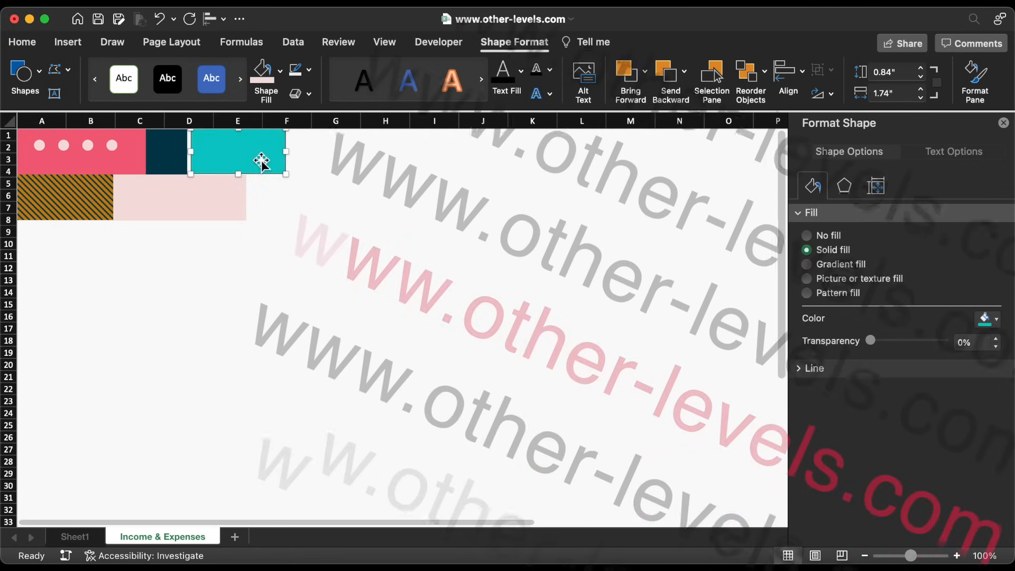
key(Left)
key(Left)
key(Left)
key(Left)
key(Left)
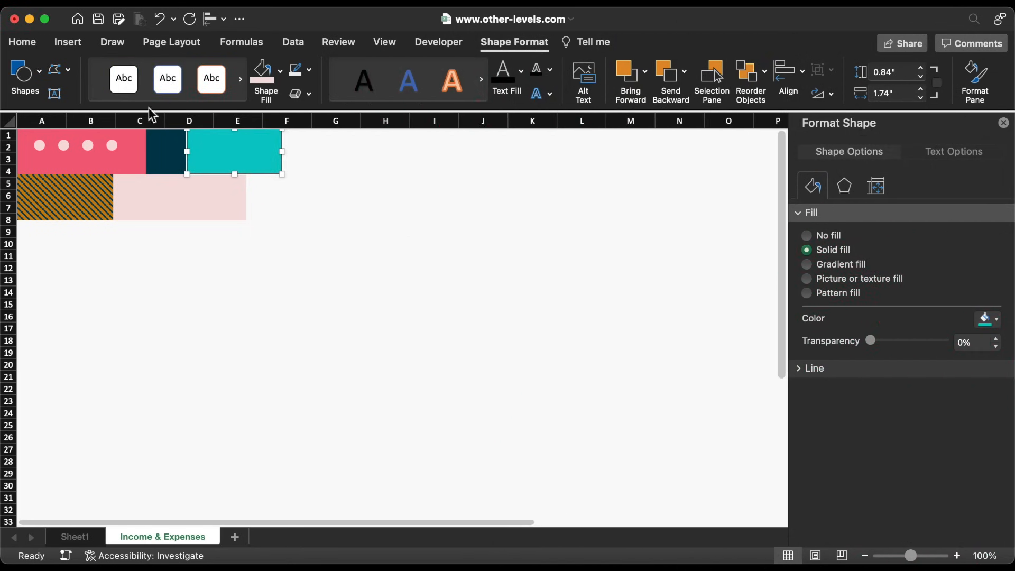
click(70, 46)
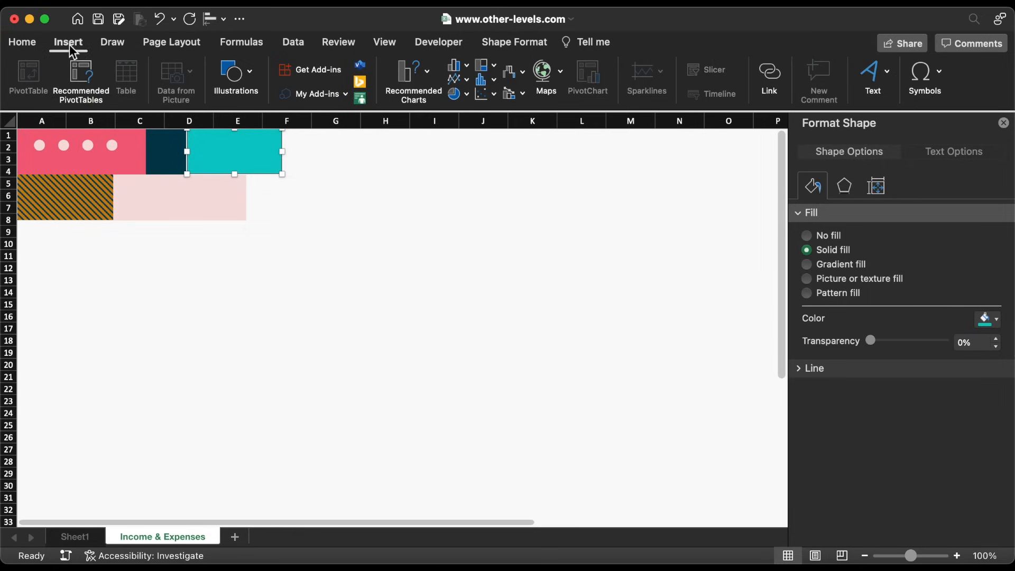
Draw a large pie shape below the header, reshape it into a half-circle, and remove its outline
click(234, 69)
click(182, 119)
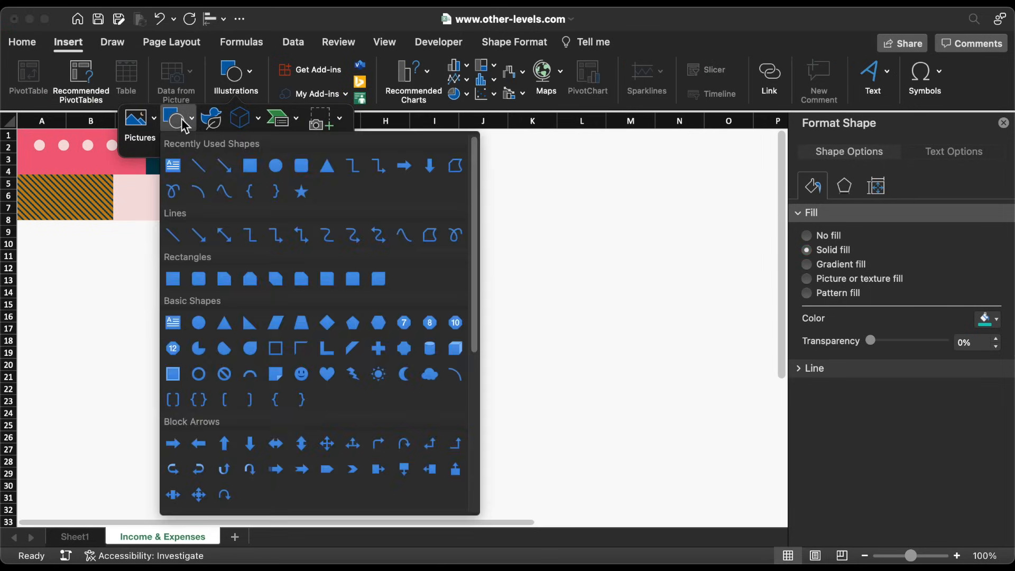
click(200, 348)
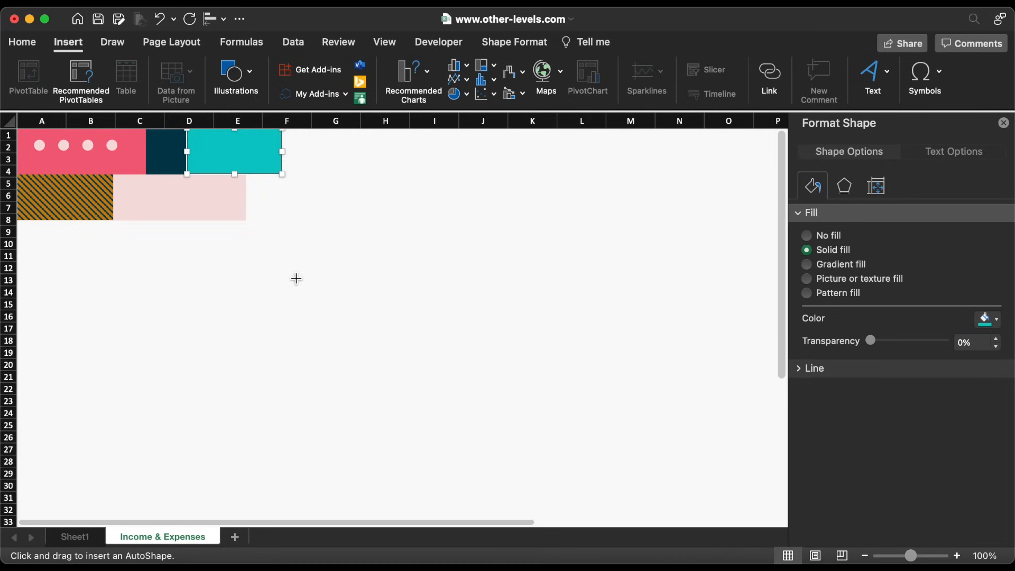
drag(296, 278, 336, 319)
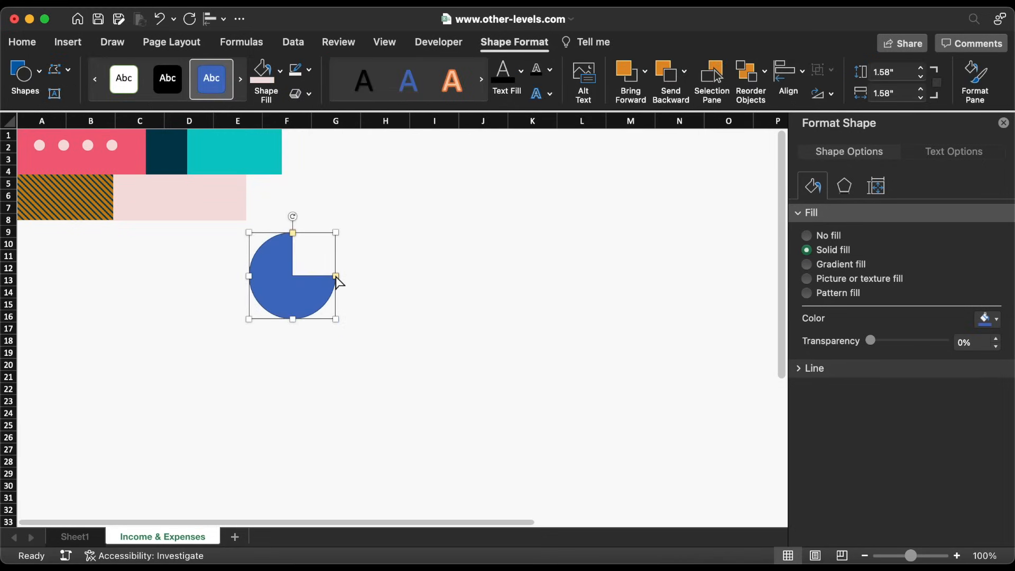
drag(336, 277, 295, 349)
click(311, 71)
click(322, 119)
click(281, 71)
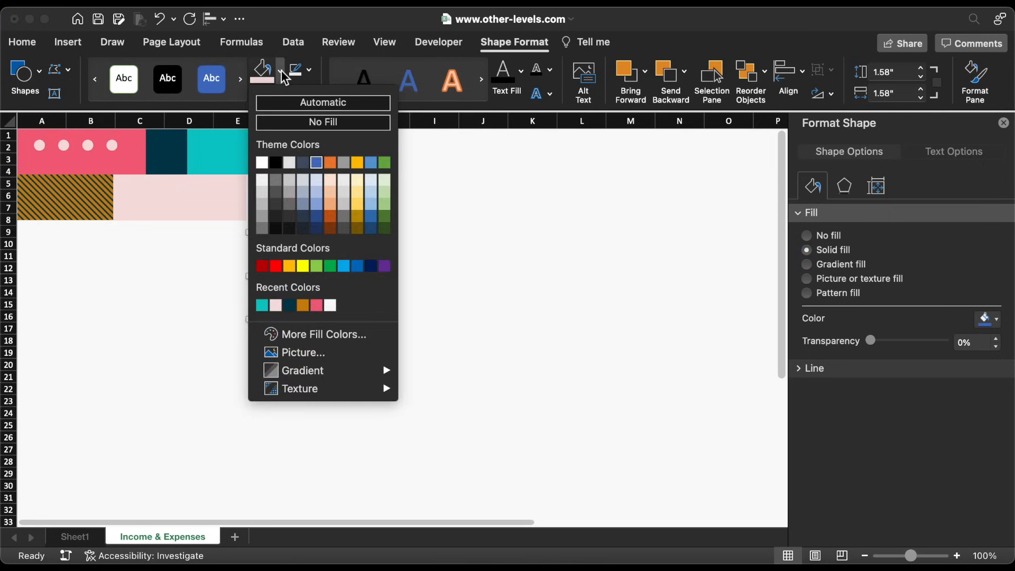
Fill the half-circle dark teal and fit it 0.83 in high against the teal block's right end
click(291, 306)
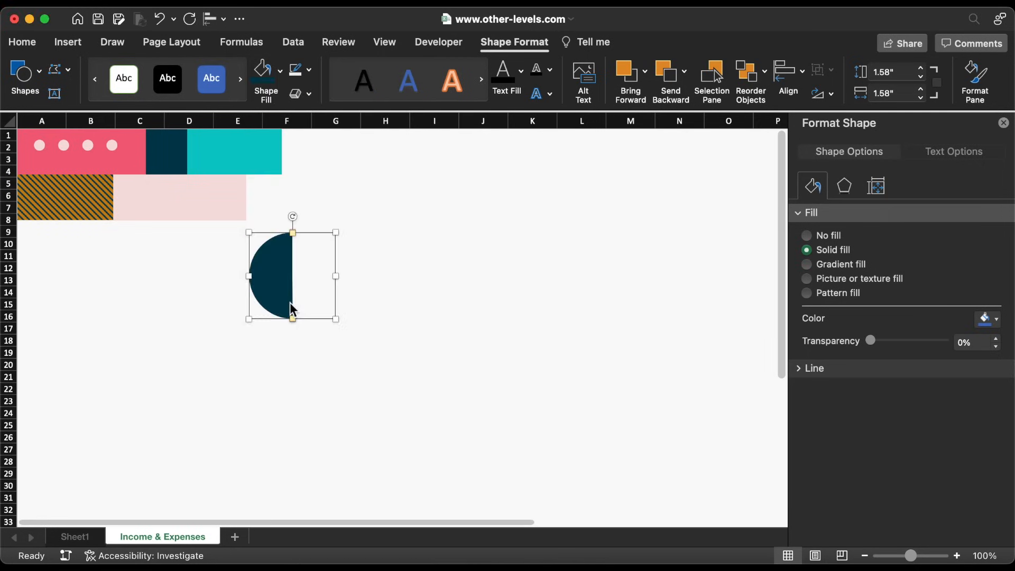
drag(277, 297, 262, 199)
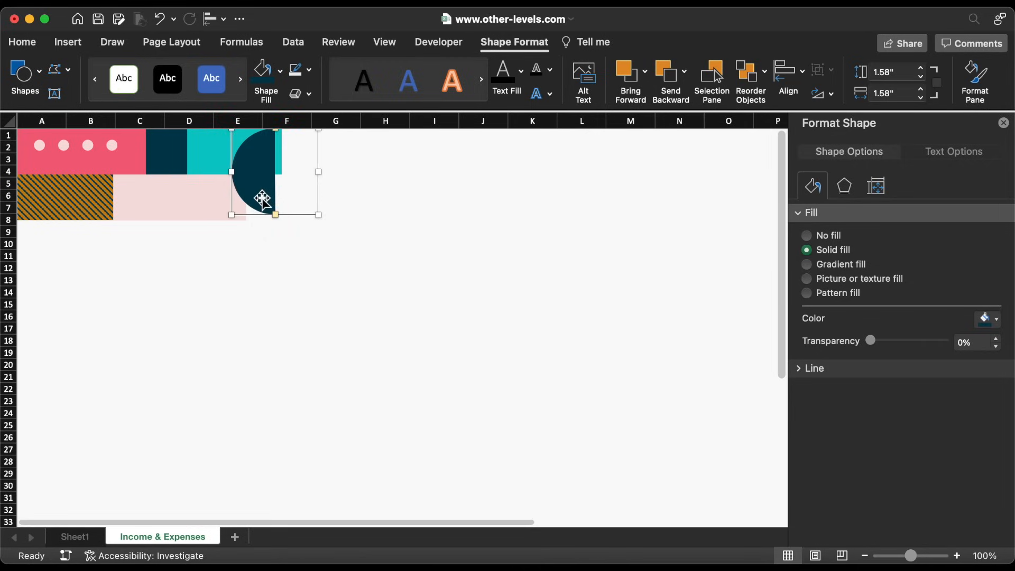
key(Right)
key(Right)
key(Right)
key(Right)
key(Right)
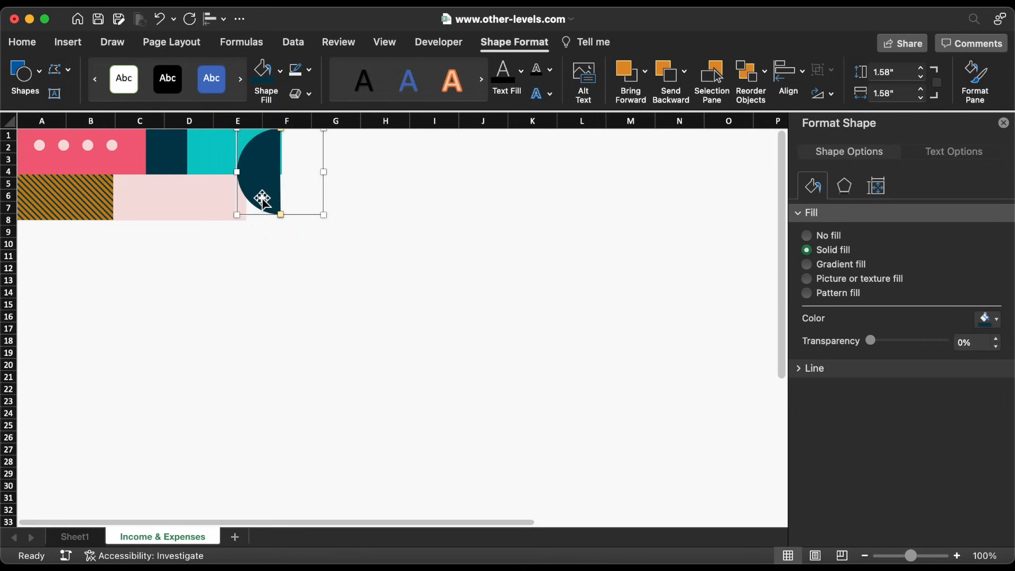
key(Right)
key(Right)
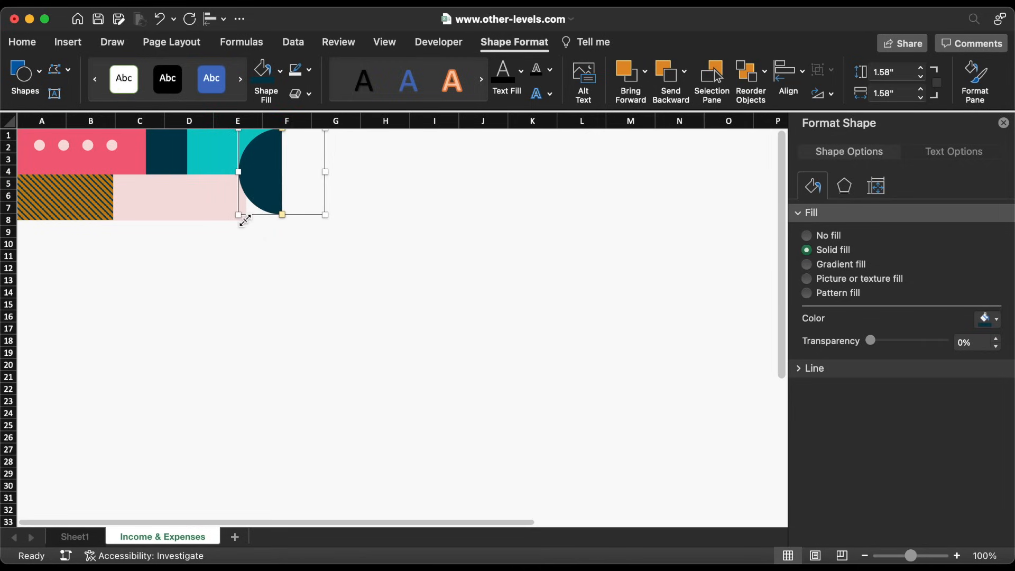
drag(242, 217, 239, 176)
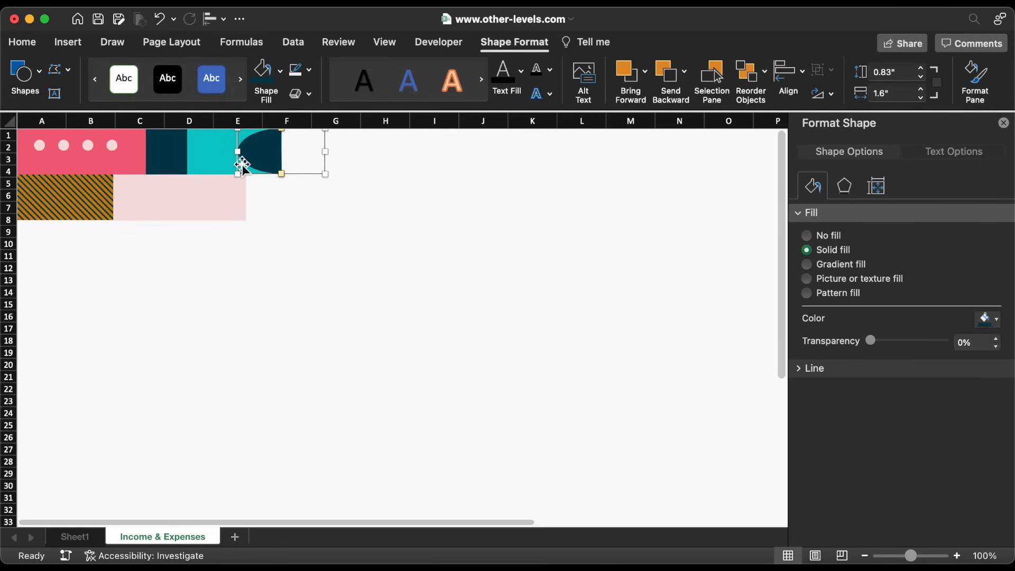
drag(239, 152, 233, 153)
key(Right)
key(Right)
Group the half-circle with the teal rectangle
shift+click(224, 158)
right_click(224, 158)
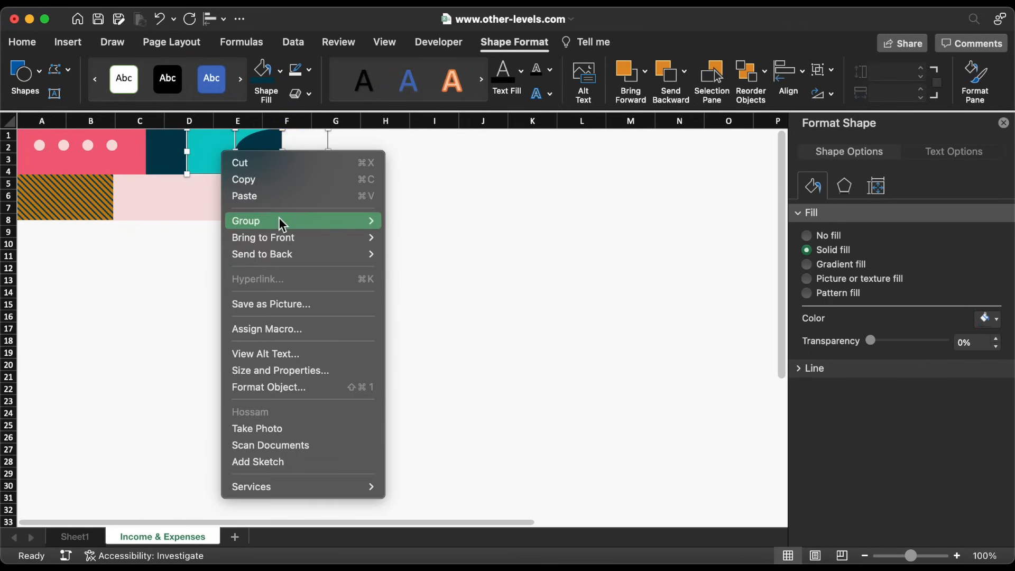
mouse_move(278, 217)
click(399, 226)
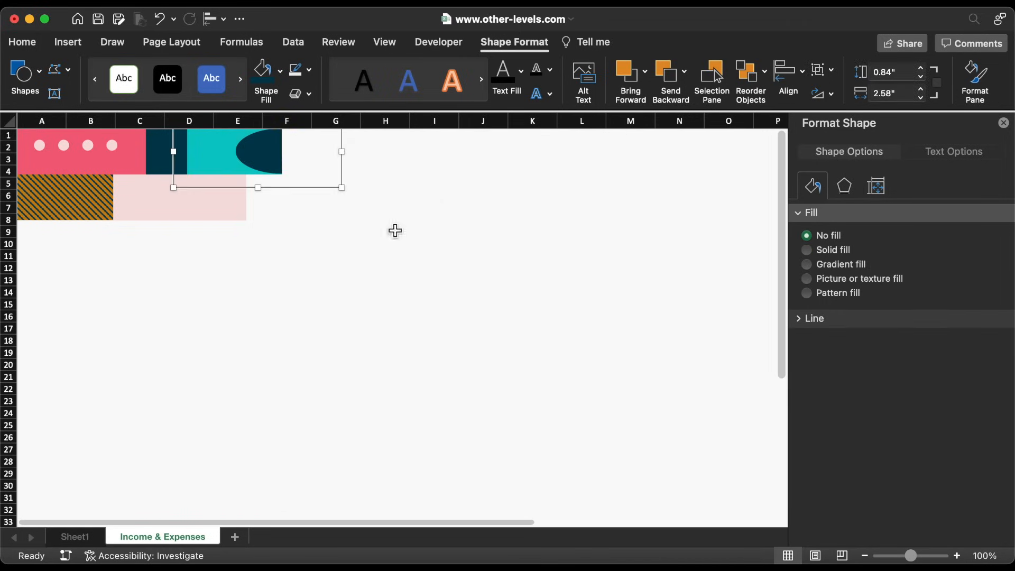
Copy the hatched block to the top row's end and place a grey copy of the pink block beside it
click(86, 198)
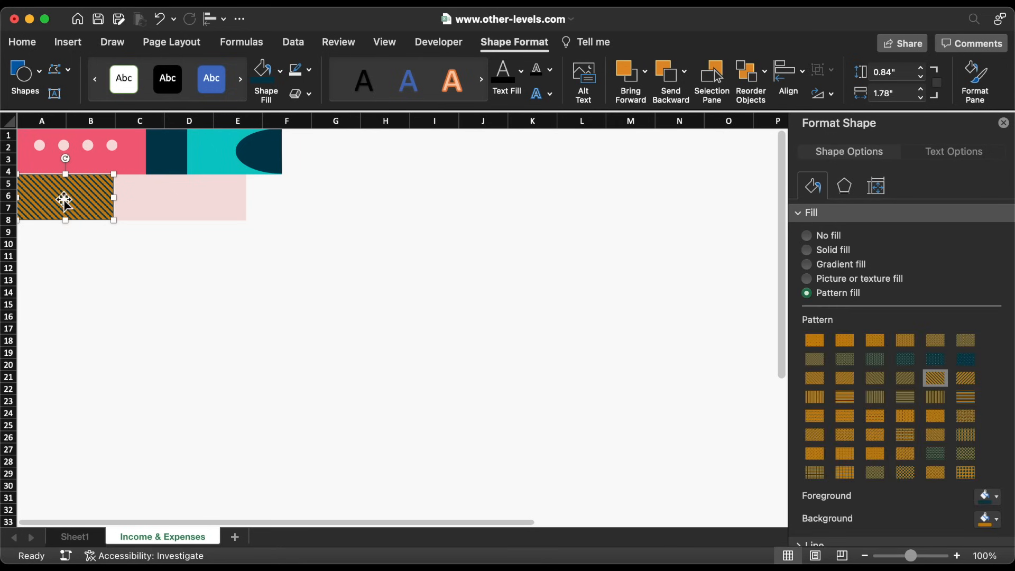
mouse_move(65, 204)
mouse_down()
mouse_move(237, 199)
mouse_move(360, 169)
mouse_move(340, 164)
mouse_move(374, 155)
mouse_up()
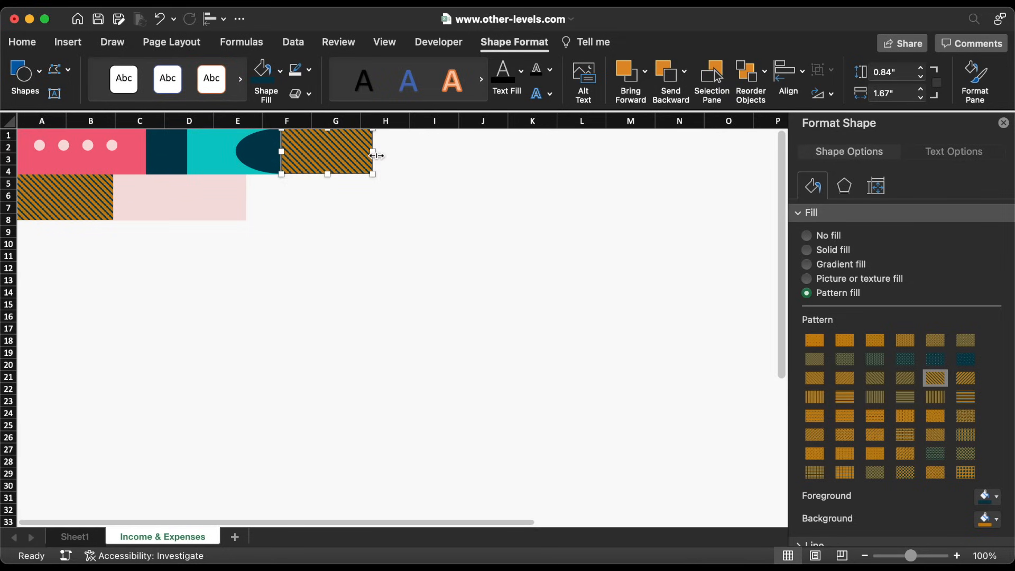
click(209, 200)
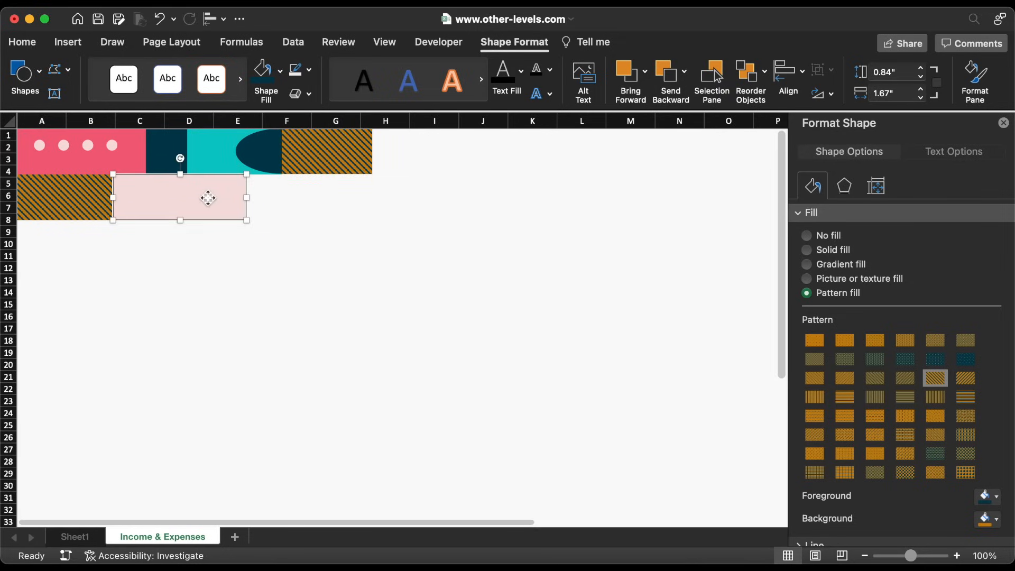
drag(181, 201, 310, 201)
click(284, 73)
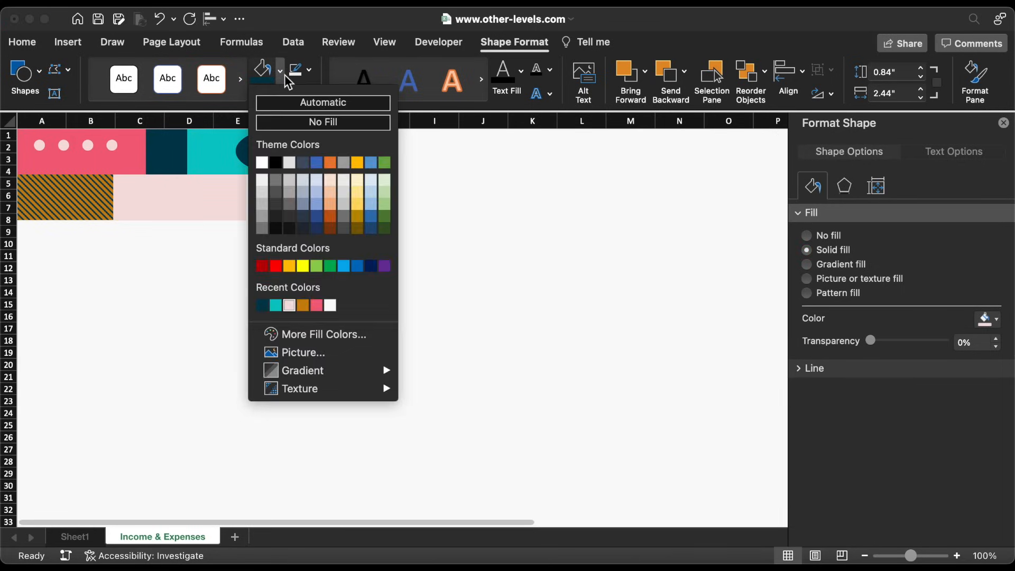
click(261, 205)
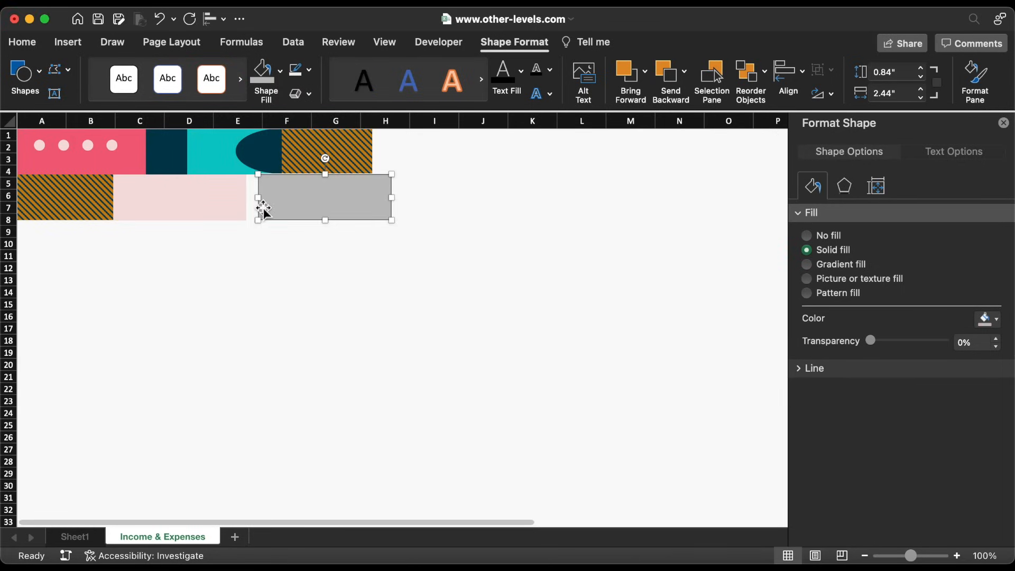
drag(316, 207, 294, 207)
Right-align the grey block with the hatched block and trim it to meet the pink one
shift+click(327, 160)
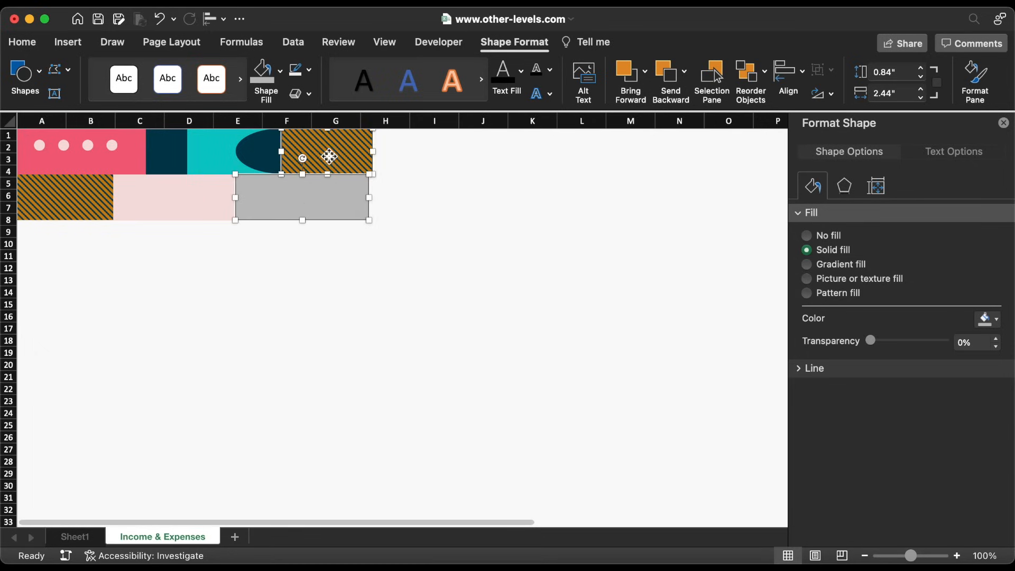
click(786, 74)
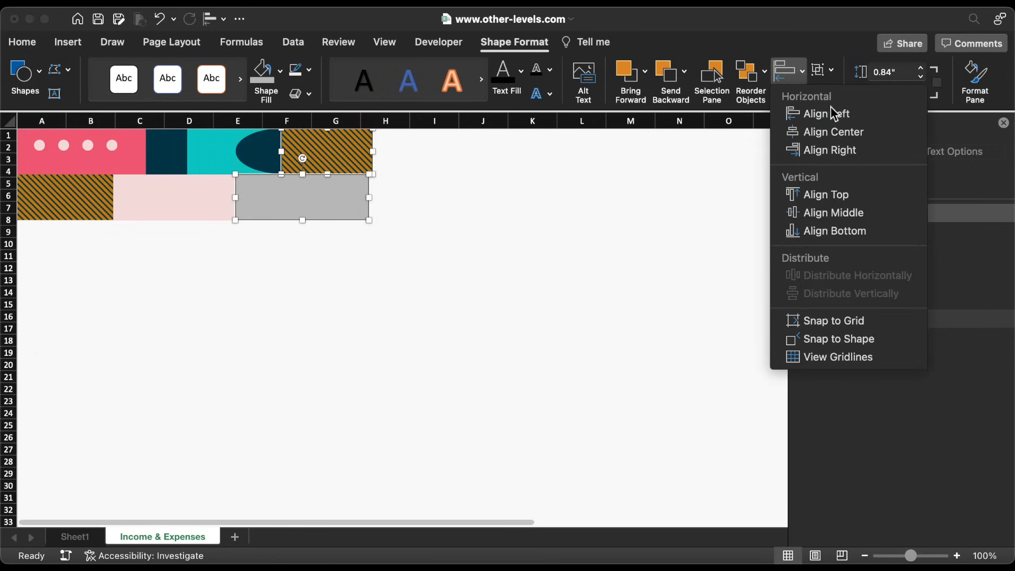
click(841, 150)
click(358, 258)
click(238, 201)
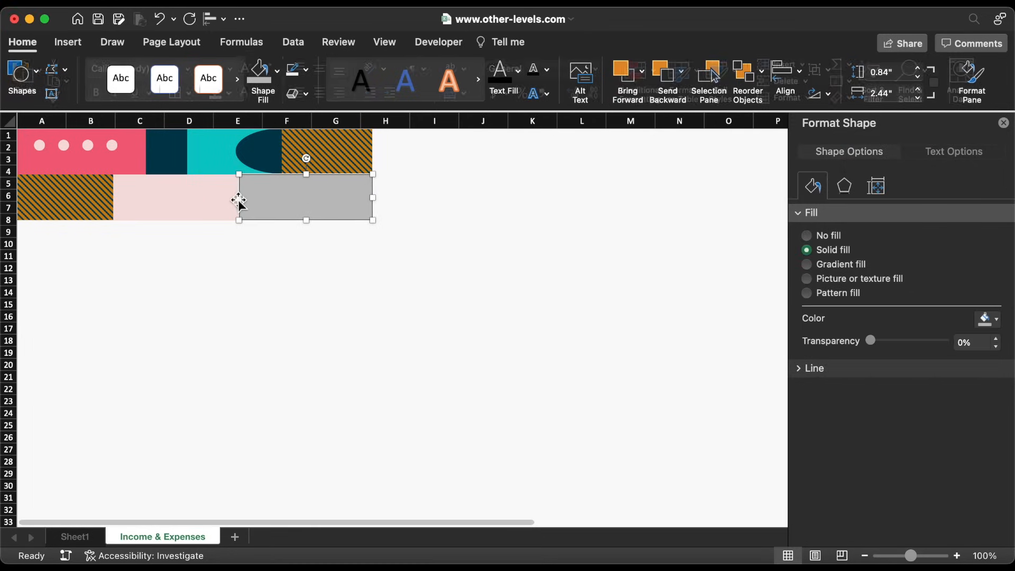
drag(239, 201, 246, 204)
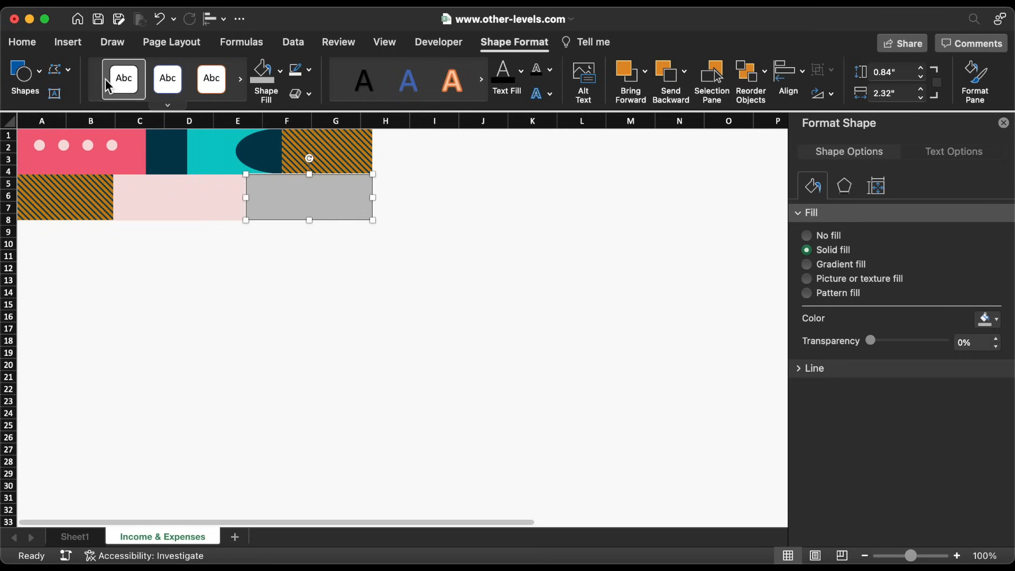
click(21, 74)
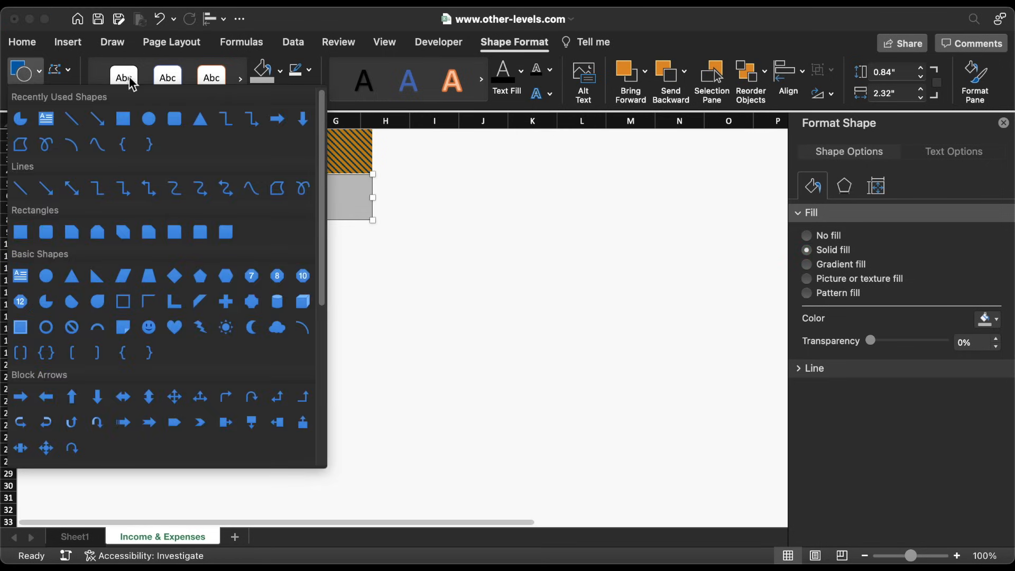
Draw a right triangle with no outline and pink fill beside the hatched block
click(207, 117)
drag(298, 255, 389, 321)
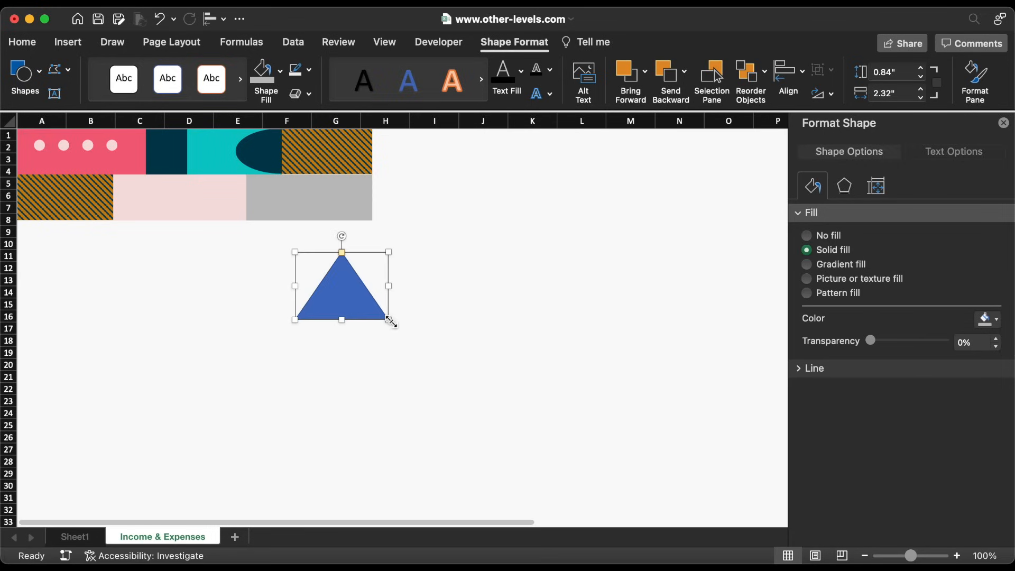
drag(344, 239, 414, 286)
drag(339, 298, 412, 184)
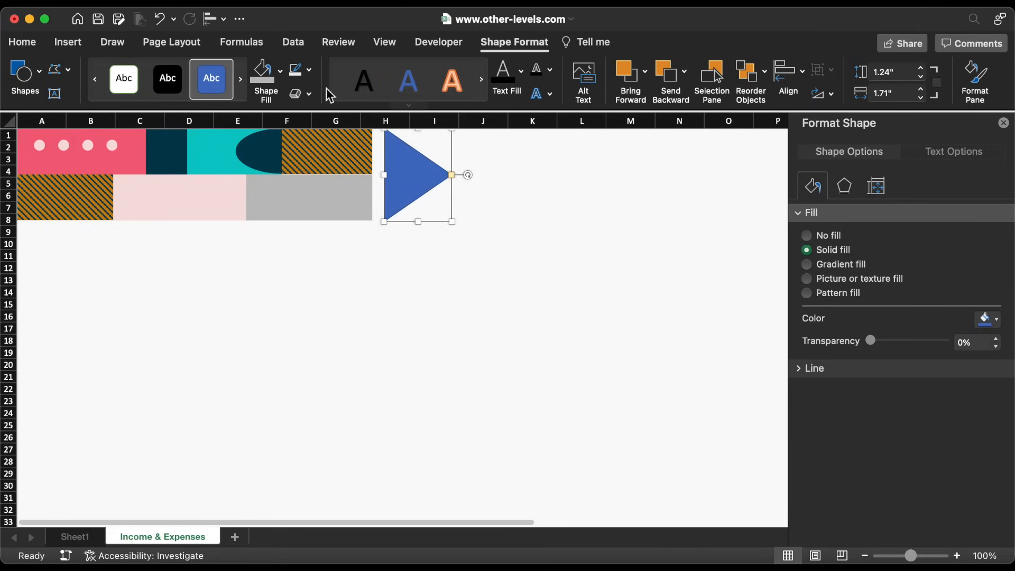
click(310, 71)
click(318, 116)
click(280, 70)
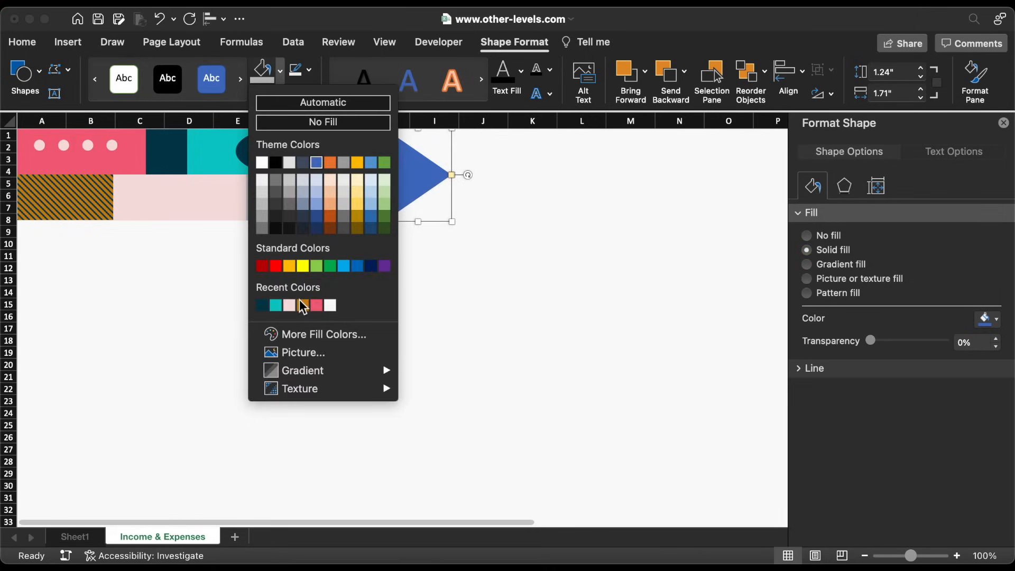
click(316, 305)
drag(417, 222, 464, 201)
drag(407, 155, 396, 154)
Size the pink triangle 0.84" by 1.74" and position it starting at column H
click(890, 94)
key(BackSpace)
text(4)
key(Return)
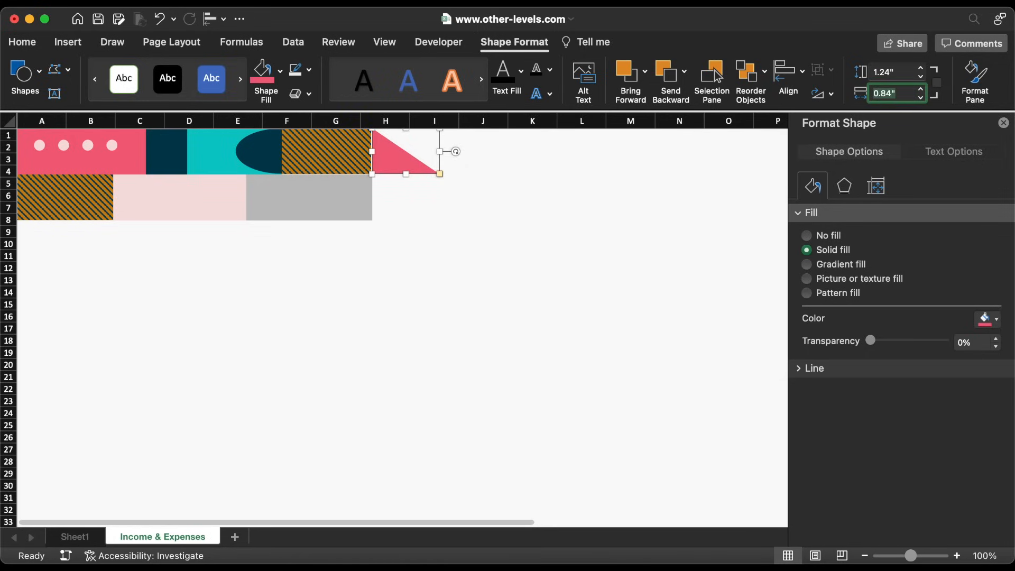
click(891, 73)
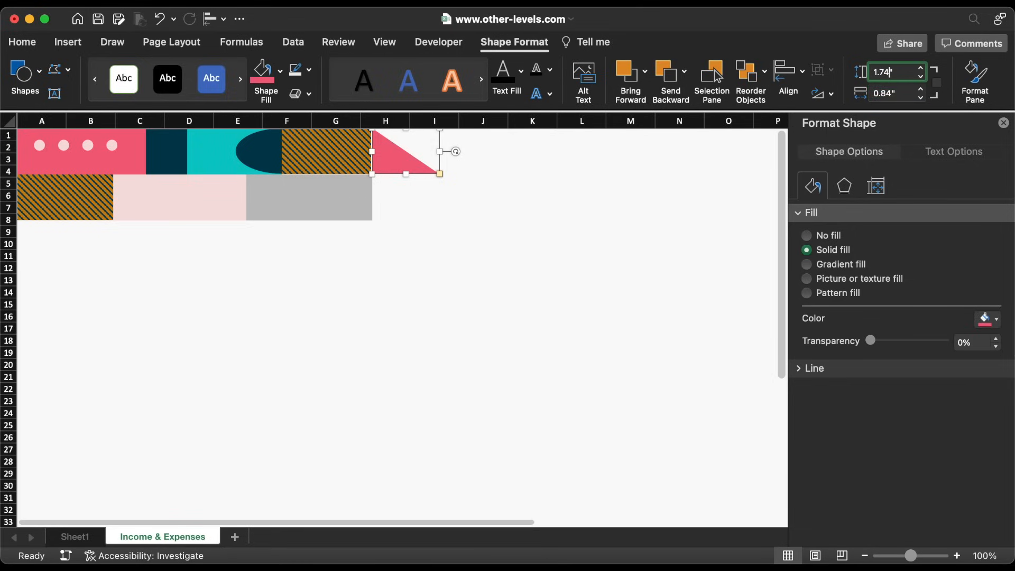
key(Return)
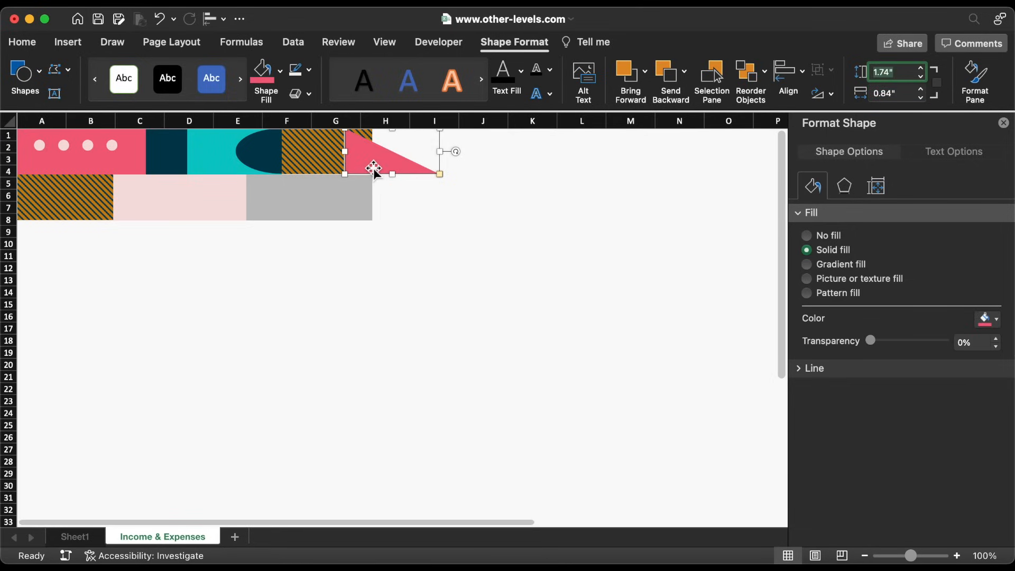
drag(373, 168, 412, 278)
Turn a copy of the triangle the other way, fill it light pink, and group both triangles
drag(483, 272, 358, 277)
drag(459, 277, 444, 146)
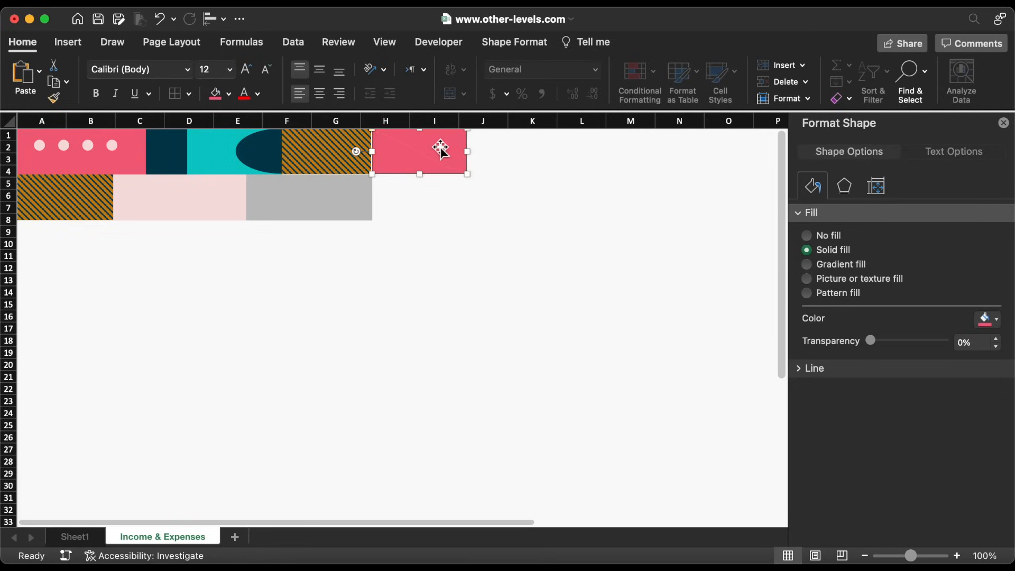
click(229, 94)
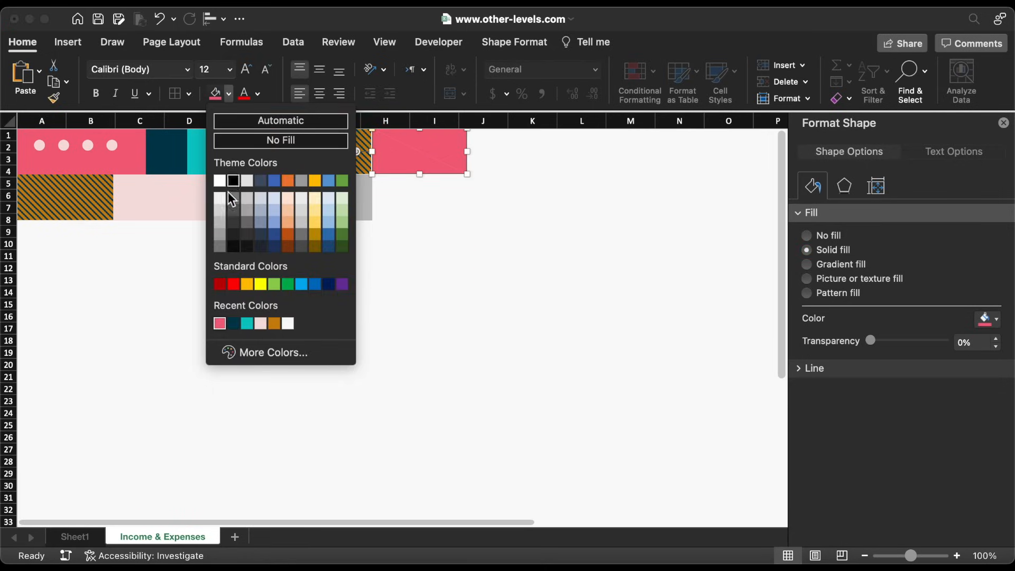
click(259, 323)
shift+click(398, 165)
right_click(399, 165)
mouse_move(453, 229)
click(587, 231)
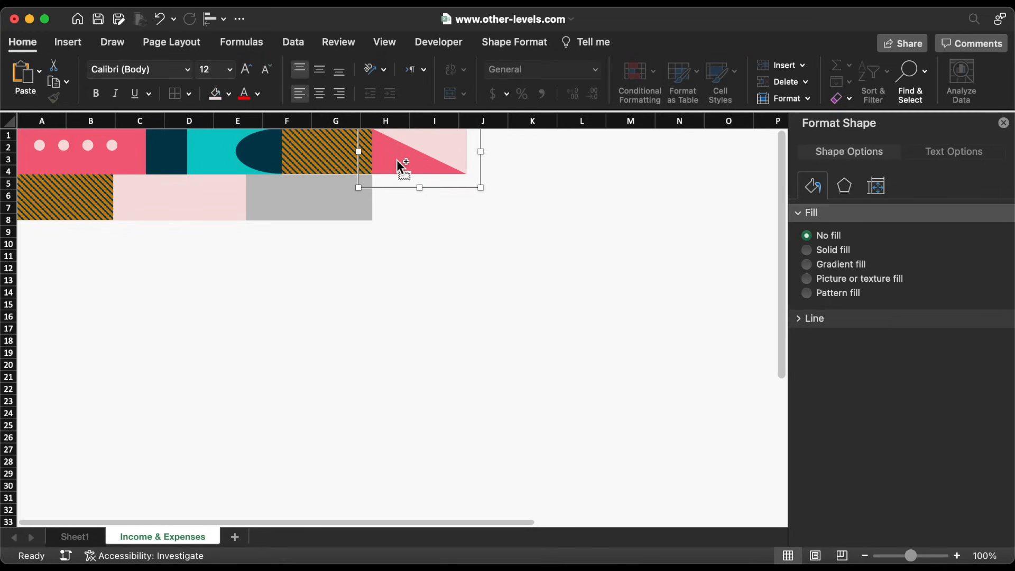
Copy the triangle block down into rows 5–7 and make its front triangle dark teal
drag(400, 164, 422, 210)
click(422, 210)
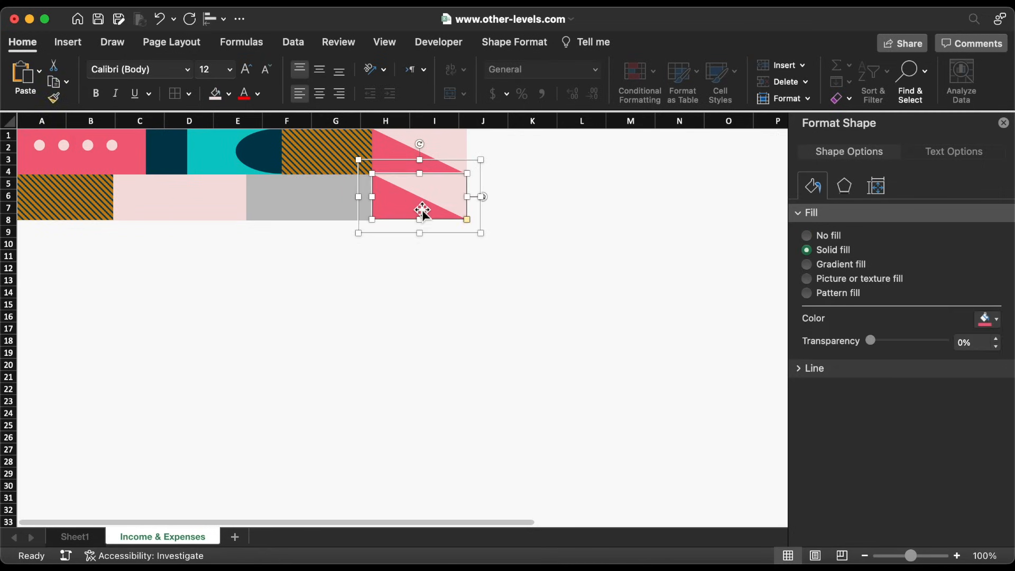
click(228, 94)
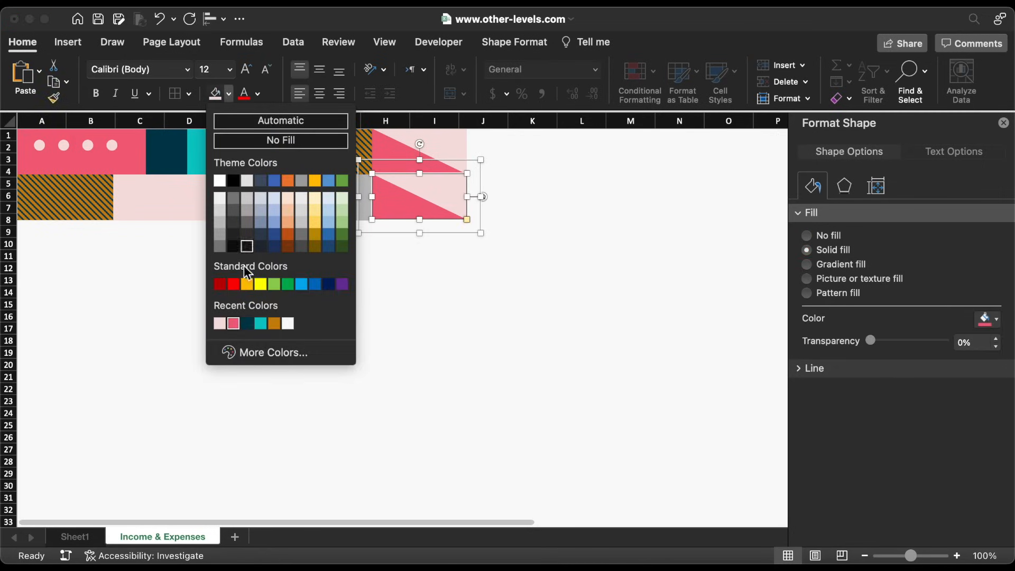
click(246, 325)
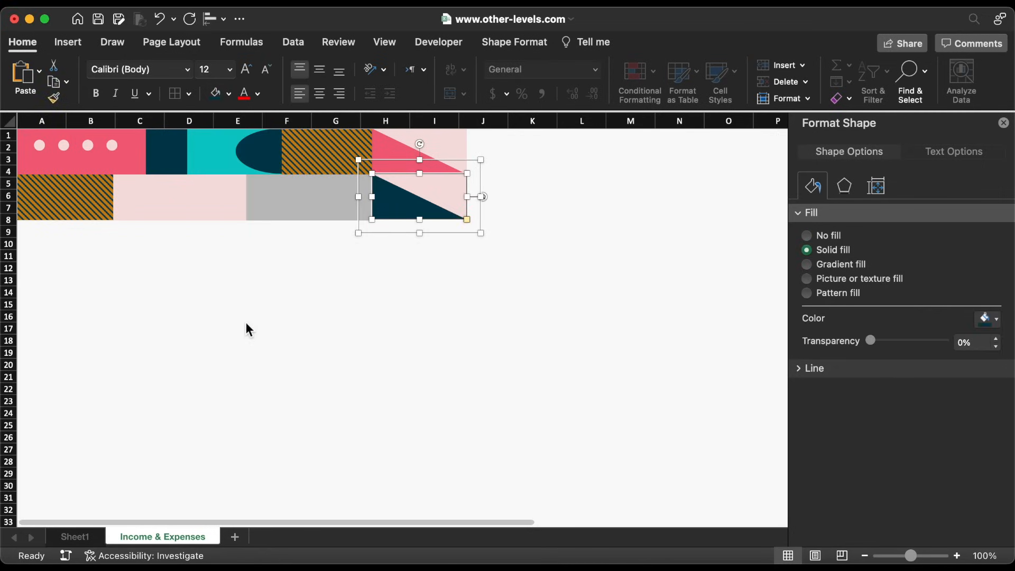
Copy the grey rectangle after the triangles, narrow it, and fill it orange CF7326
click(306, 204)
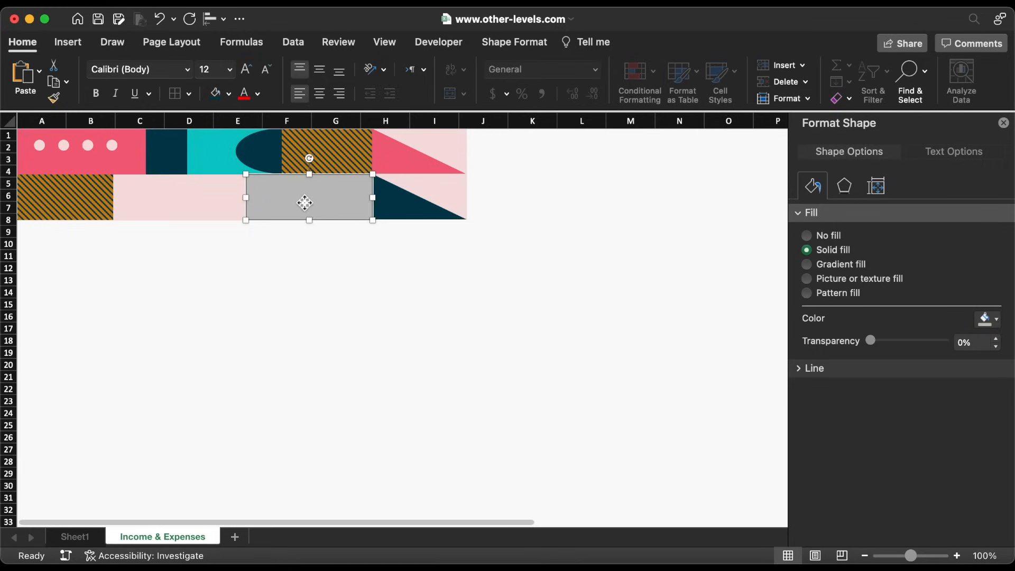
drag(292, 204, 513, 204)
drag(594, 198, 564, 199)
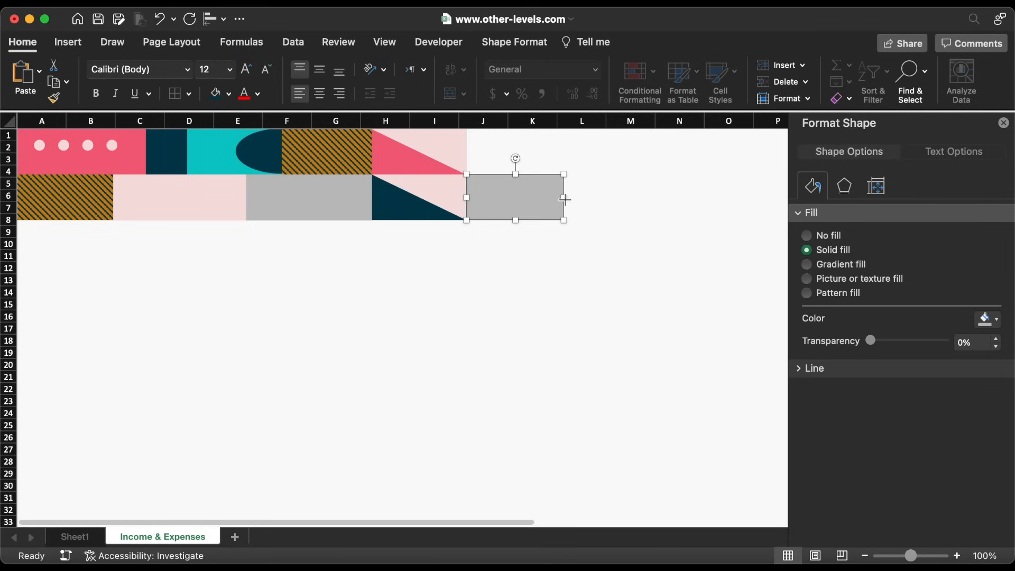
click(993, 319)
click(903, 530)
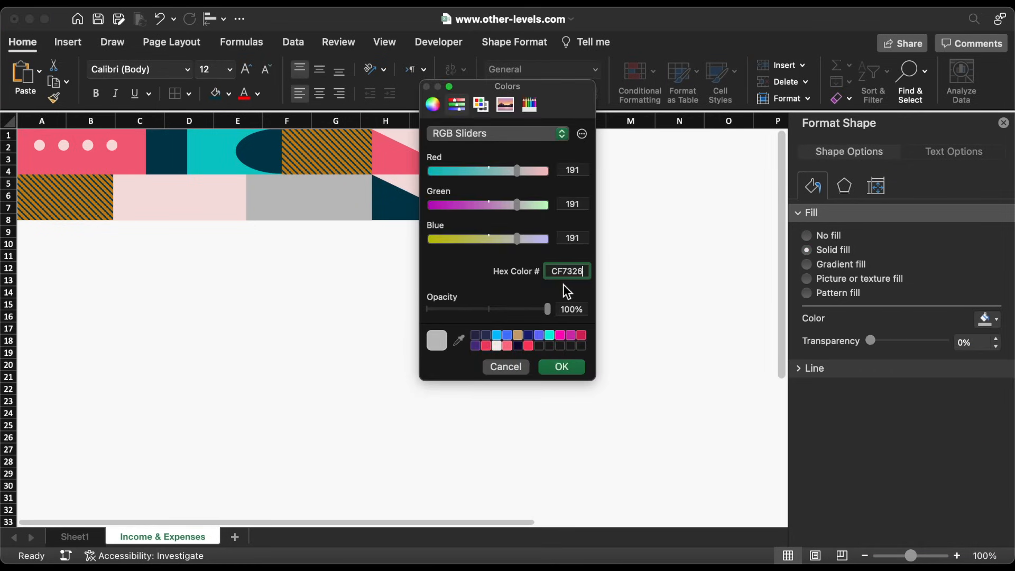
text(CF7326)
click(574, 368)
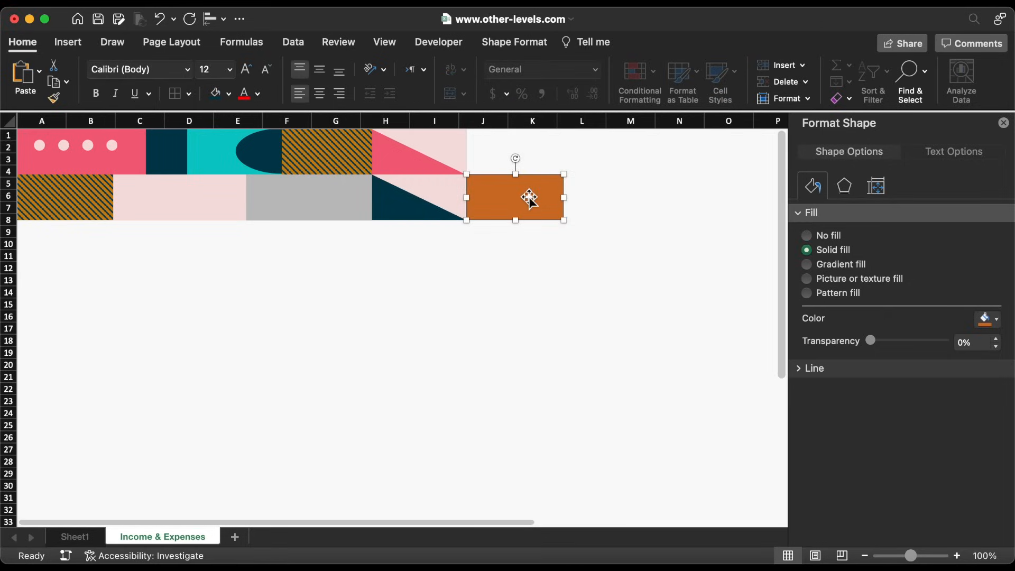
Duplicate the orange block upward as a teal block and add a shortened dark navy copy to its right
drag(527, 196, 530, 145)
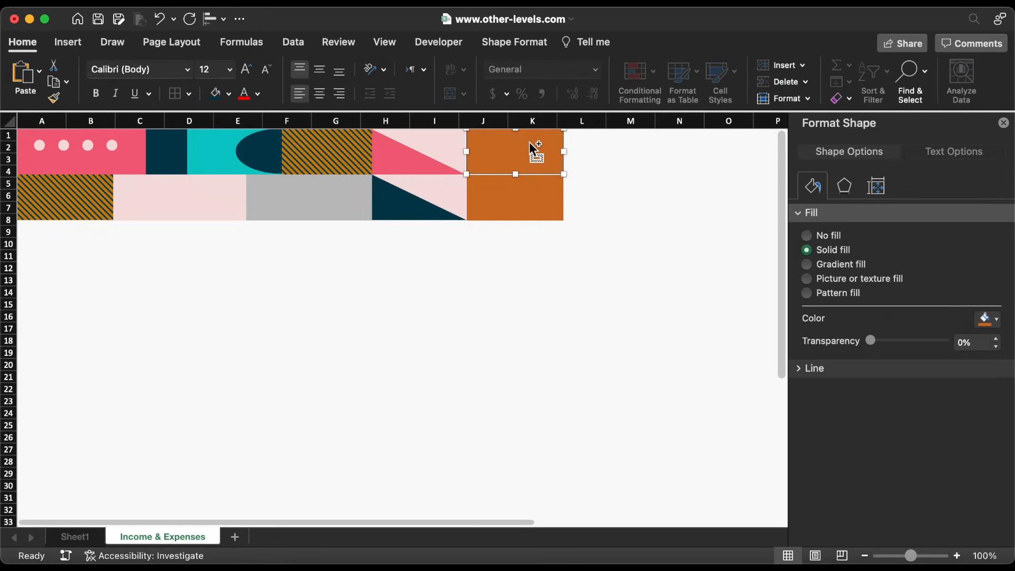
click(228, 94)
click(274, 322)
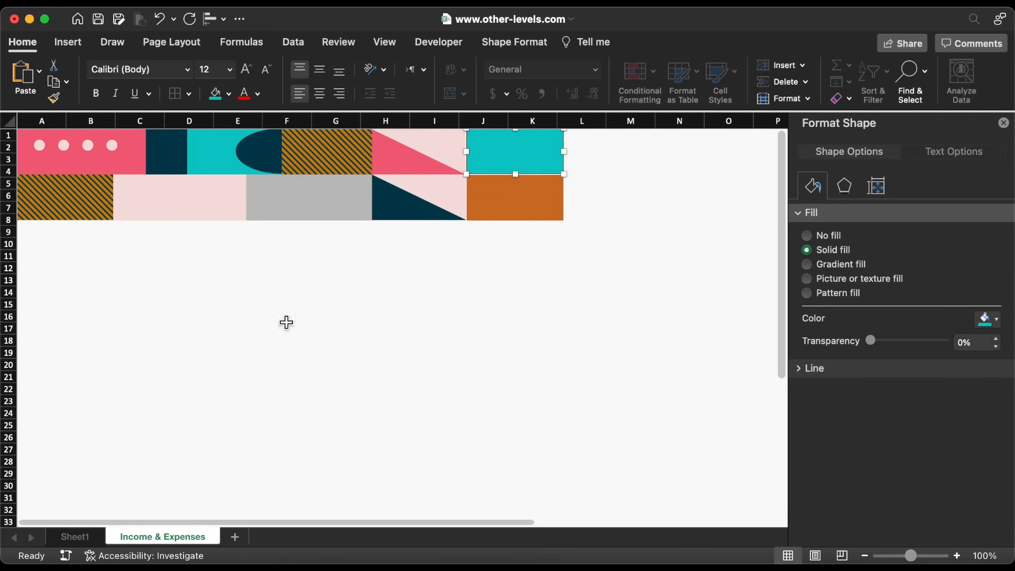
drag(513, 155, 608, 151)
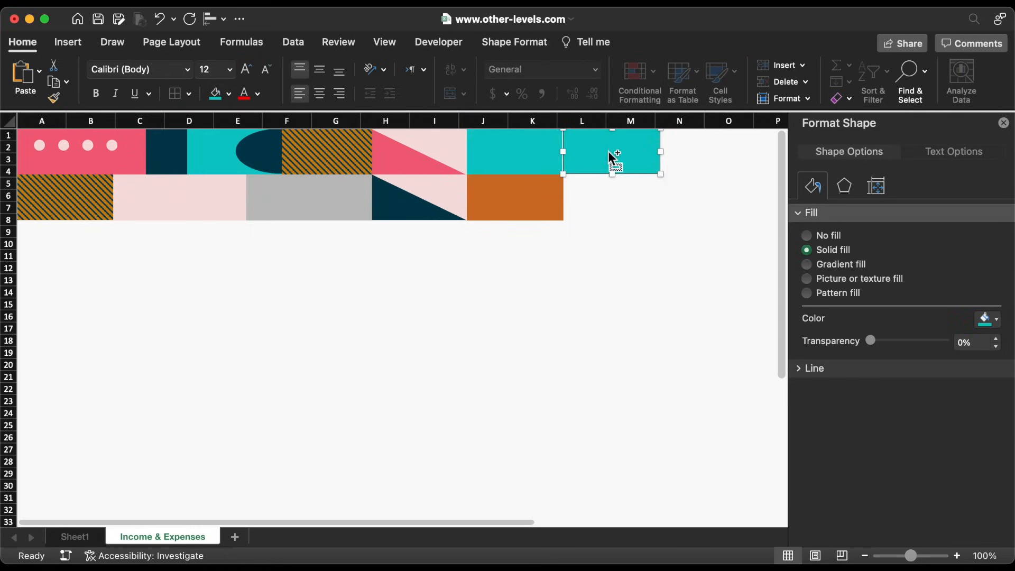
click(229, 93)
click(247, 323)
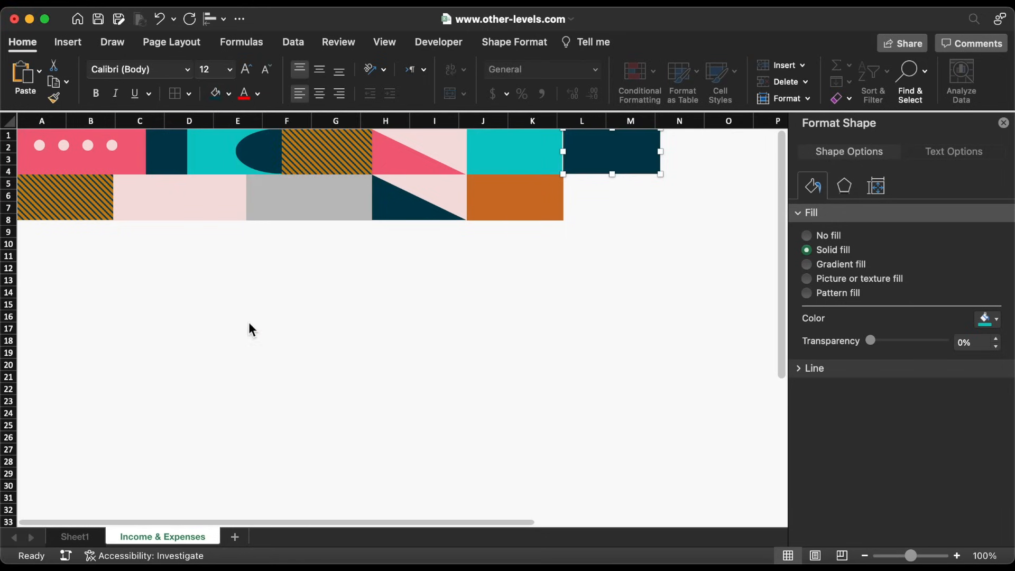
mouse_move(612, 174)
mouse_down()
mouse_move(613, 152)
mouse_move(612, 176)
mouse_up()
Fill the lower strip pink, group it with the navy strip, and set the group height to 0.84"
click(229, 94)
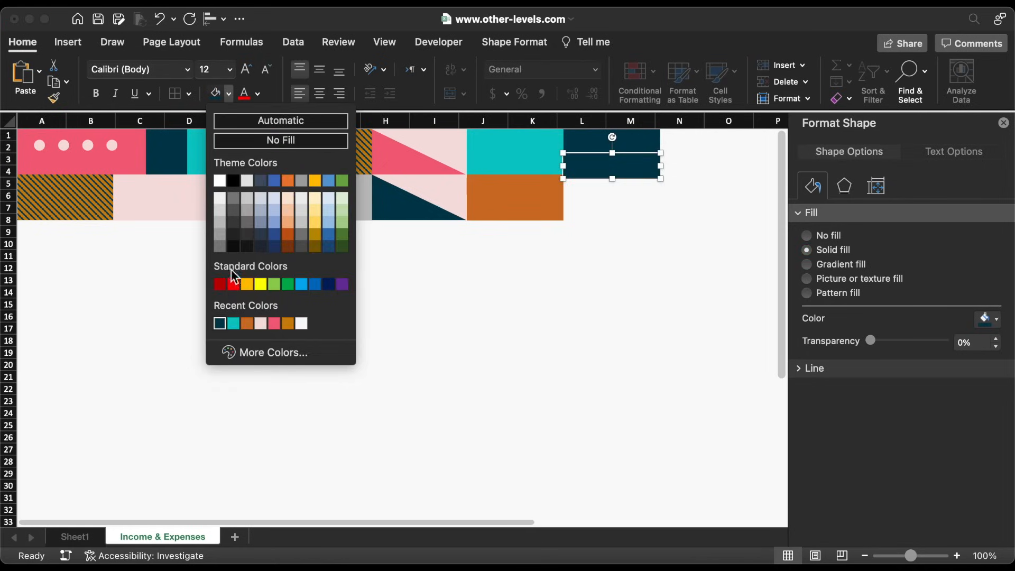
click(273, 323)
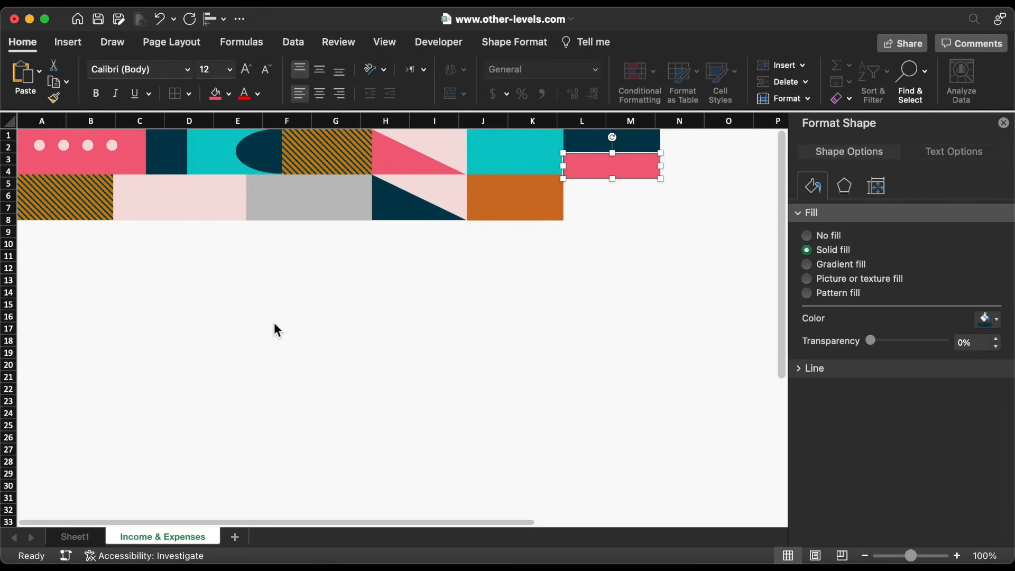
shift+click(598, 148)
right_click(596, 147)
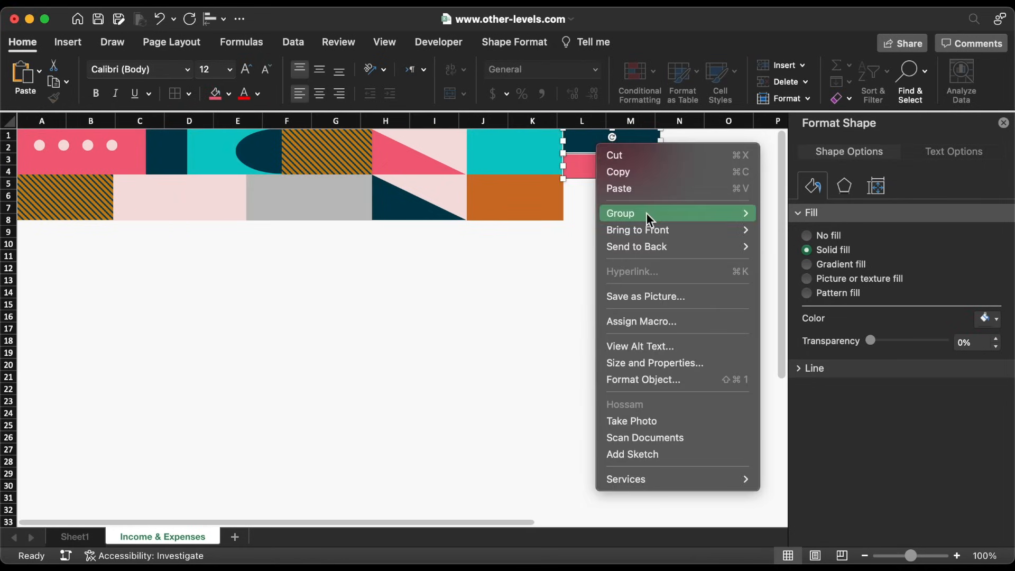
mouse_move(646, 212)
click(777, 214)
click(906, 72)
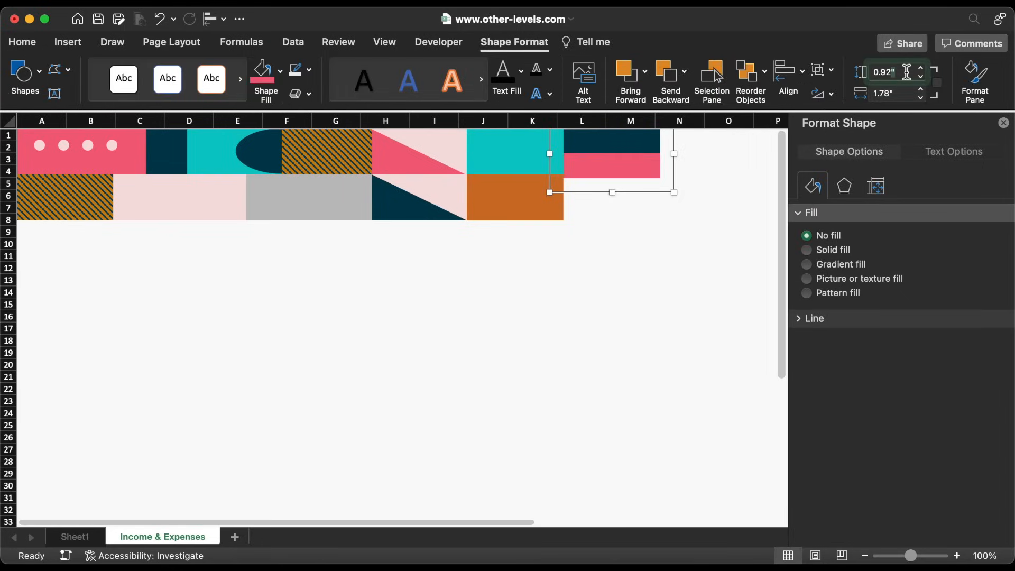
text(0.84)
key(Return)
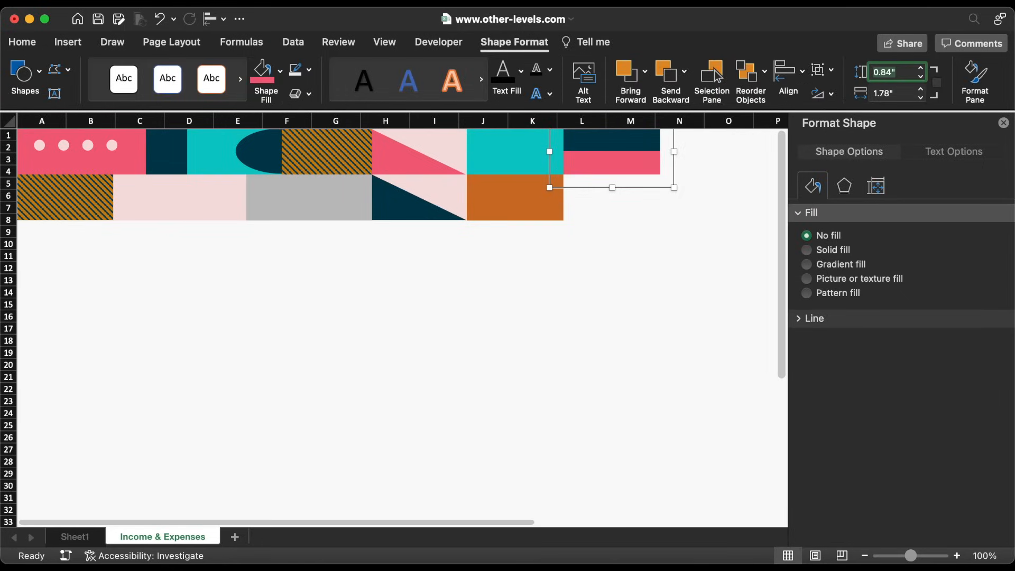
Copy the orange block into columns L–M as a grey 727272 bar 3.48" wide
click(499, 196)
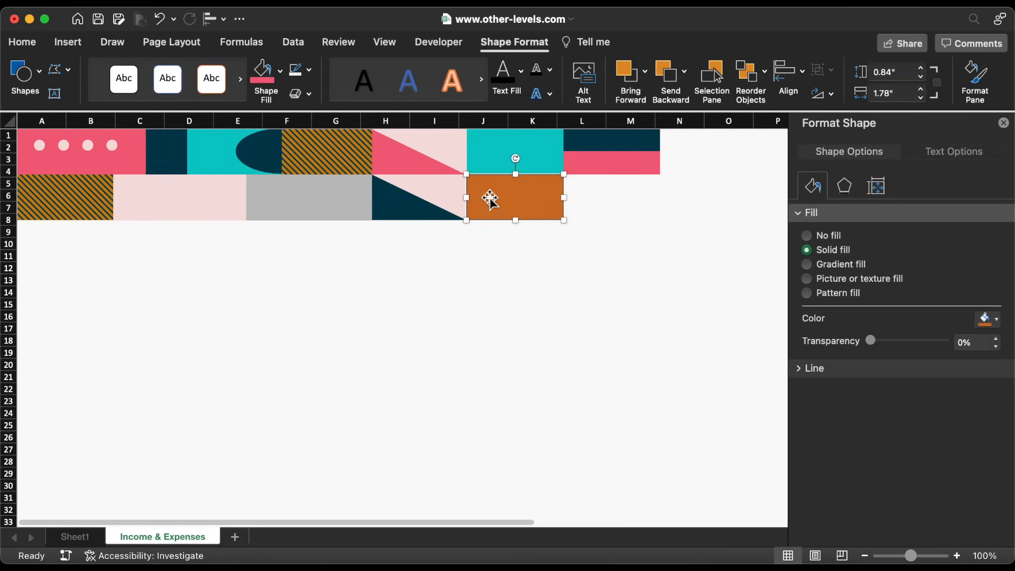
drag(492, 197, 594, 198)
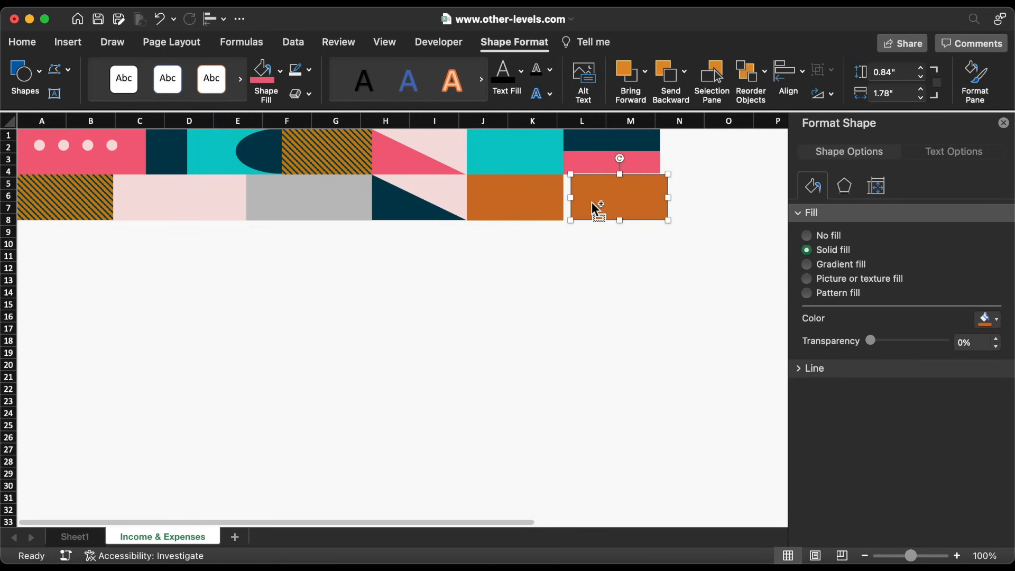
key(Left)
key(Left)
key(Left)
key(Left)
key(Left)
key(Left)
key(Left)
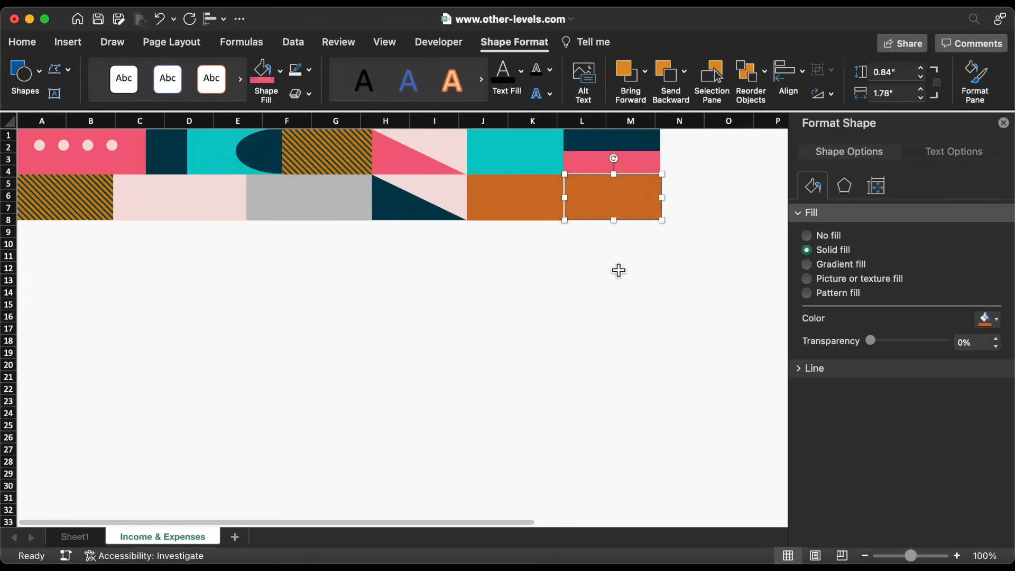
click(985, 319)
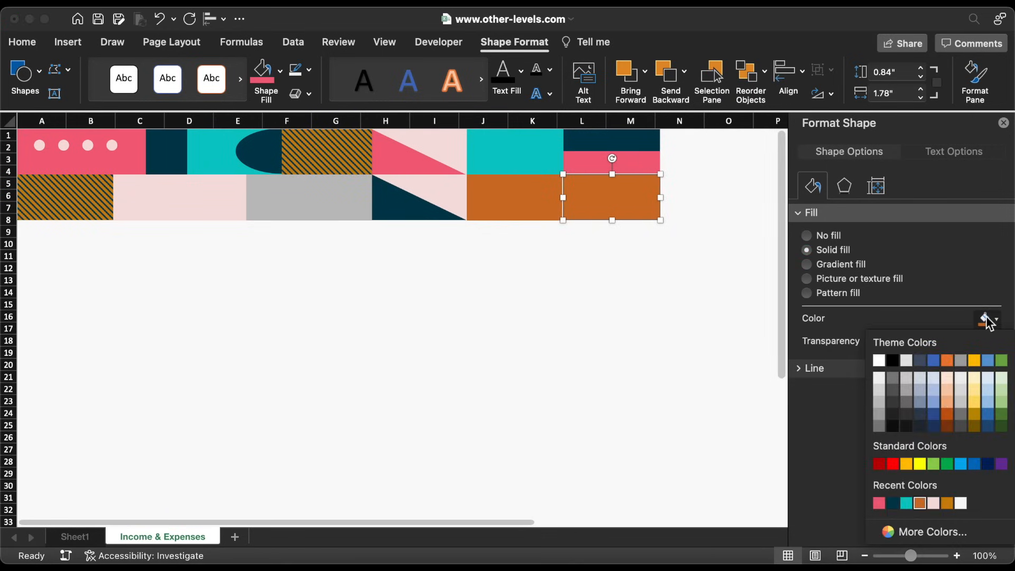
click(916, 532)
text(727272)
click(576, 367)
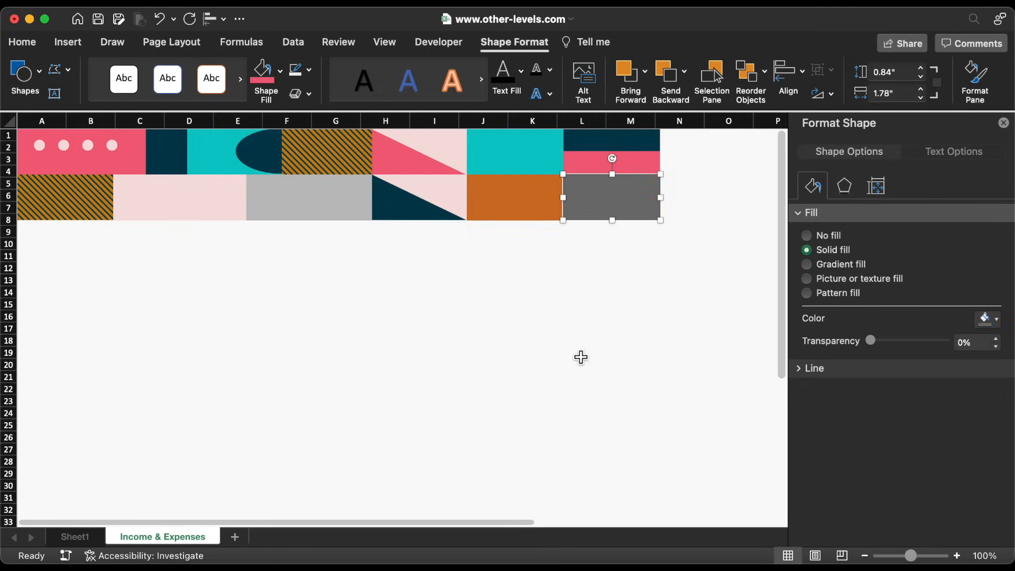
scroll(613, 320, right, 5)
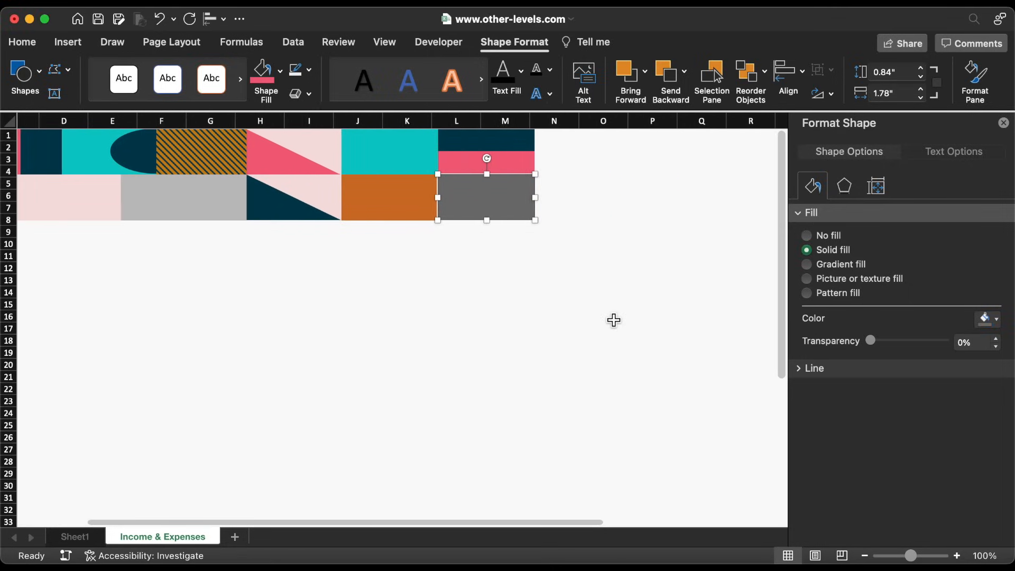
scroll(613, 320, right, 1)
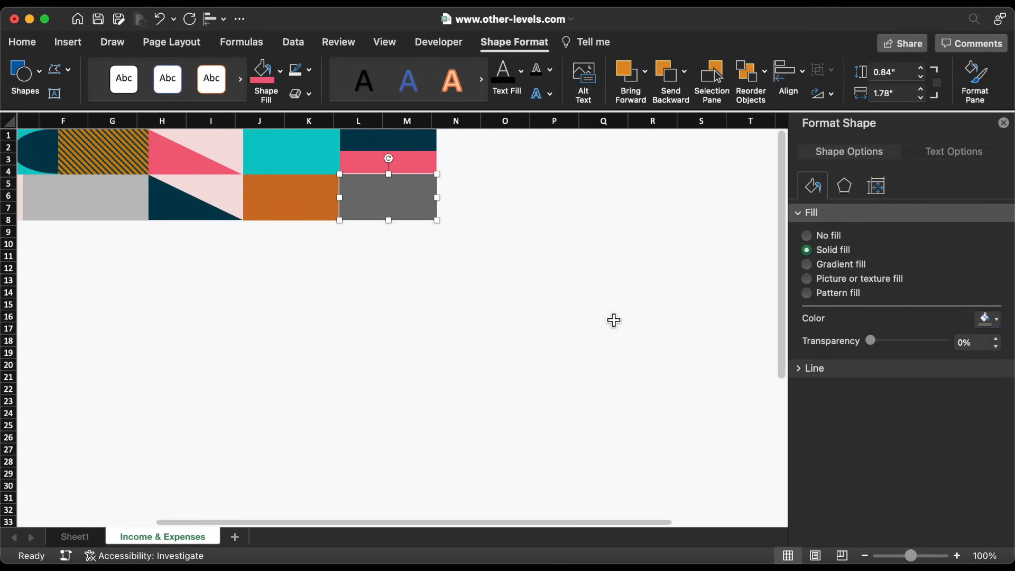
click(905, 98)
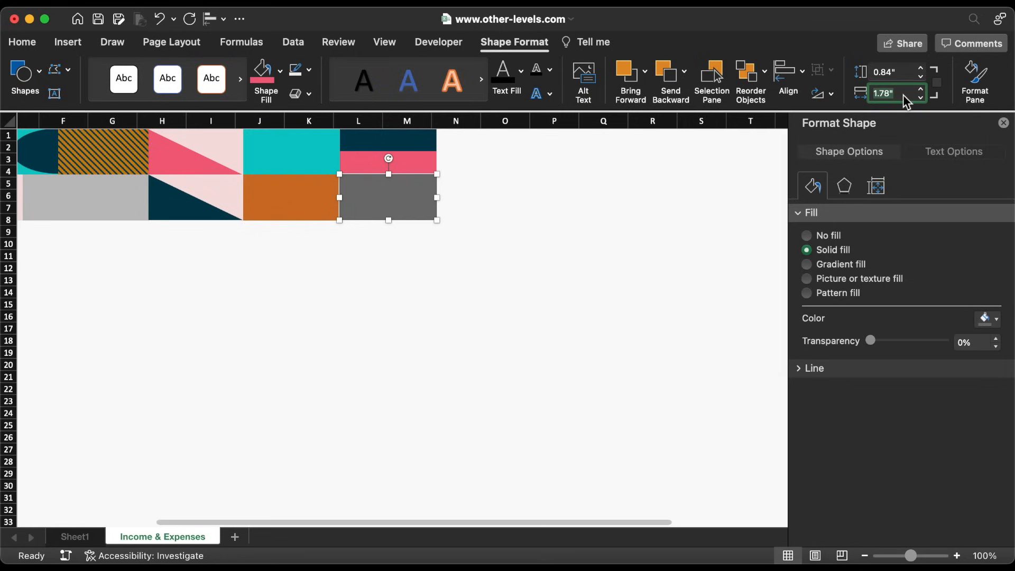
text(3.48)
key(Return)
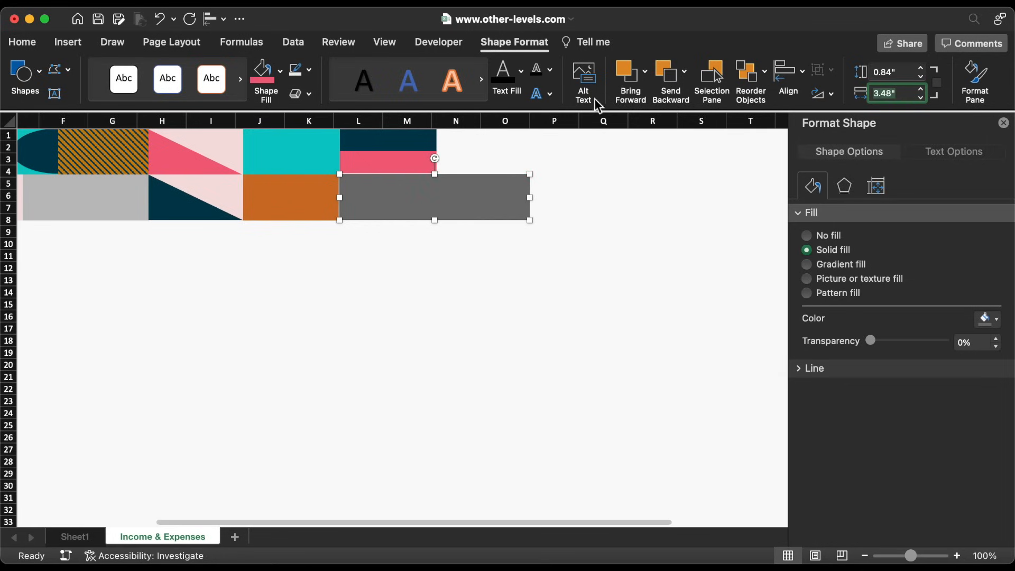
Copy the teal block into columns M–O, right-align it with the grey bar, and fill it light pink
click(306, 152)
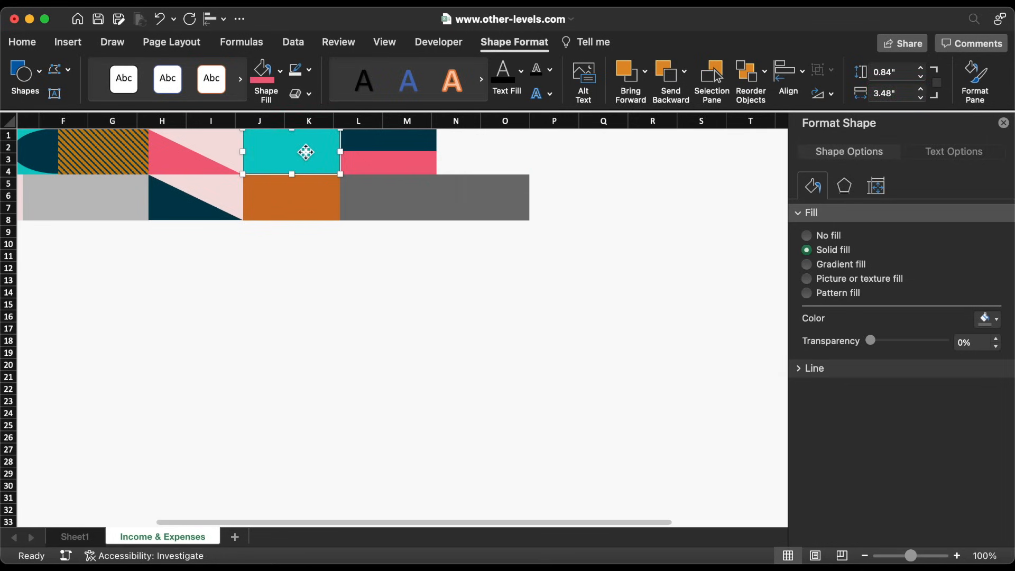
drag(299, 152, 509, 164)
shift+click(525, 188)
click(793, 75)
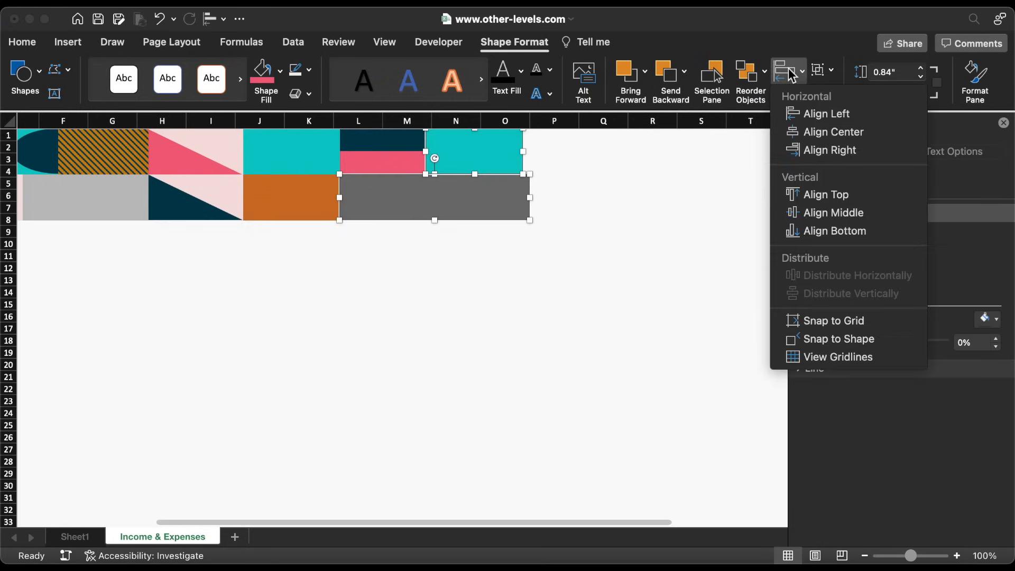
click(842, 148)
click(280, 70)
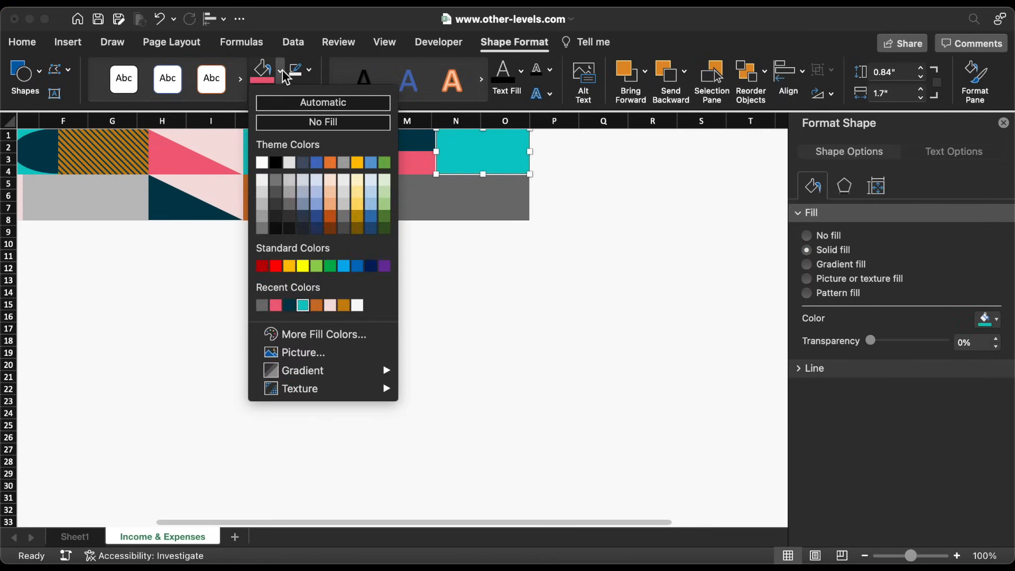
click(330, 306)
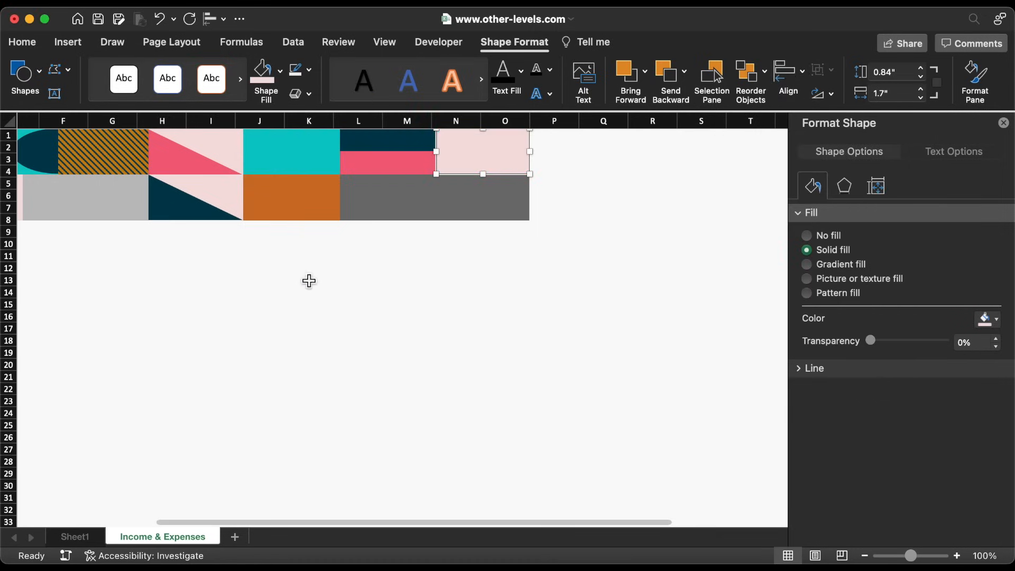
click(190, 209)
click(190, 208)
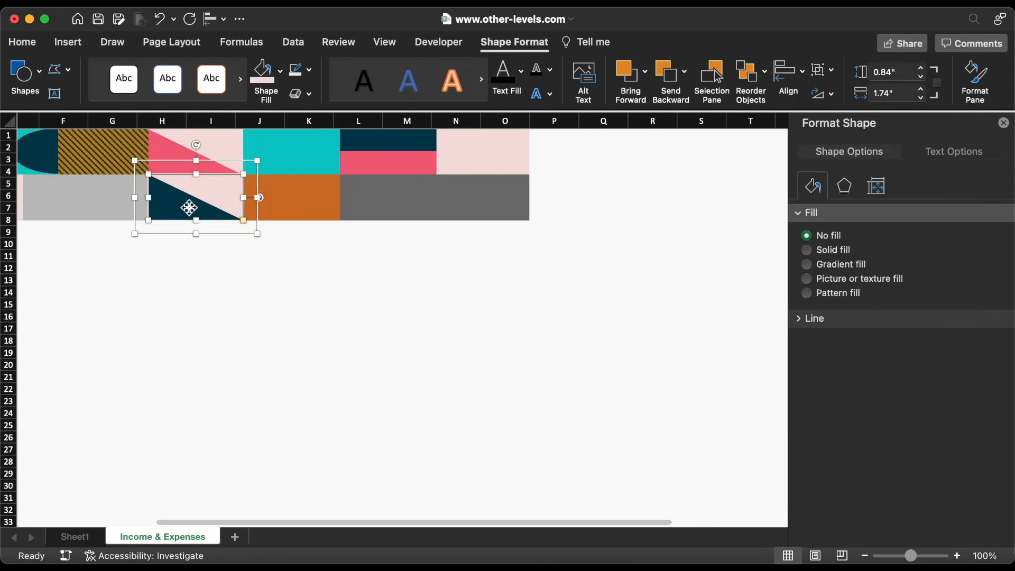
Paste a dark triangle copy, reshape it, and fit it atop the pink block in columns N–O
click(367, 270)
key(super+v)
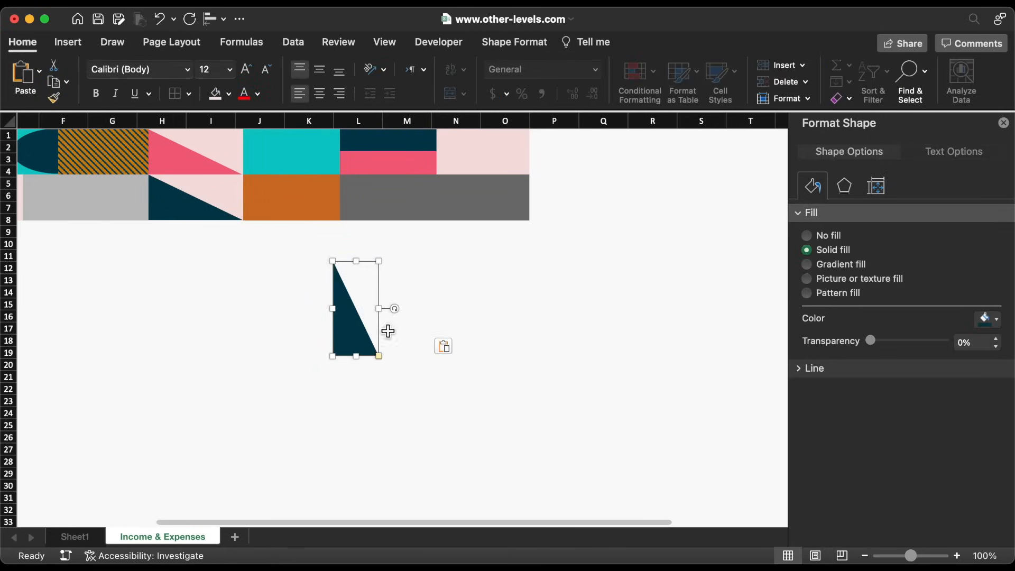
drag(379, 357, 360, 381)
drag(363, 288, 493, 144)
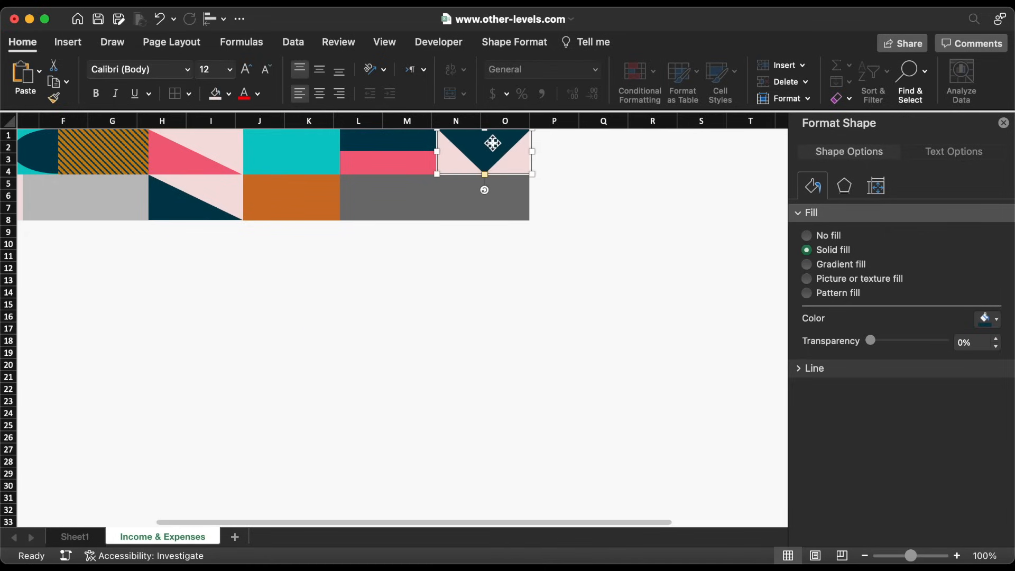
drag(529, 174, 530, 166)
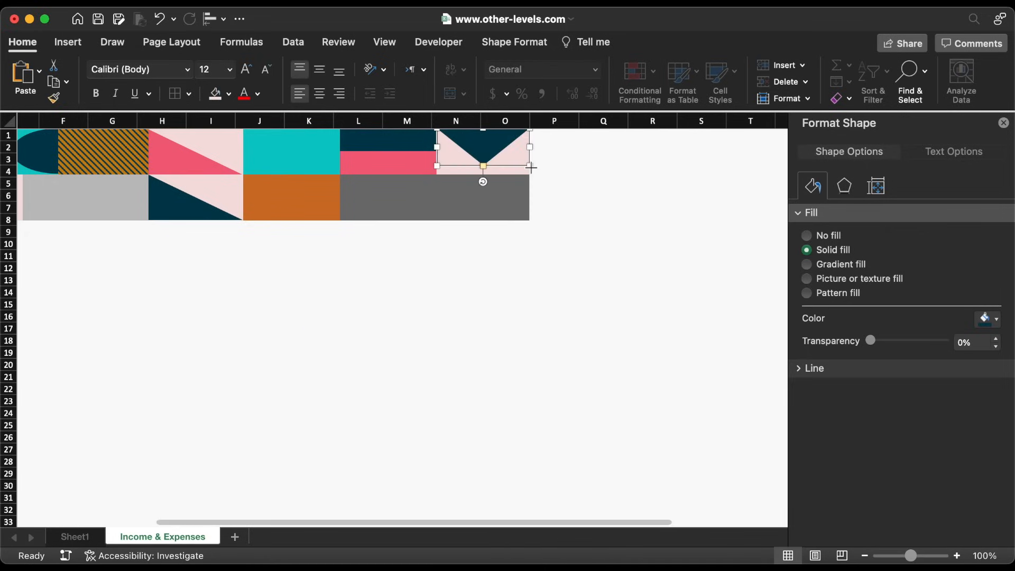
Copy the cyan and orange rectangle pair into column P
click(306, 164)
shift+click(304, 195)
drag(288, 199, 584, 199)
click(554, 244)
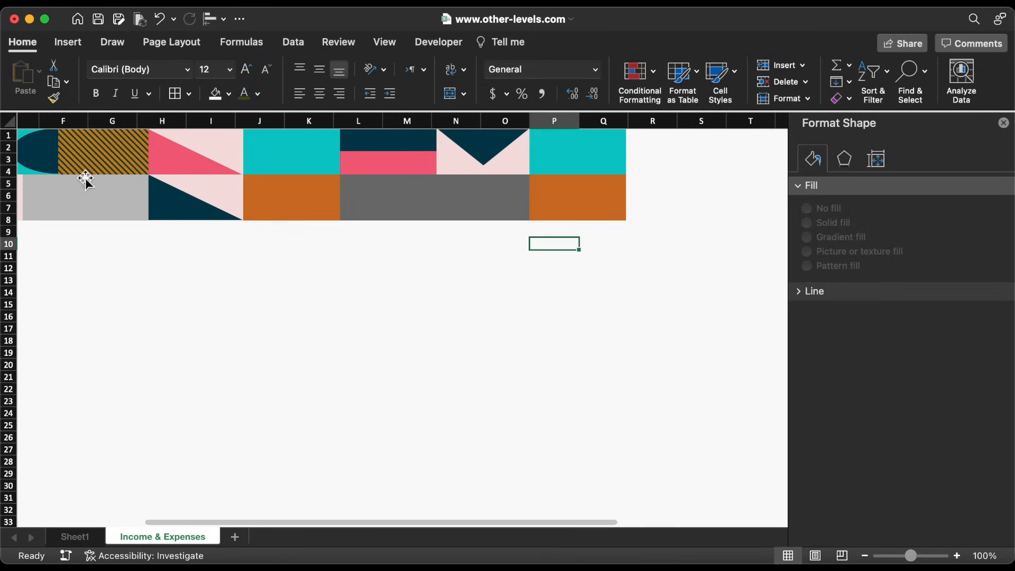
Copy the dark half-circle, turn it to face right in column P's orange block, and fill it light pink
click(36, 154)
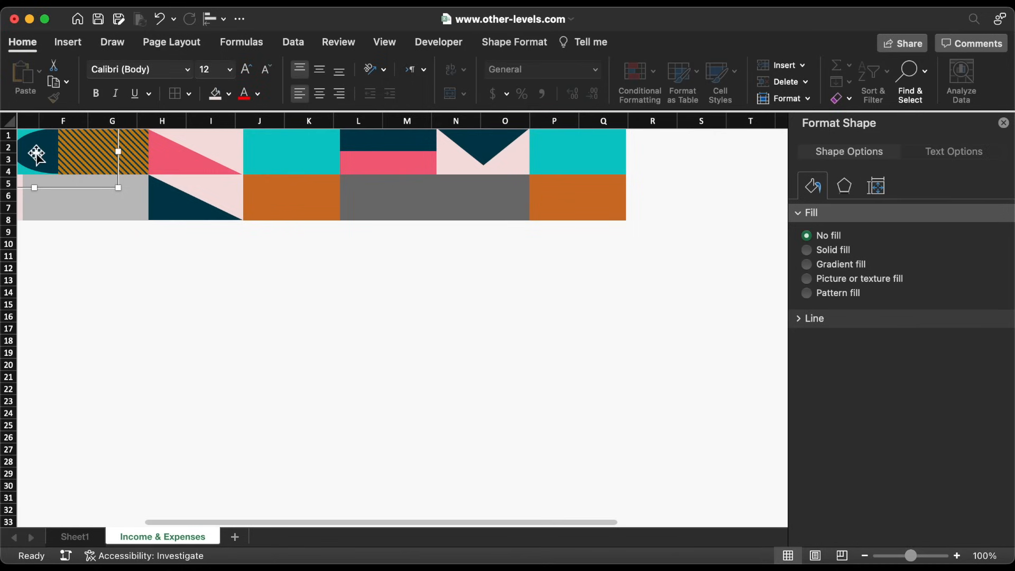
key(super+c)
click(324, 247)
key(super+v)
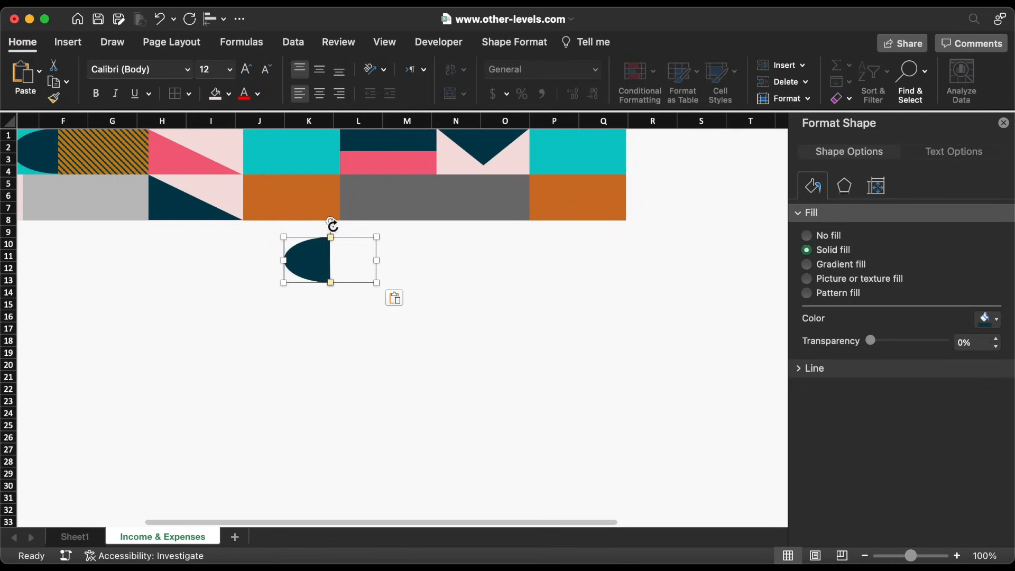
drag(333, 224, 333, 318)
drag(353, 270, 555, 206)
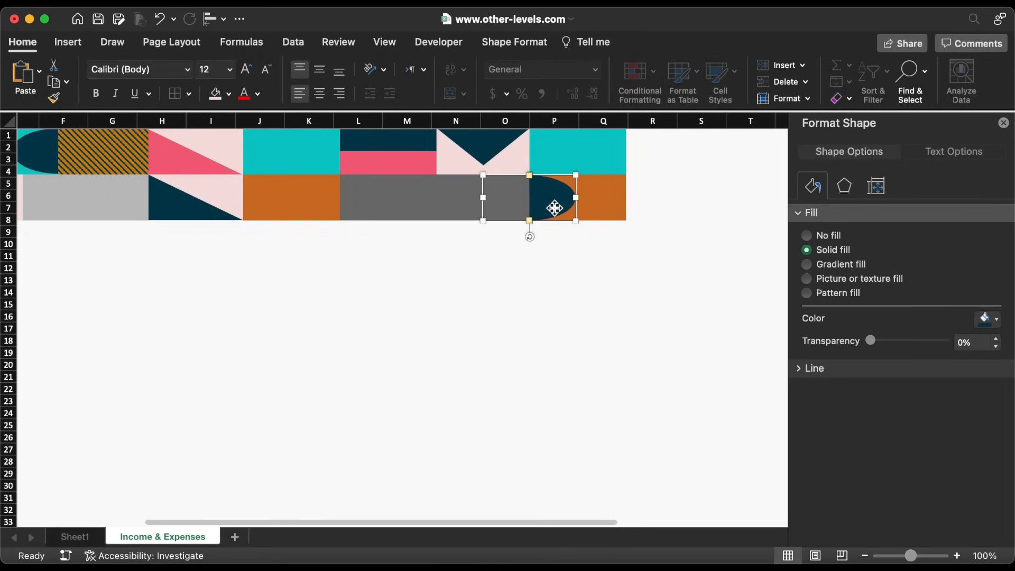
click(229, 94)
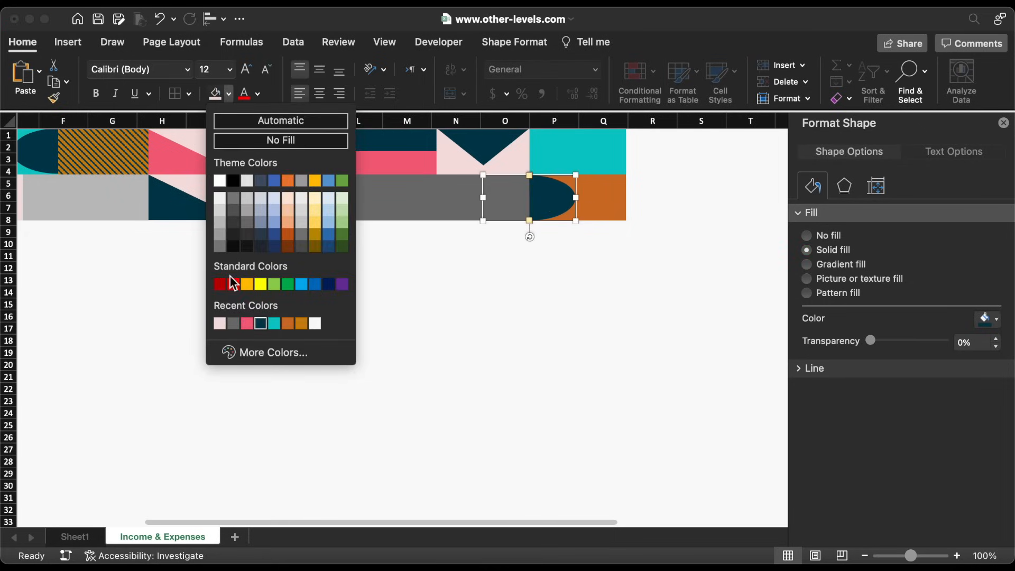
click(219, 323)
click(199, 159)
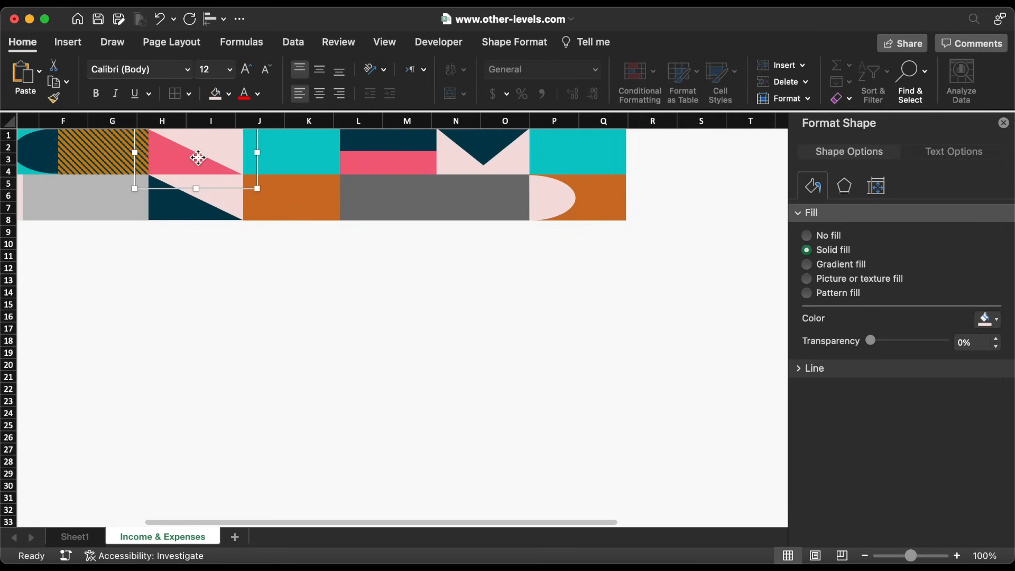
shift+click(204, 205)
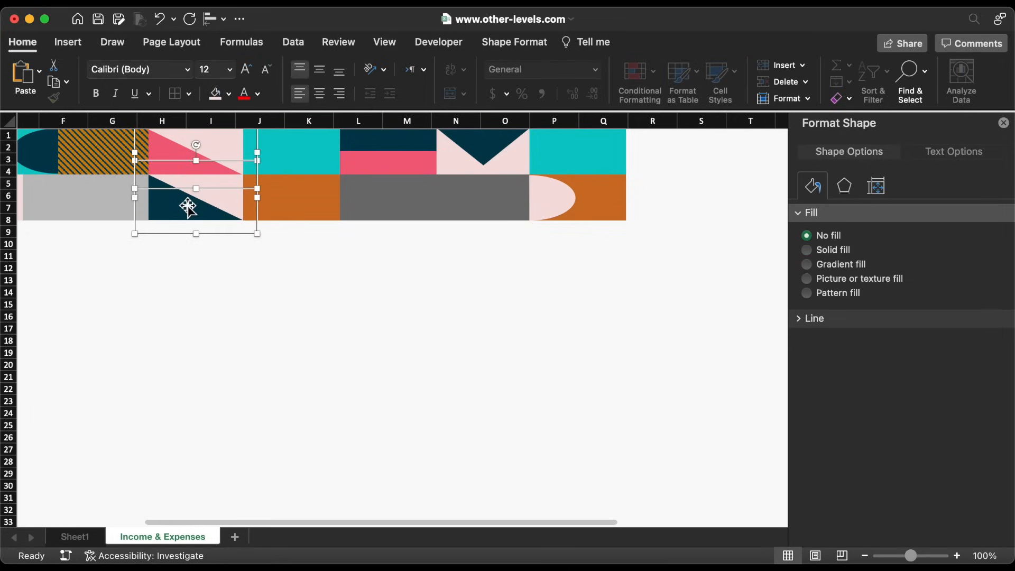
Copy both triangle tiles to columns R–S, group them, and flip the group horizontally
drag(177, 205, 665, 254)
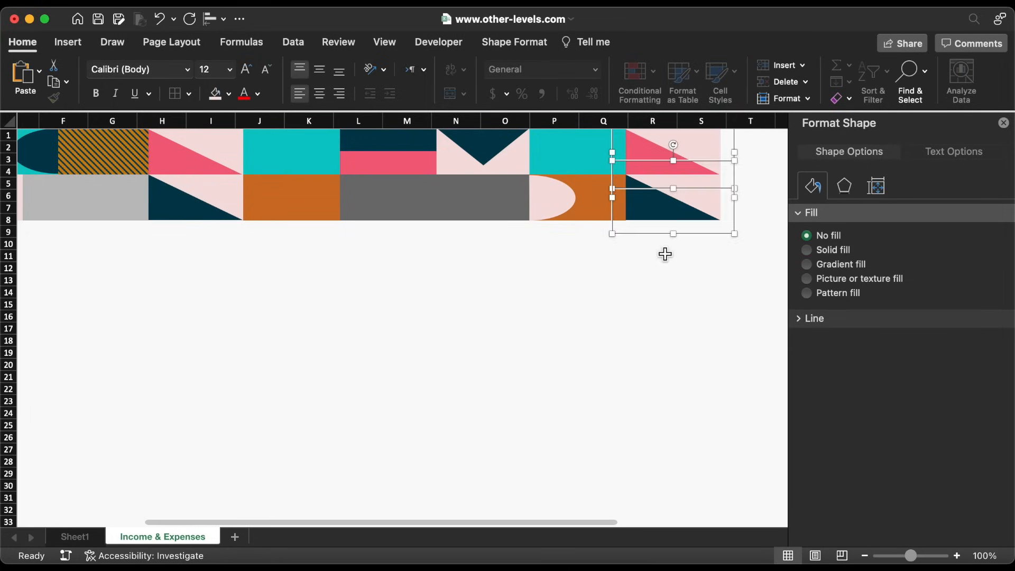
right_click(661, 205)
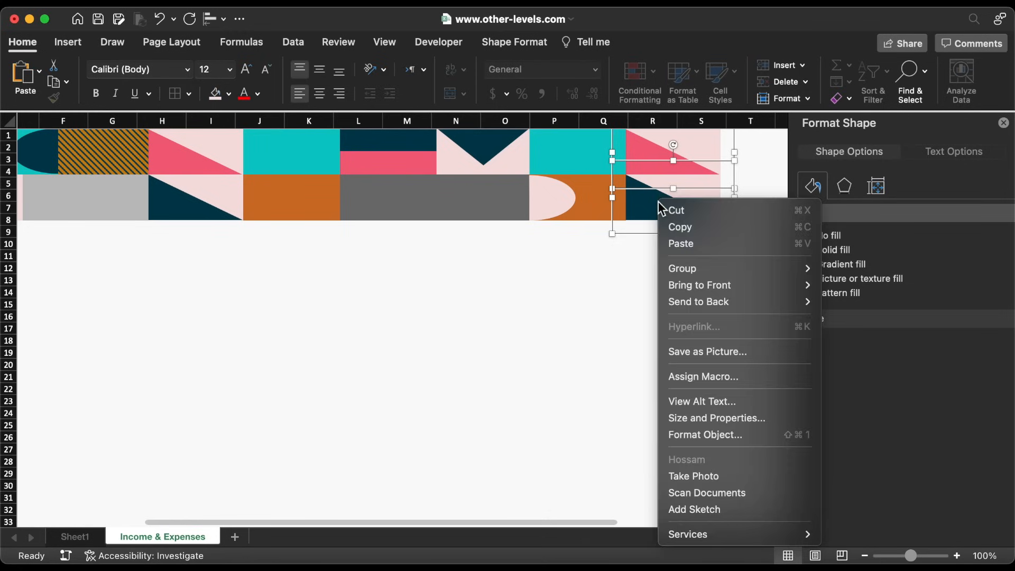
mouse_move(740, 268)
click(861, 268)
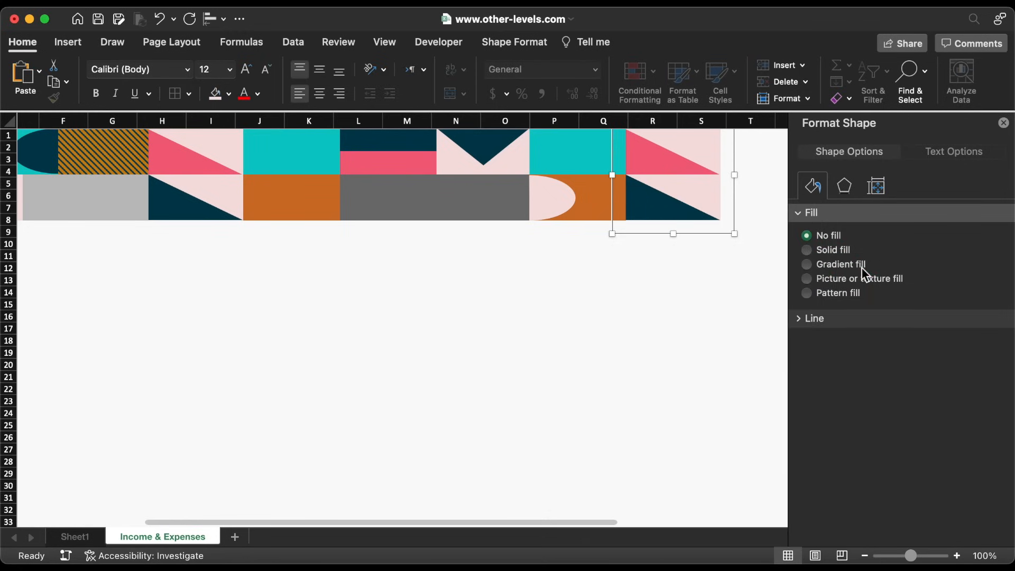
click(527, 42)
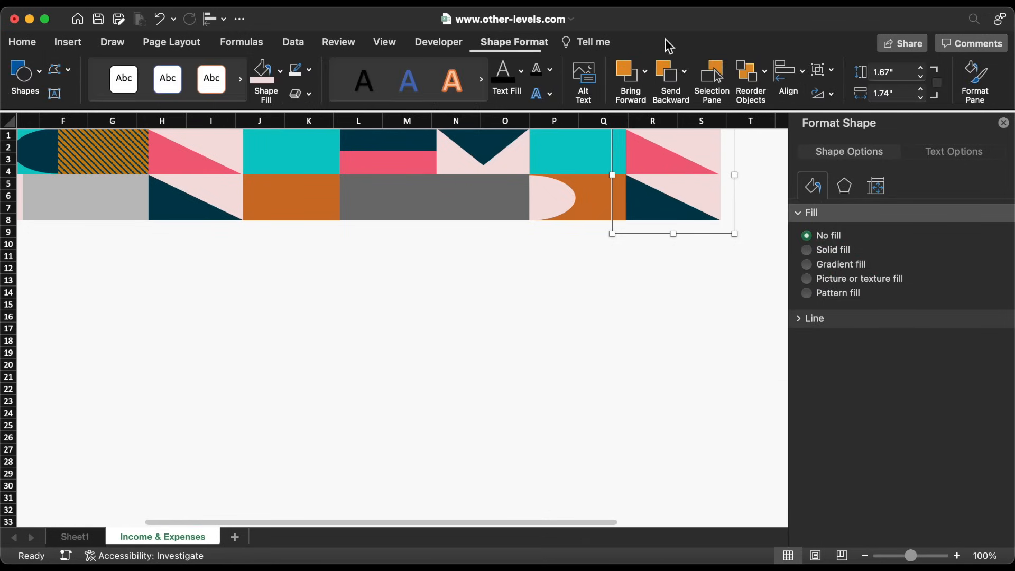
click(821, 93)
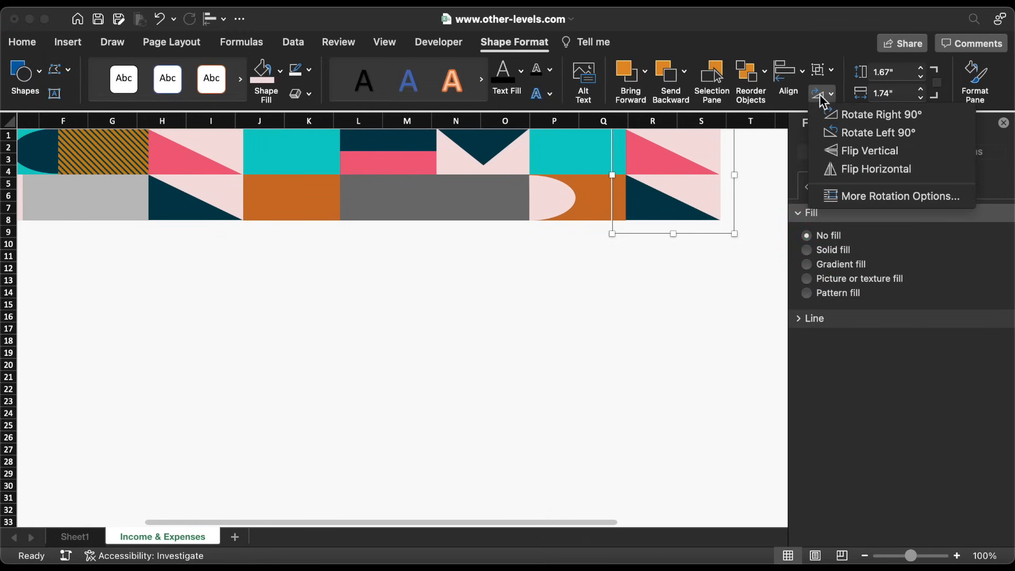
click(845, 169)
drag(232, 205, 704, 207)
key(Right)
key(Right)
key(Right)
key(Right)
key(Right)
key(Right)
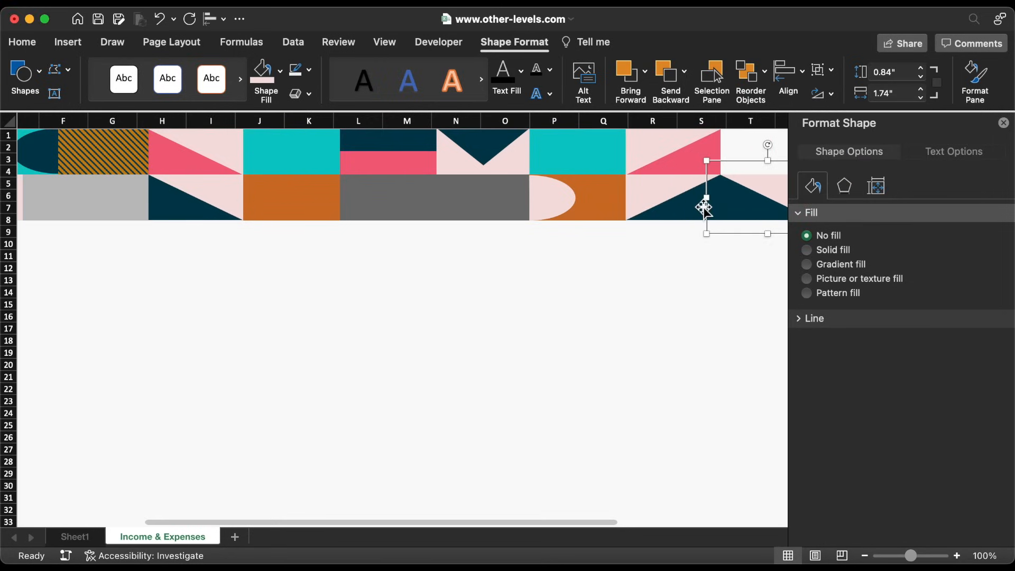
Recolour the tile with a pink triangle on a dark navy background and flip it vertically
scroll(705, 254, right, 5)
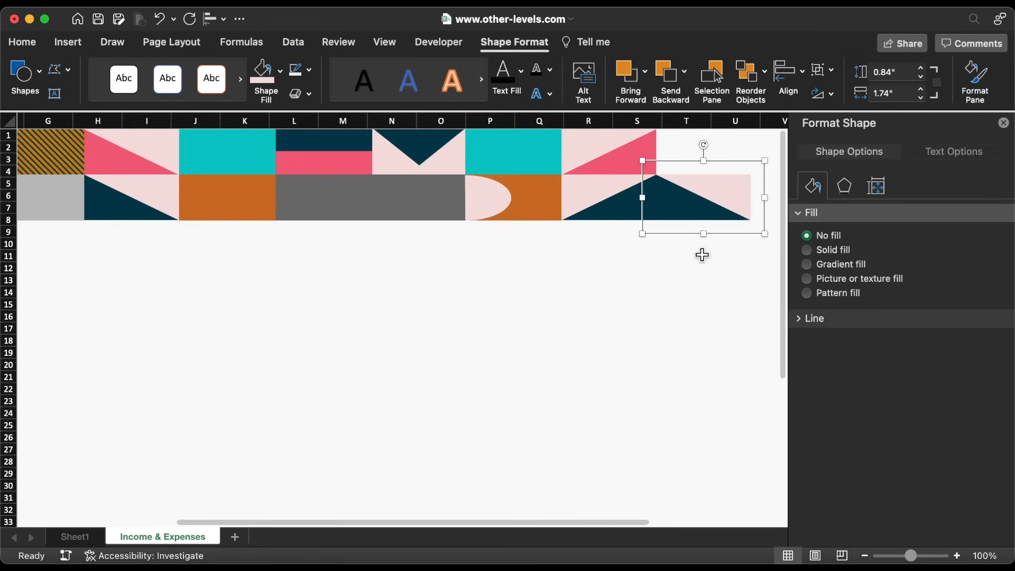
click(616, 212)
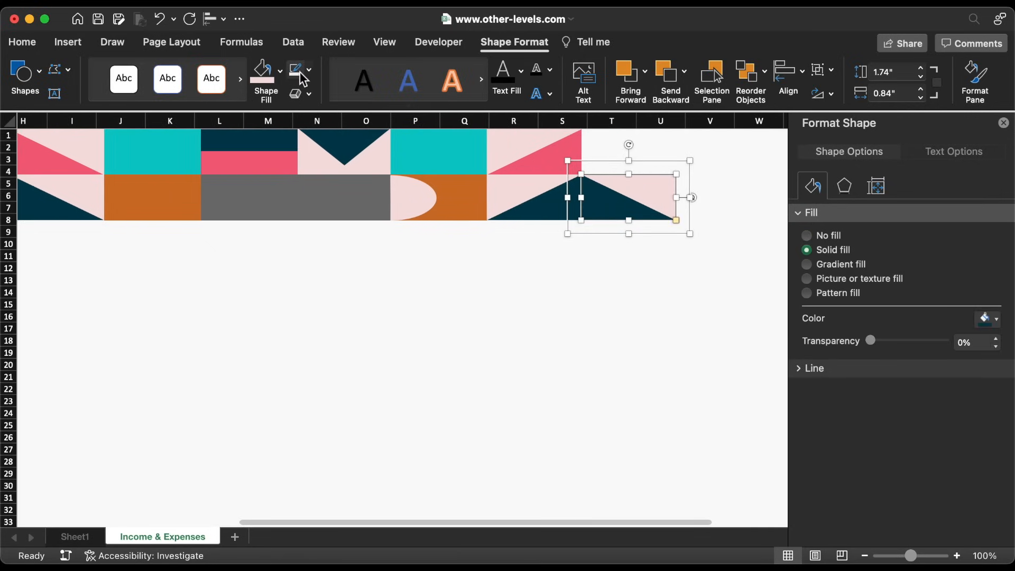
click(281, 72)
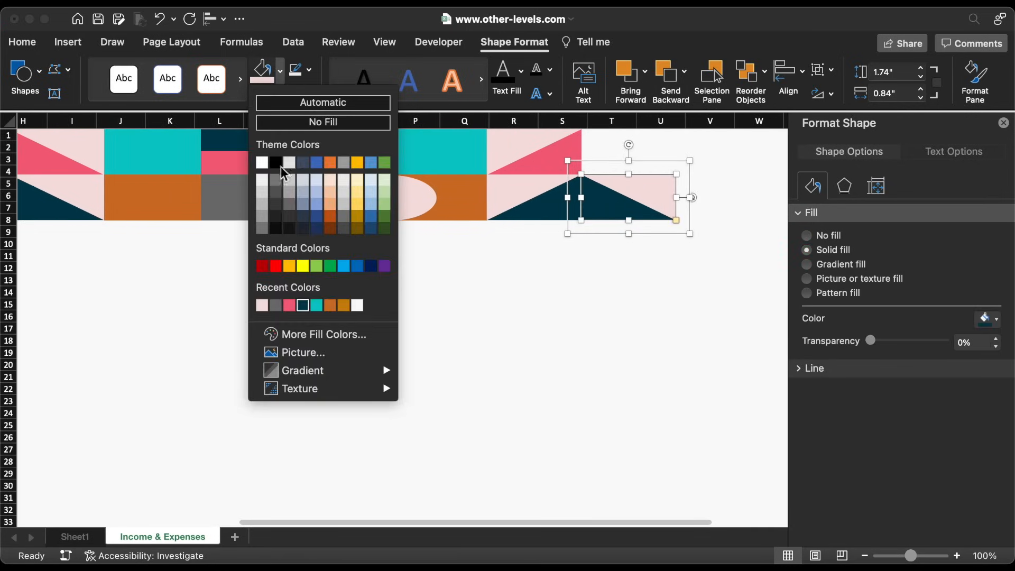
click(290, 306)
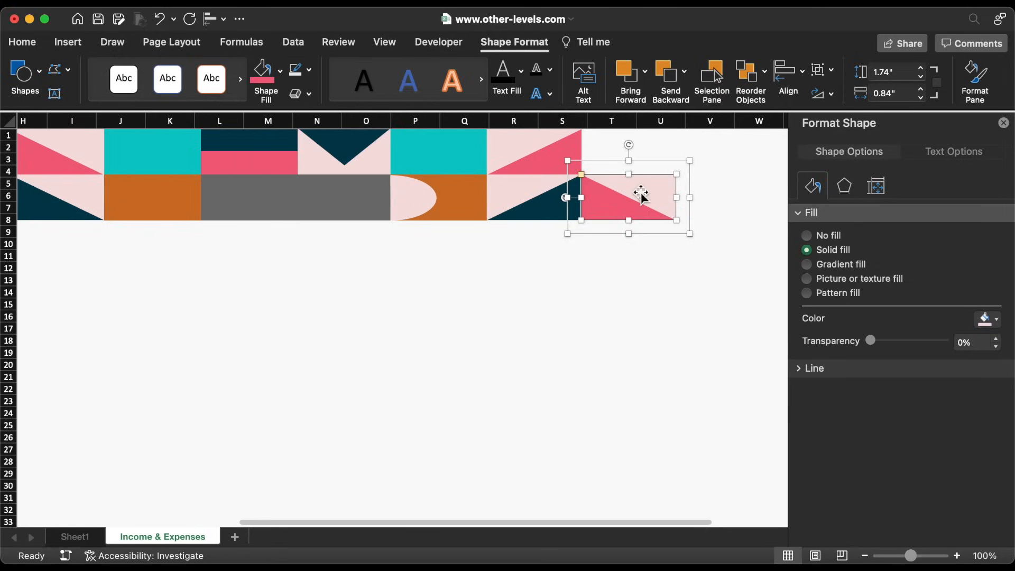
click(282, 70)
click(309, 304)
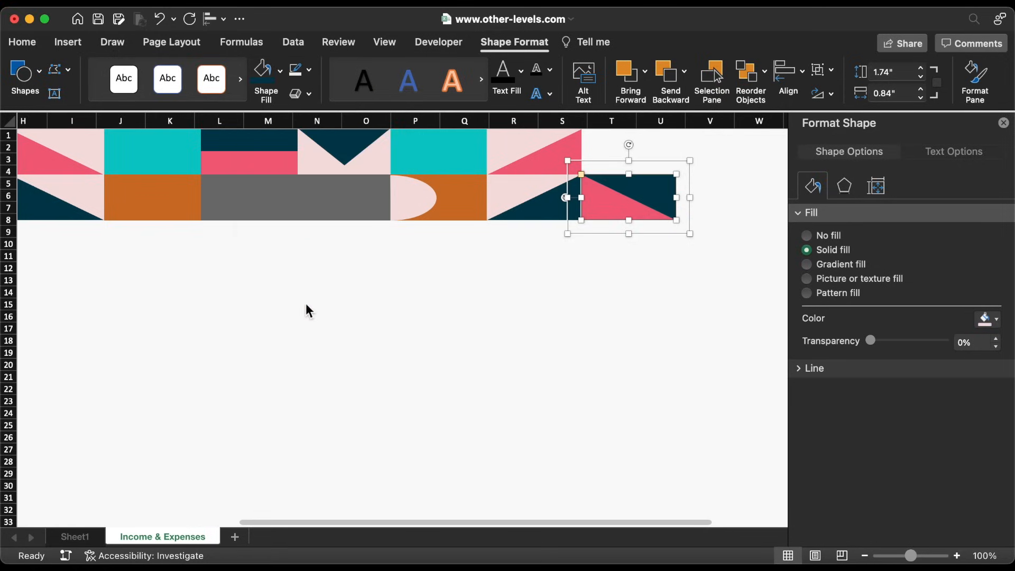
click(643, 163)
click(831, 94)
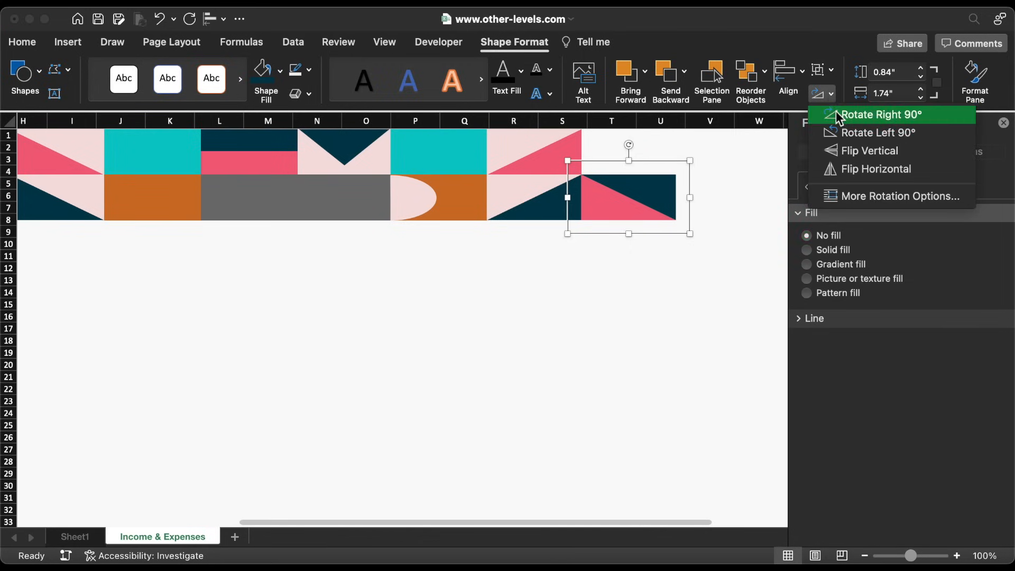
click(846, 150)
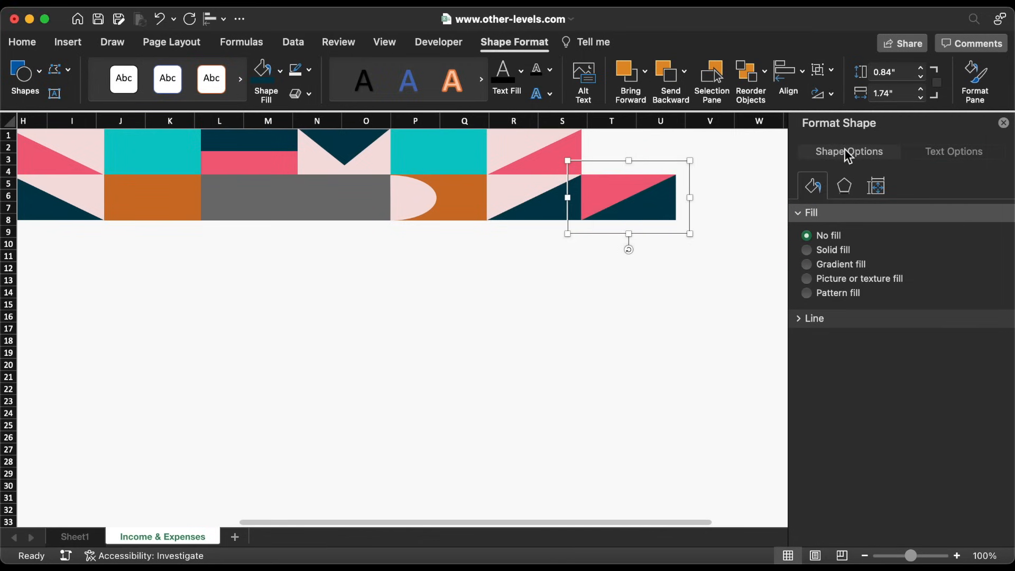
Move the teal block from columns P–Q to T–U and fill it dark navy
click(461, 150)
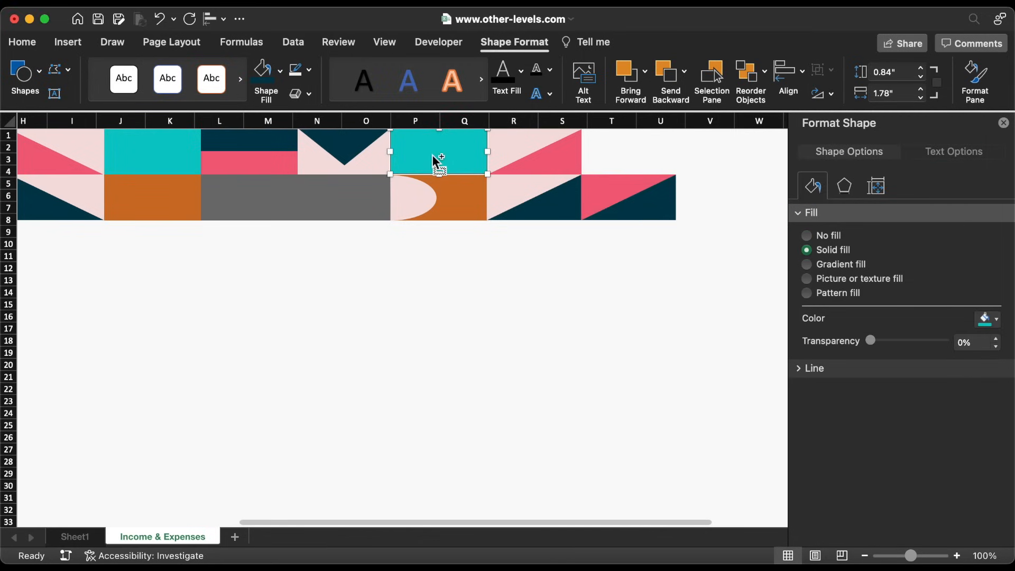
drag(435, 154, 626, 153)
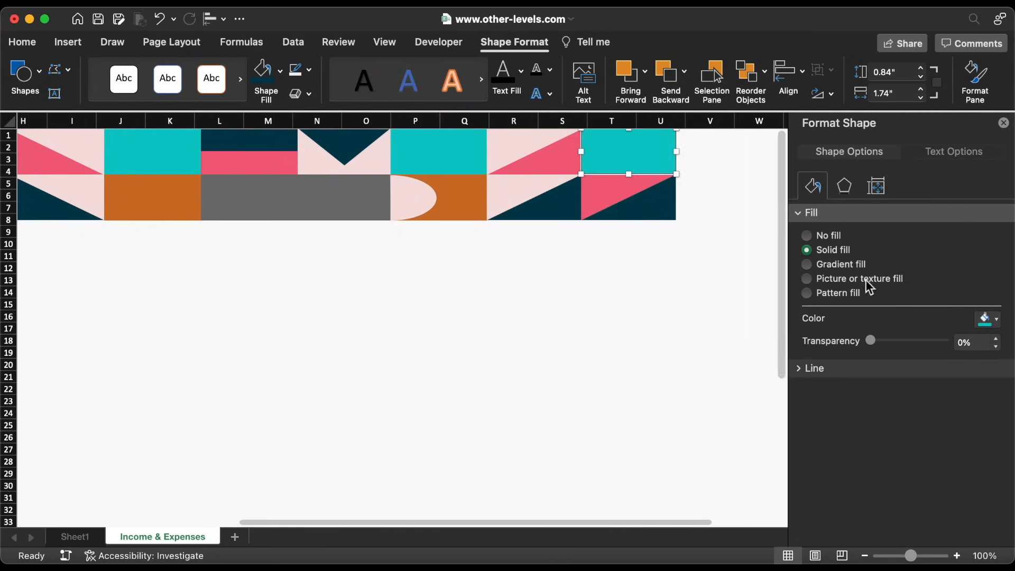
click(986, 318)
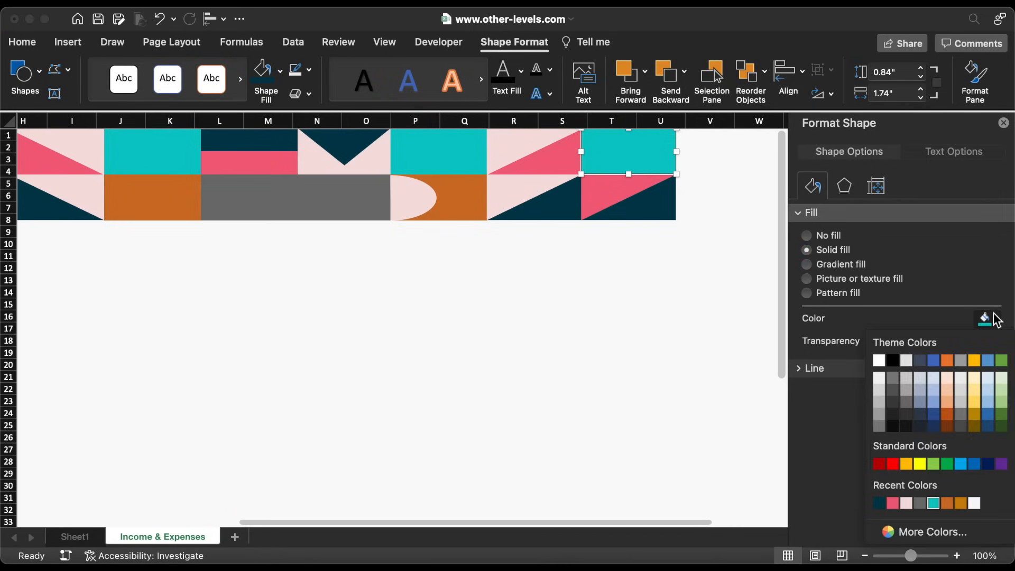
click(879, 503)
click(616, 292)
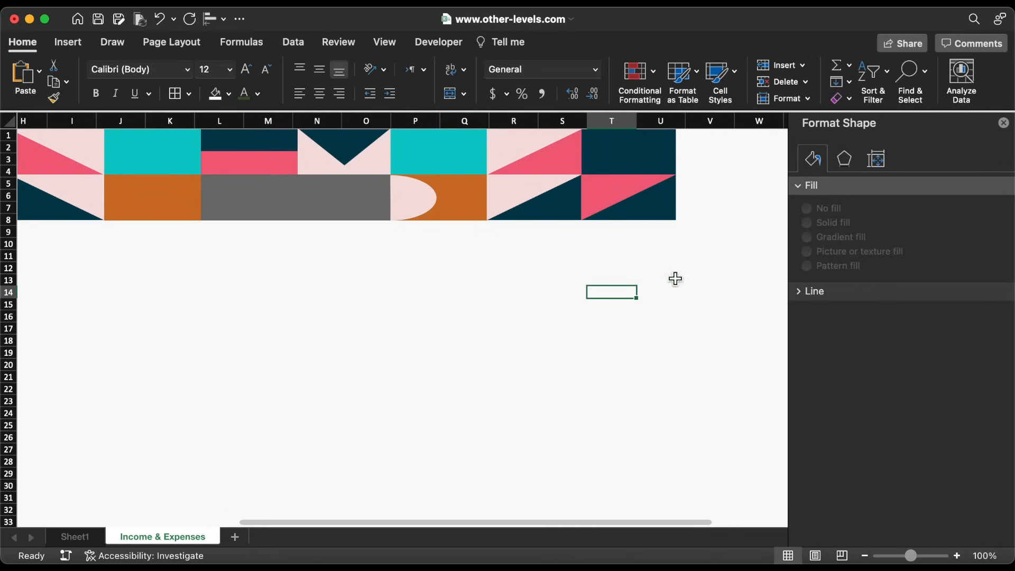
Ungroup the pink tile so its four white circles can be selected on their own
click(1003, 124)
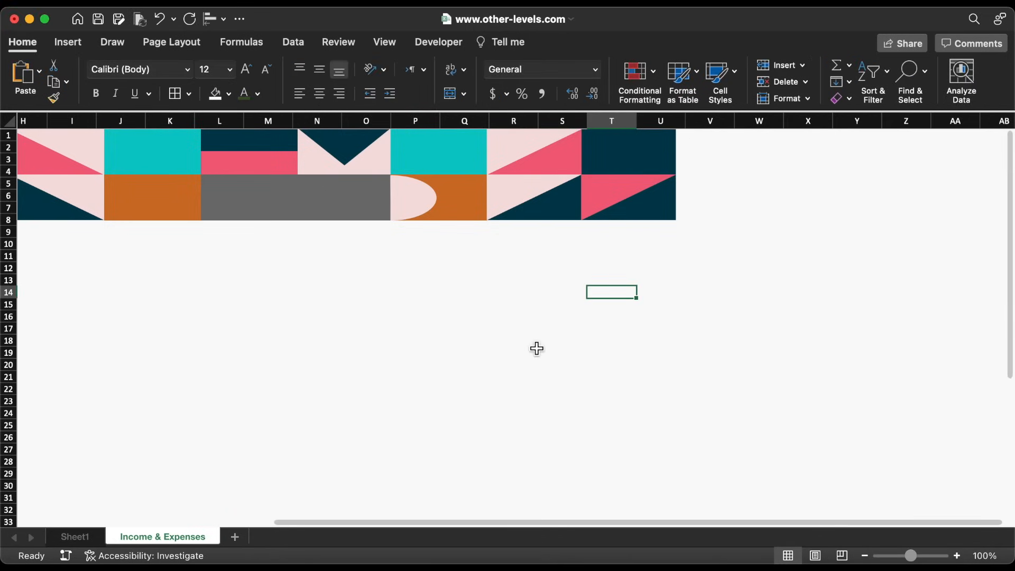
scroll(536, 347, left, 5)
scroll(536, 347, left, 3)
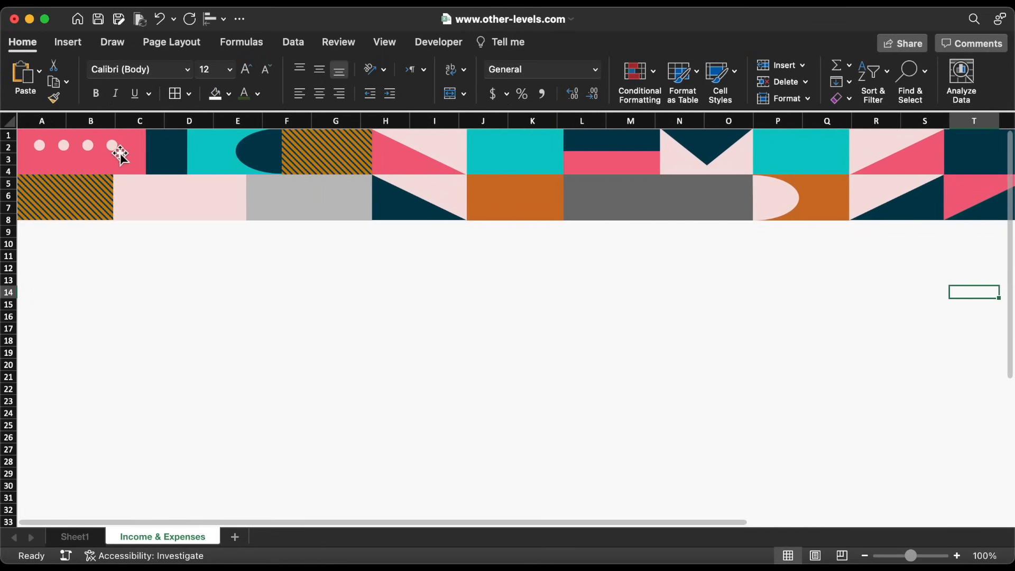
click(116, 151)
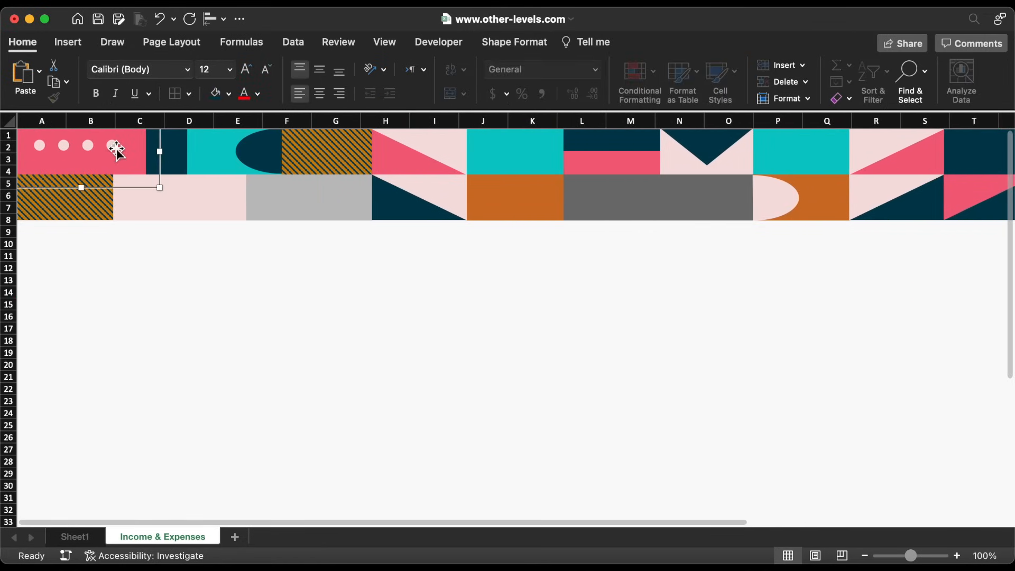
right_click(116, 151)
mouse_move(157, 213)
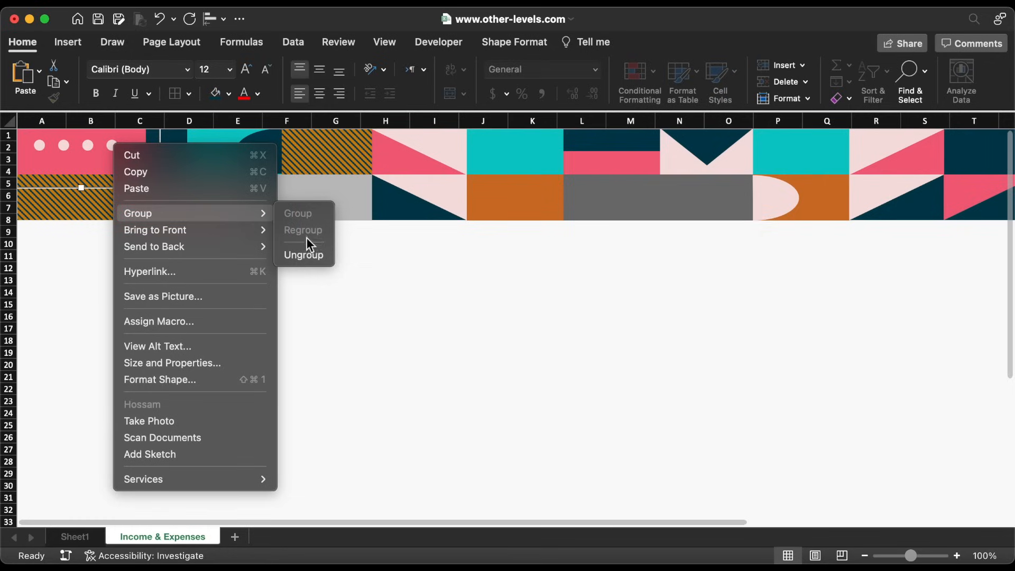
click(310, 256)
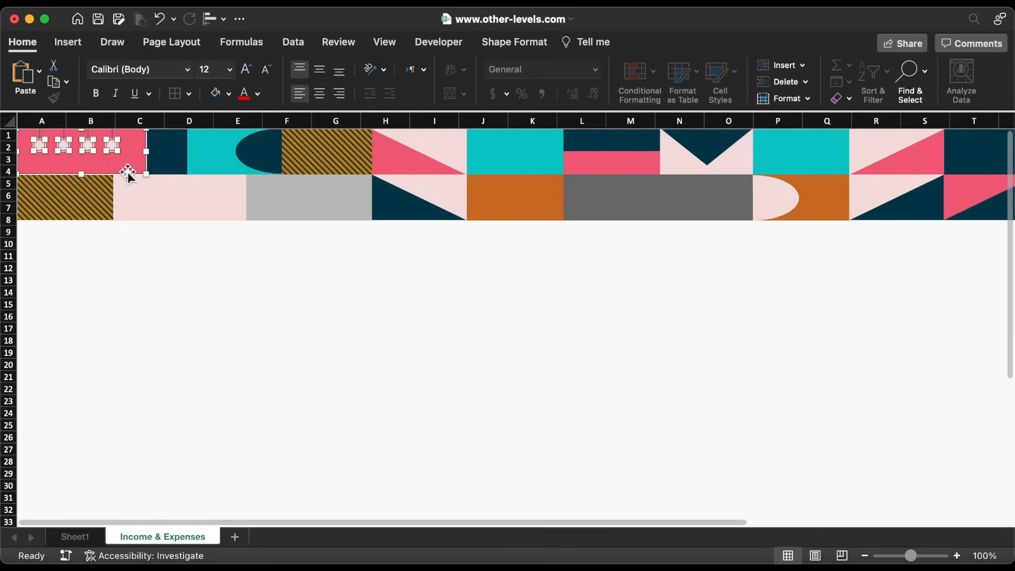
shift+click(127, 171)
Group the four circles, duplicate them, and place the copy on the grey block in E5:G7
right_click(117, 151)
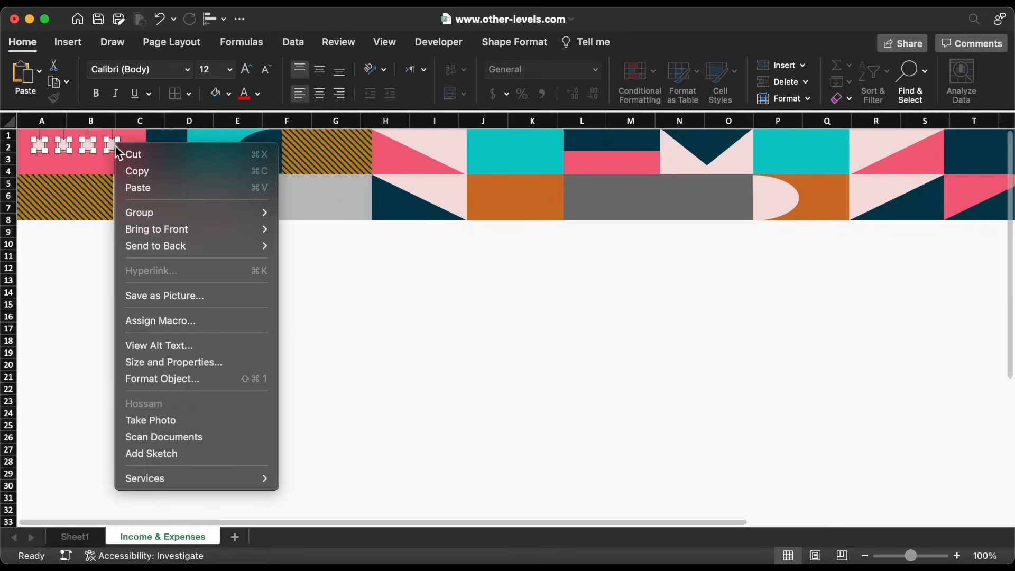
mouse_move(155, 211)
click(297, 212)
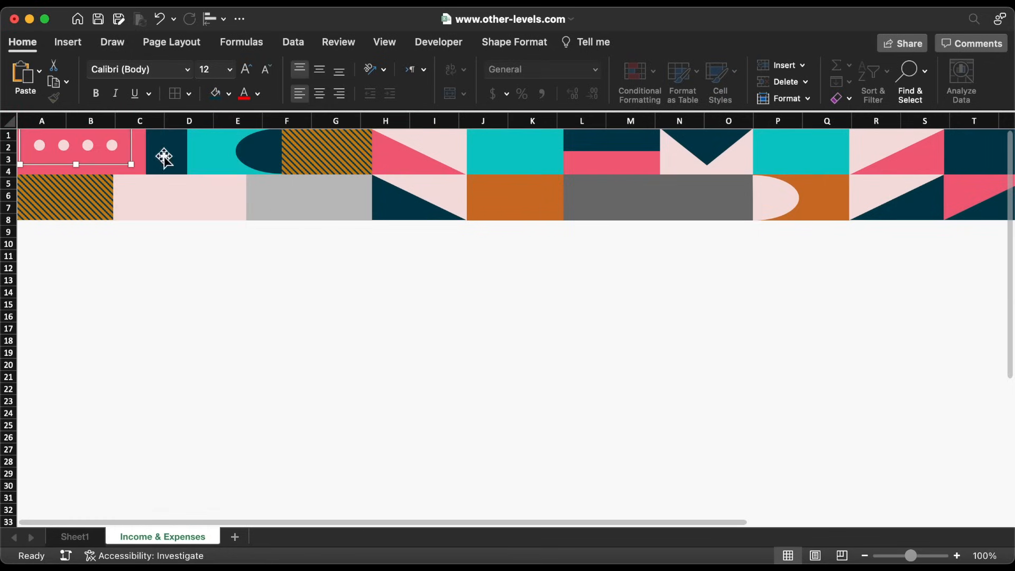
key(super+d)
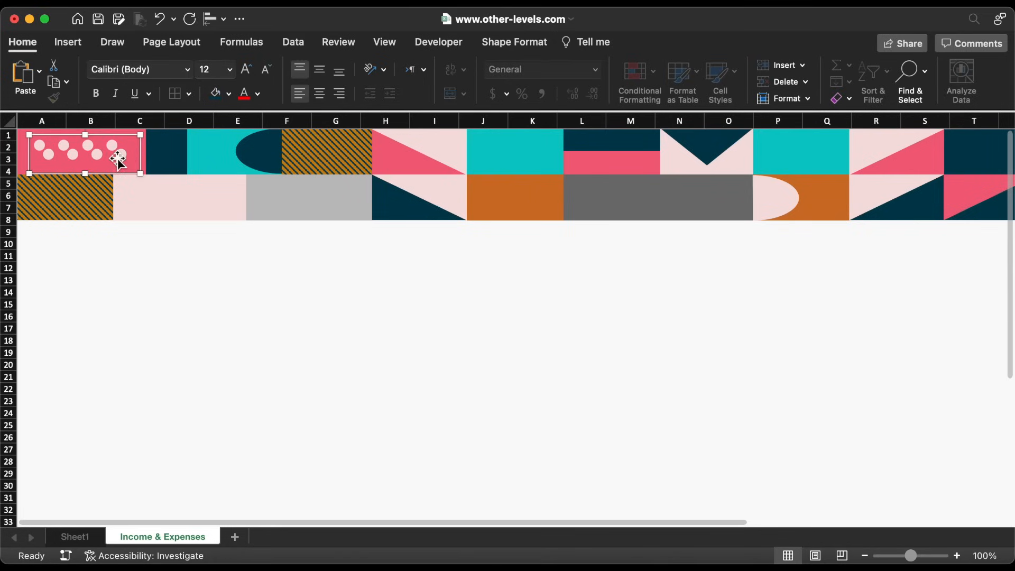
drag(115, 175, 349, 207)
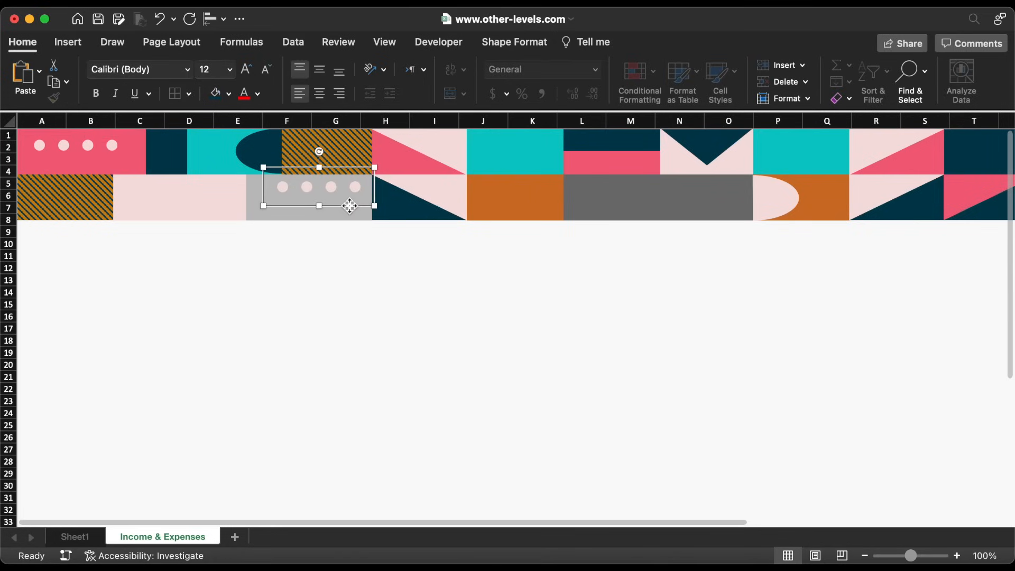
Recolour the copied dots to dark navy 211D25
click(229, 94)
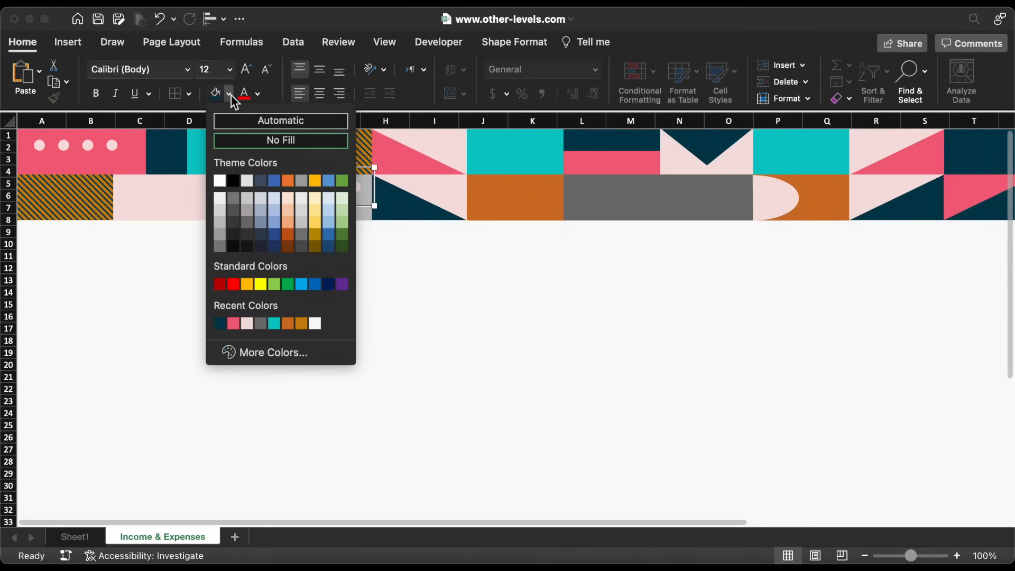
click(297, 353)
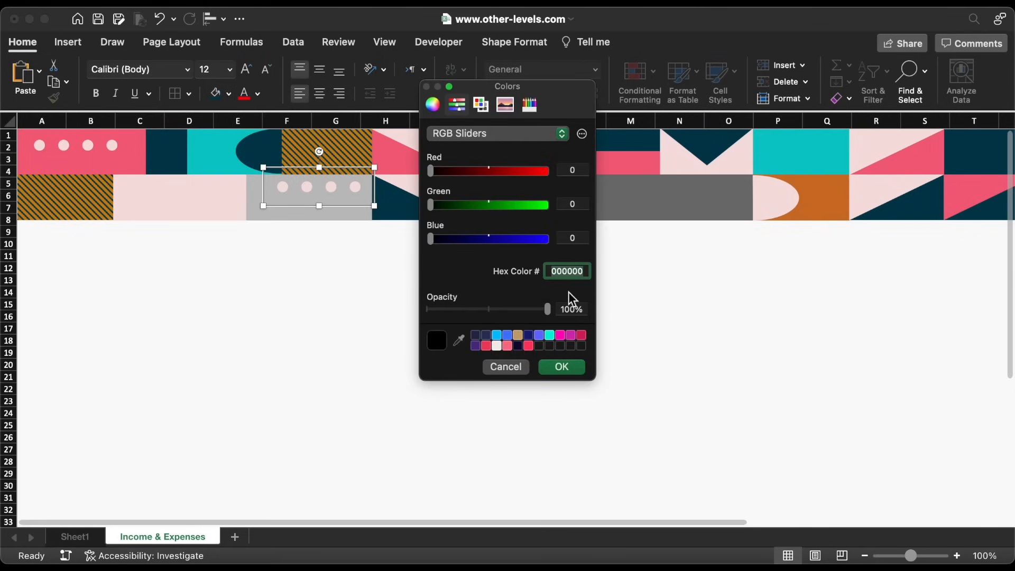
click(564, 368)
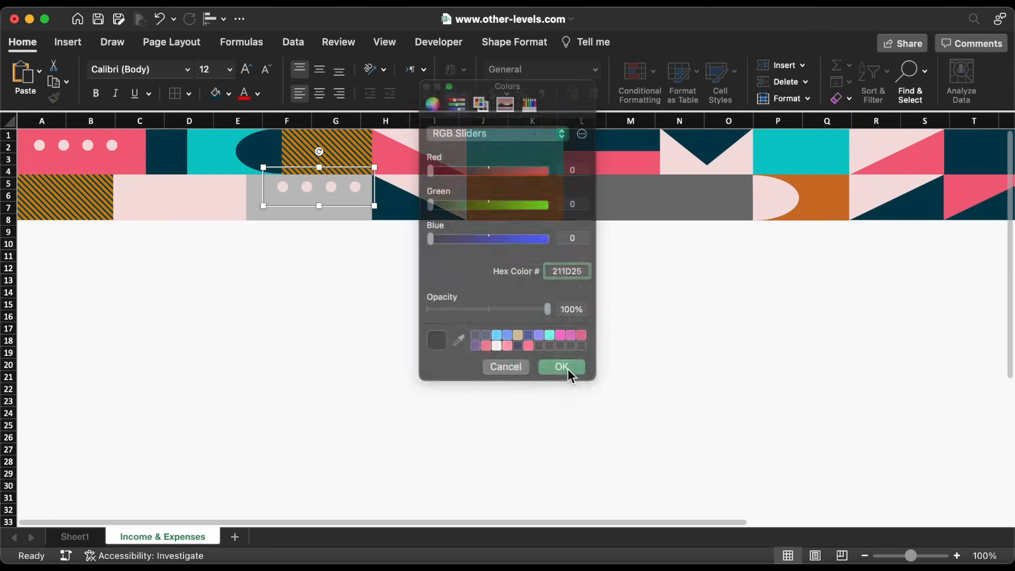
click(79, 46)
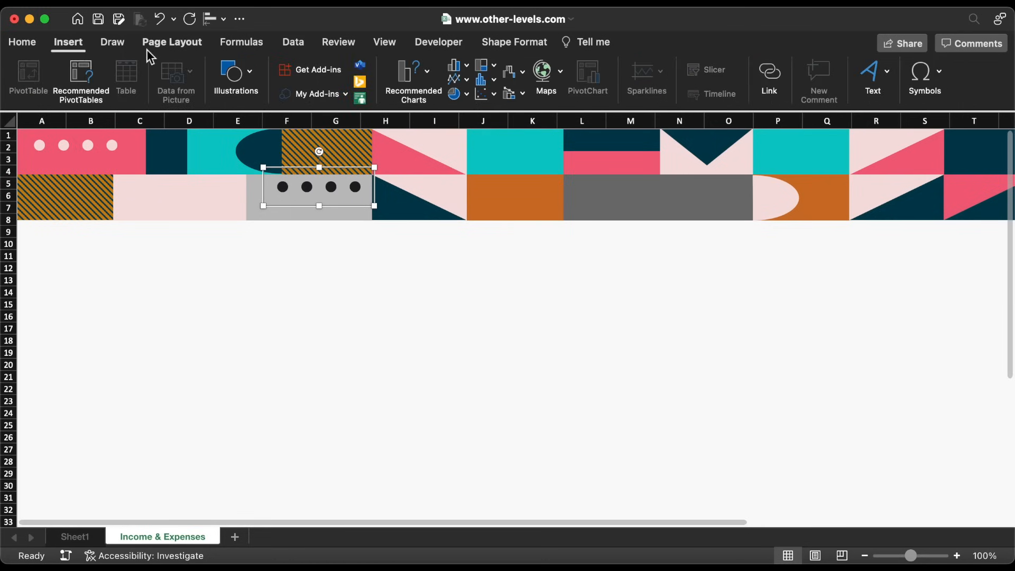
click(241, 77)
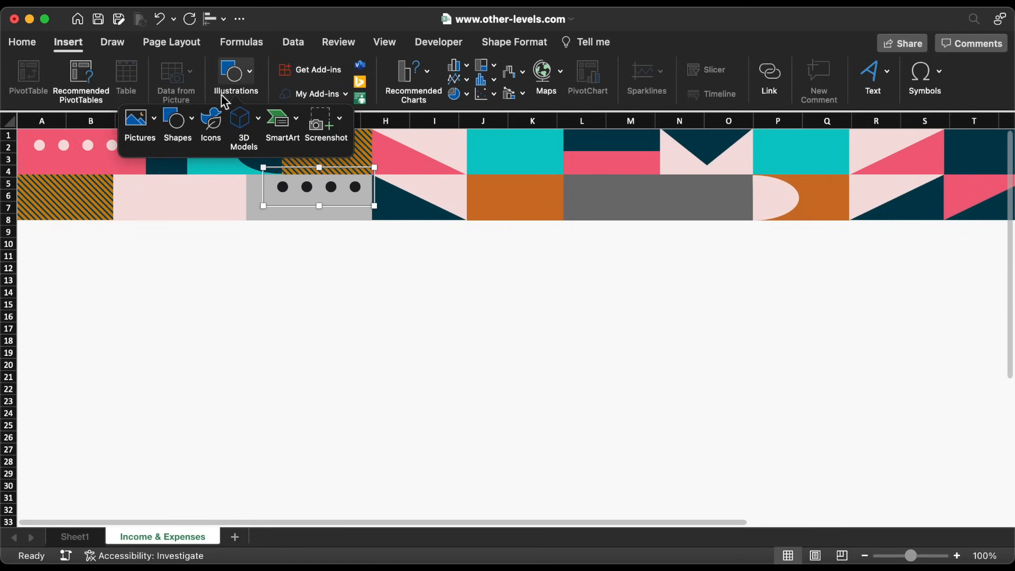
Draw a large rounded rectangle over the banner
click(177, 124)
click(302, 166)
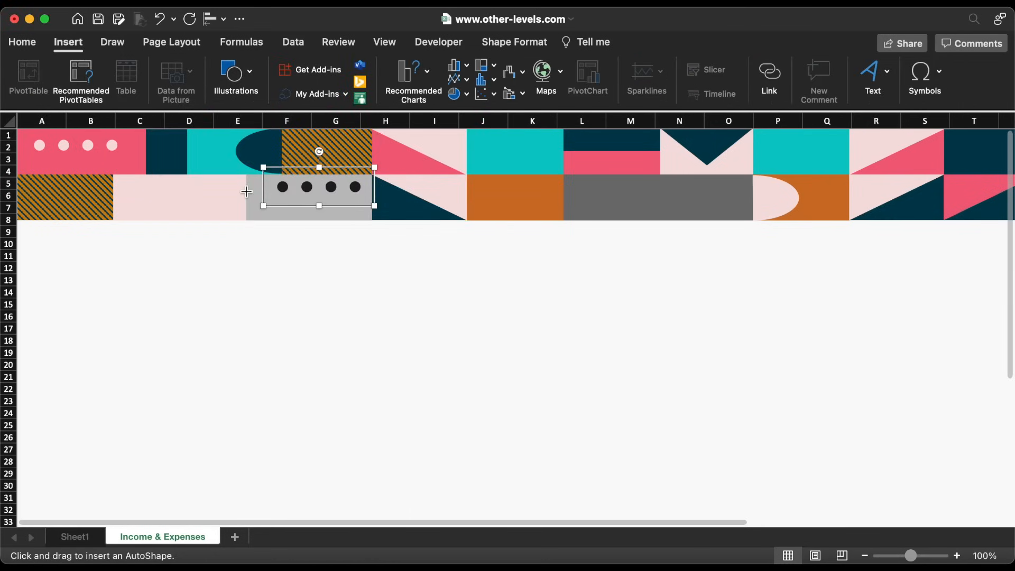
drag(235, 177, 715, 490)
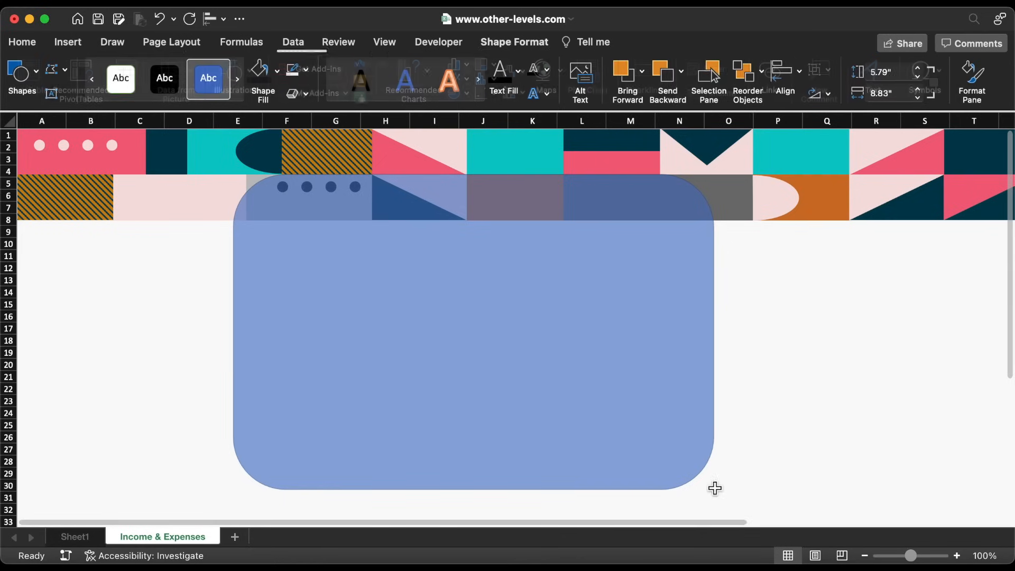
drag(491, 325, 522, 336)
Size the rectangle to 10.28 by 18.66 inches, move it to A1, and reduce its corner rounding
click(905, 71)
text(10.28)
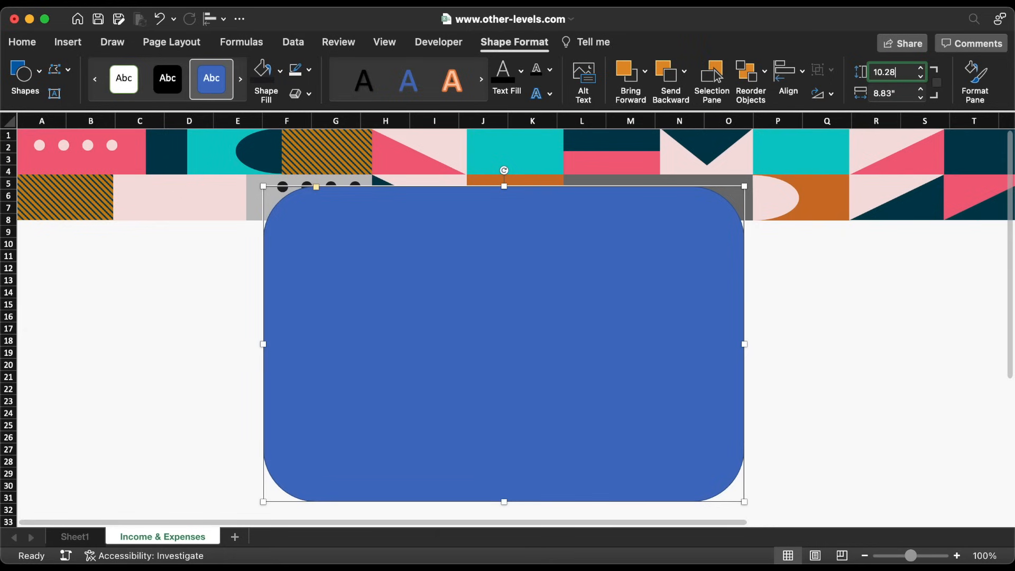
click(901, 93)
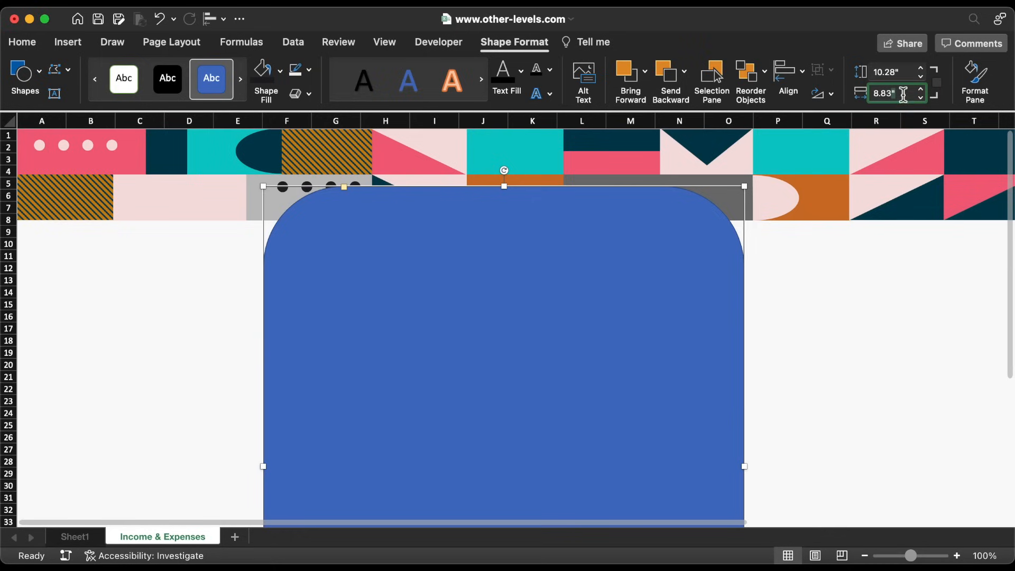
text(18.66)
key(Return)
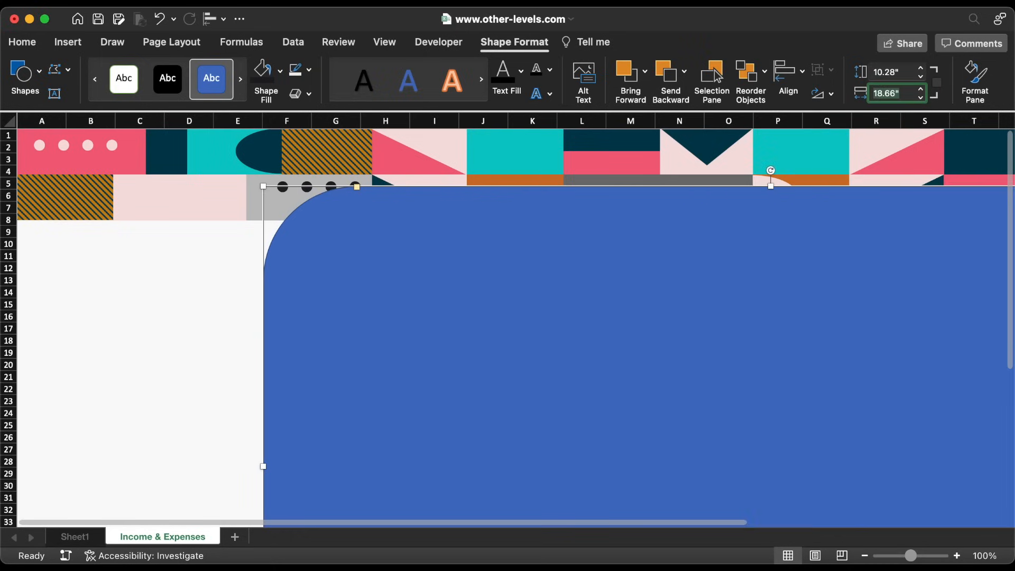
drag(782, 366, 511, 304)
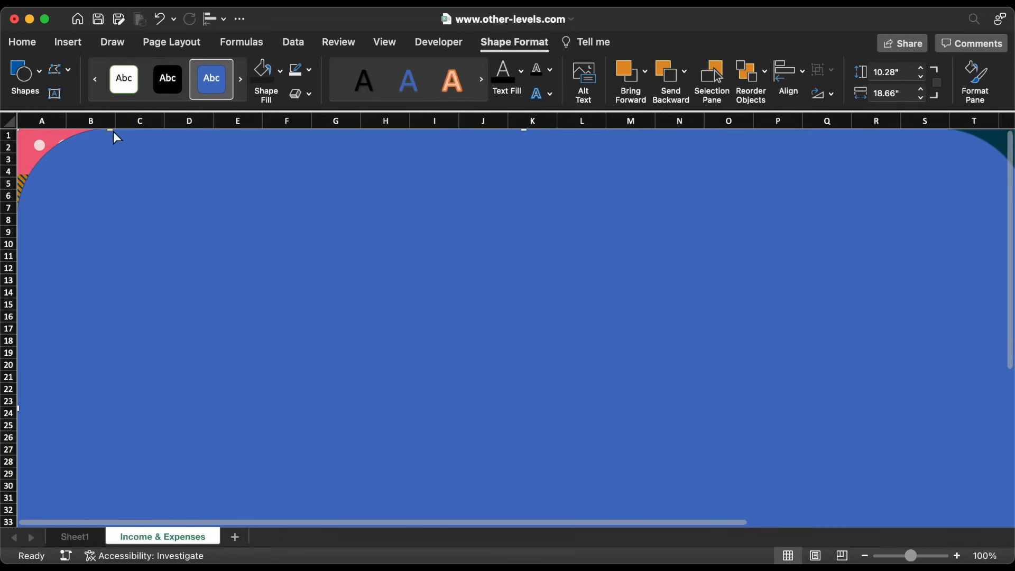
drag(111, 130, 62, 135)
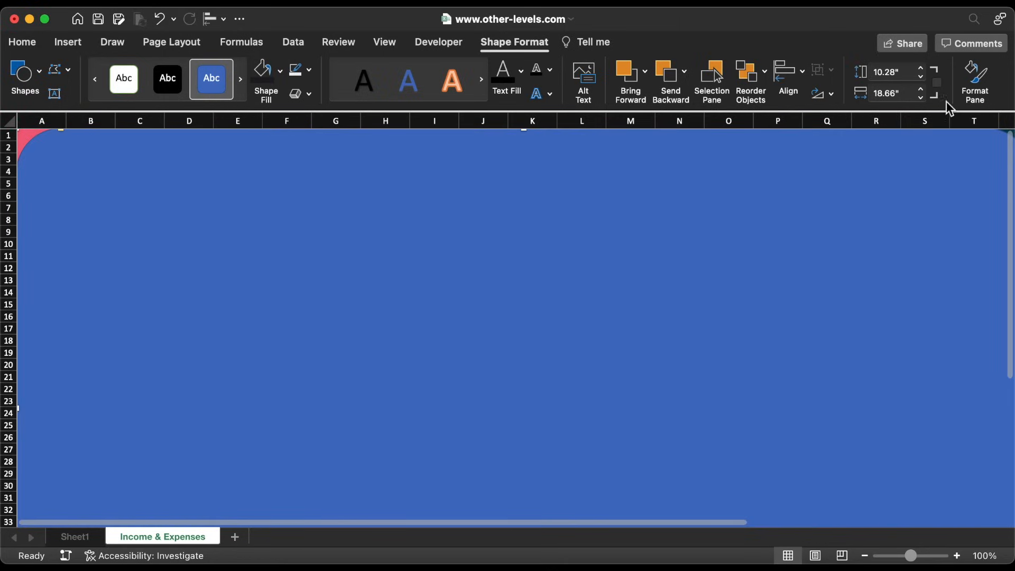
Give the rectangle no fill and a 26.75 pt 7F778A outline
click(971, 94)
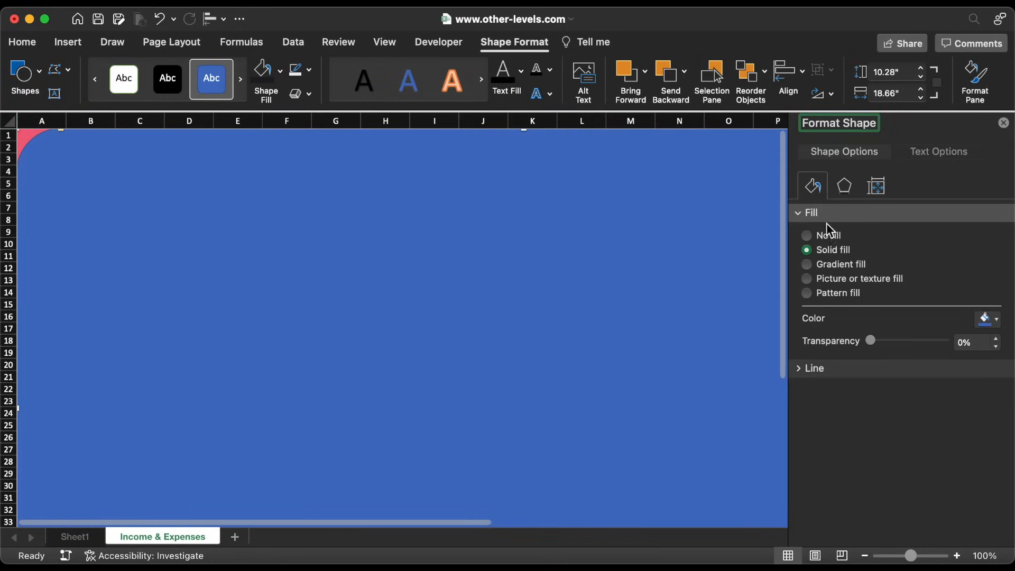
click(829, 237)
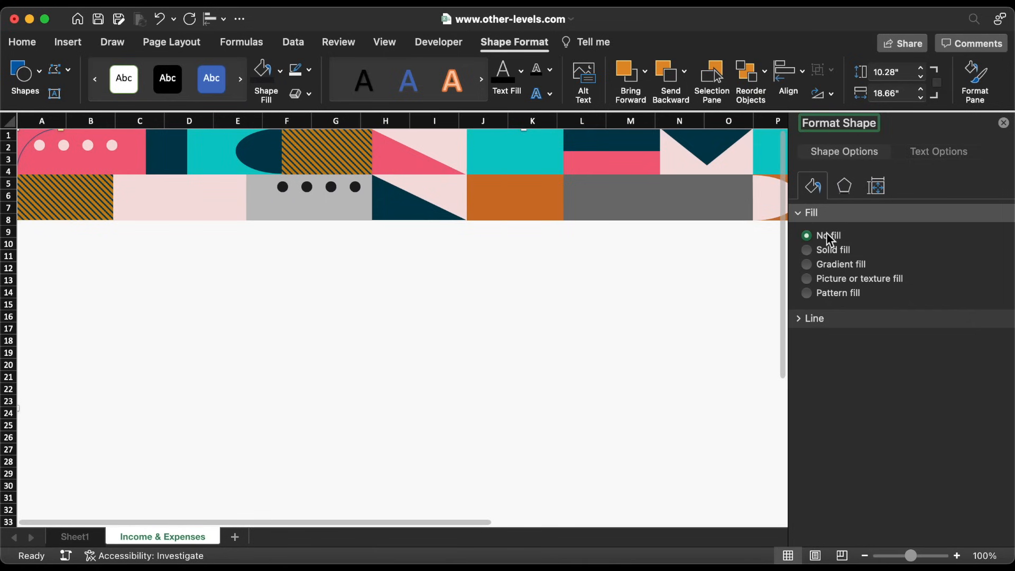
click(799, 318)
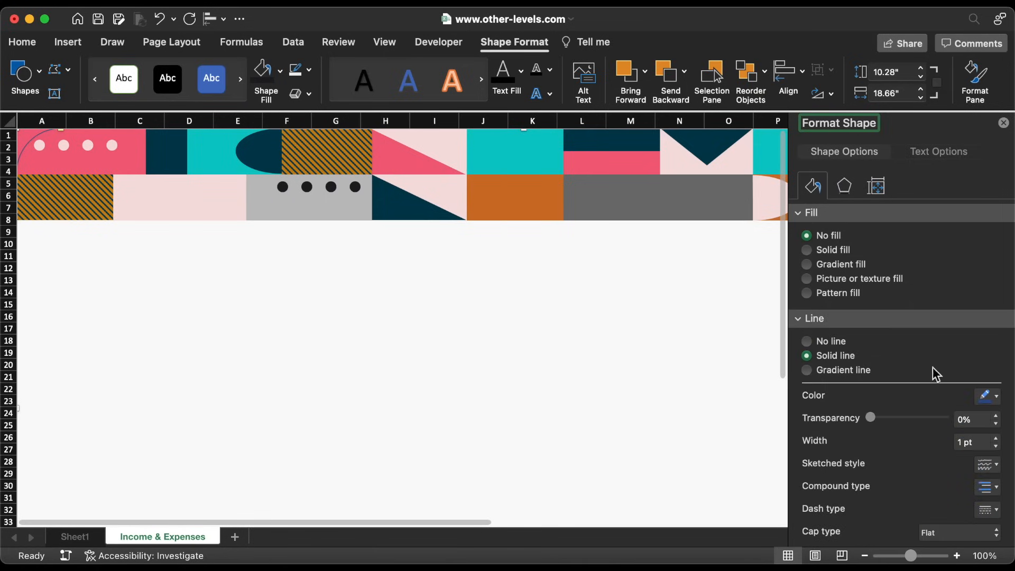
click(982, 441)
text(26.75)
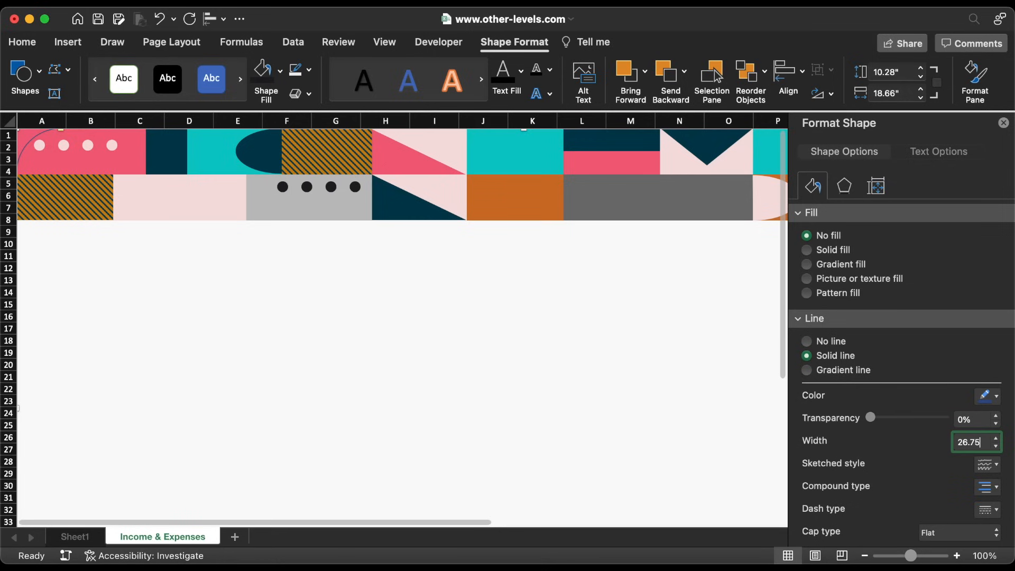
key(Return)
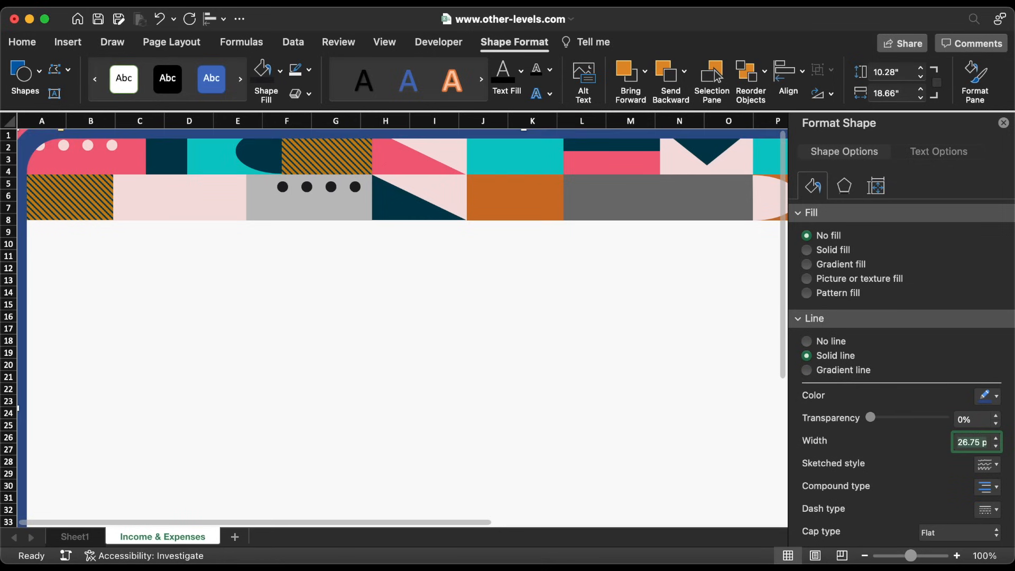
click(987, 398)
click(944, 375)
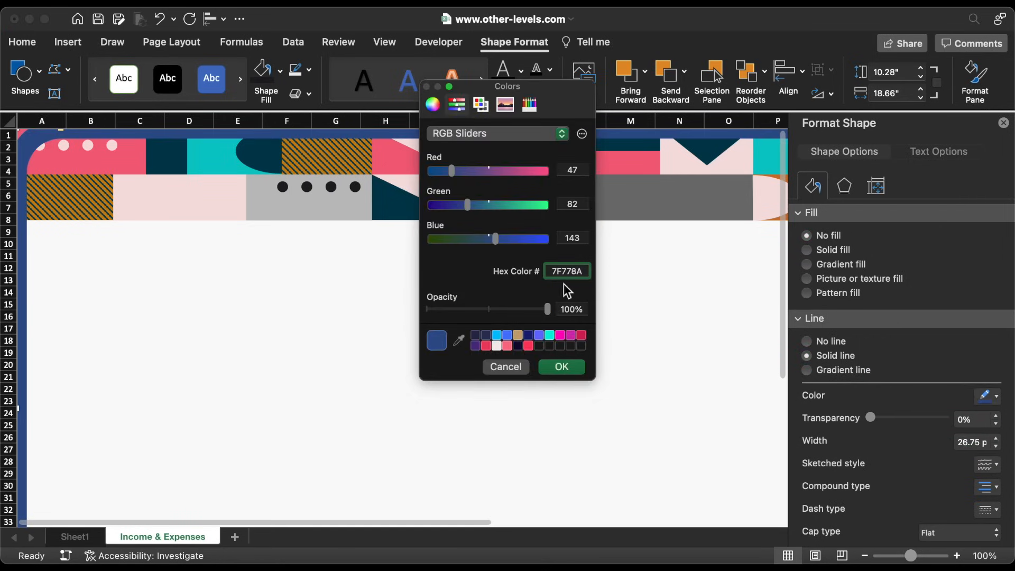
click(562, 367)
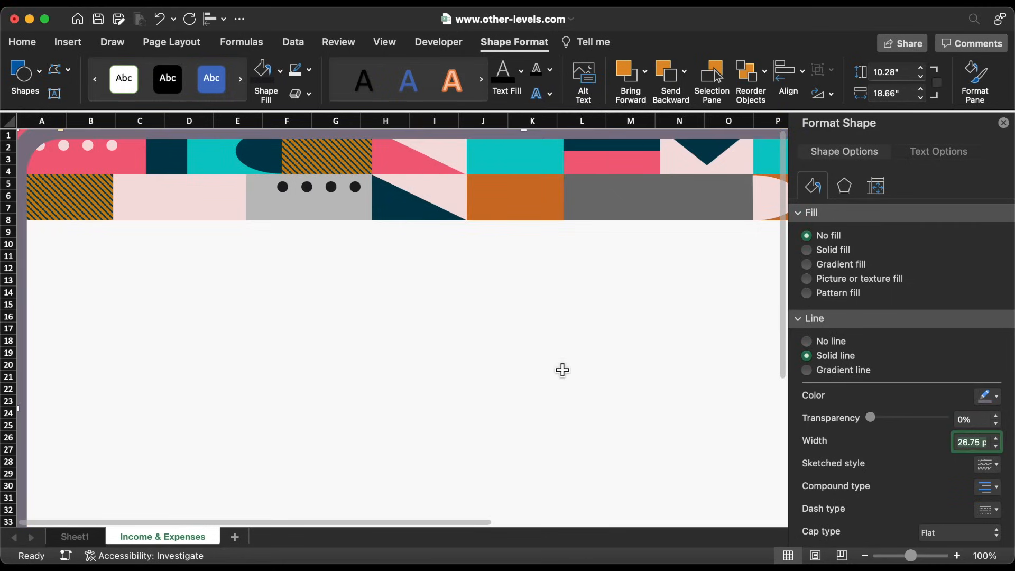
click(1003, 124)
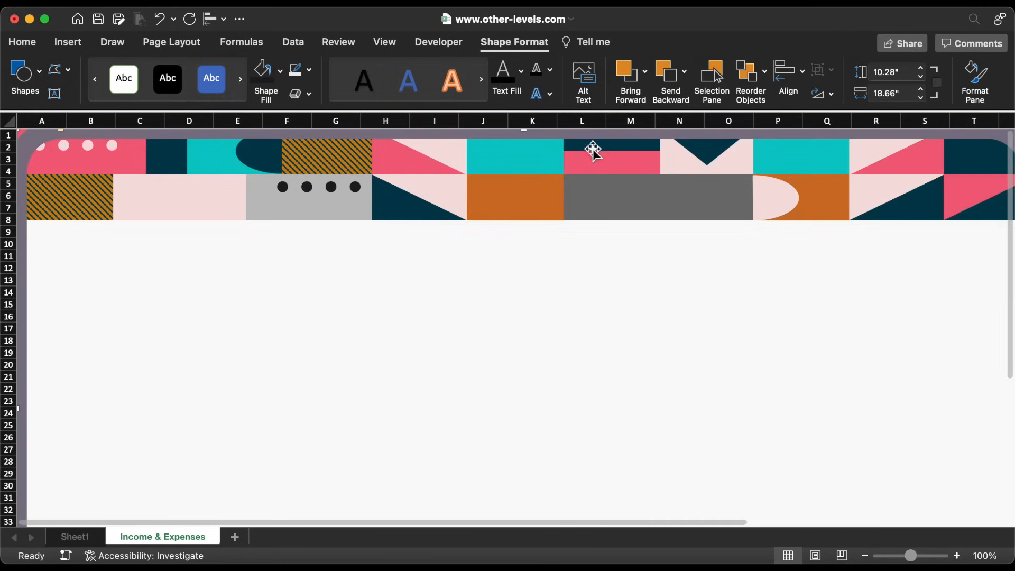
Select all the banner shapes and group them
click(181, 180)
key(super+a)
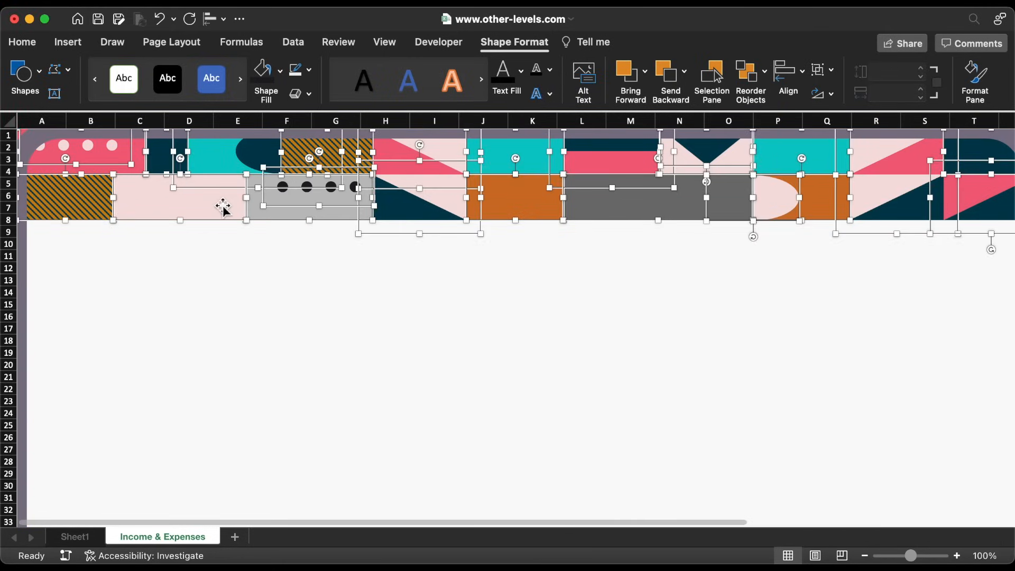
right_click(223, 206)
mouse_move(263, 275)
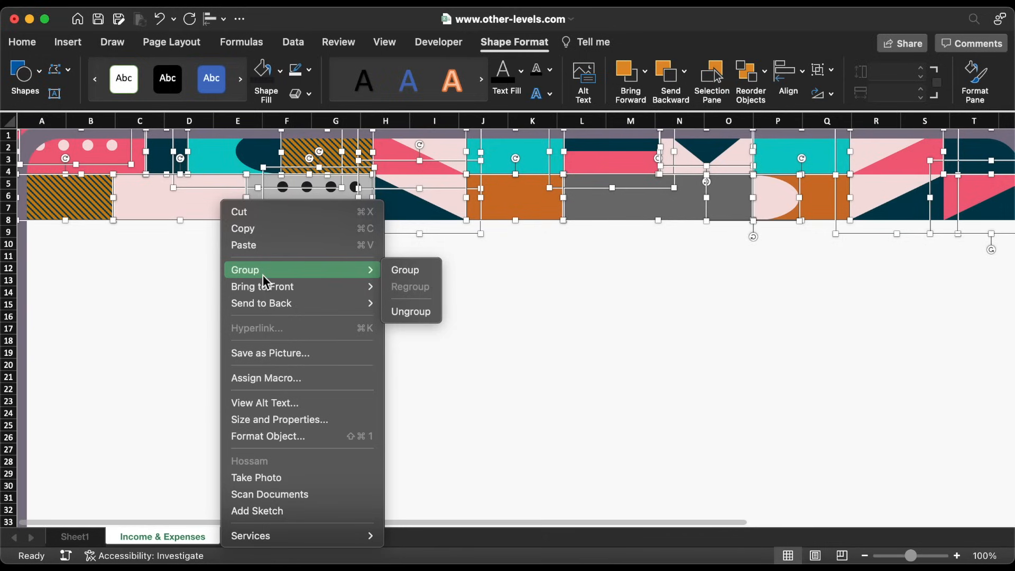
click(412, 276)
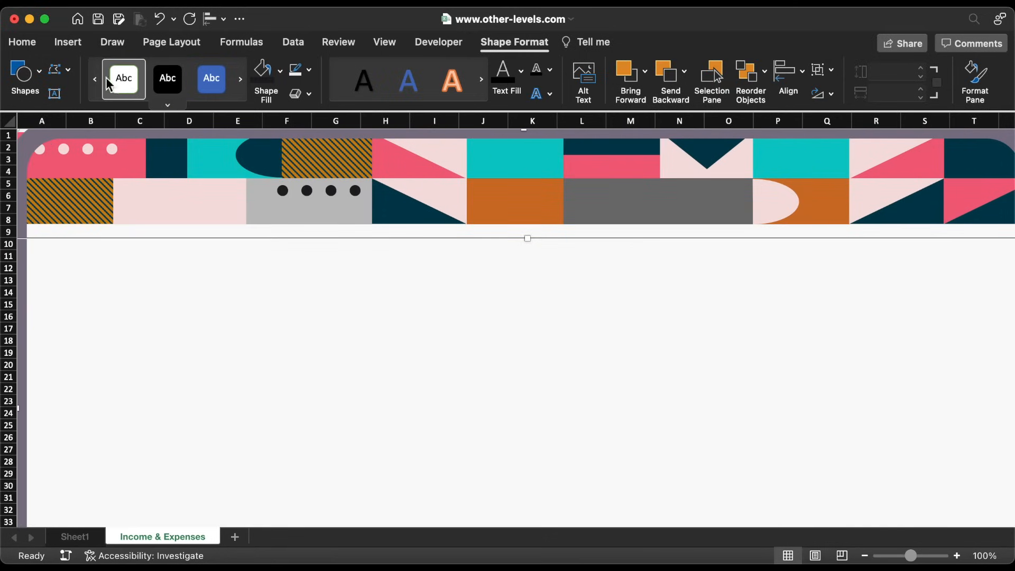
click(71, 45)
Draw a small triangle below the banner, rotate it 90°, and shrink it to 0.33 by 0.38 inches
click(225, 85)
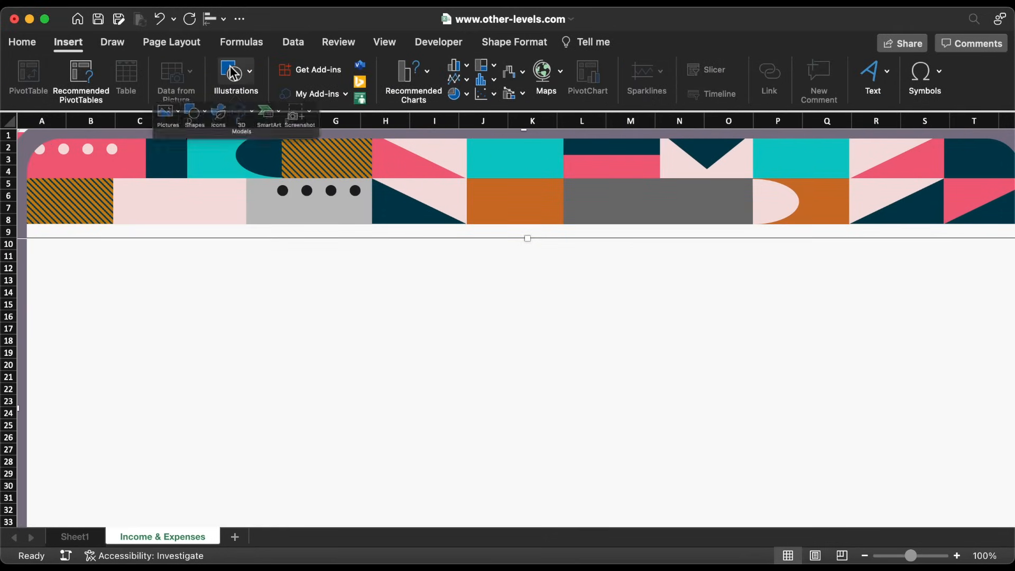
click(188, 125)
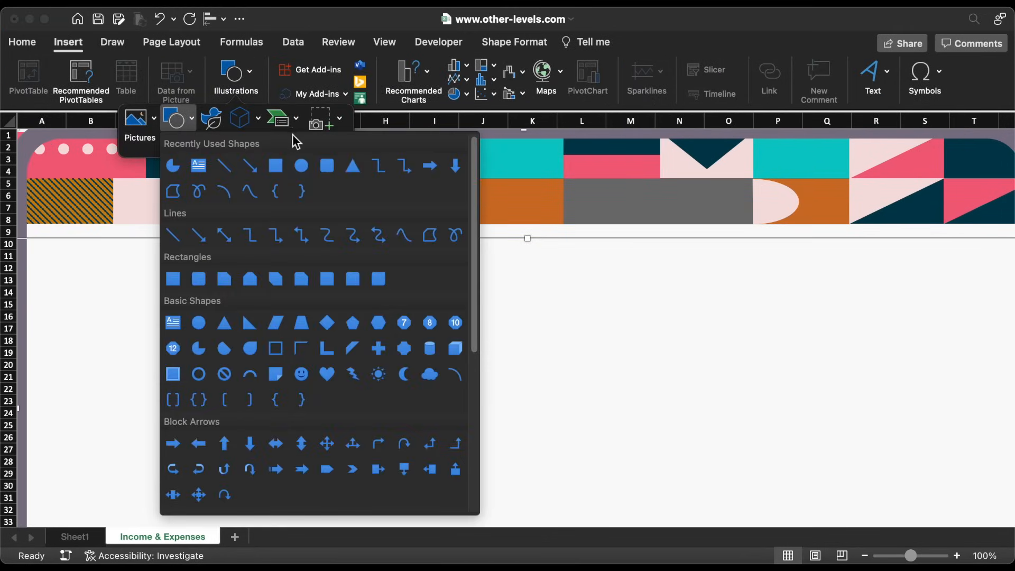
click(353, 165)
drag(189, 306, 219, 332)
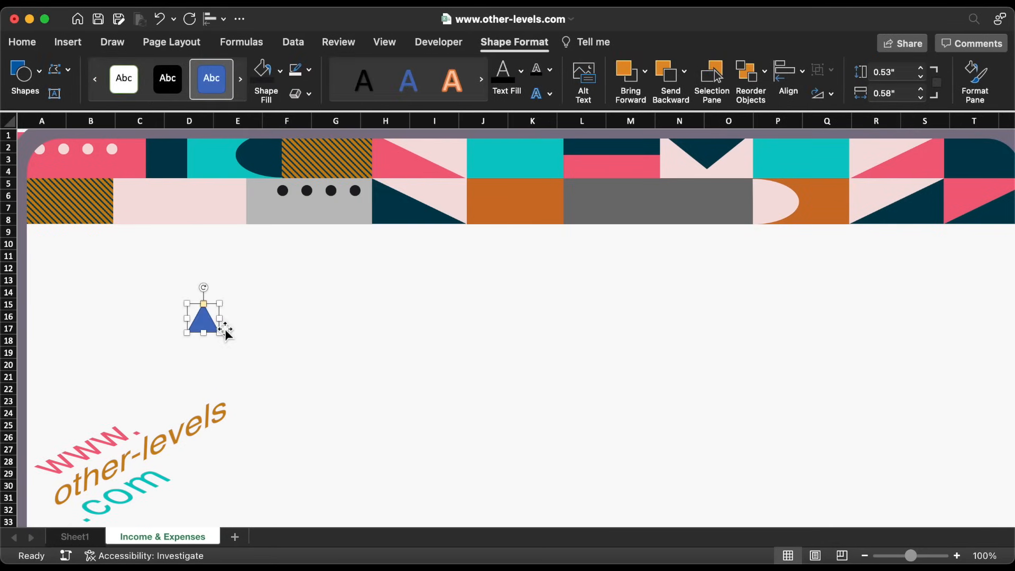
drag(205, 291, 46, 121)
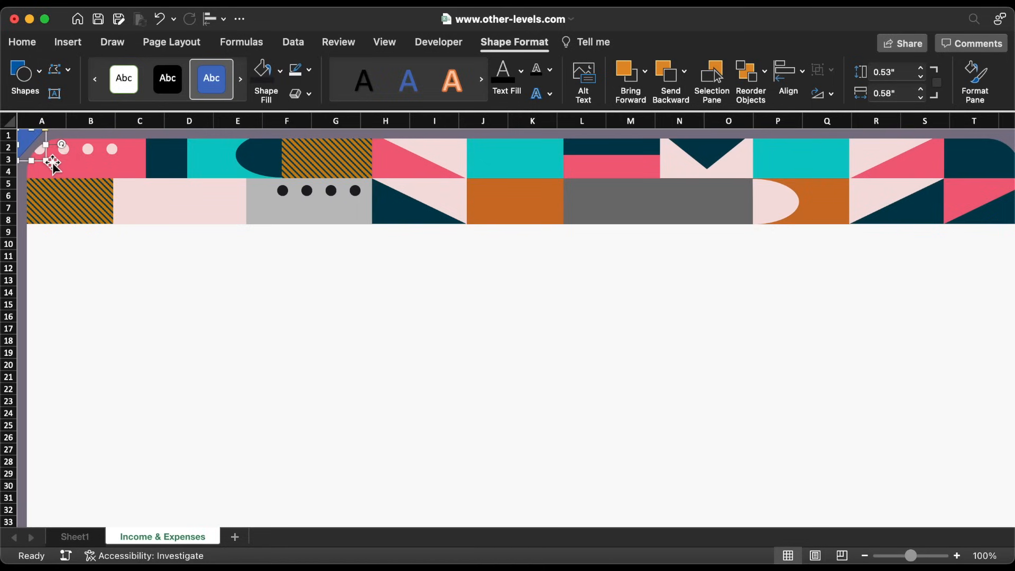
drag(47, 161, 35, 149)
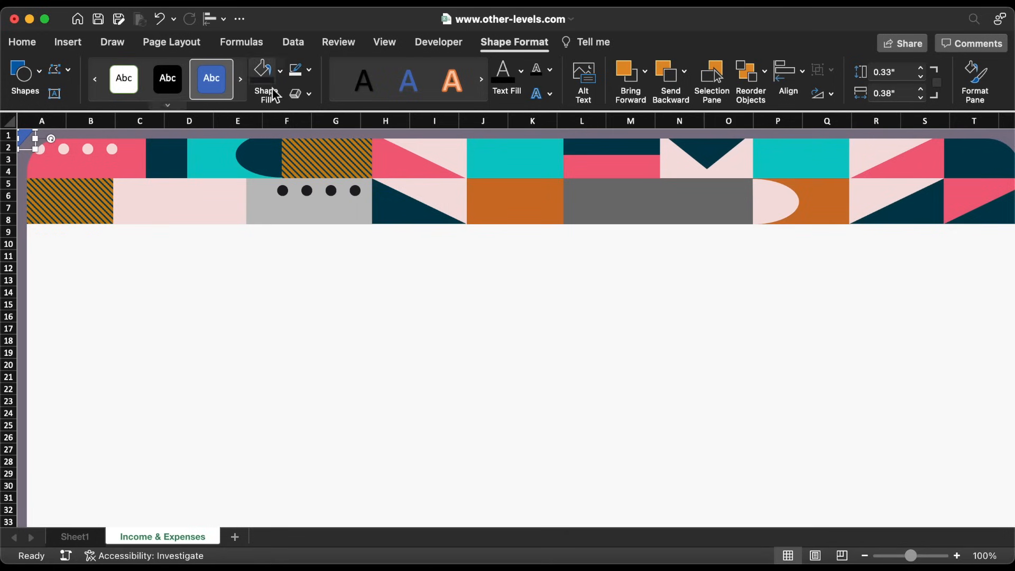
Remove the triangle's outline, fill it with the recent grey, and move it down below the banner
click(309, 70)
click(327, 119)
click(280, 71)
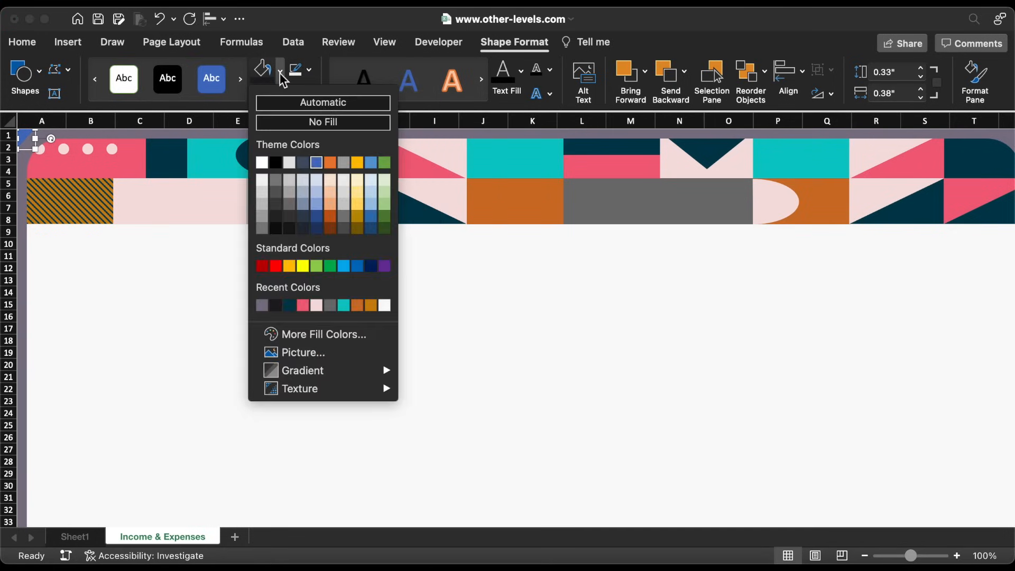
click(262, 305)
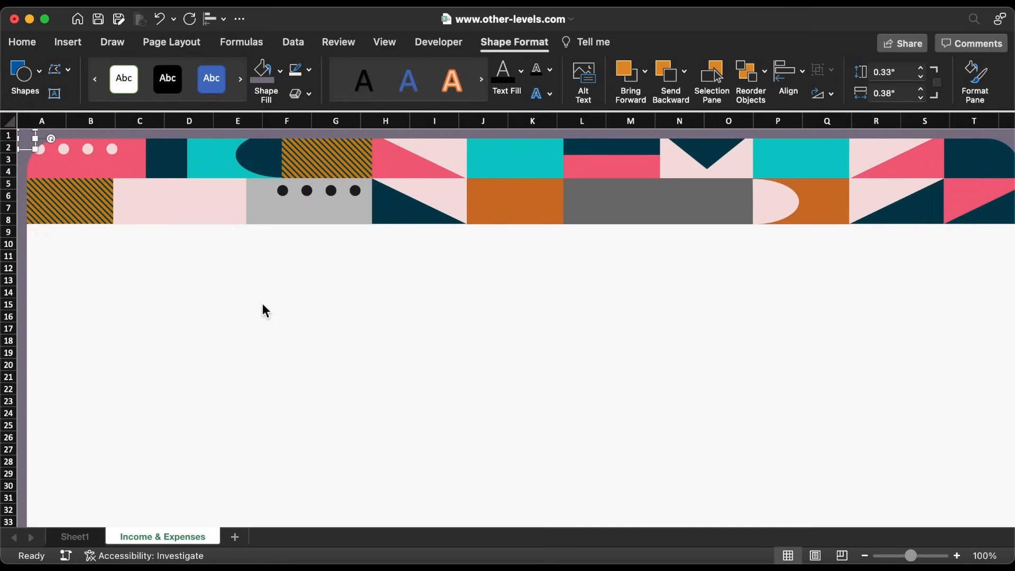
click(40, 159)
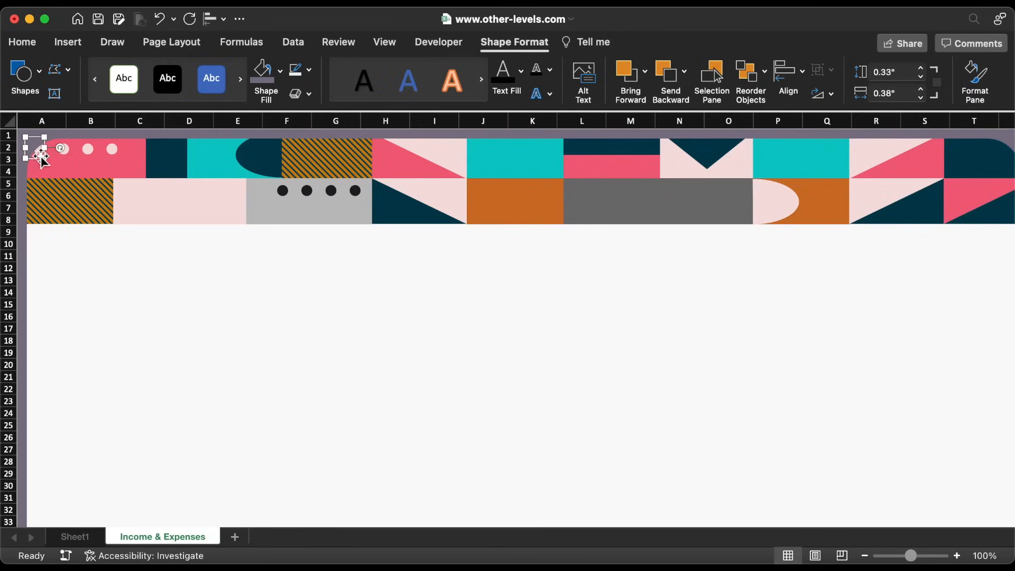
drag(40, 151, 111, 442)
scroll(113, 443, down, 10)
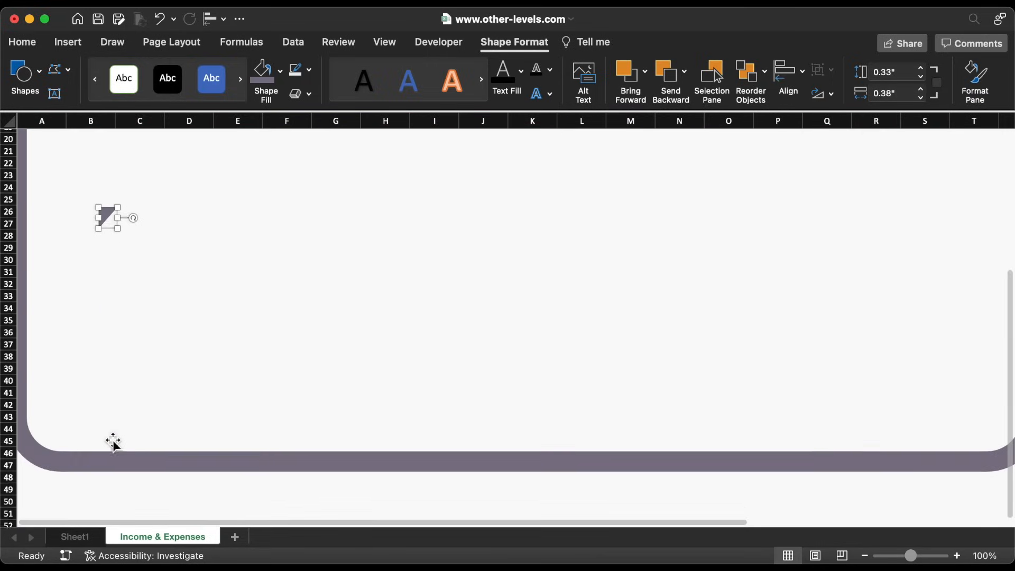
Enlarge the triangle, flip it horizontally, and fit it into the frame's outer corner
drag(115, 217, 18, 415)
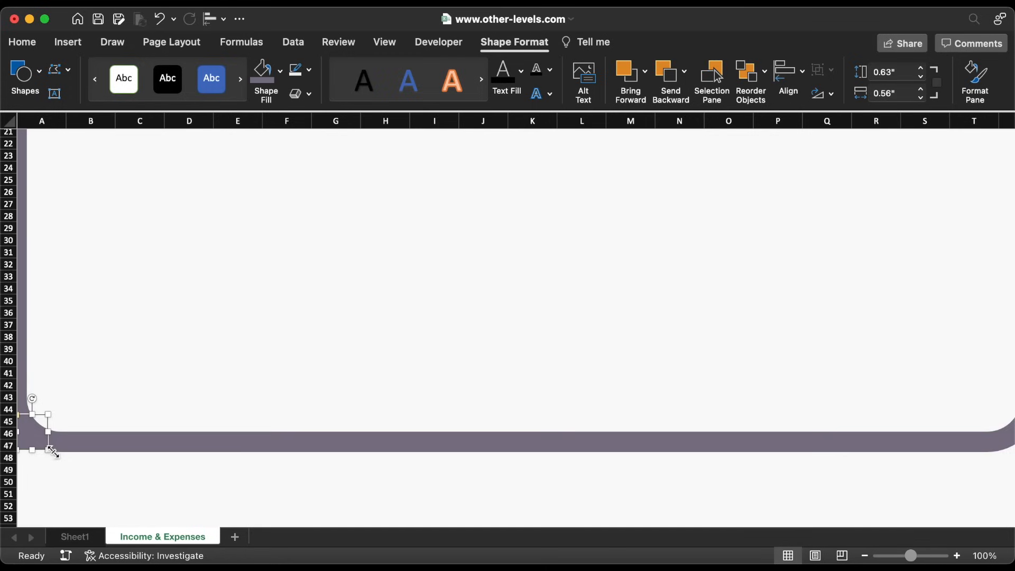
drag(51, 453, 800, 451)
scroll(800, 451, right, 5)
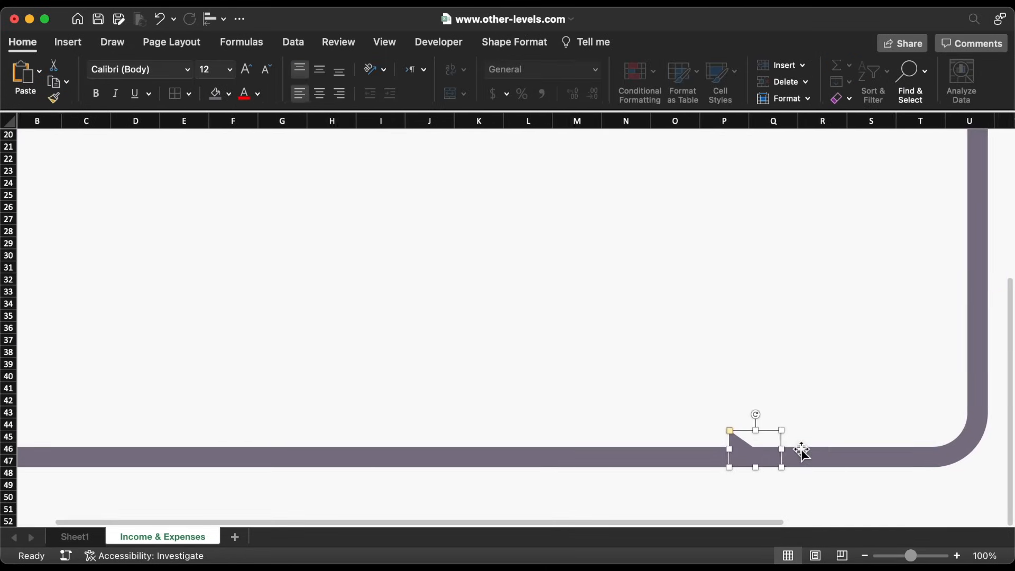
scroll(801, 449, right, 1)
drag(662, 432, 914, 433)
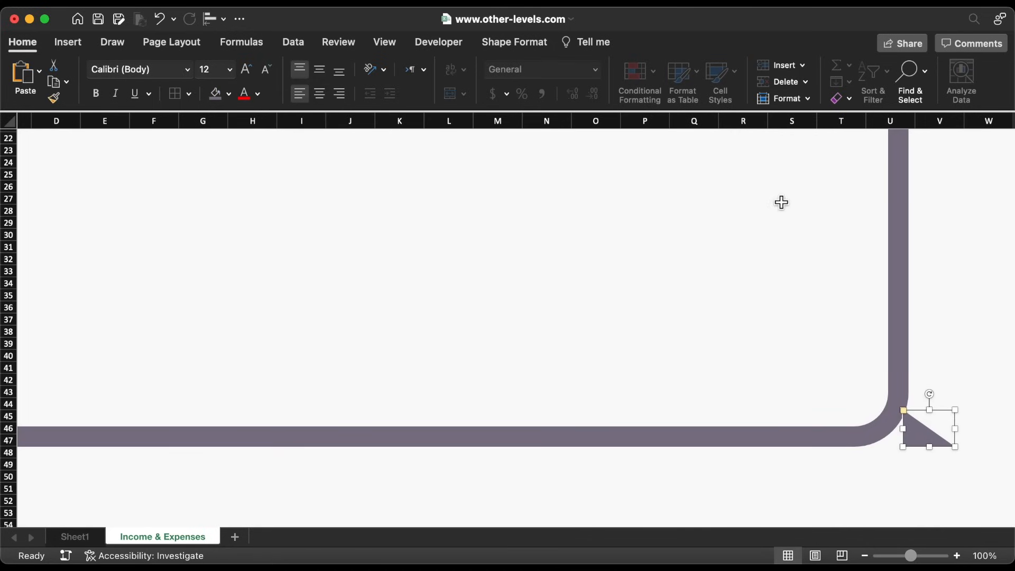
click(526, 47)
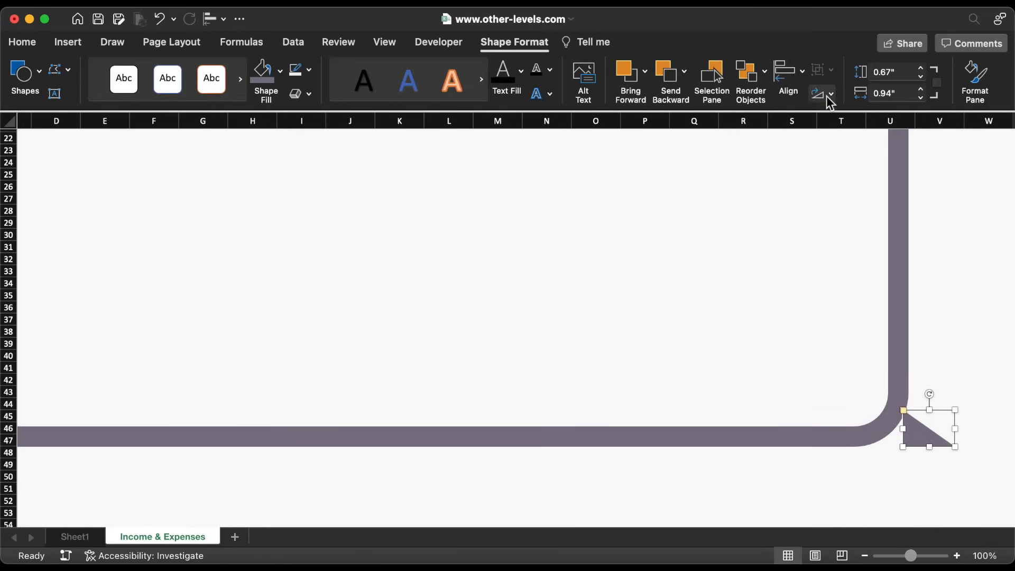
click(826, 96)
click(841, 169)
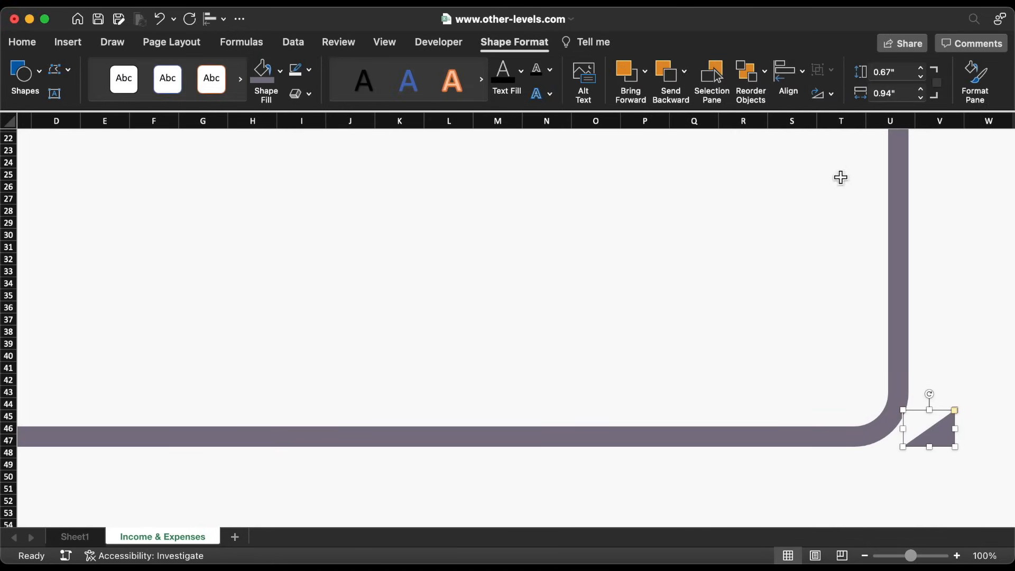
drag(945, 441, 884, 395)
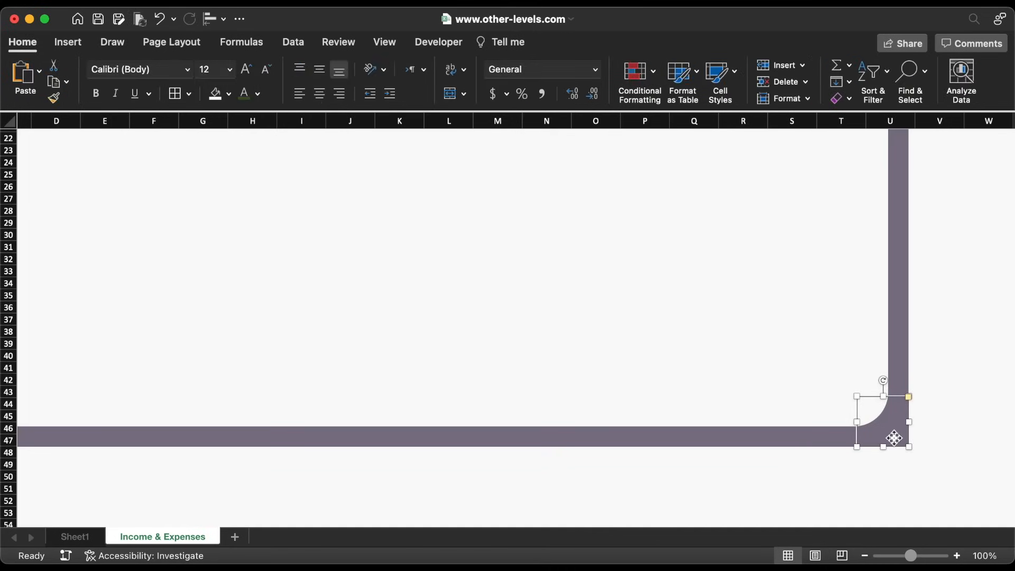
Flip the triangle vertically and move it into the header's top-right corner against the border's curve
drag(892, 437, 890, 260)
scroll(890, 261, up, 10)
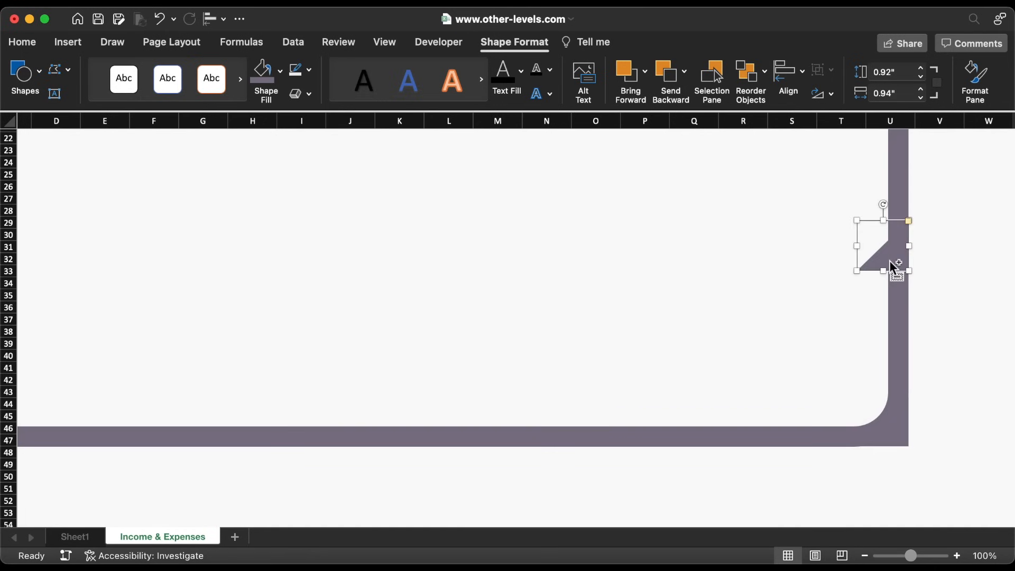
drag(905, 485, 920, 182)
click(822, 94)
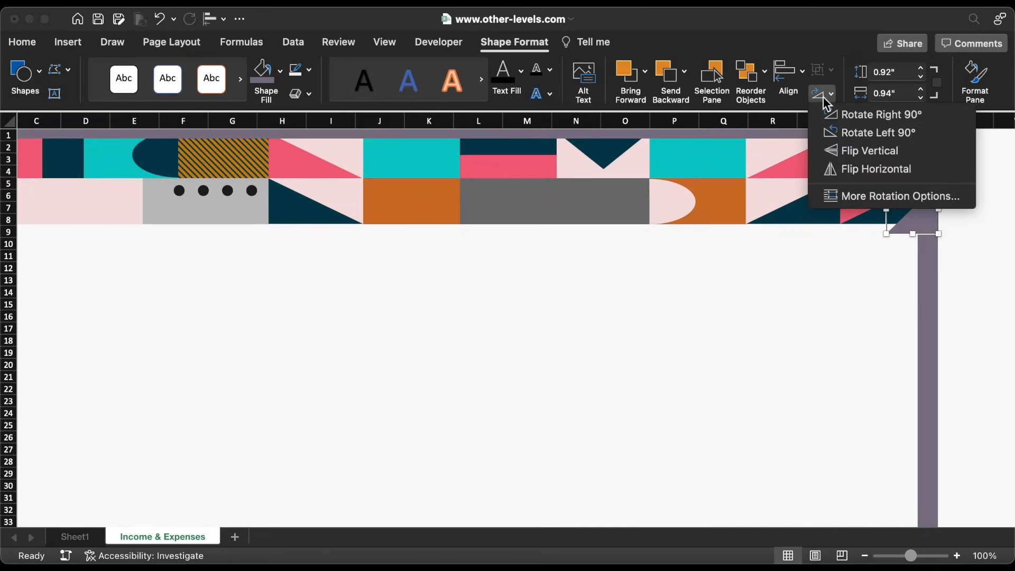
click(844, 156)
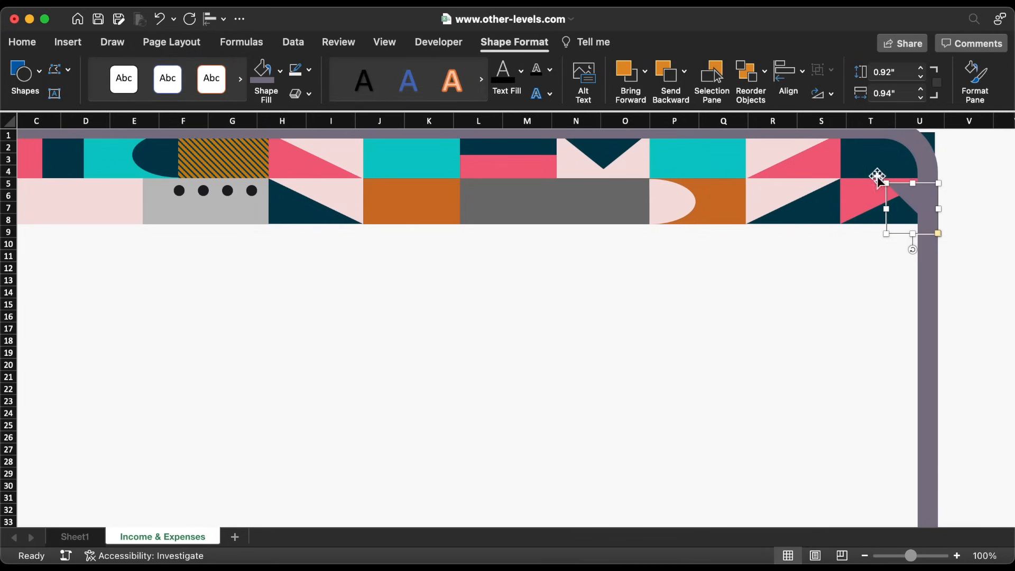
drag(926, 211, 924, 136)
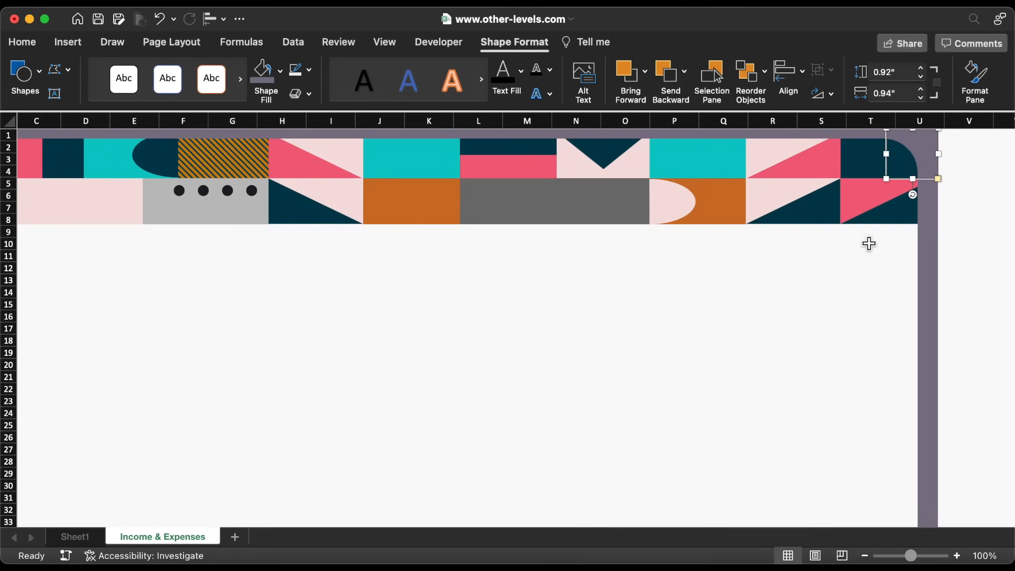
click(861, 253)
scroll(775, 301, left, 3)
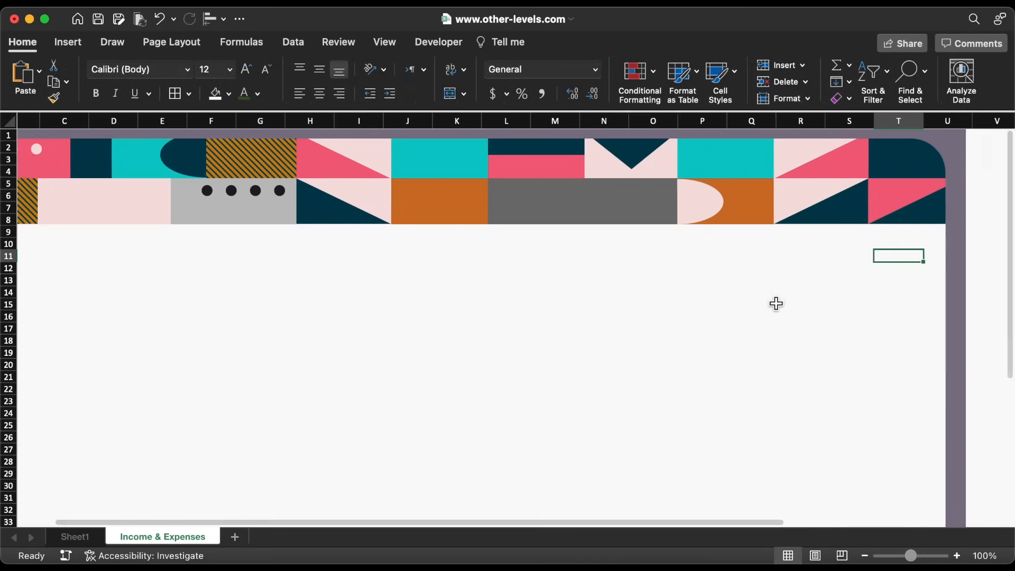
Group the header banner shapes into one object
click(571, 227)
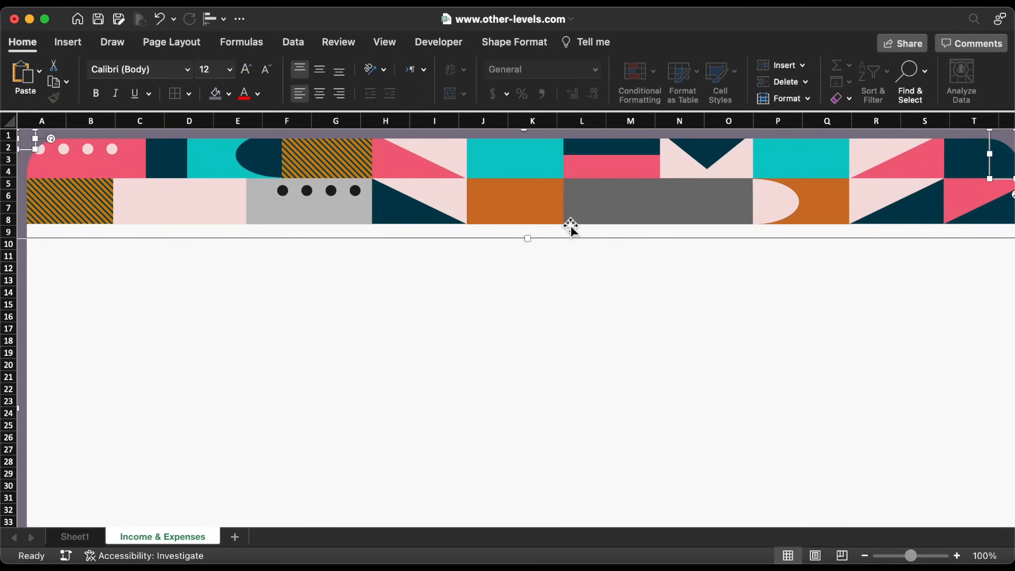
right_click(570, 227)
mouse_move(621, 288)
click(766, 299)
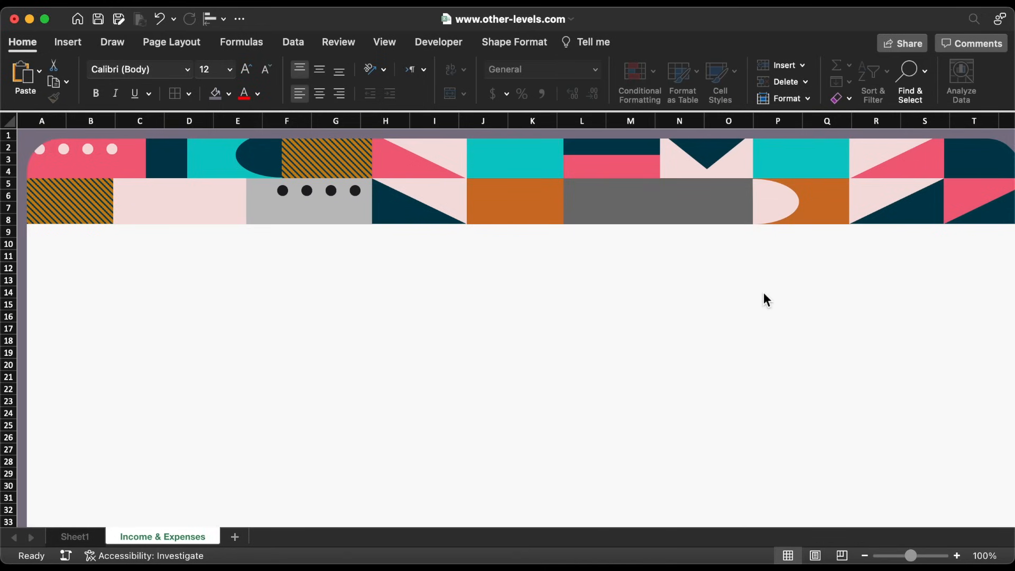
Set the grouped banner's properties to Don't move or size with cells
click(521, 47)
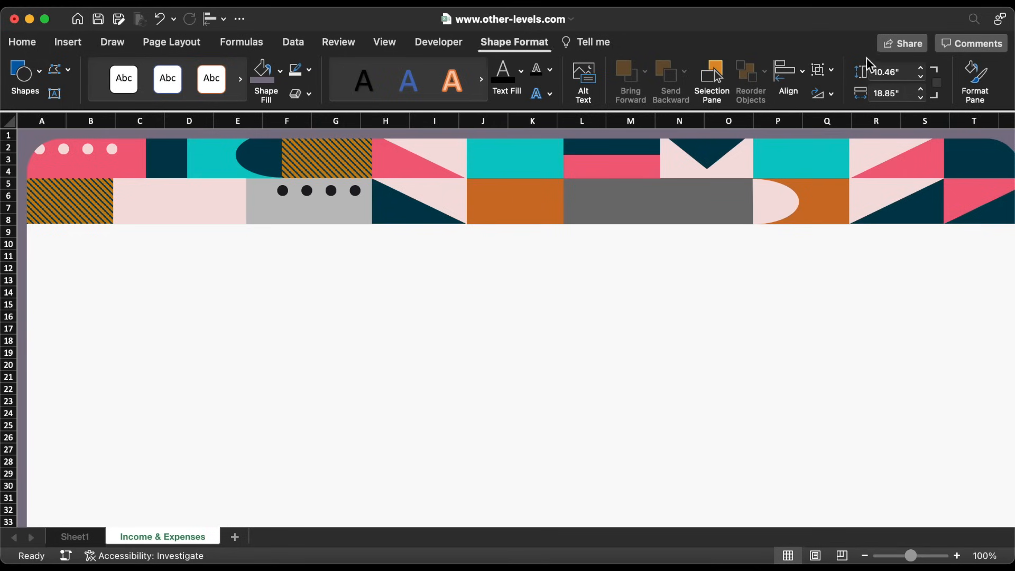
click(975, 79)
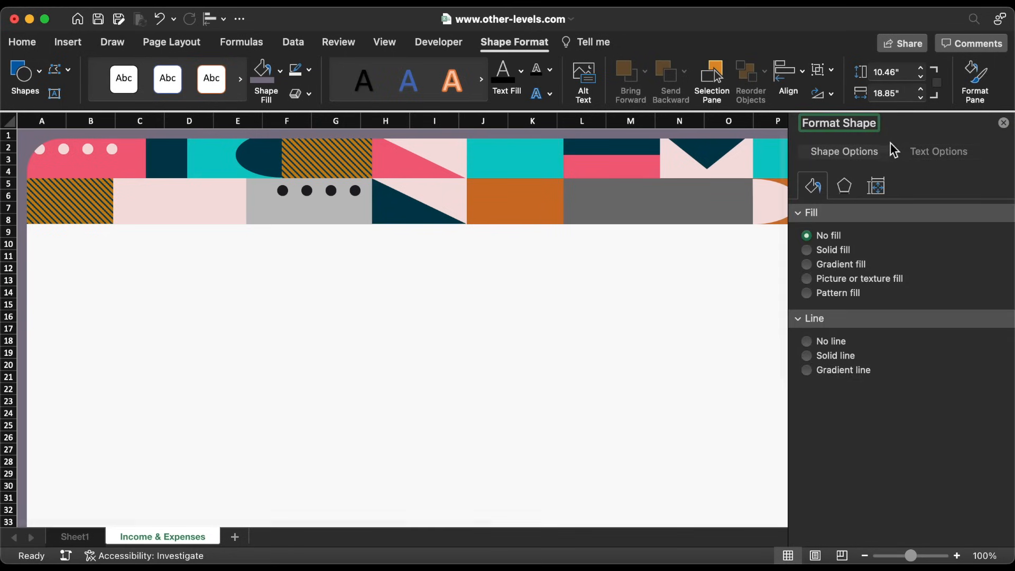
click(876, 190)
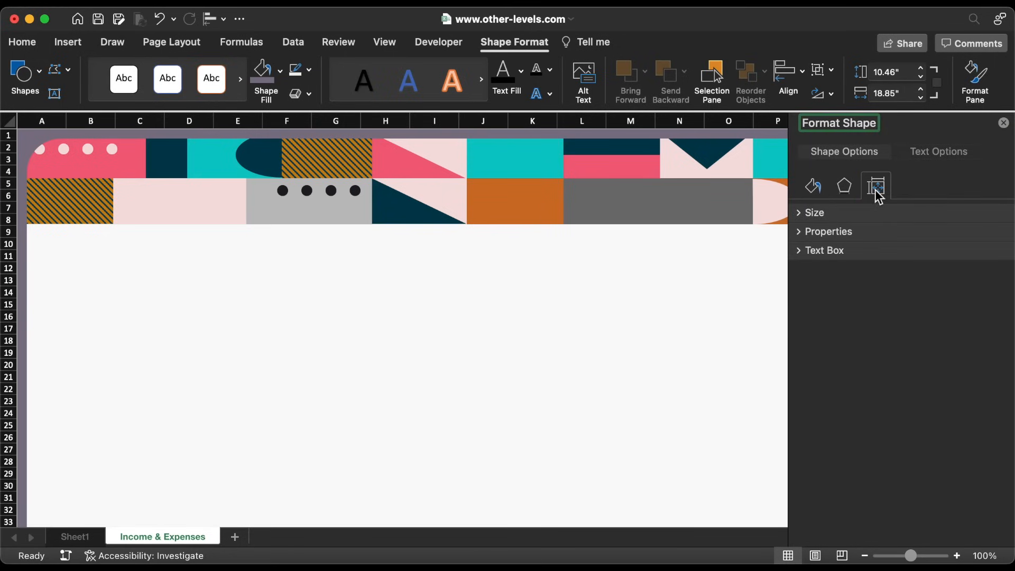
click(798, 234)
click(861, 280)
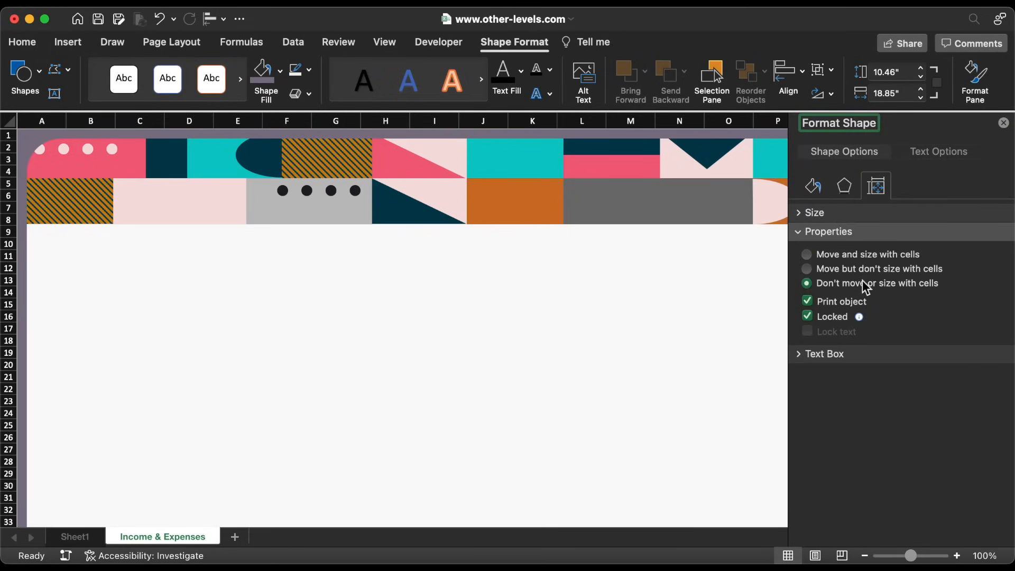
click(10, 134)
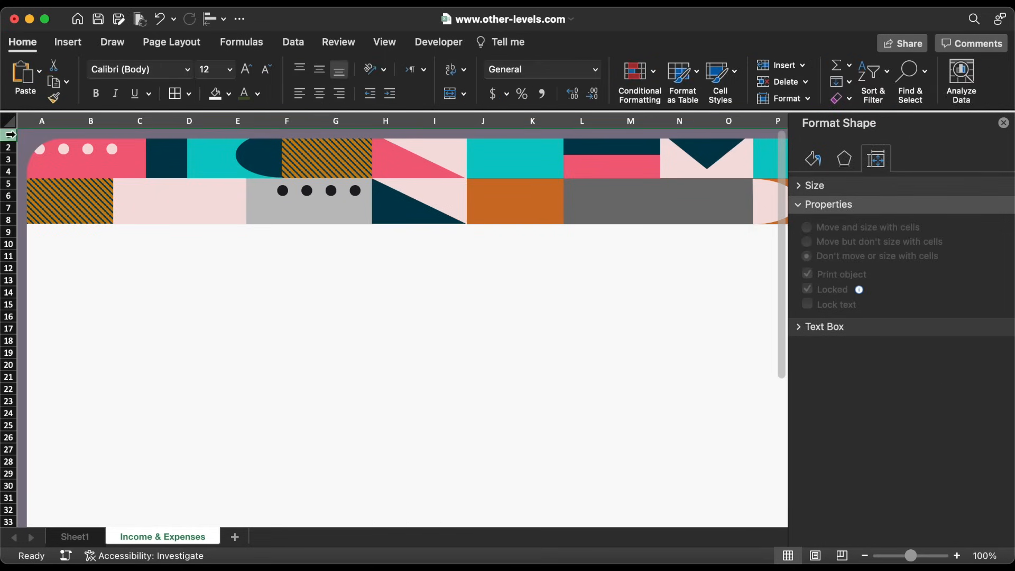
Set the row height of the entire Income & Expenses sheet to 20
key(super+a)
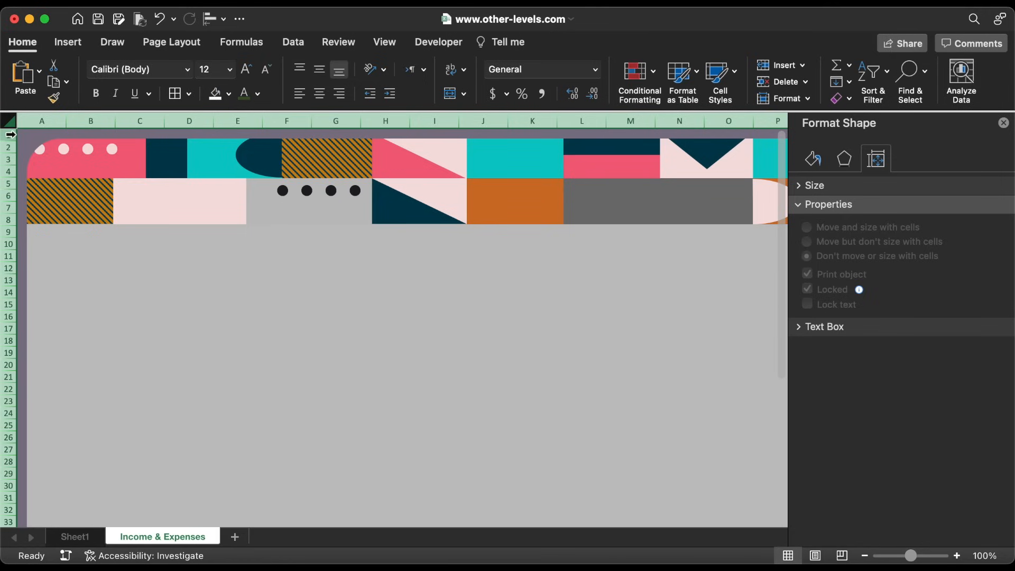
click(806, 98)
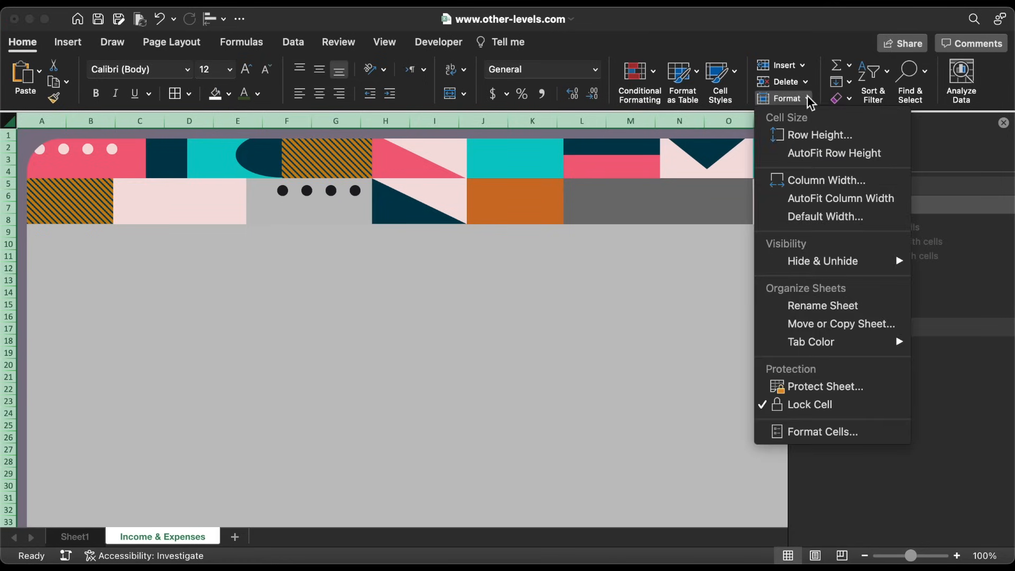
click(795, 136)
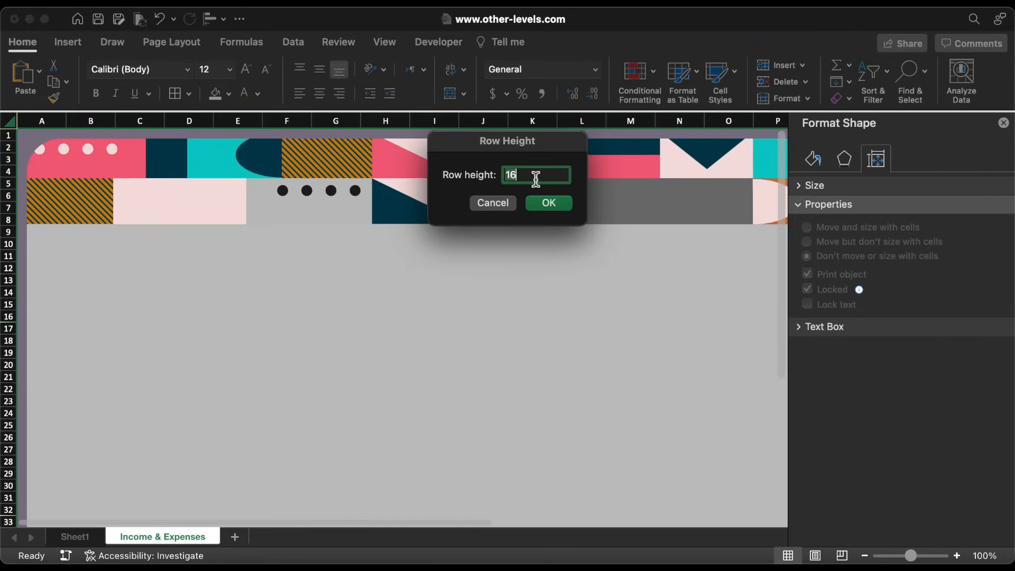
text(20)
key(Return)
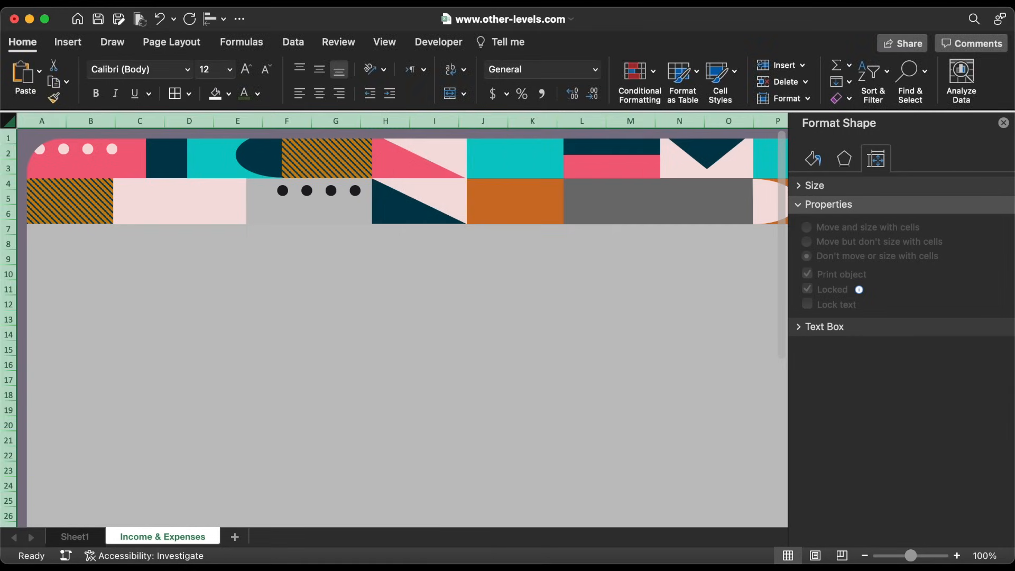
Draw a tall rounded rectangle down the left side starting from B3
click(147, 283)
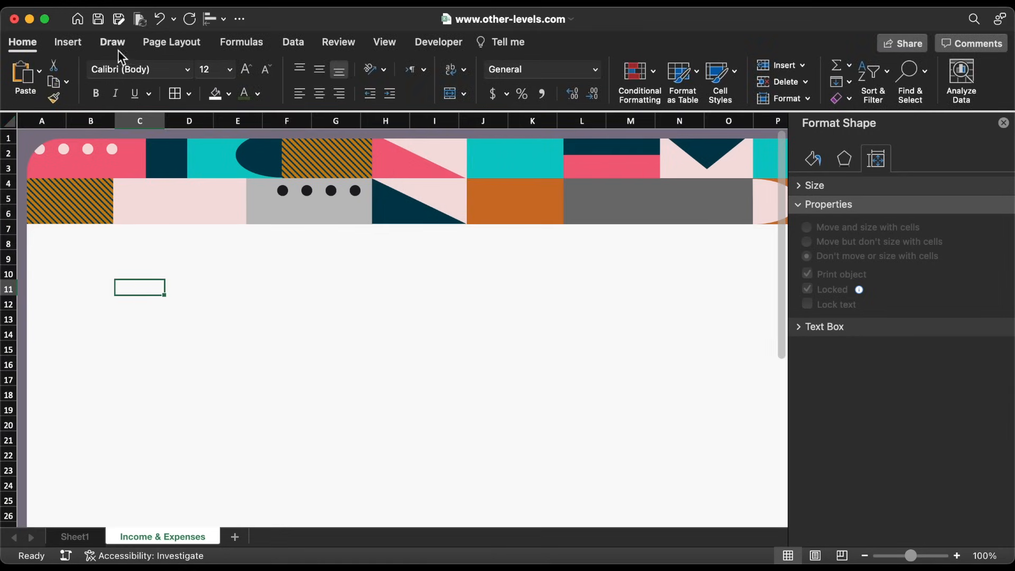
click(78, 35)
click(227, 83)
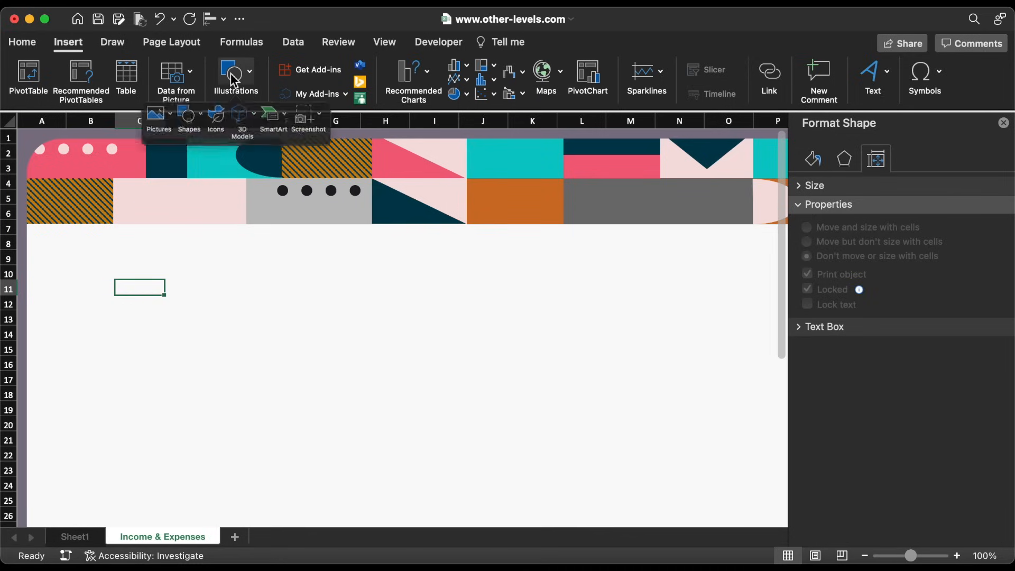
click(177, 120)
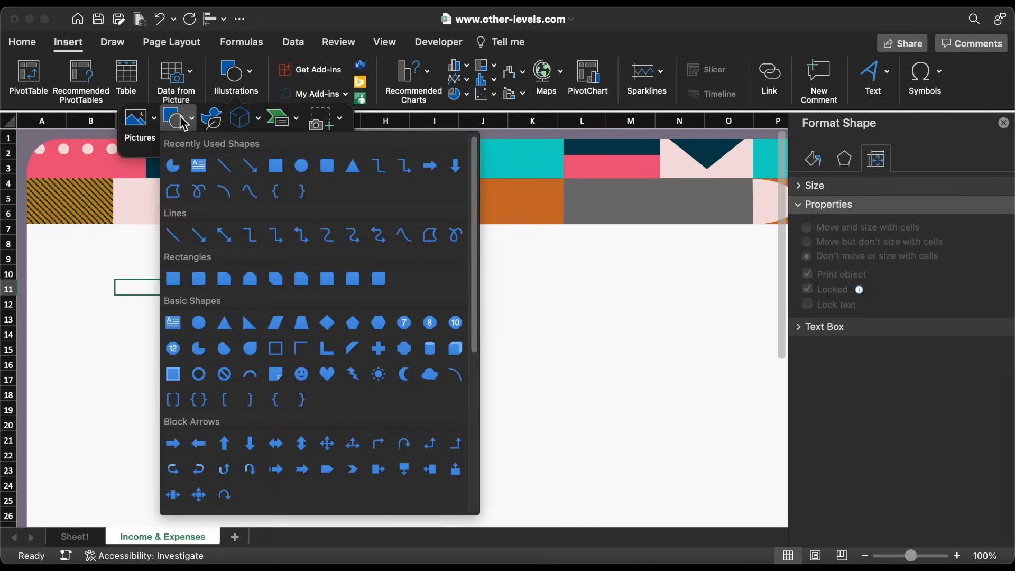
click(327, 166)
drag(78, 172, 218, 425)
scroll(218, 424, up, 5)
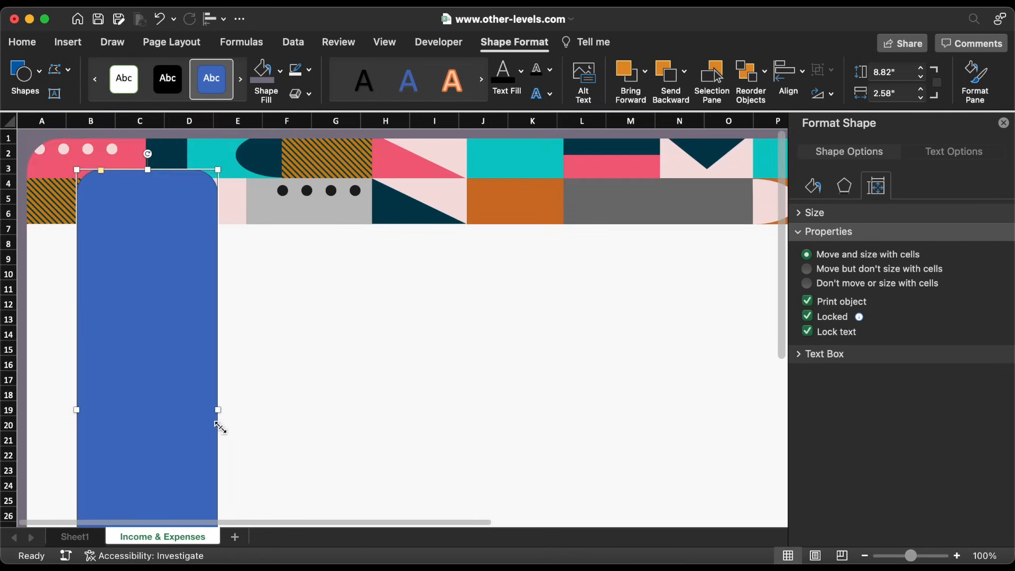
drag(184, 410, 162, 414)
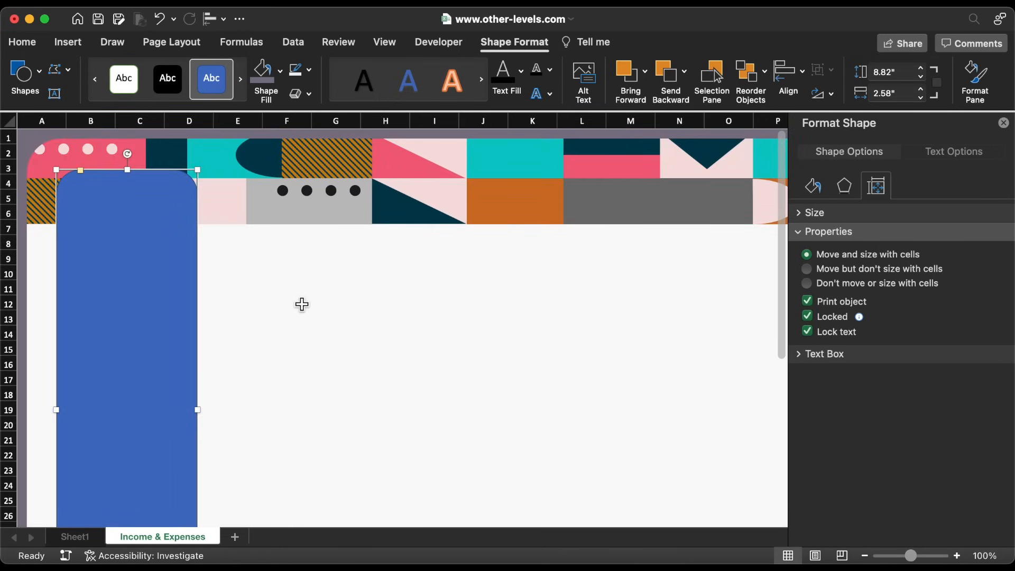
Give the sidebar no outline, a near-black fill, and a 9.14 by 2.78 inch size
click(308, 70)
click(317, 117)
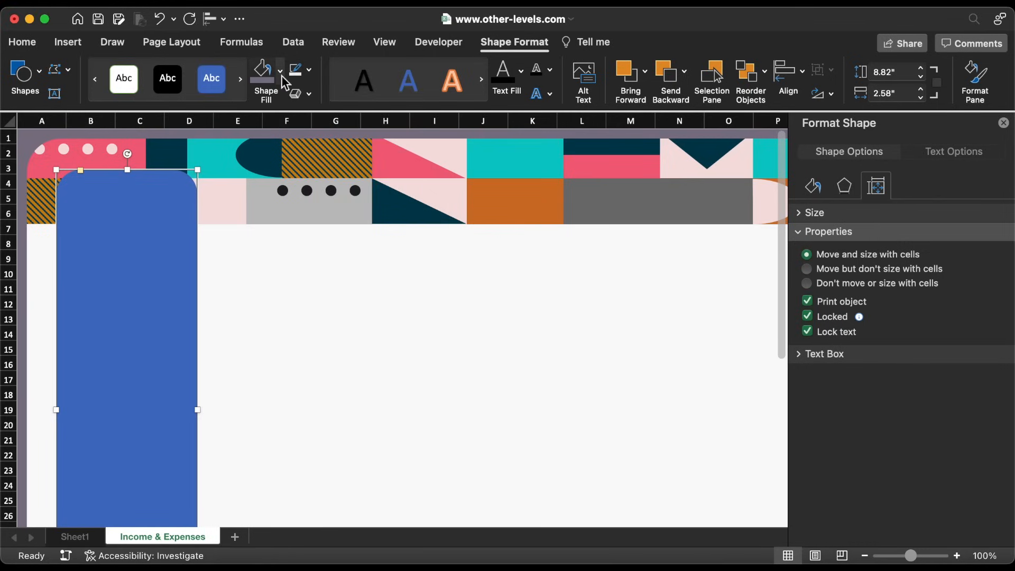
click(280, 70)
click(276, 305)
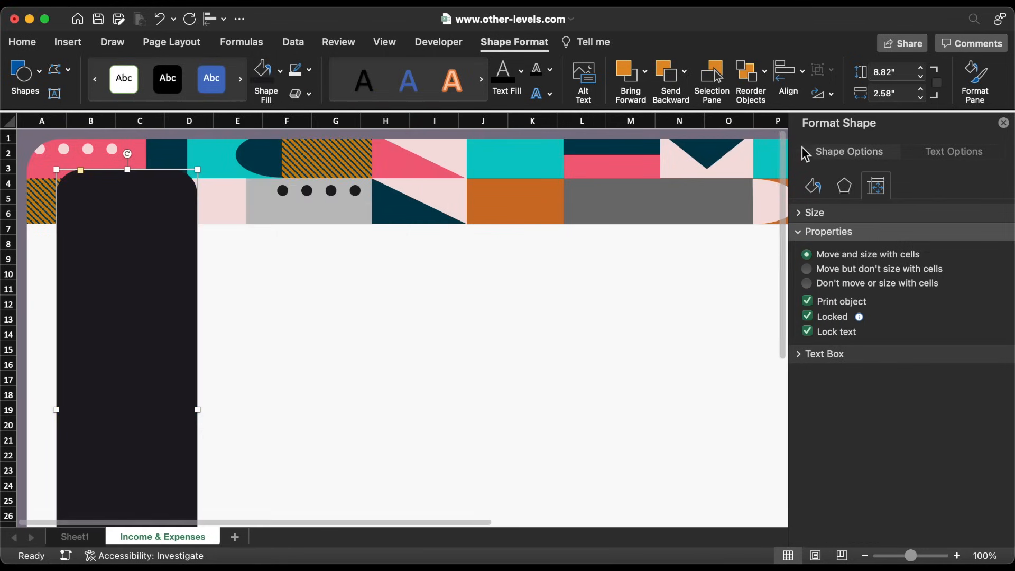
click(897, 75)
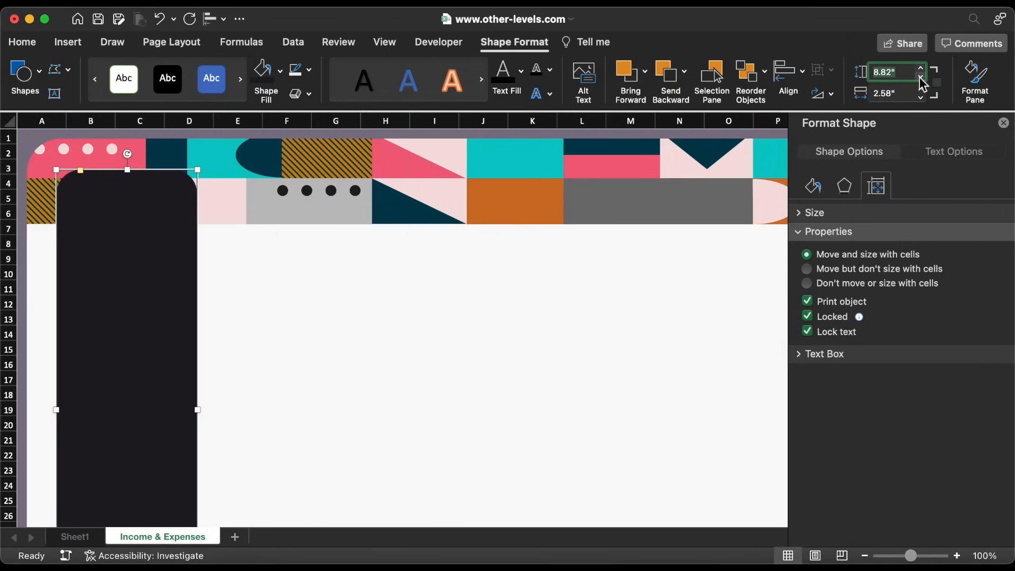
text(9.14)
key(Return)
click(905, 91)
text(2)
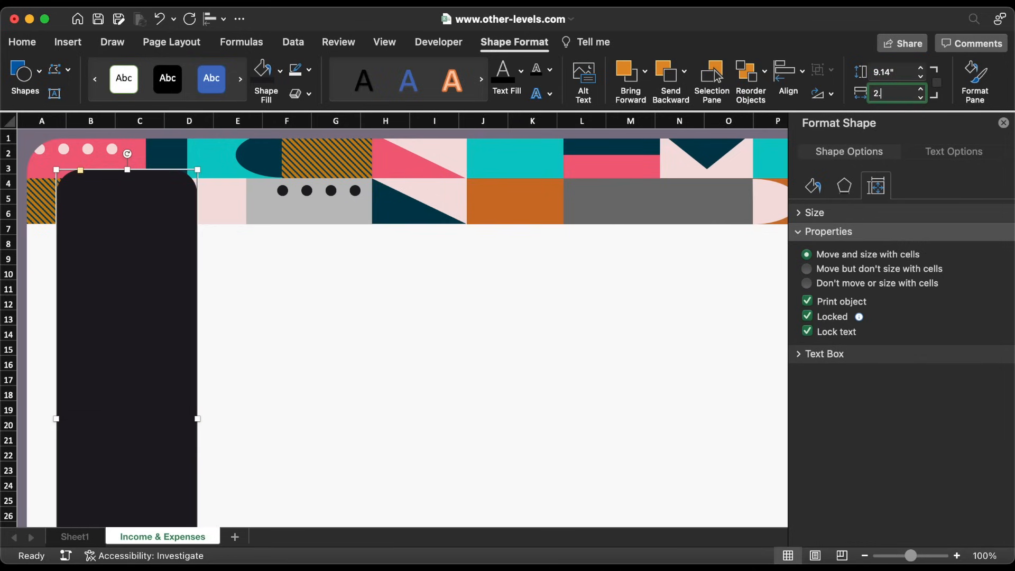
key(Return)
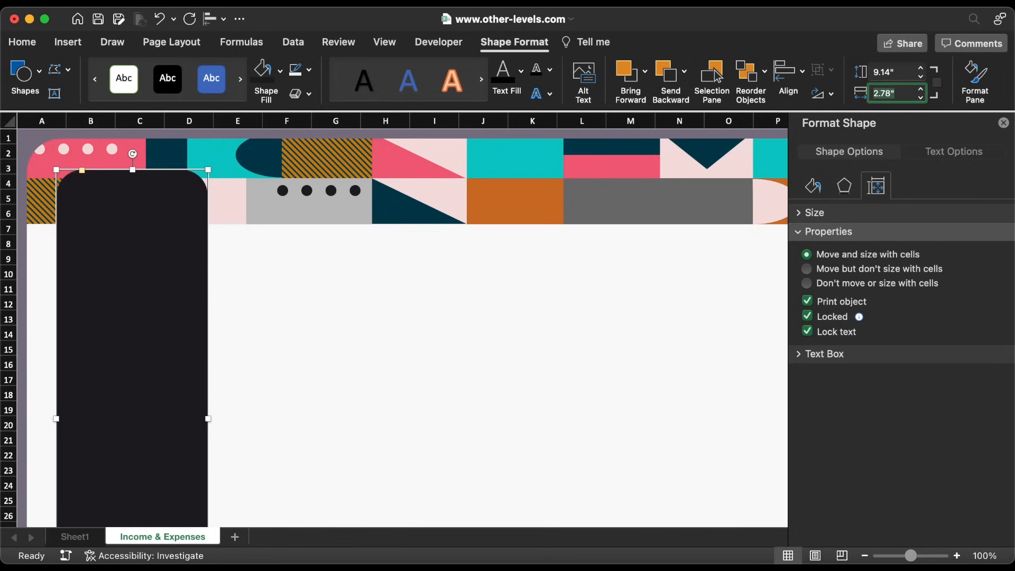
click(84, 172)
Adjust the sidebar's corner rounding and nudge its position slightly
drag(82, 171, 75, 170)
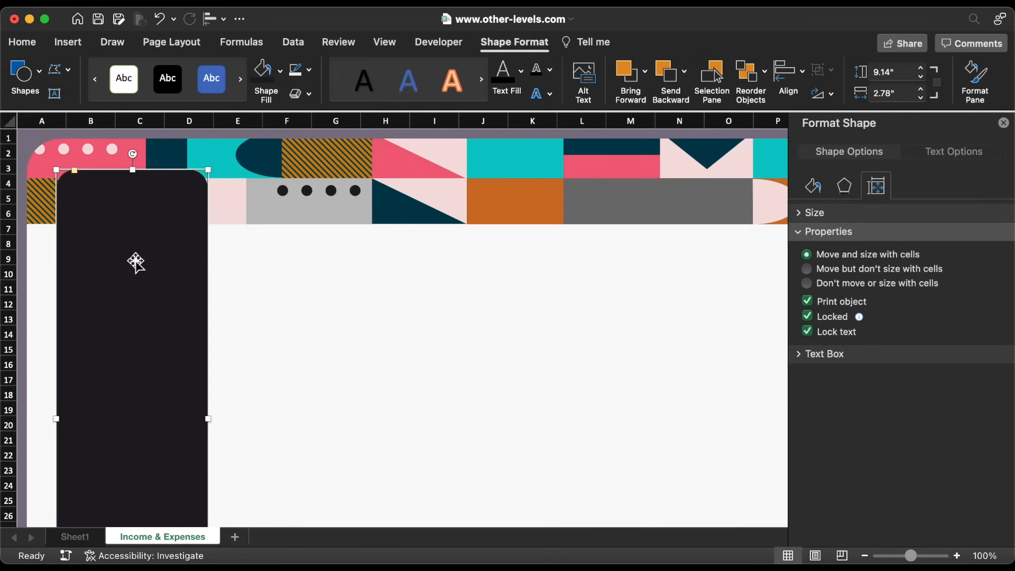
key(Up)
key(Up)
key(Up)
key(Up)
key(Up)
key(Up)
key(Up)
key(Up)
key(Up)
key(Up)
key(Left)
key(Left)
key(Right)
key(Down)
drag(74, 165, 71, 165)
Ungroup the banner into separate shapes and nudge the banner down slightly
click(1004, 123)
click(466, 138)
right_click(465, 137)
mouse_move(501, 198)
click(650, 240)
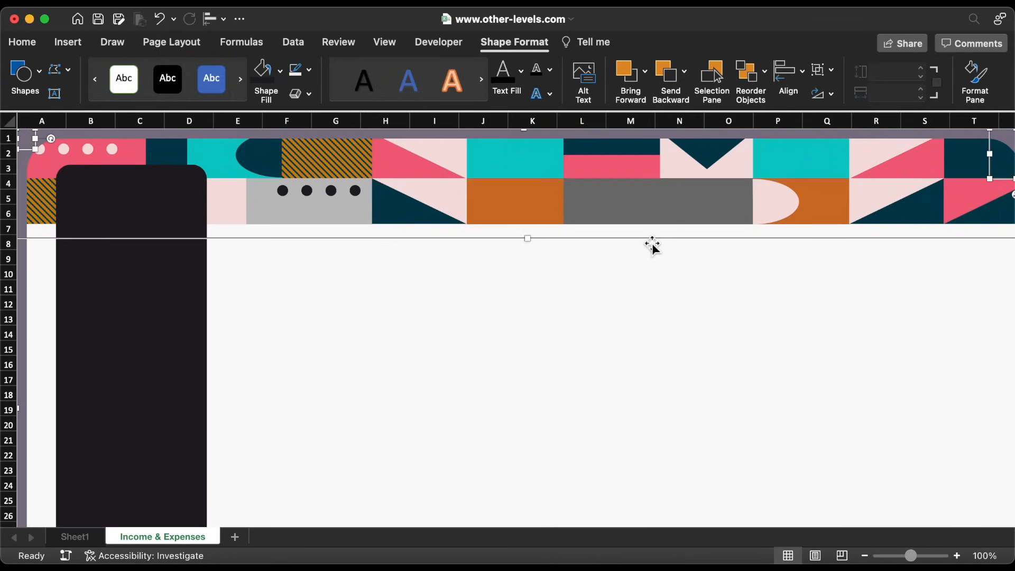
click(483, 272)
click(451, 208)
key(Down)
key(Down)
key(Down)
key(Down)
Shorten the dark sidebar to 8.99 inches so it sits inside the frame, and save the workbook
click(166, 283)
key(Up)
key(Up)
scroll(166, 283, down, 6)
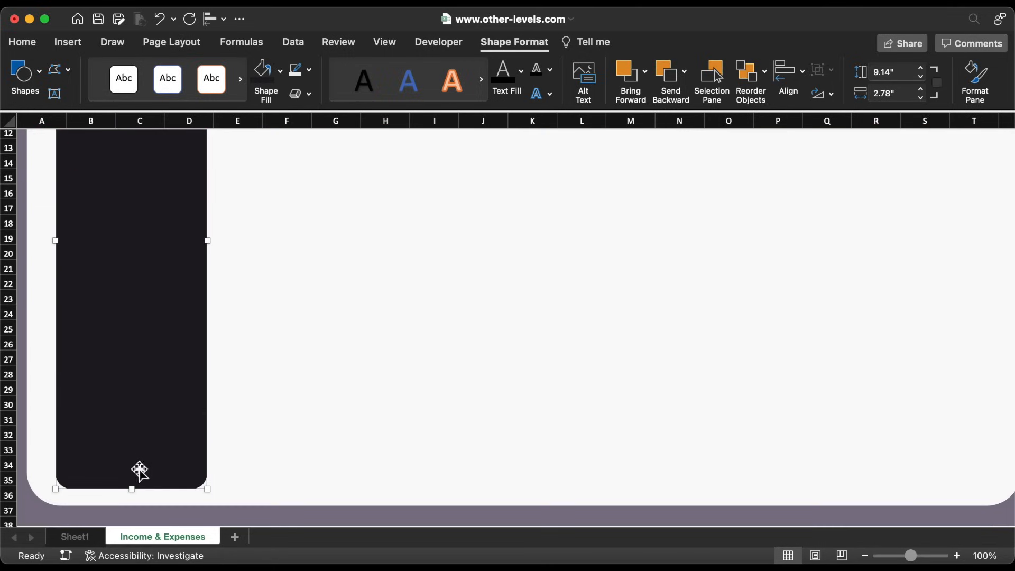
drag(132, 483, 132, 477)
scroll(133, 484, up, 5)
scroll(133, 485, up, 1)
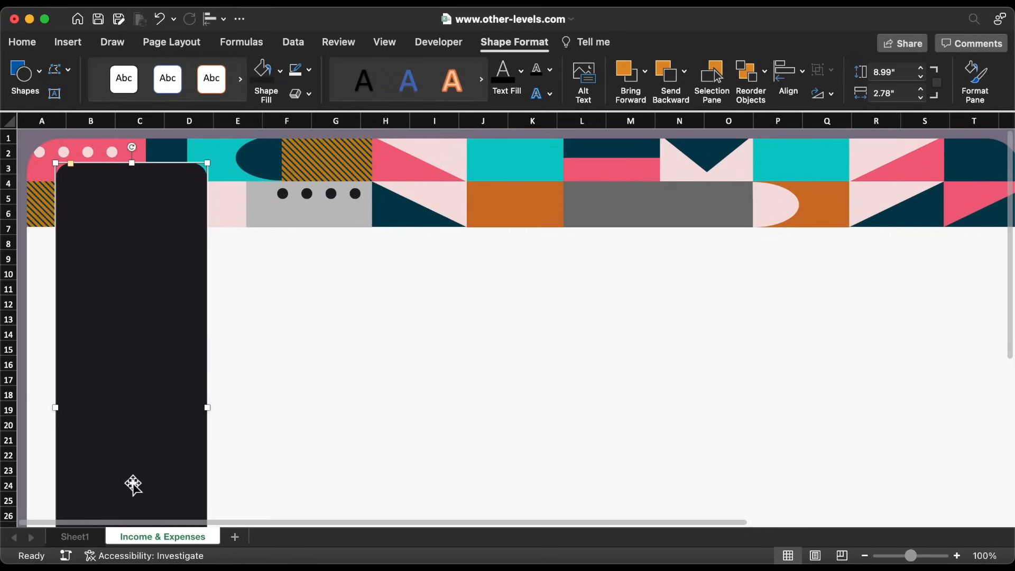
key(super+s)
Select the four white dots in the pink corner block and nudge them into a neat row
shift+click(116, 154)
click(117, 154)
shift+click(84, 154)
shift+click(62, 154)
shift+click(42, 154)
key(Up)
key(Up)
key(Up)
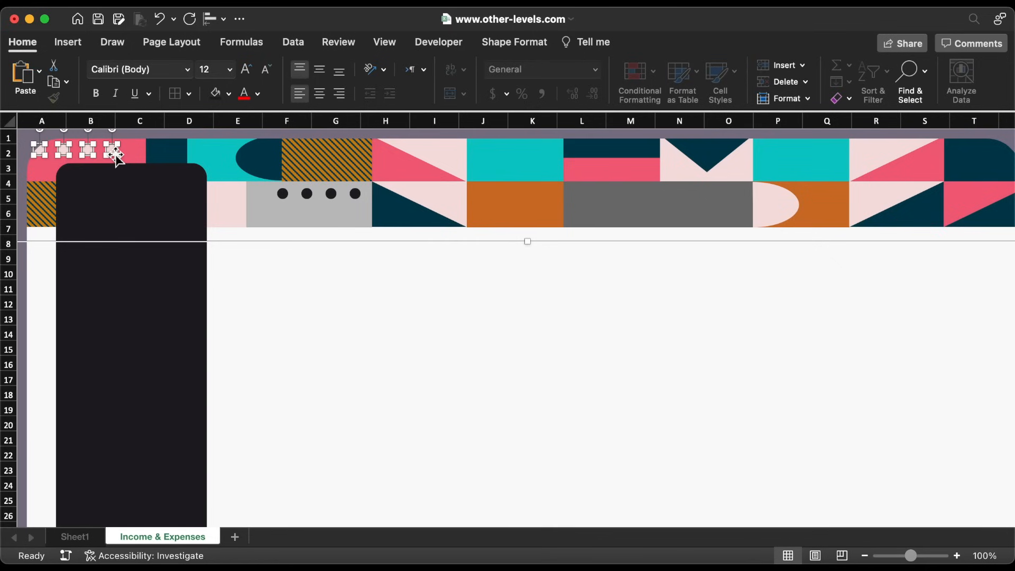
key(Escape)
Insert the white logo from file and shrink it to 1.15 x 0.86 inches in the banner's top-right corner
click(72, 42)
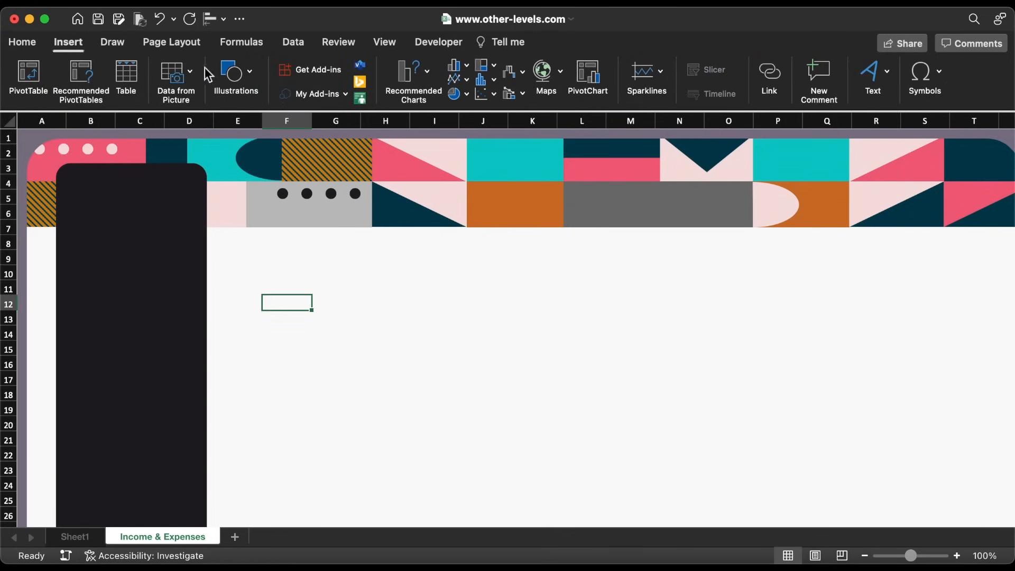
click(234, 74)
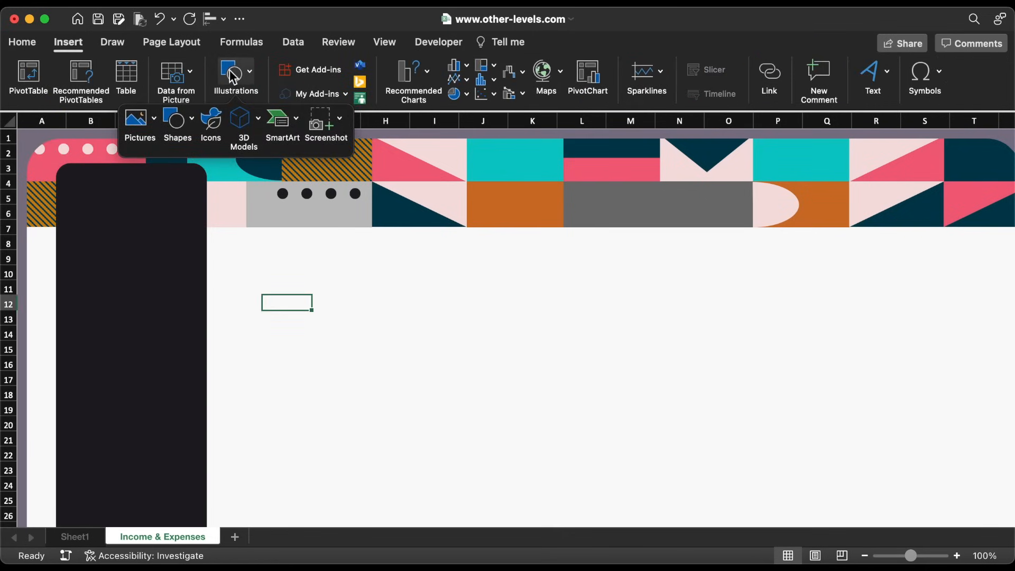
click(155, 119)
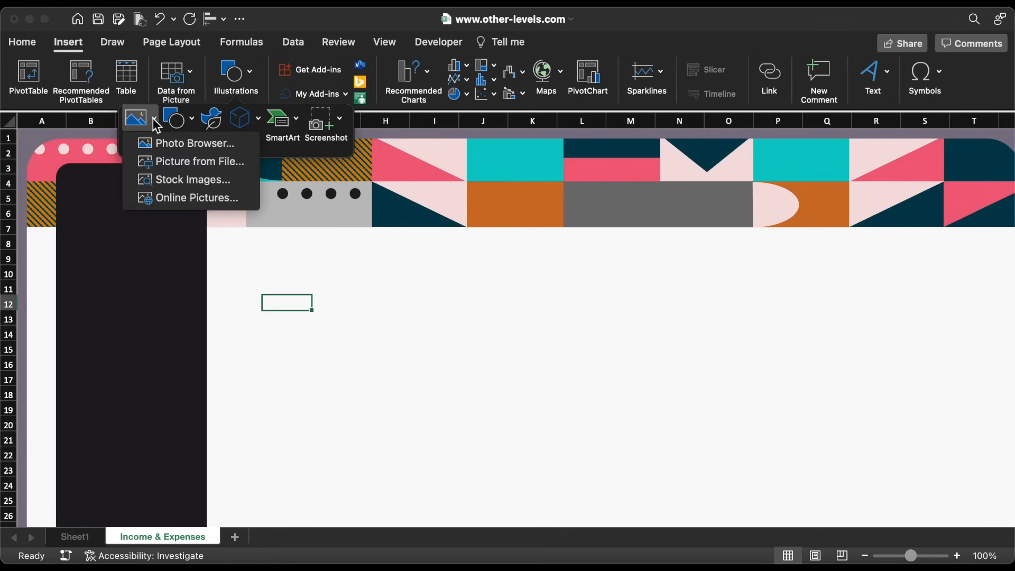
click(191, 163)
drag(304, 362, 948, 224)
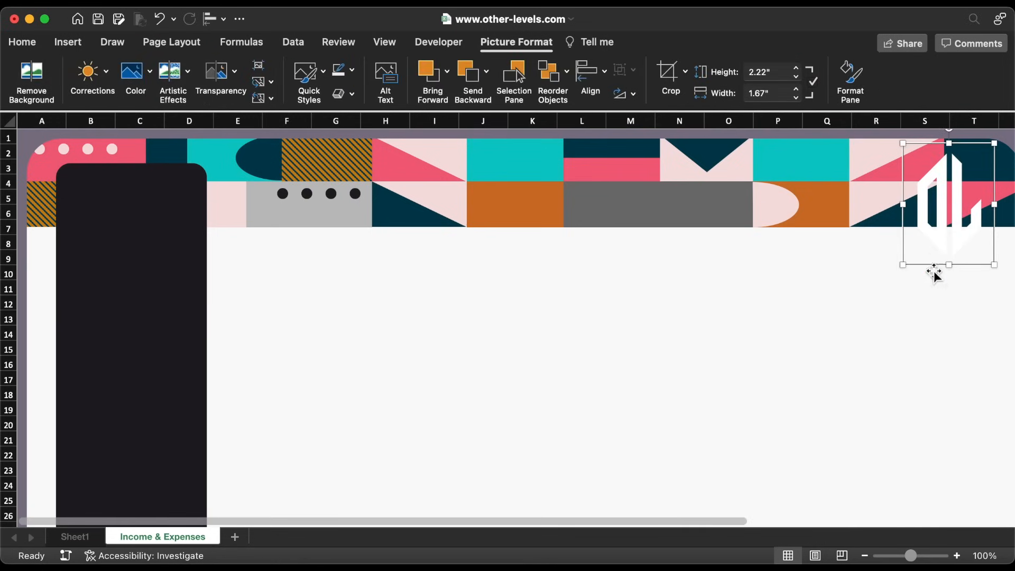
scroll(918, 293, right, 2)
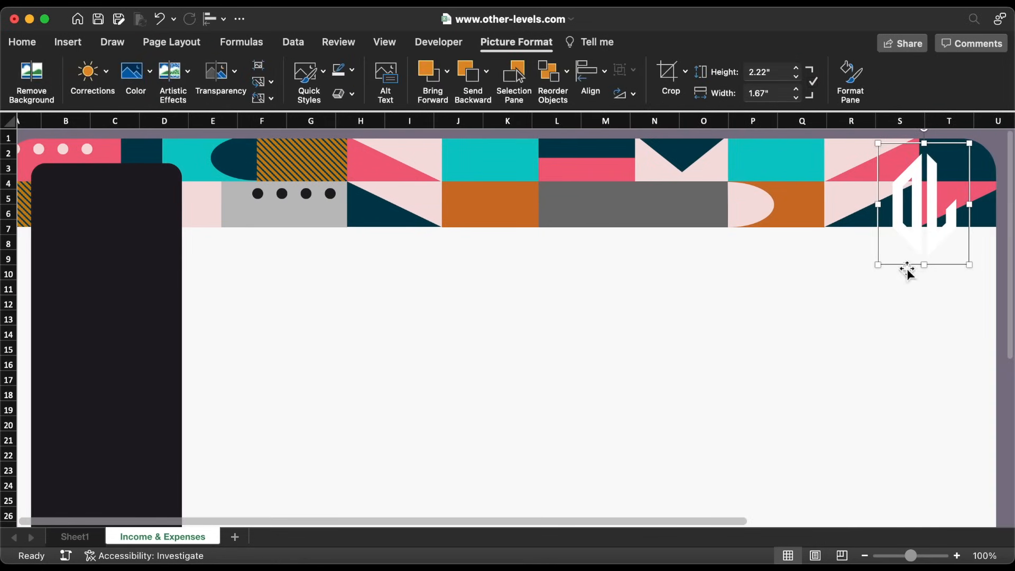
drag(880, 265, 949, 193)
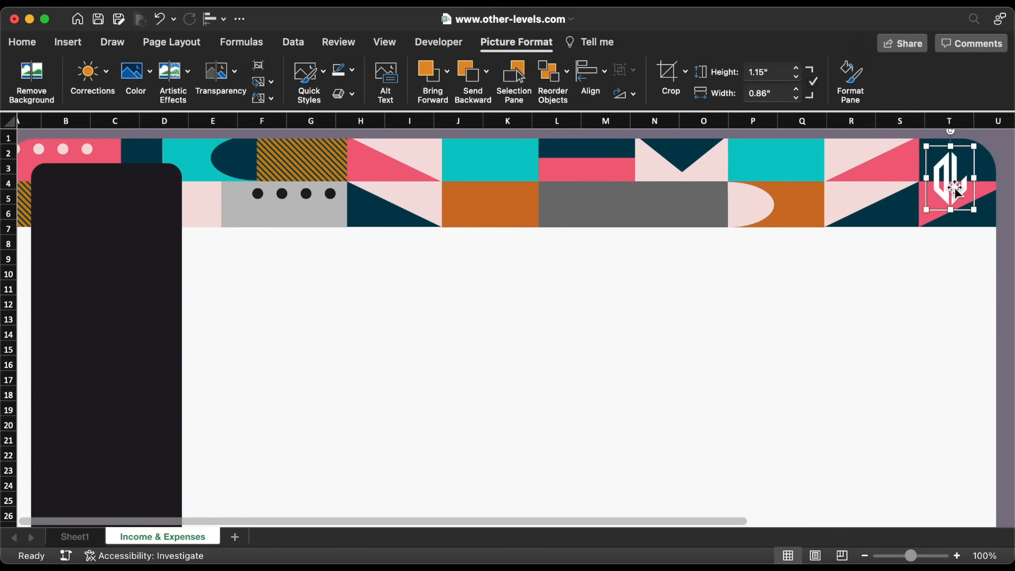
Hide the worksheet's row and column headings
click(385, 42)
click(428, 93)
click(541, 308)
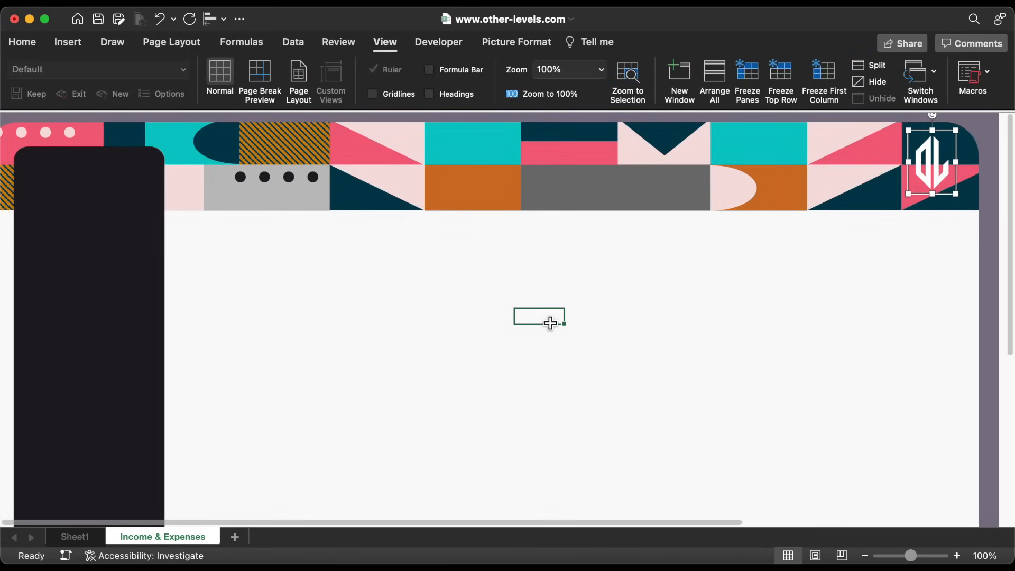
scroll(555, 319, left, 2)
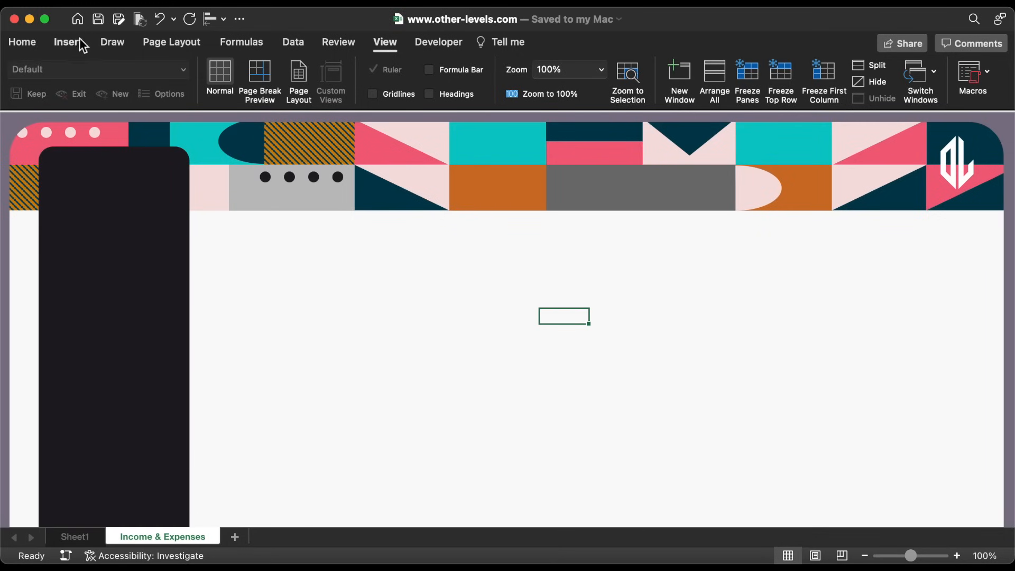
Draw a text box over the grey banner block, type the person's name, and center it vertically
click(75, 38)
click(247, 74)
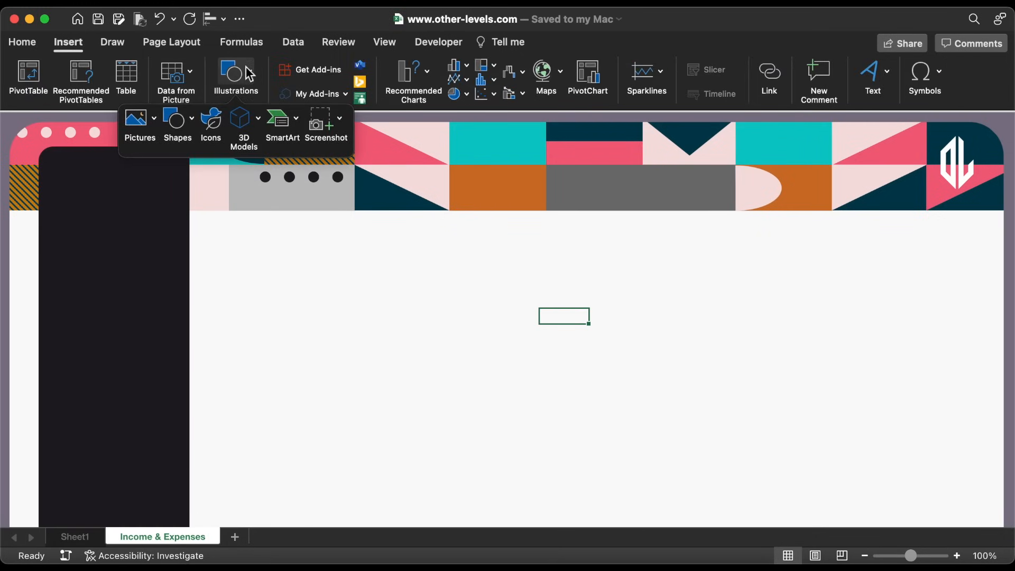
click(178, 120)
click(199, 167)
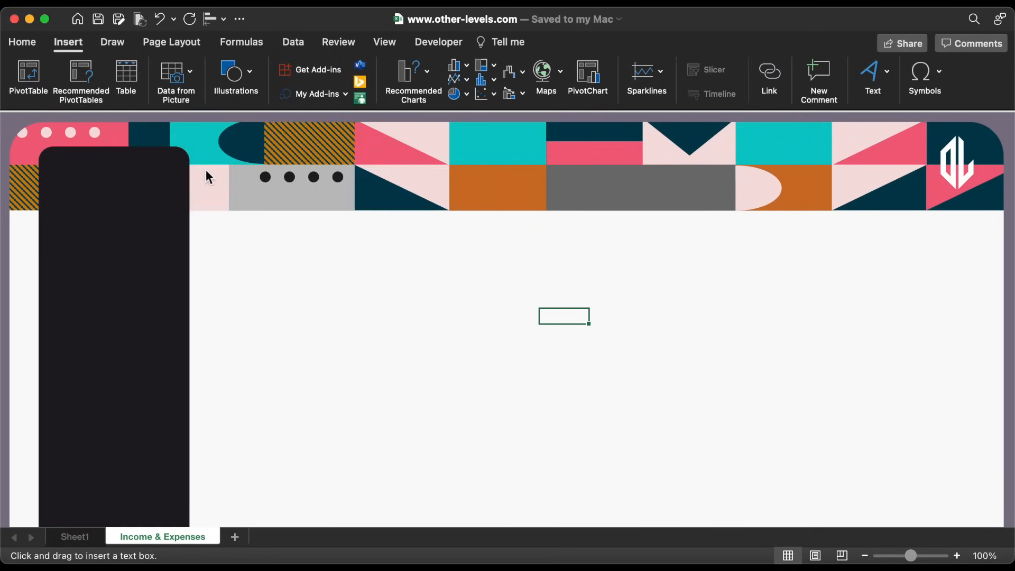
drag(565, 171, 715, 189)
click(320, 73)
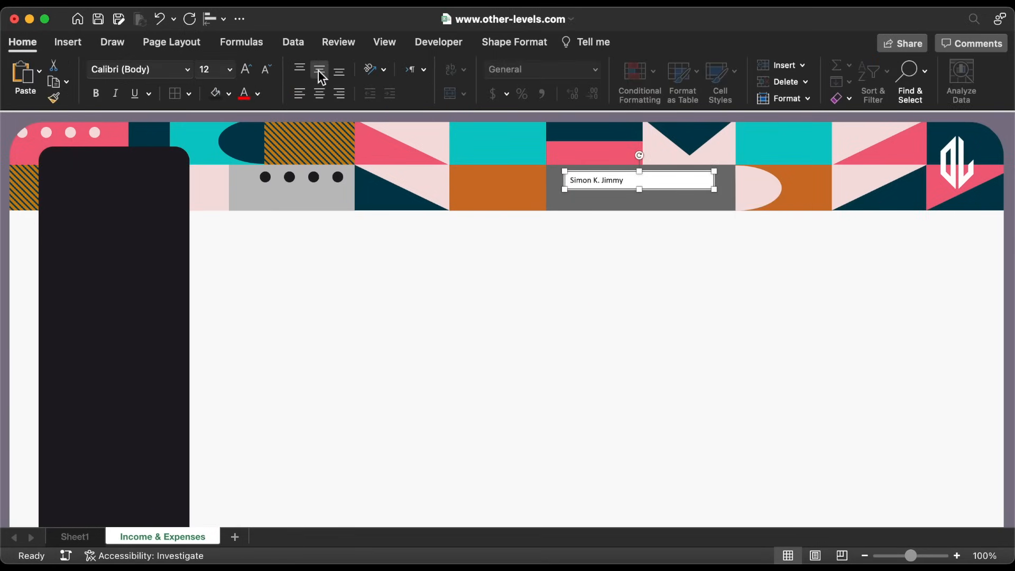
Make the name text Abadi in white with no background fill
click(188, 69)
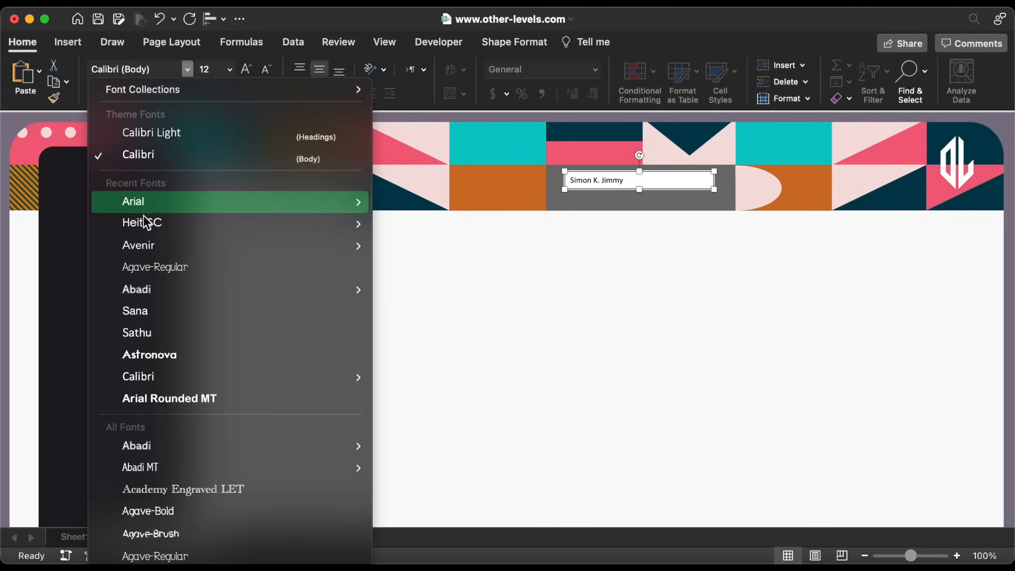
mouse_move(150, 297)
click(185, 289)
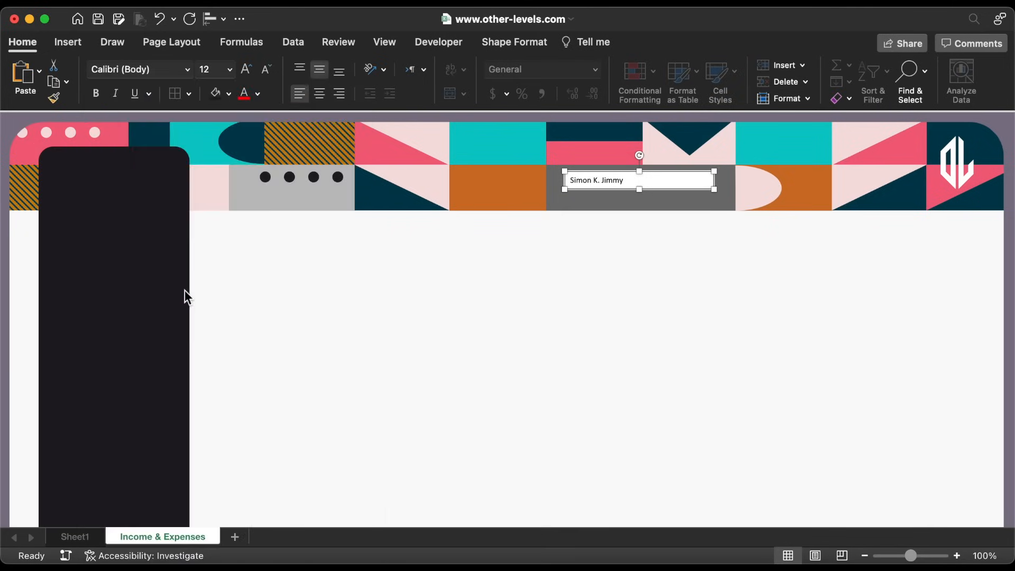
click(259, 92)
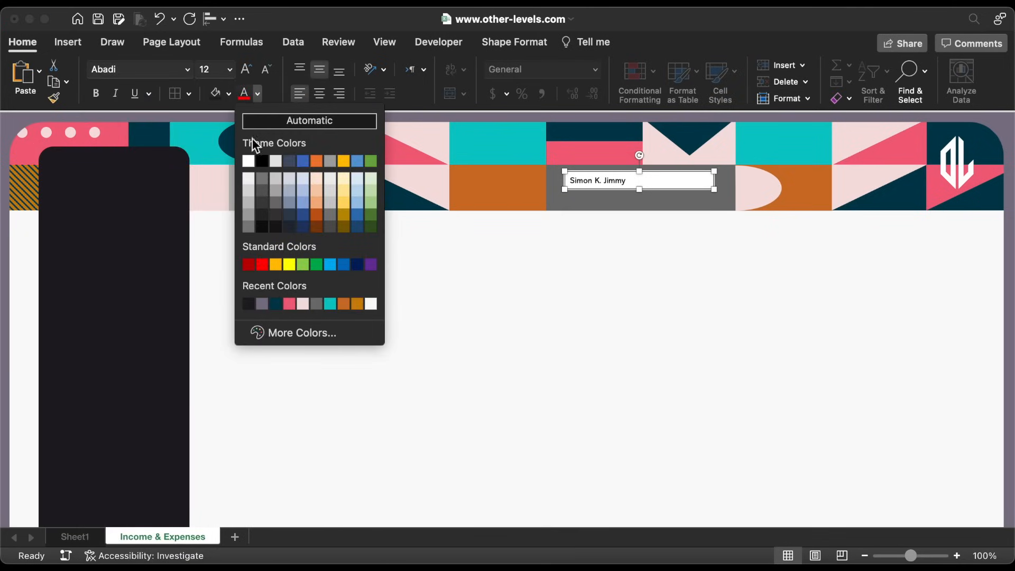
click(248, 161)
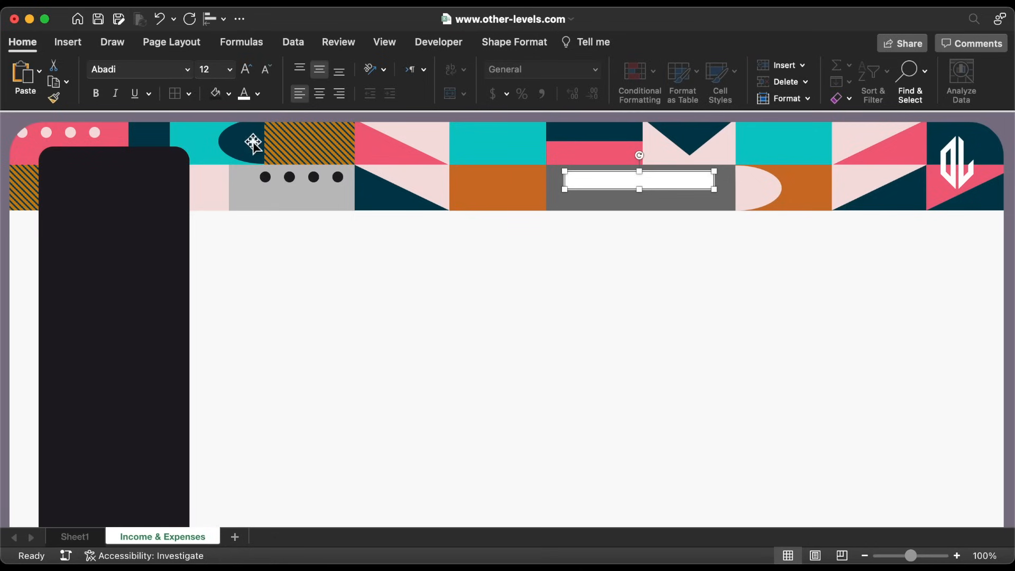
click(228, 94)
click(237, 139)
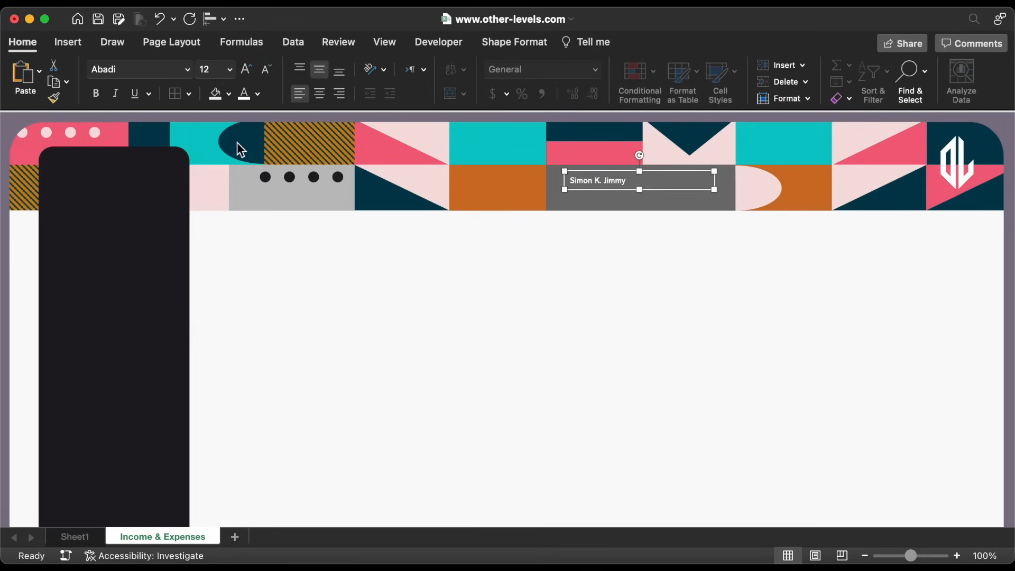
Set the name to 18 pt, remove the box outline, and nudge it slightly right
click(230, 69)
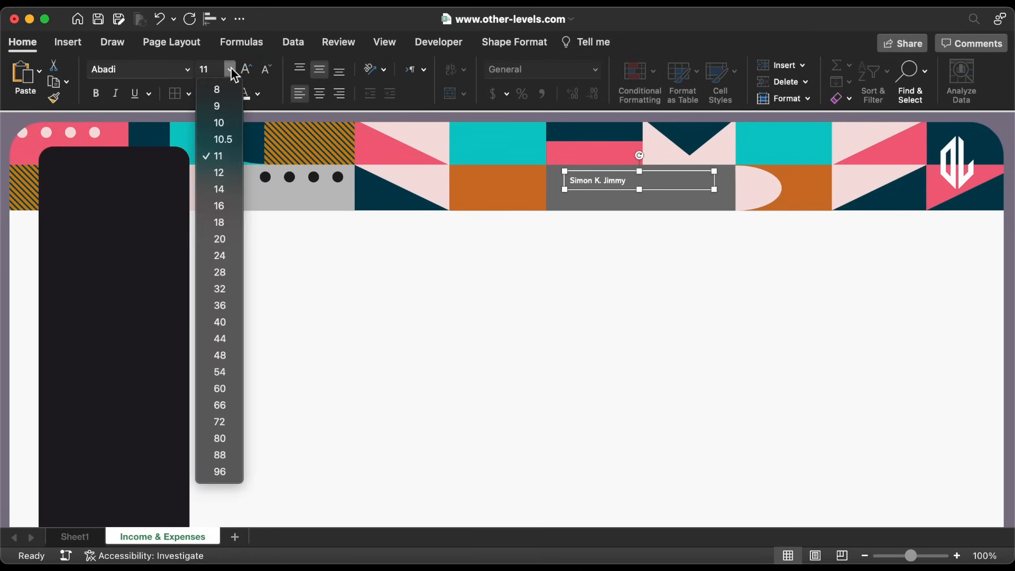
click(228, 222)
click(497, 43)
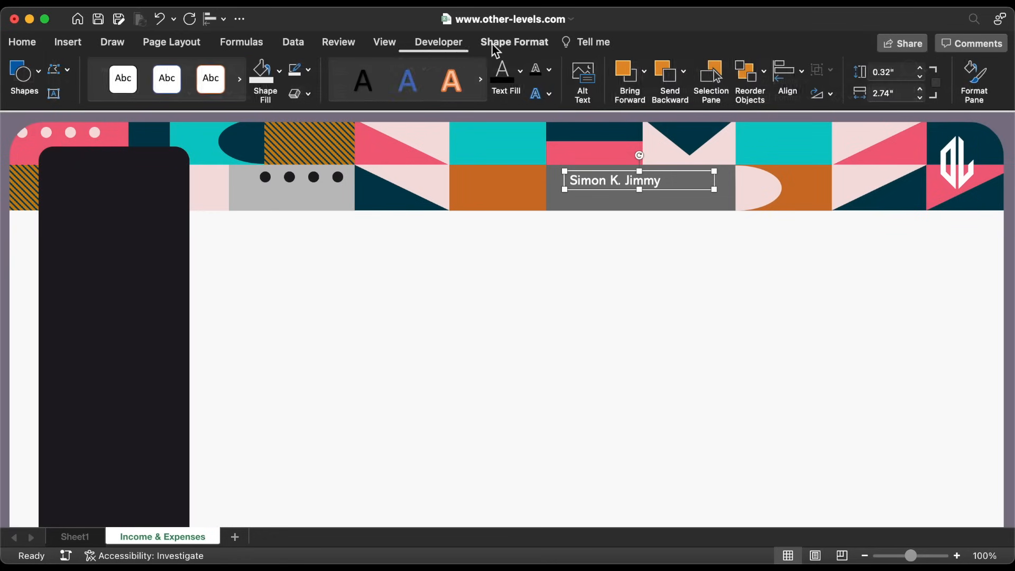
click(309, 69)
click(312, 117)
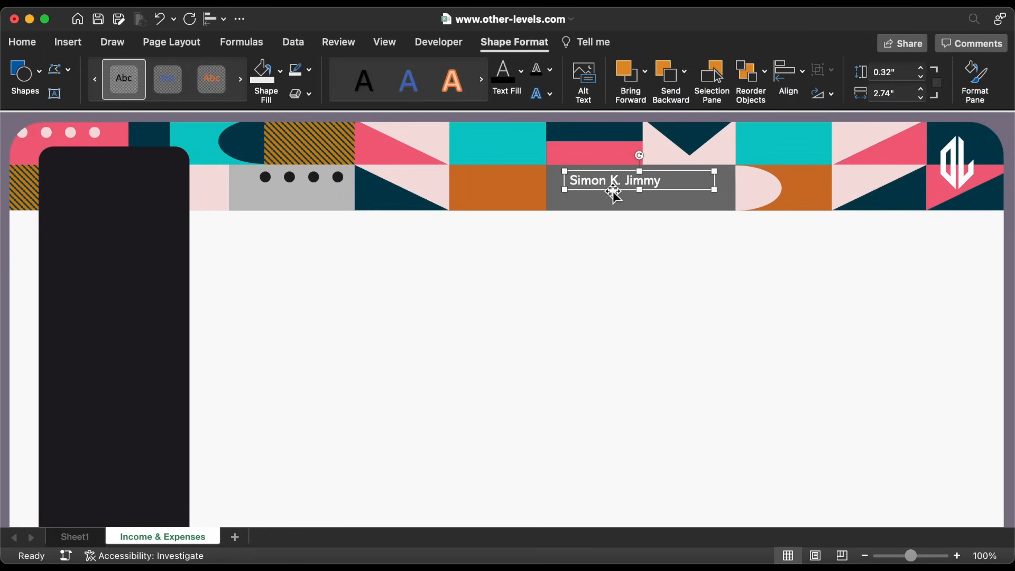
drag(606, 191, 627, 191)
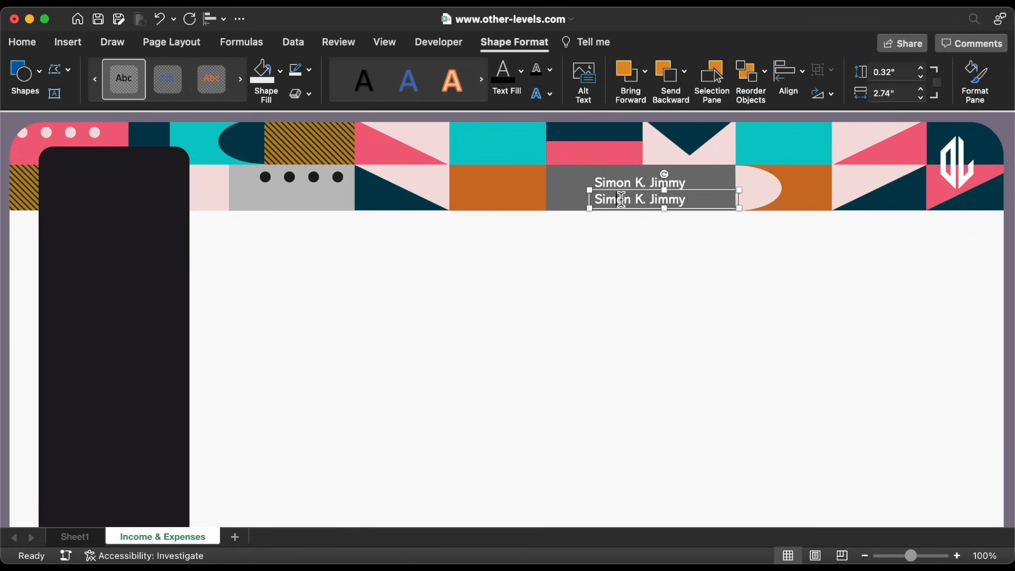
Change the lower copy to 14 pt text reading 'Senior Financial Analyst'
triple_click(622, 199)
click(21, 44)
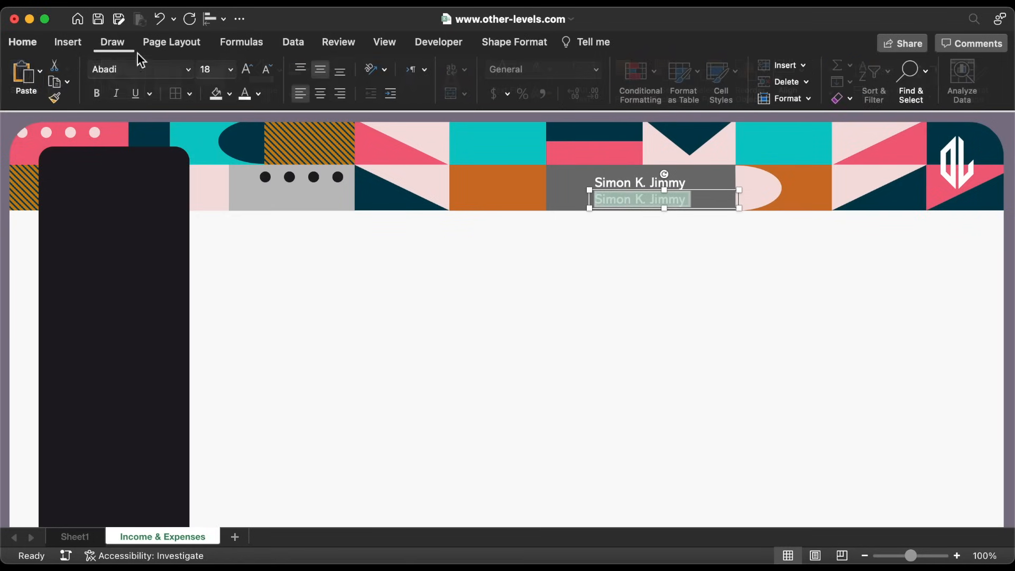
click(229, 70)
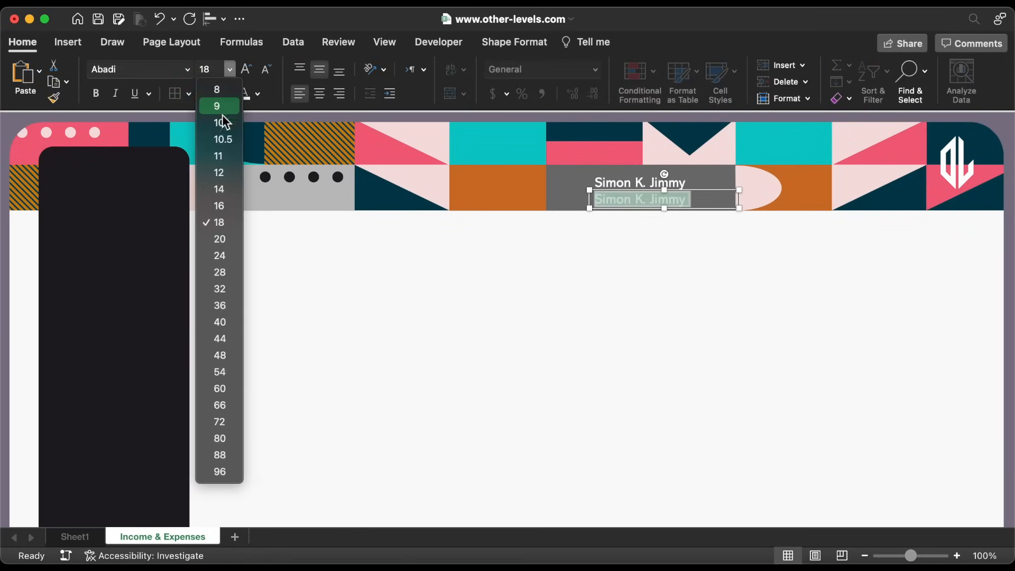
click(220, 190)
click(646, 204)
triple_click(646, 204)
text(S)
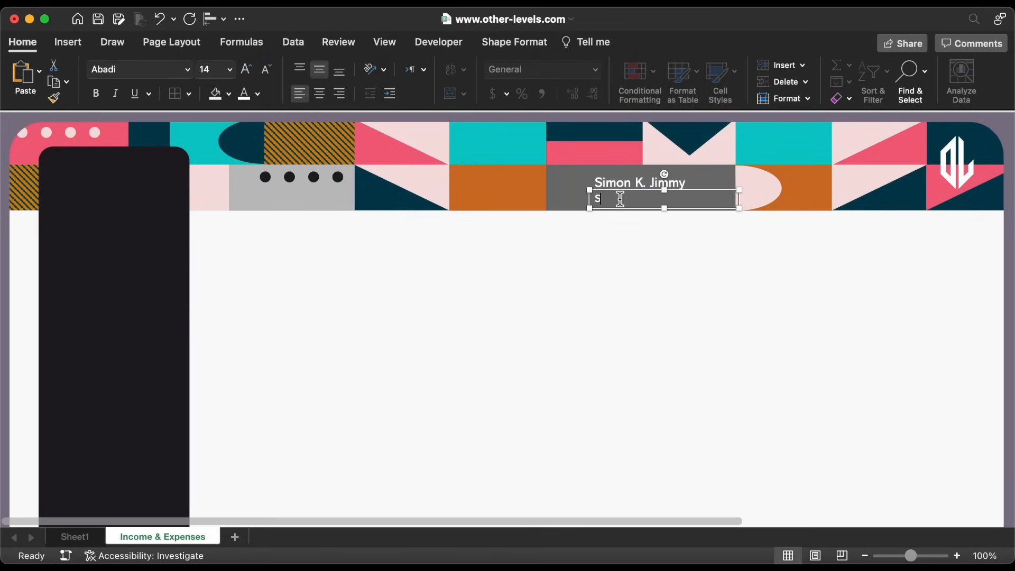
text(enior Financial Analyst)
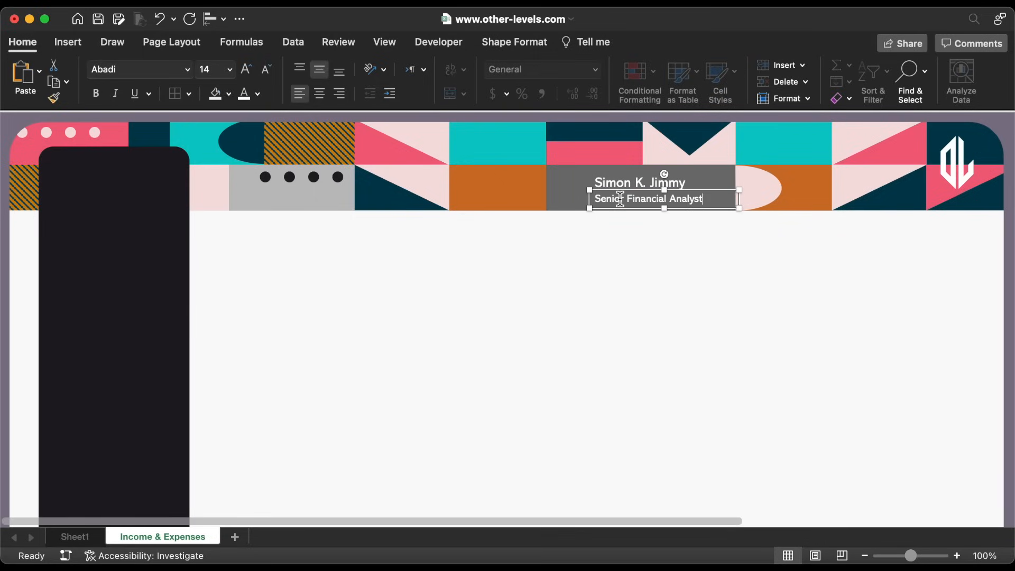
click(661, 315)
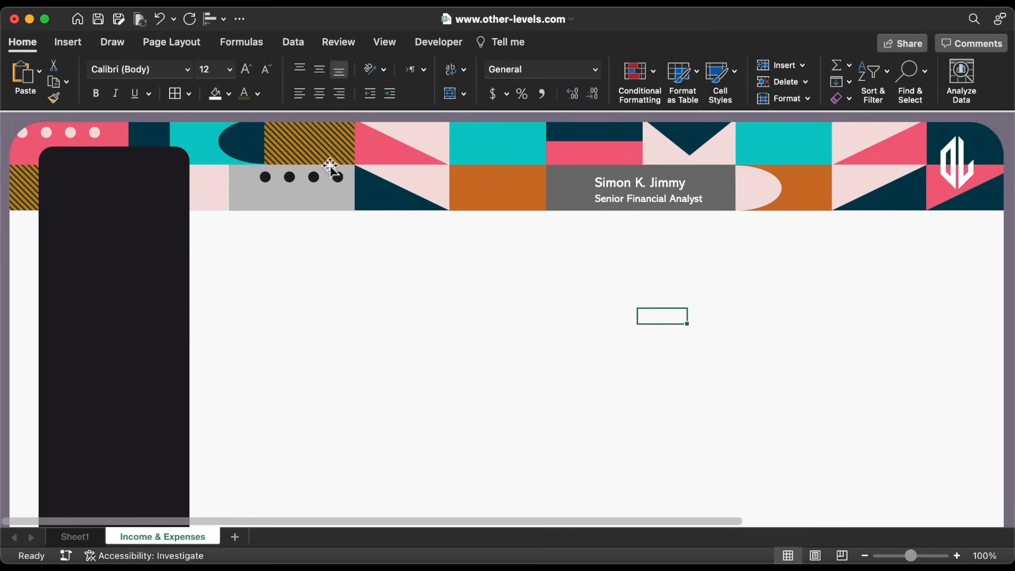
Insert the profile photo, shrink it beside the name, and crop its left edge to 0.85 x 0.65 inches
click(72, 42)
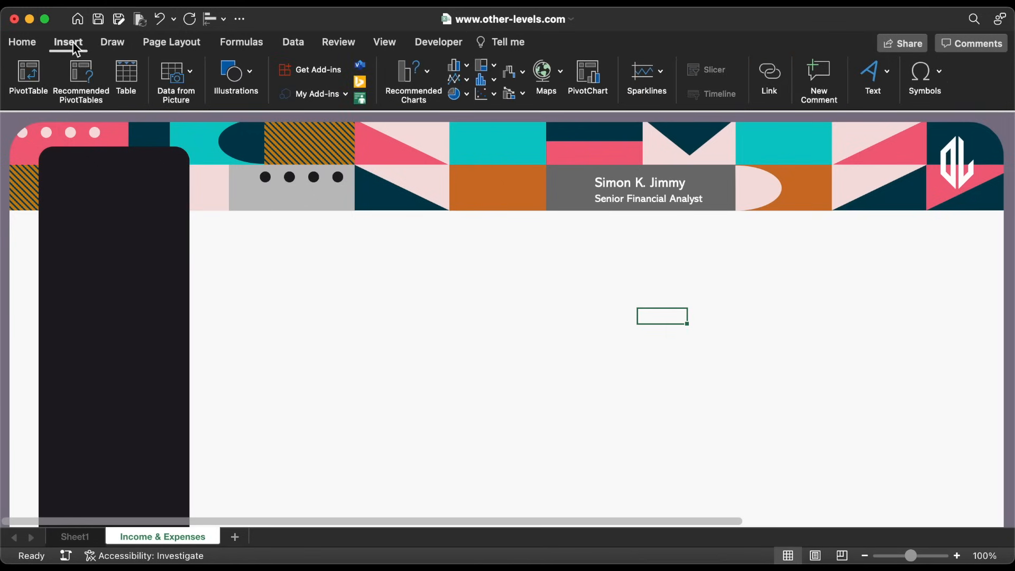
click(226, 76)
click(157, 120)
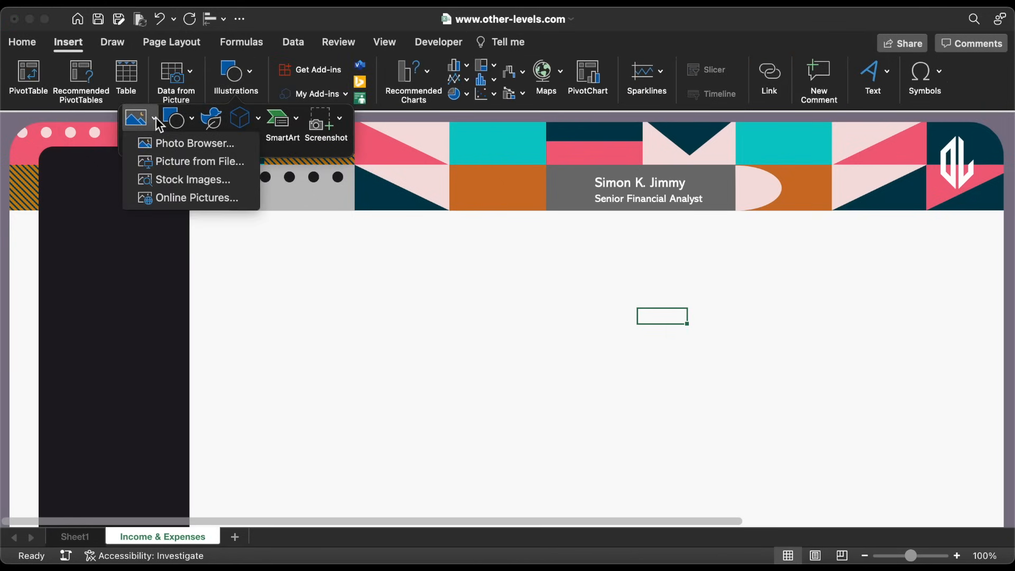
click(176, 160)
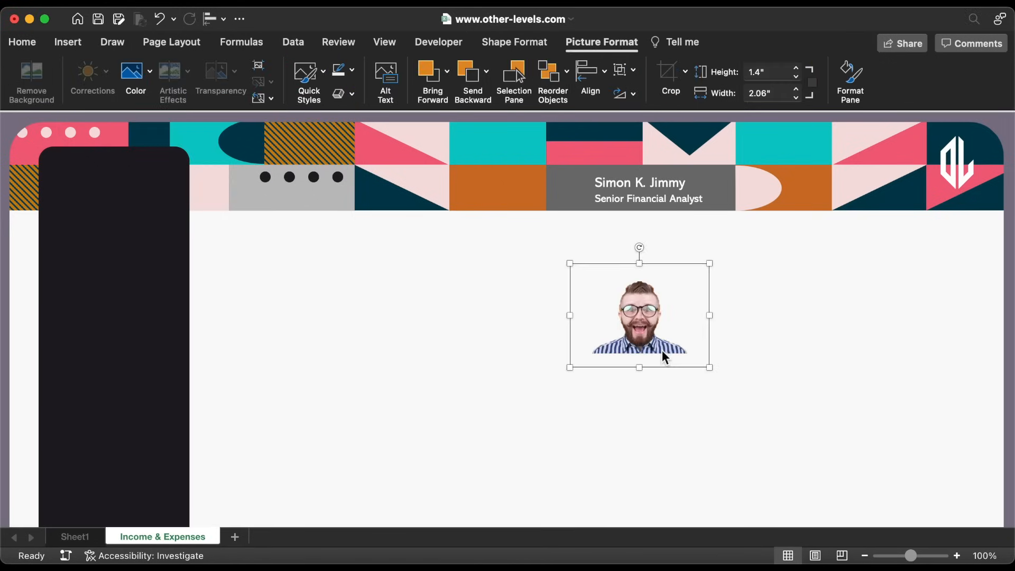
drag(710, 371, 566, 227)
click(670, 80)
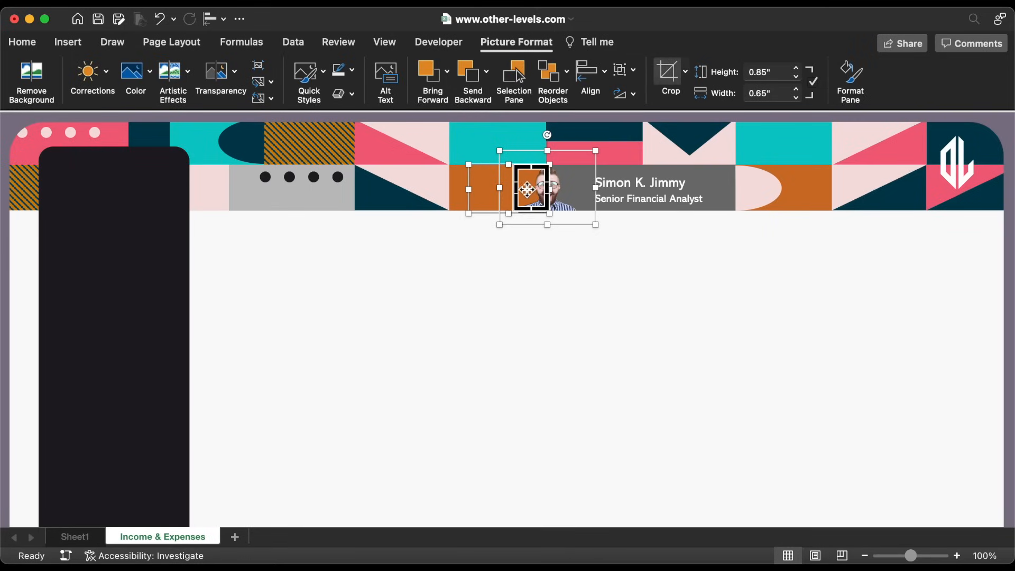
drag(515, 188, 546, 189)
click(548, 271)
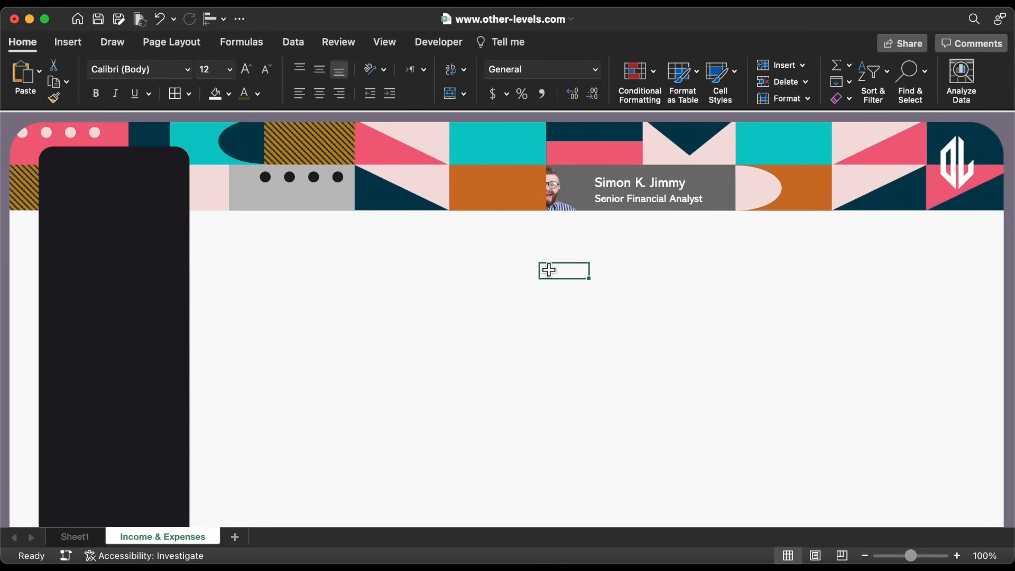
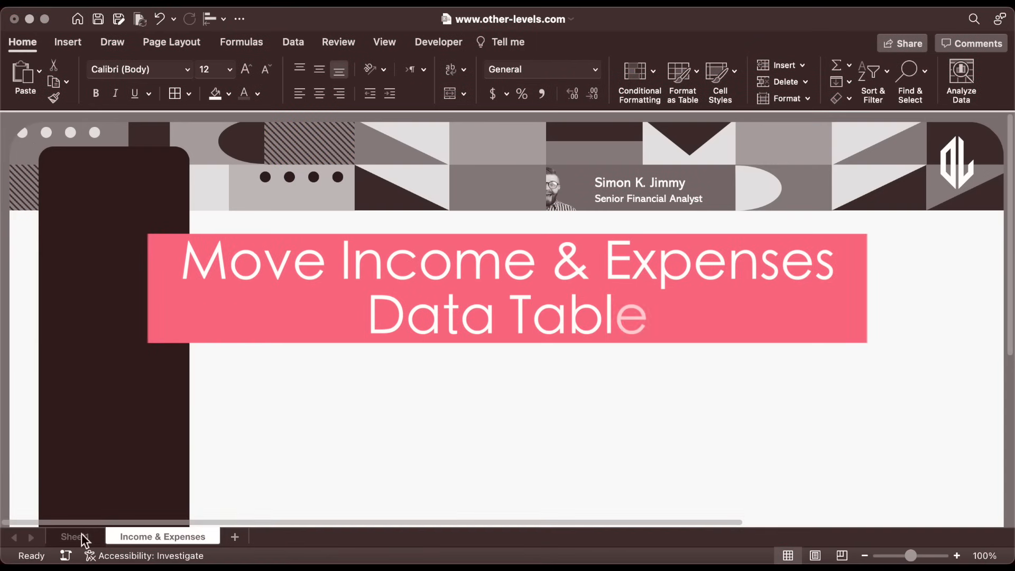
Copy the Sheet1 transactions table and paste it below the banner on Income & Expenses
click(79, 536)
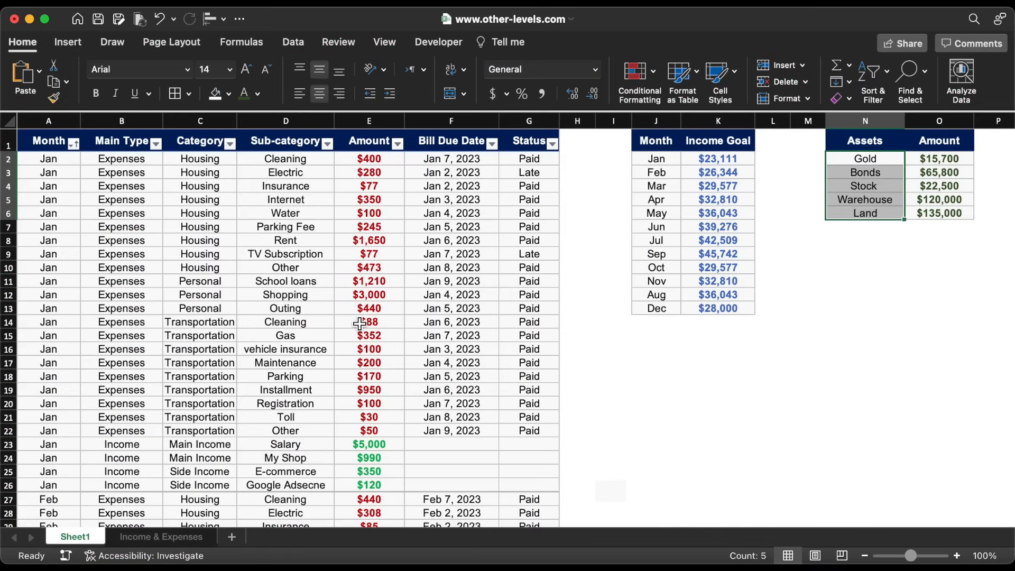
scroll(360, 323, down, 3)
scroll(358, 324, up, 3)
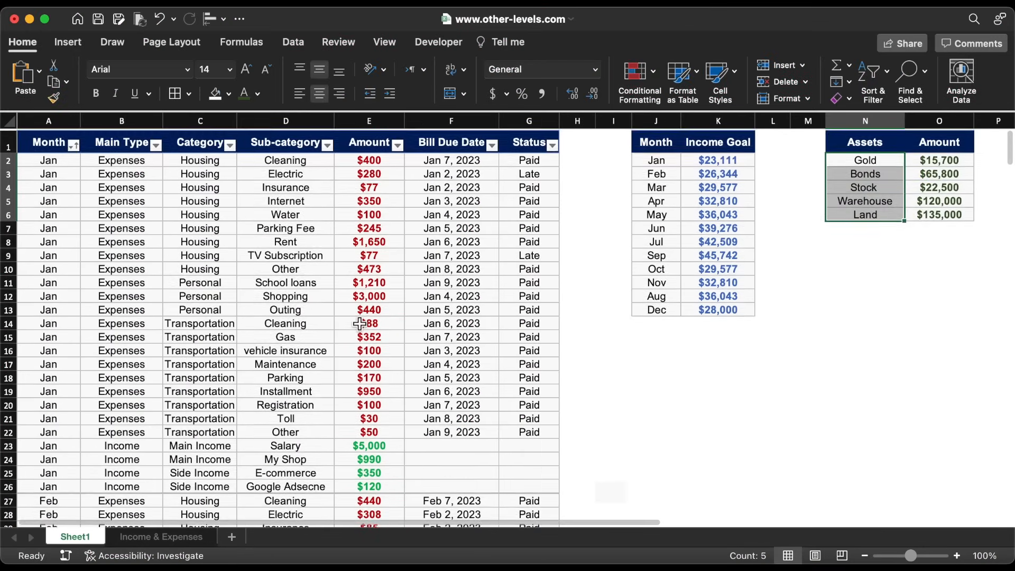
click(193, 214)
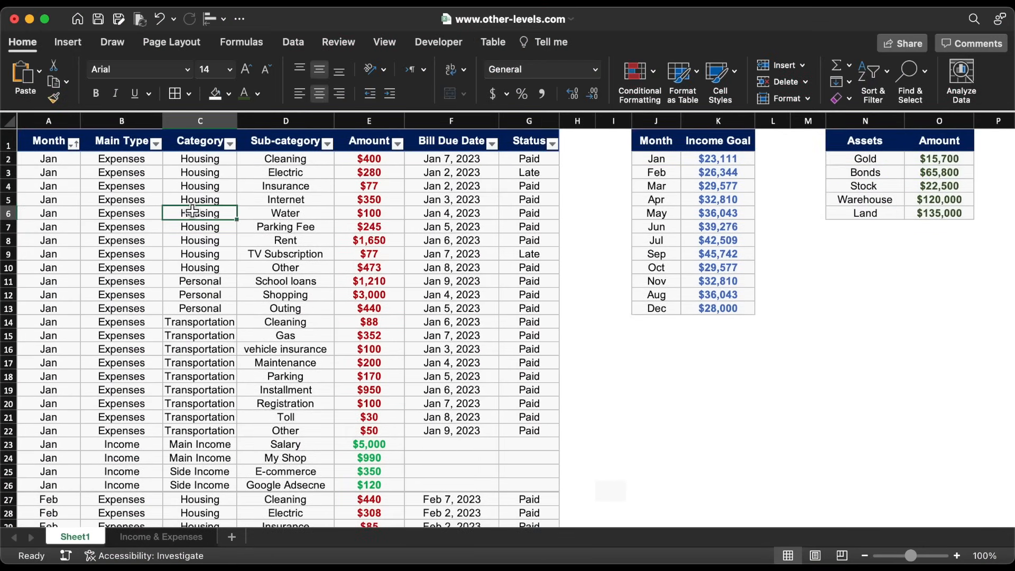
key(super+a)
key(super+a)
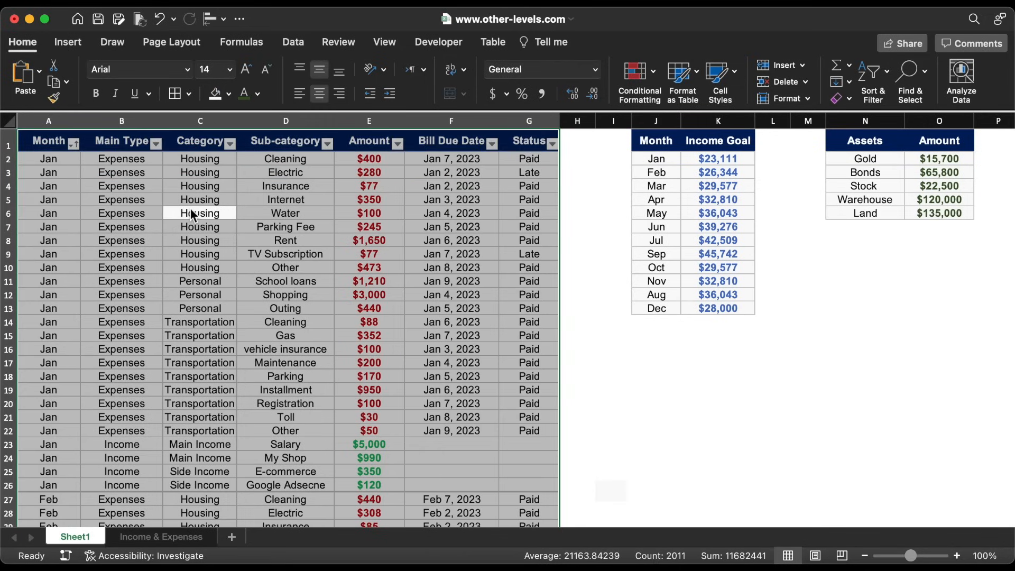
key(super+c)
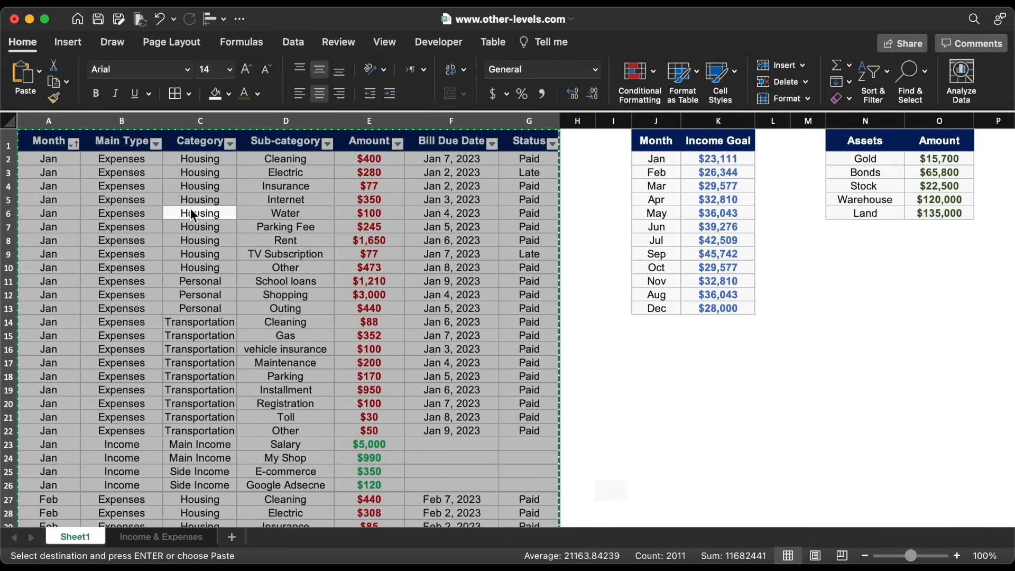
click(176, 541)
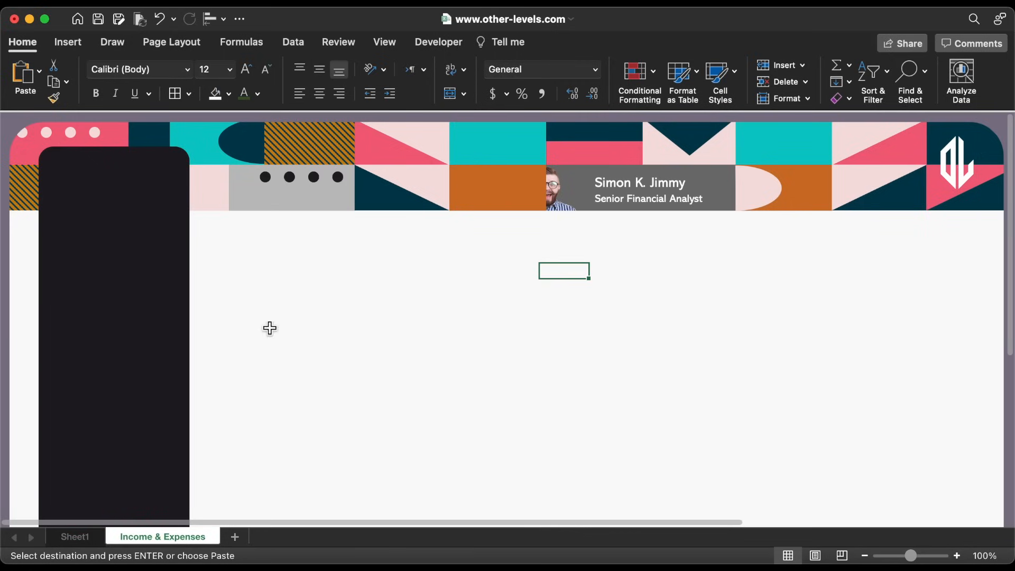
click(263, 292)
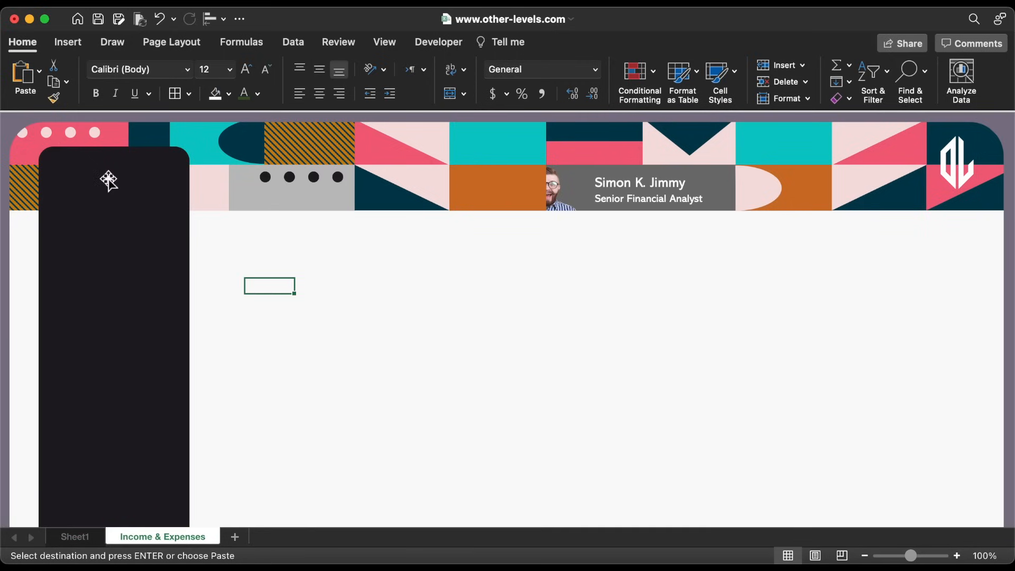
click(23, 80)
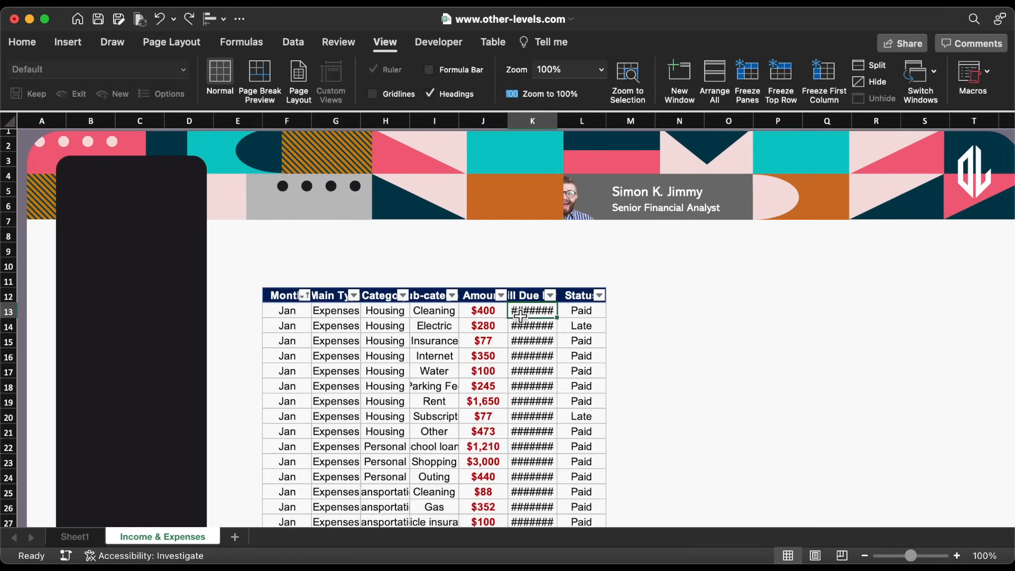
Select all the banner shapes, photo, name boxes and logo and group them
click(510, 221)
key(super+a)
right_click(627, 220)
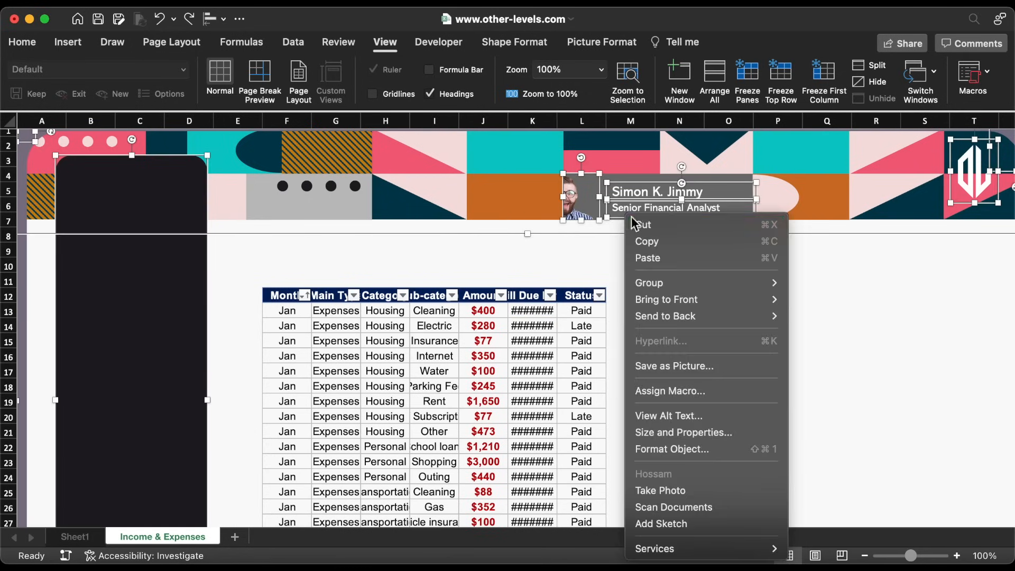
mouse_move(670, 283)
click(802, 284)
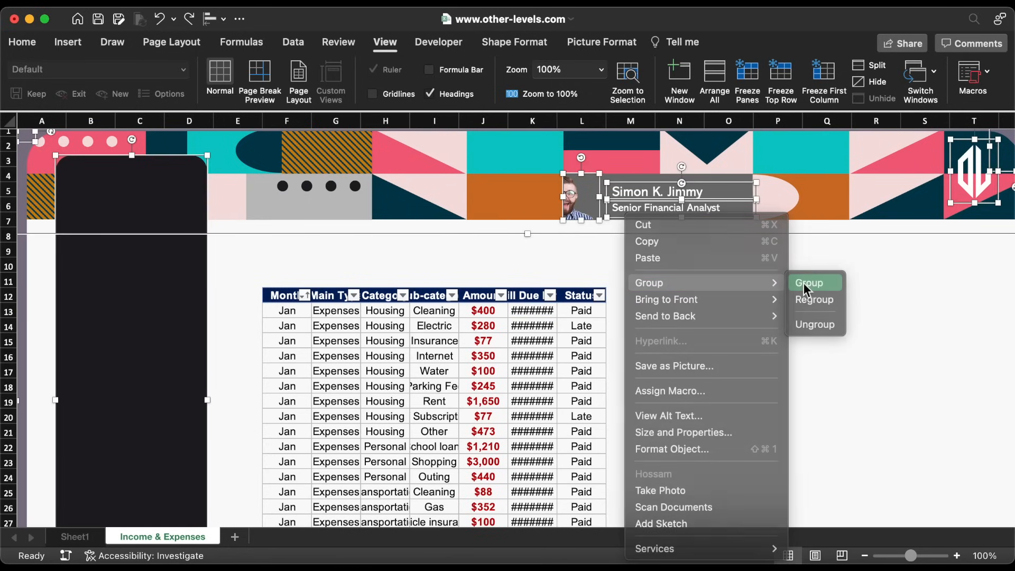
Set the grouped graphics to Don't move or size with cells
key(super+shift+1)
click(876, 188)
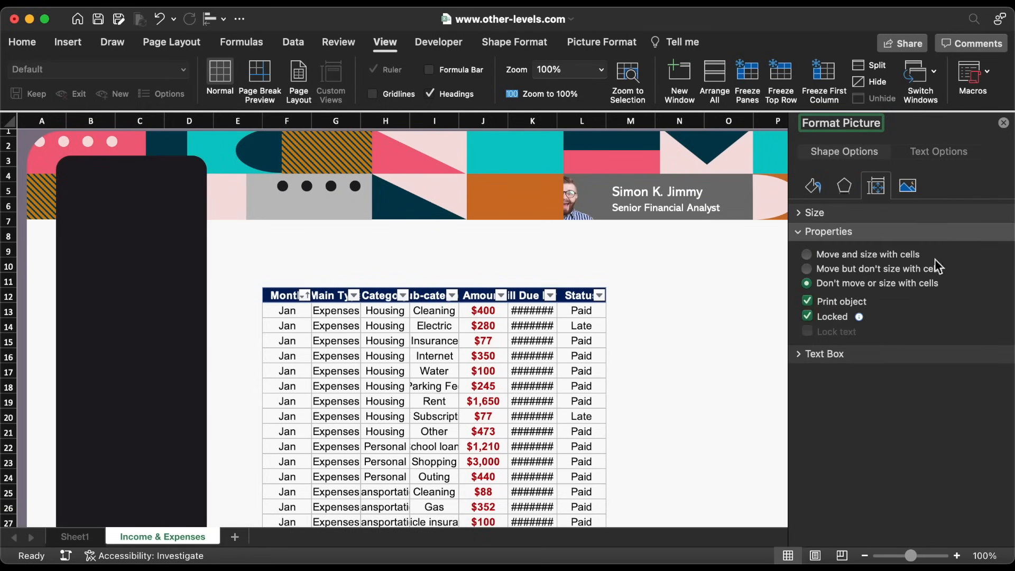
click(1004, 122)
drag(582, 120, 528, 122)
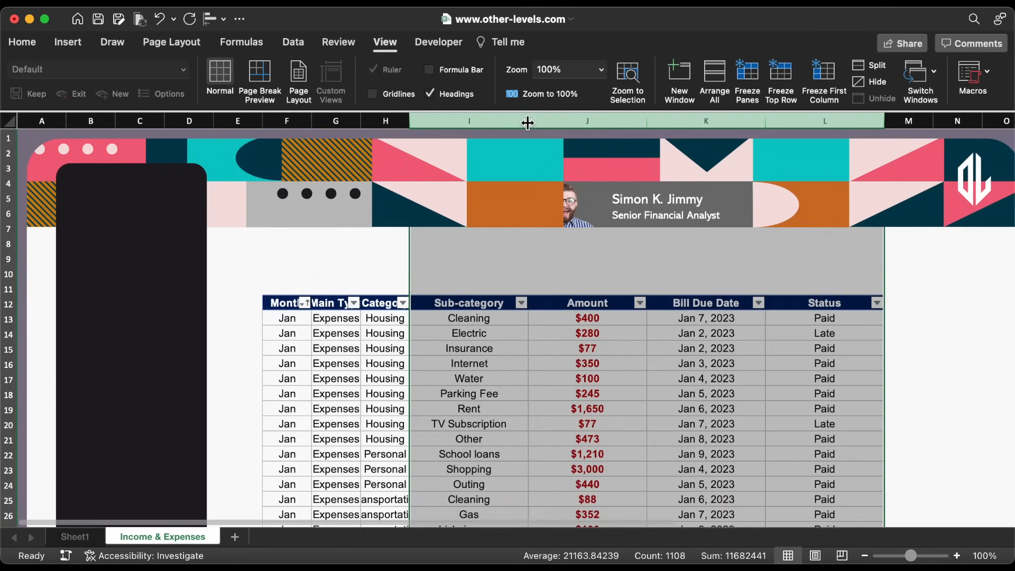
Widen columns I–L so the full dates show, and delete row 9
click(339, 273)
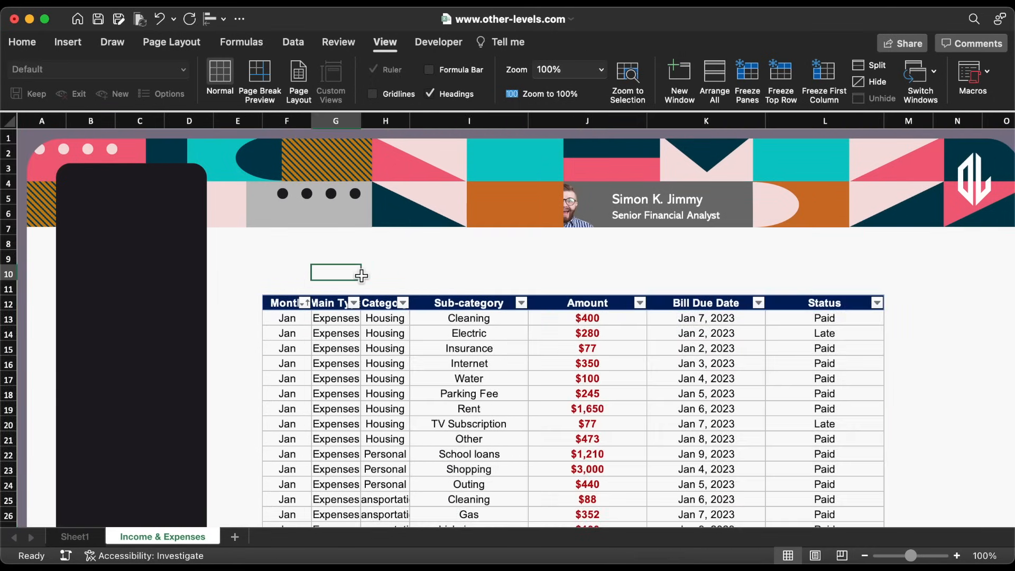
click(11, 260)
click(21, 42)
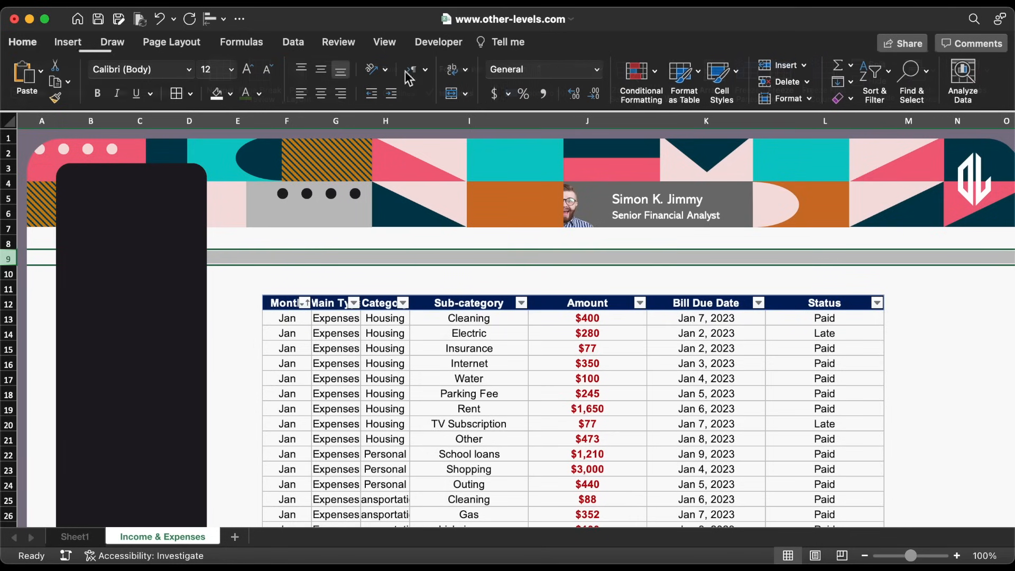
click(771, 81)
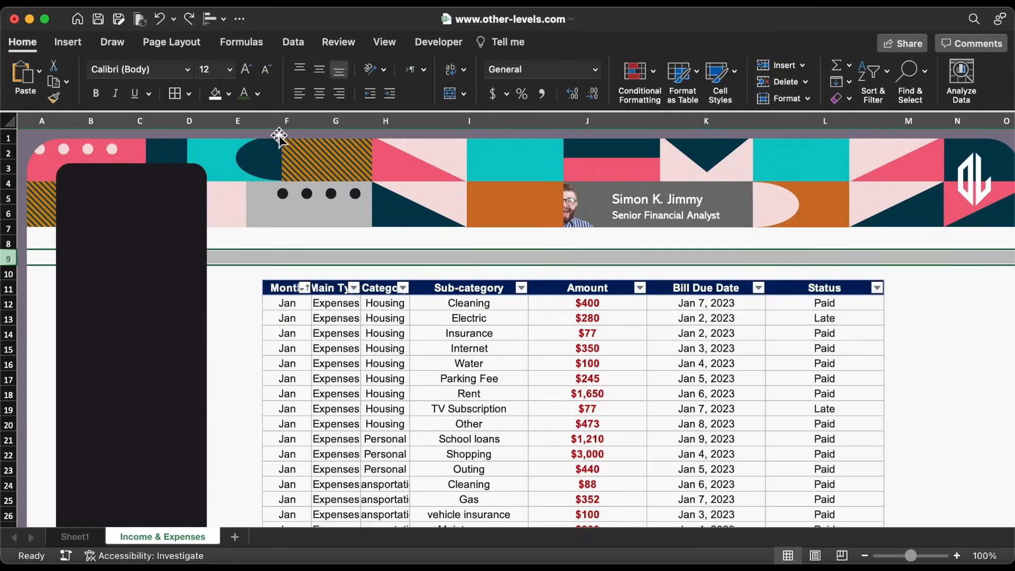
Insert a blank column at E, shifting the table to columns G–M
click(248, 115)
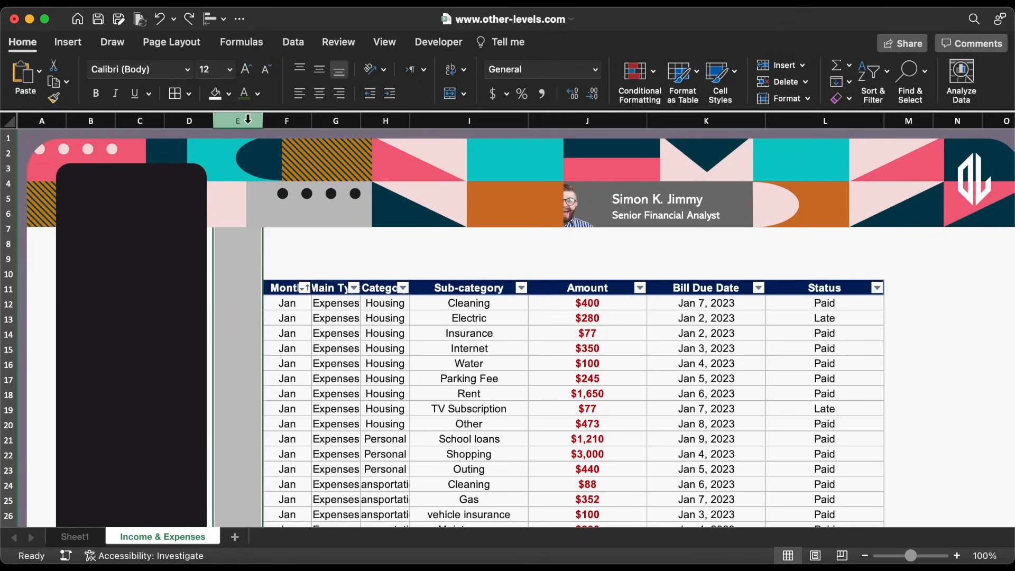
click(771, 64)
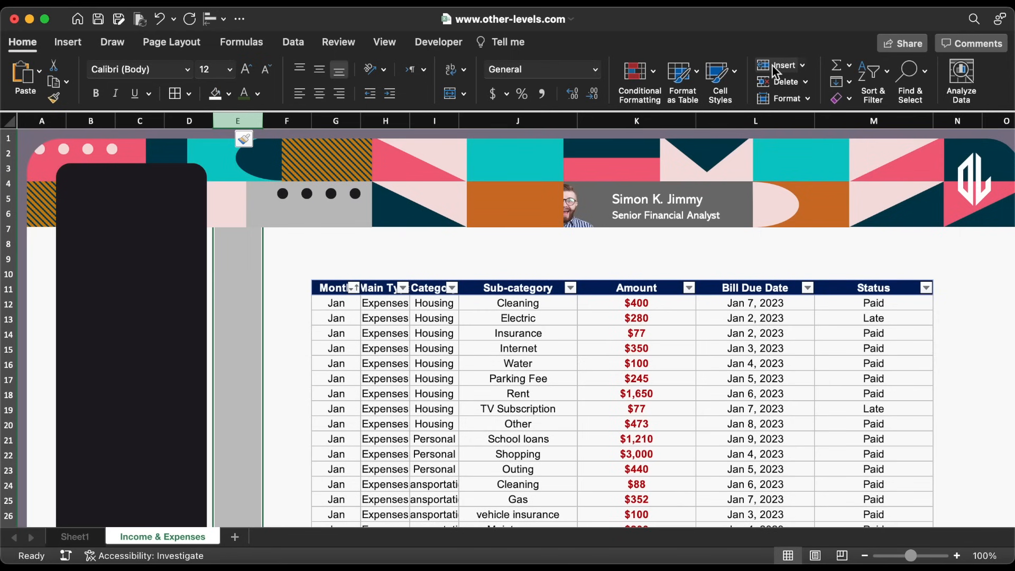
scroll(756, 317, down, 2)
click(756, 300)
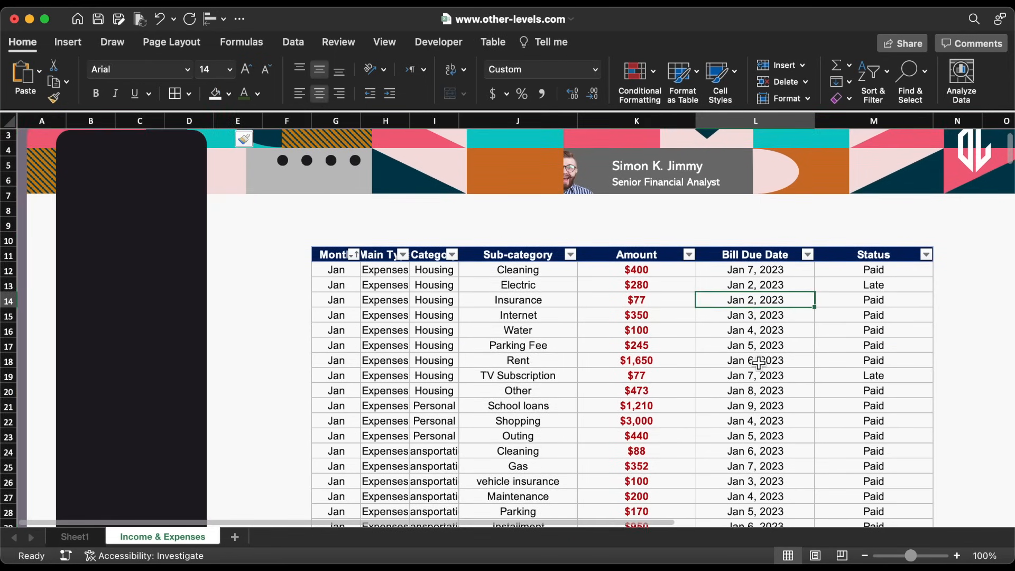
scroll(758, 363, down, 11)
scroll(759, 363, down, 7)
scroll(759, 363, up, 5)
scroll(758, 363, up, 10)
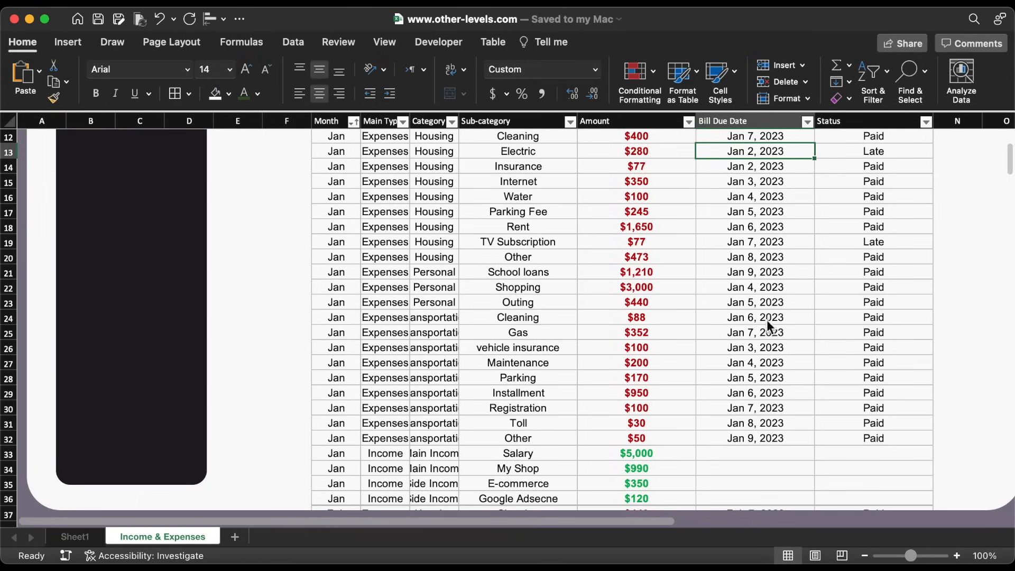
Insert a Month slicer for the table and move it onto the dark sidebar
click(73, 42)
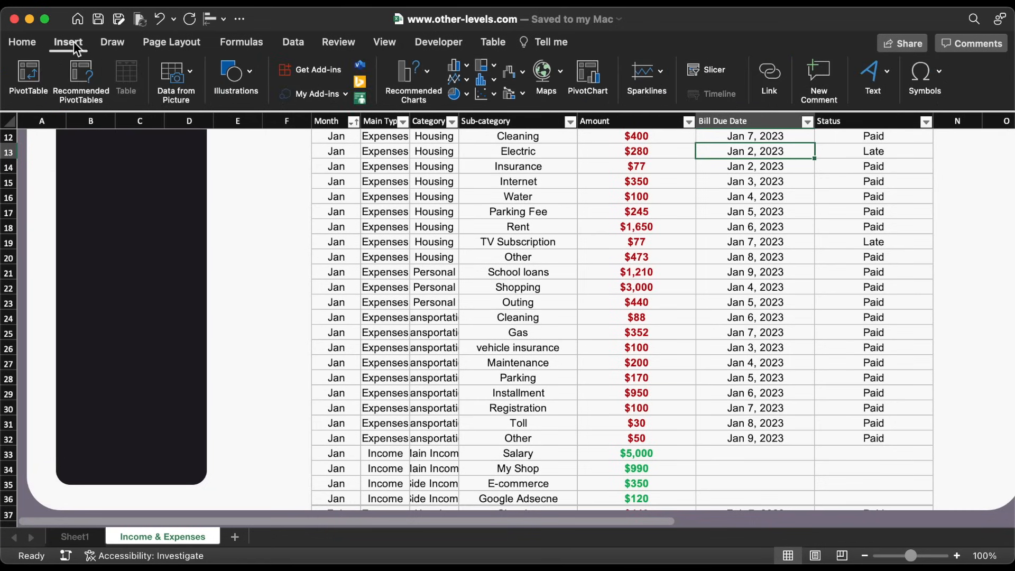
click(711, 69)
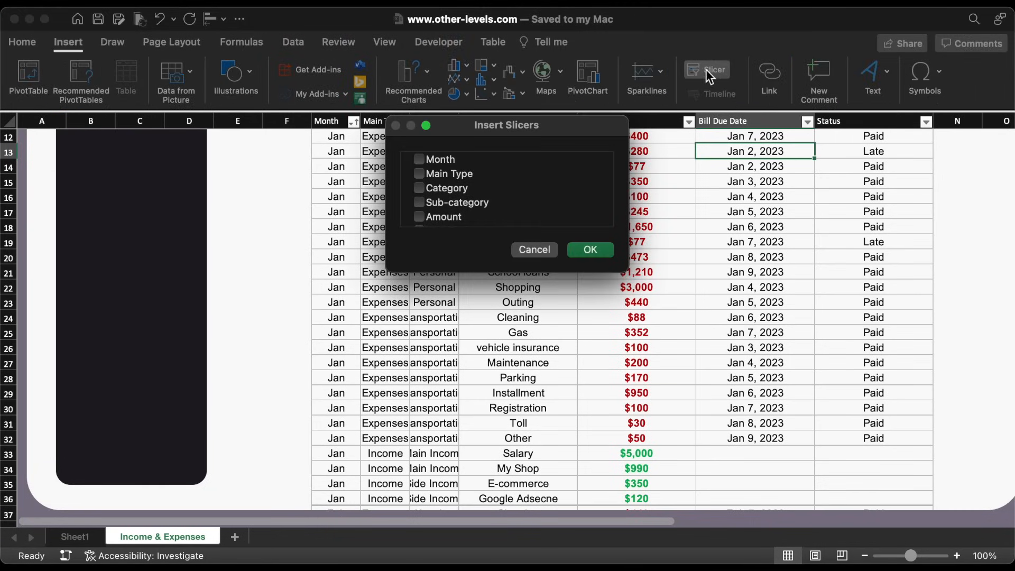
click(584, 252)
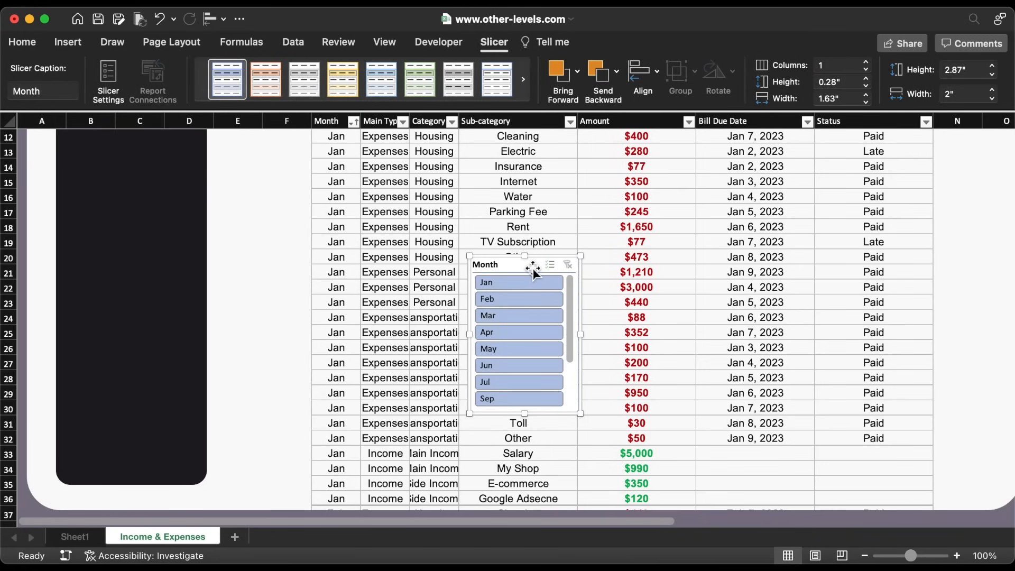
drag(509, 267, 118, 283)
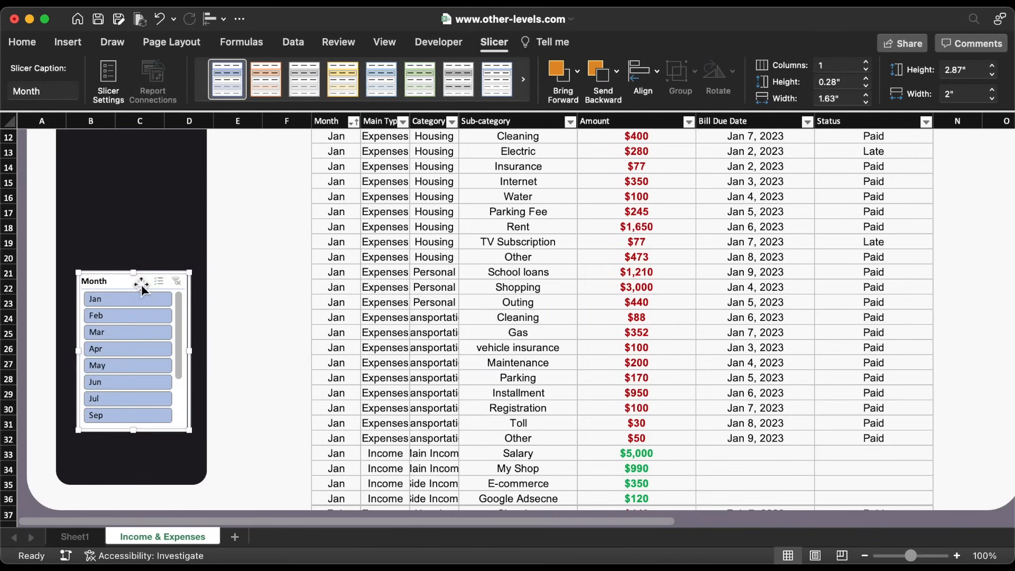
Test the slicer on Jan through Apr, then clear the filter to show all months
click(131, 303)
click(131, 315)
click(131, 332)
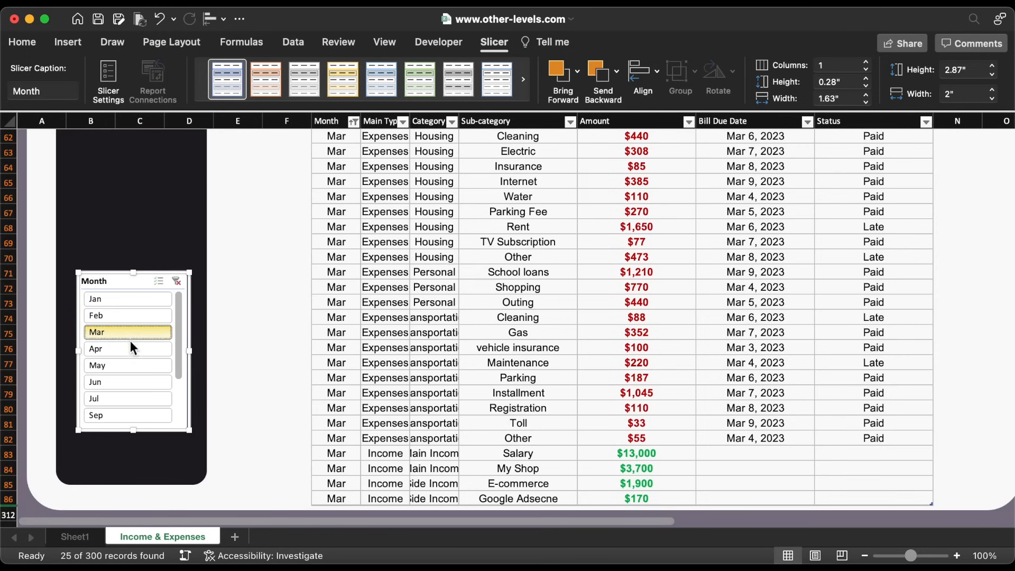
click(129, 348)
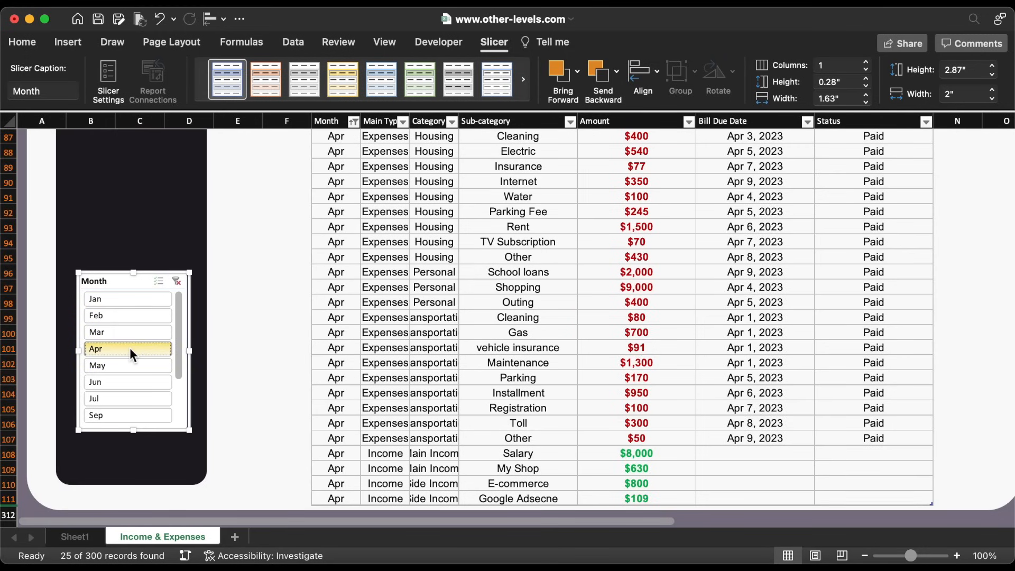
click(175, 282)
scroll(444, 268, up, 5)
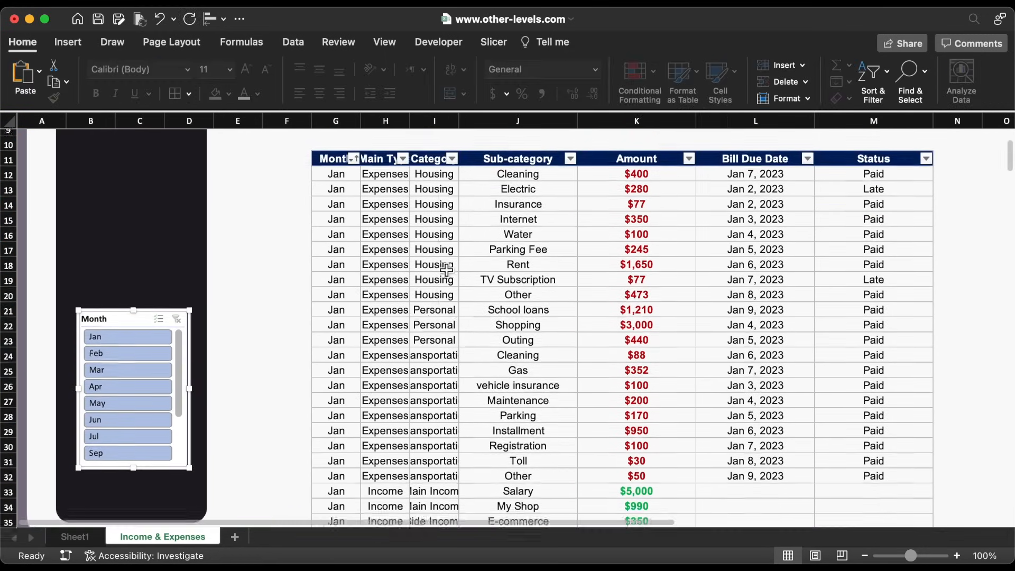
scroll(447, 270, up, 4)
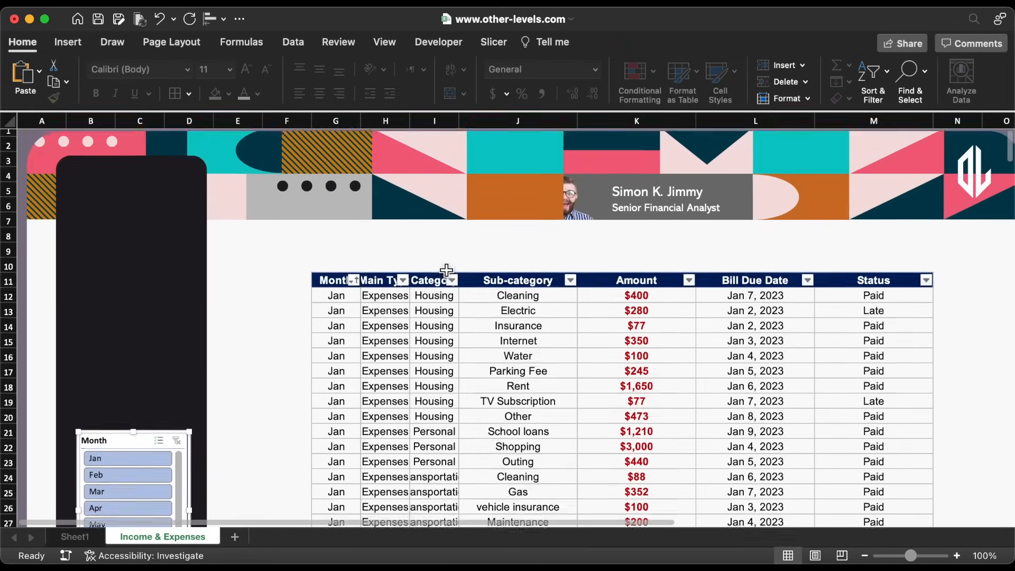
Draw a text box above the expense table and set its font to Abadi 14
click(74, 43)
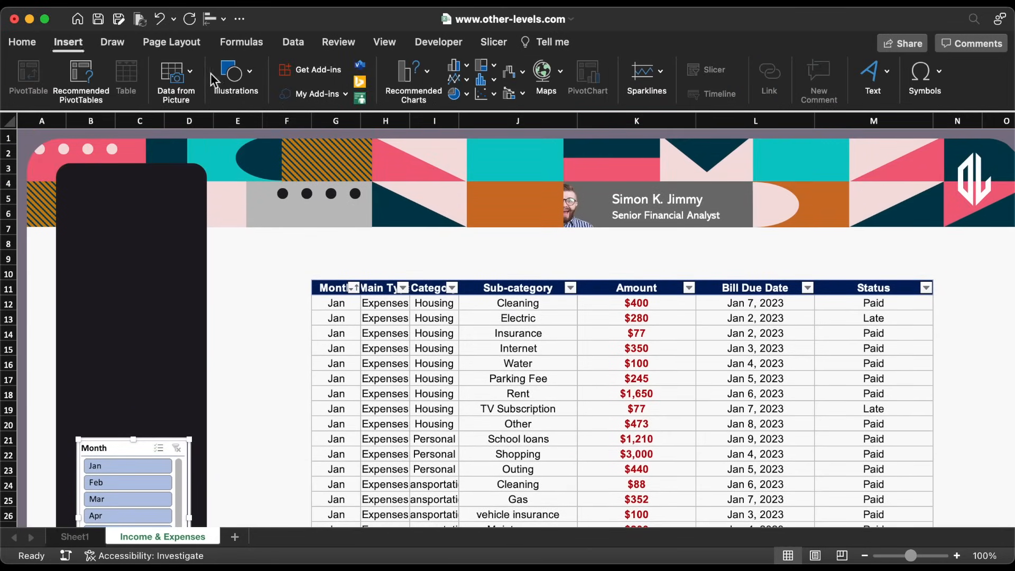
click(233, 77)
click(168, 123)
click(199, 164)
drag(472, 242, 571, 272)
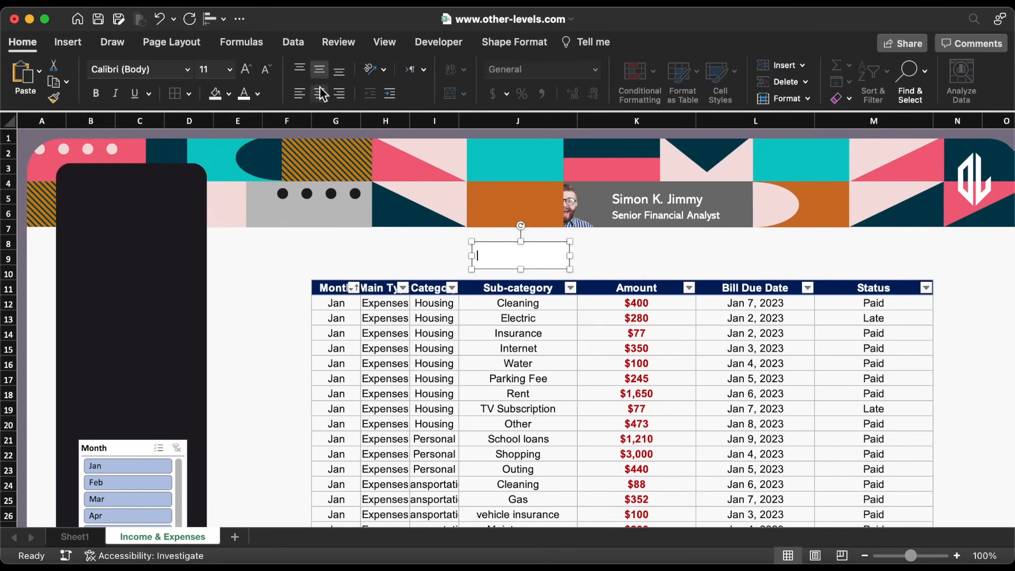
click(230, 70)
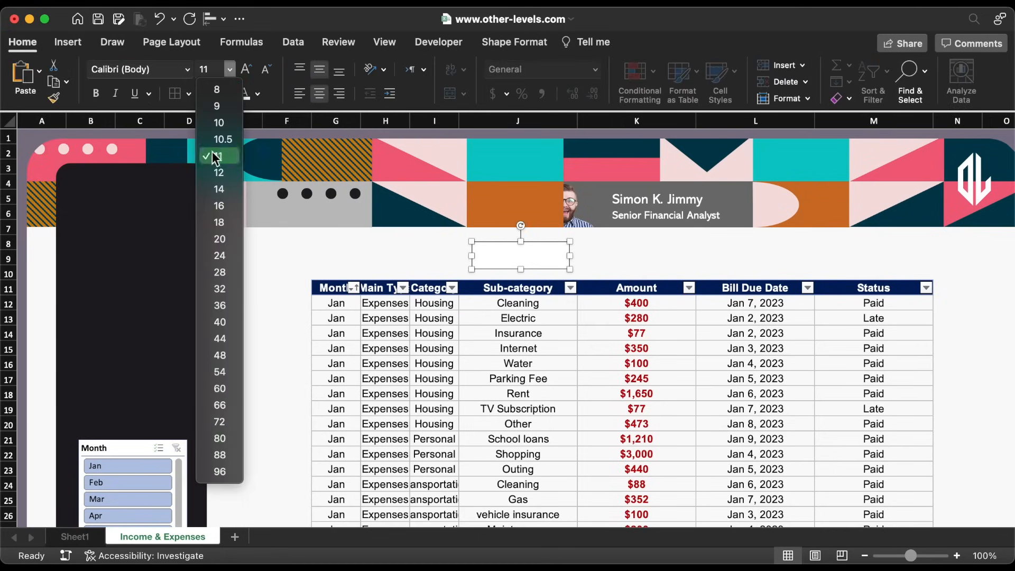
click(229, 190)
click(187, 69)
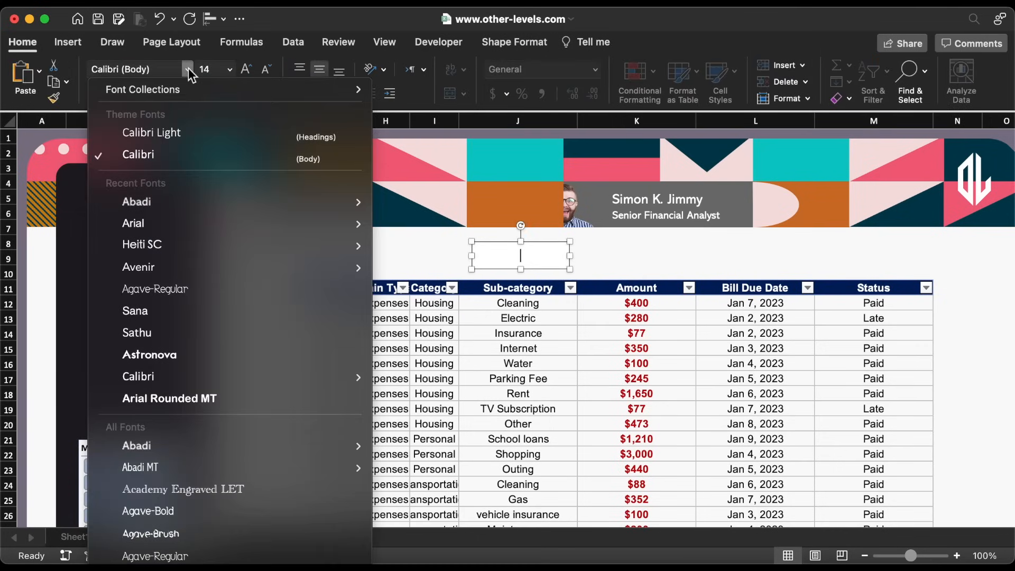
click(166, 200)
Paste the Sub-category heading from J11 into the text box and colour it grey
click(534, 292)
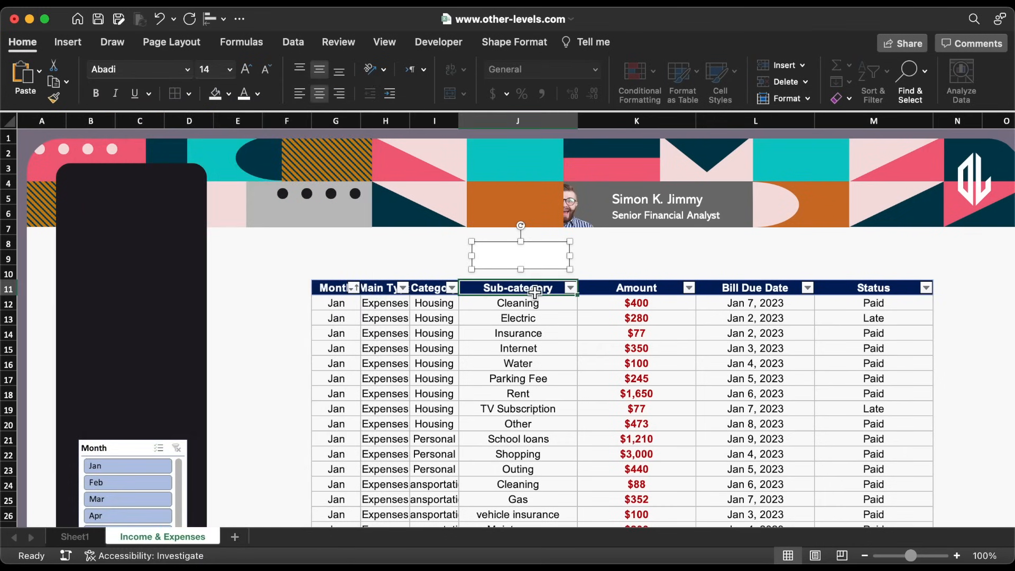
key(super+c)
click(527, 264)
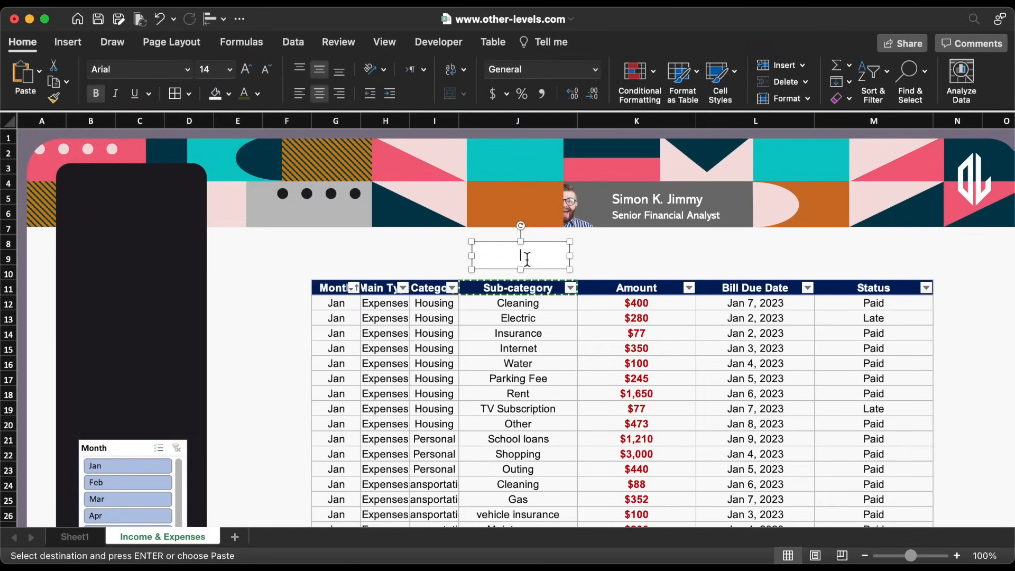
key(super+v)
key(super+a)
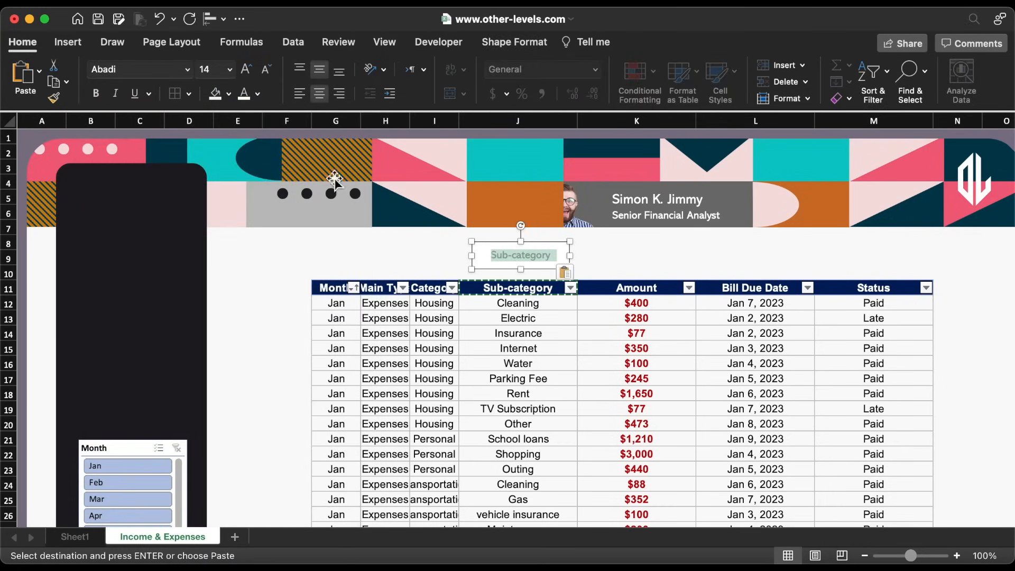
click(258, 94)
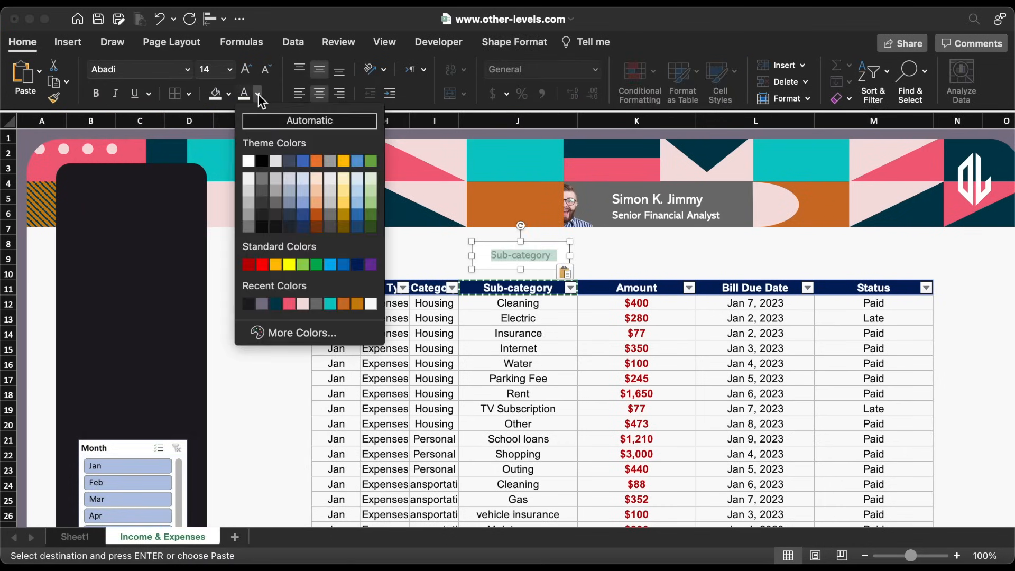
click(247, 227)
click(521, 318)
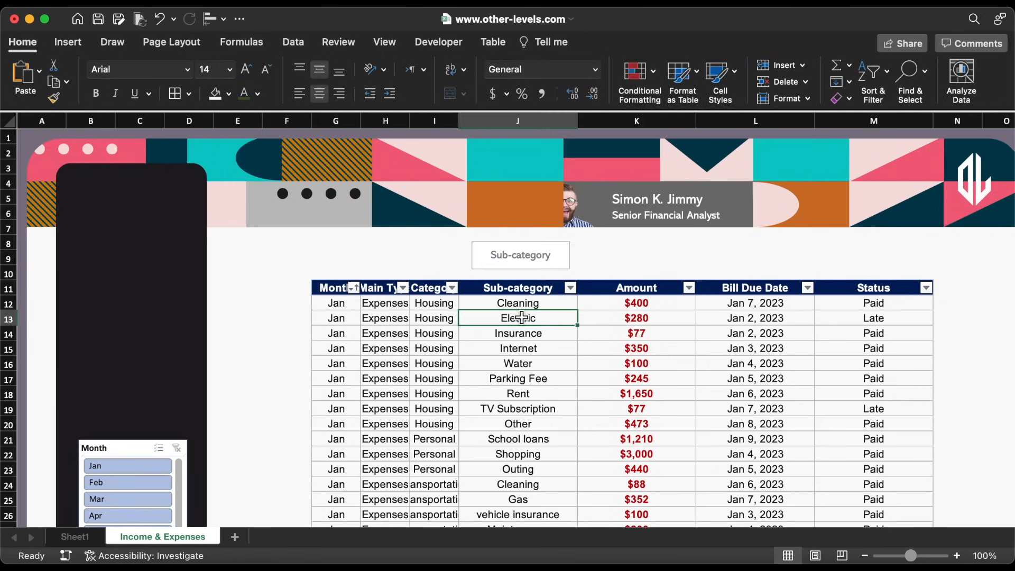
key(super+a)
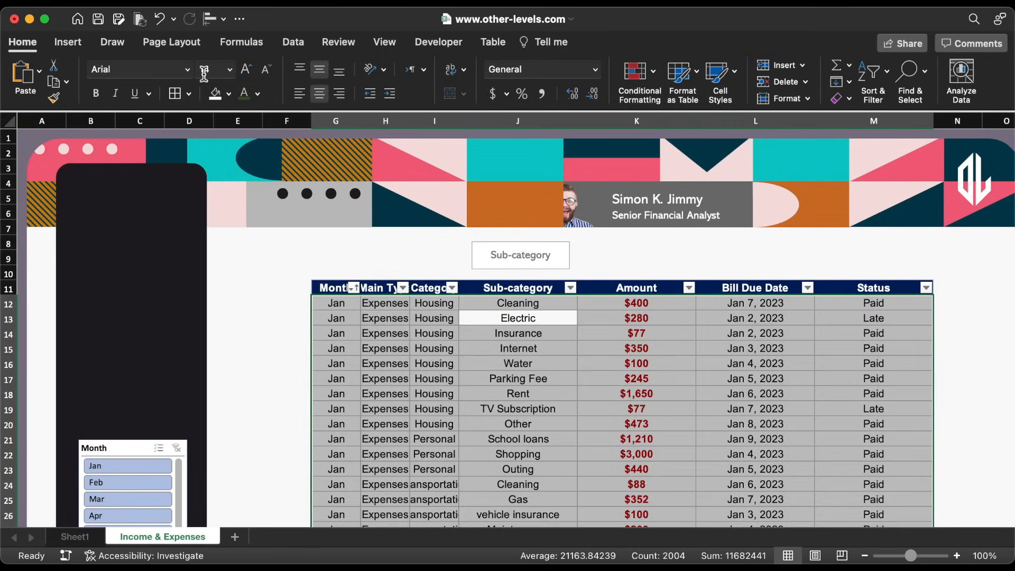
Apply the Abadi font and No Border to the expense table
click(188, 67)
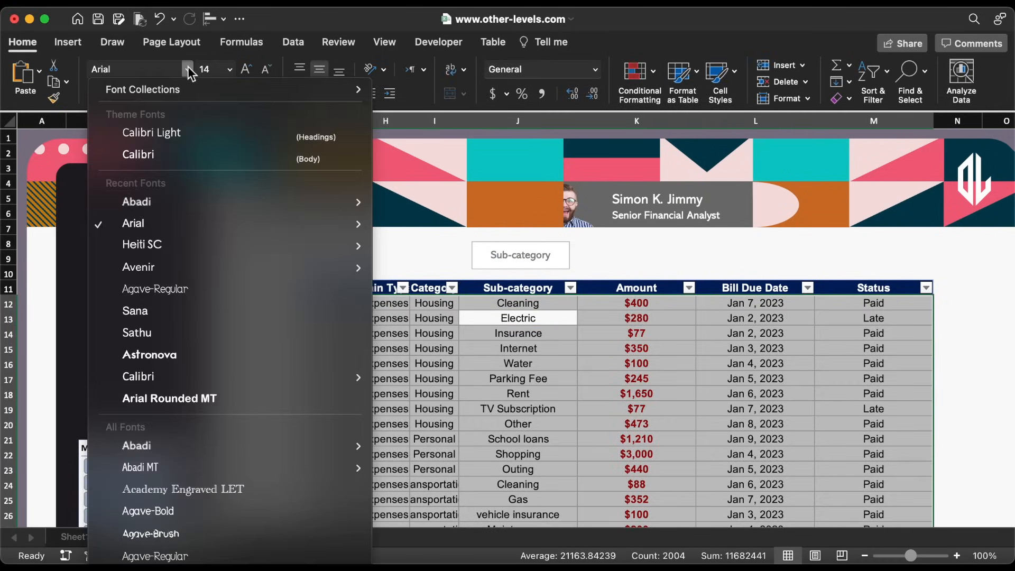
click(167, 202)
click(190, 93)
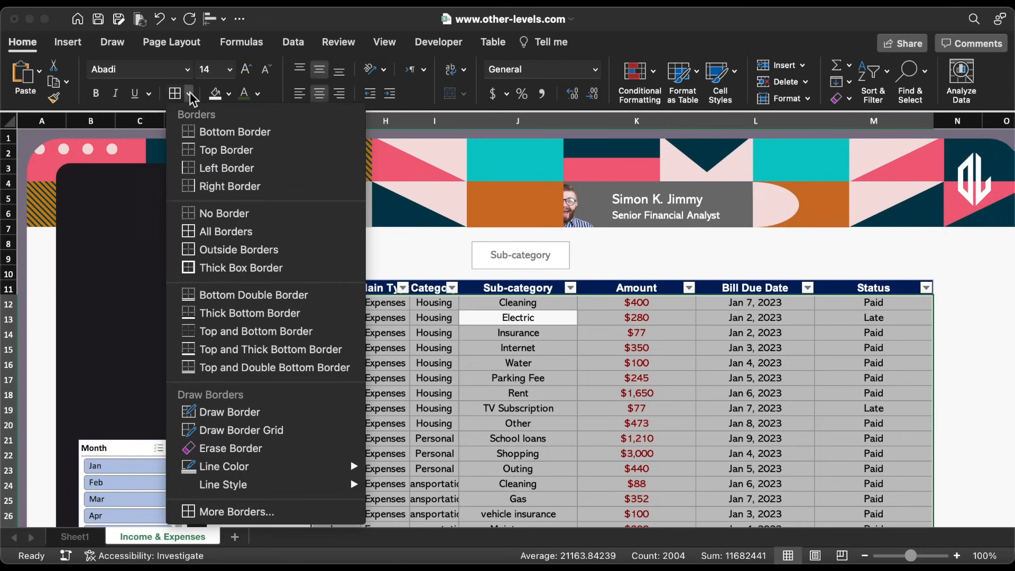
click(277, 215)
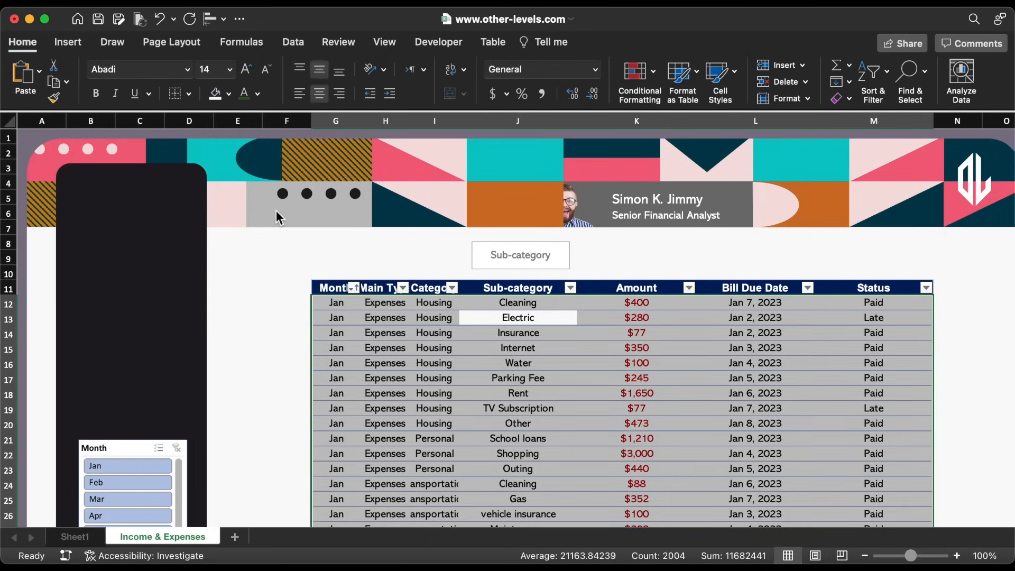
Turn off the header row and banded rows and apply the first Light table style
click(493, 42)
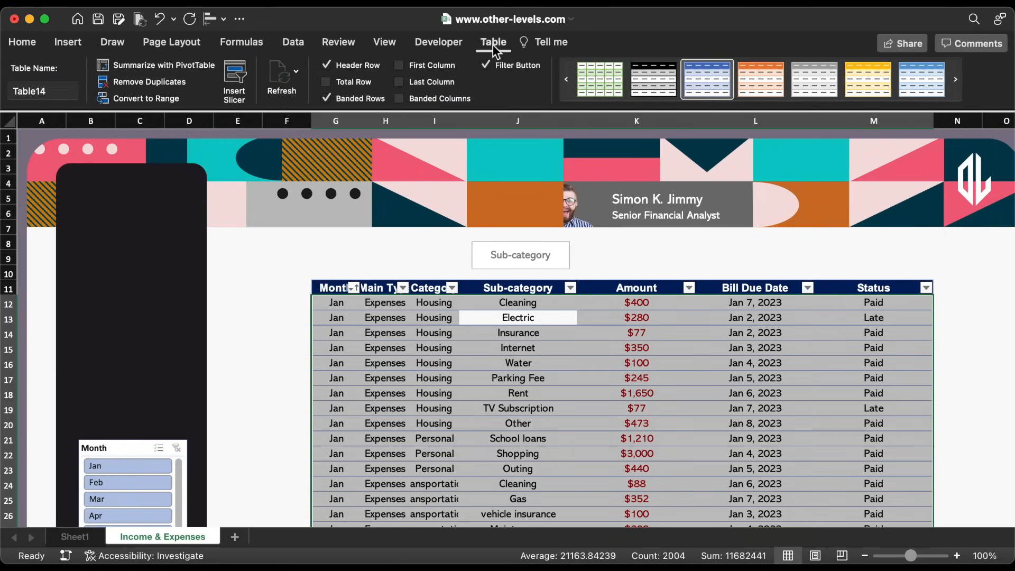
click(761, 105)
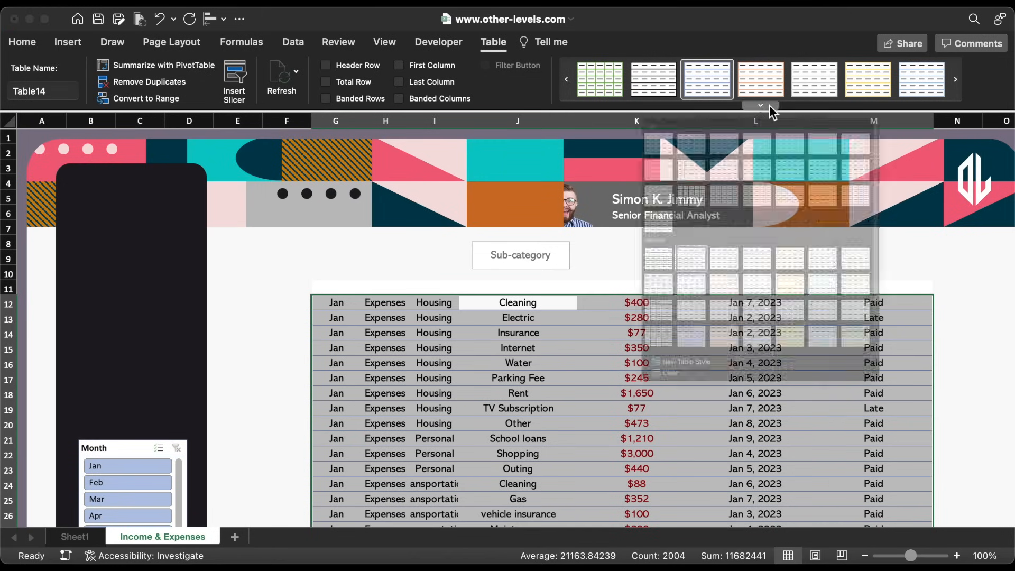
click(601, 167)
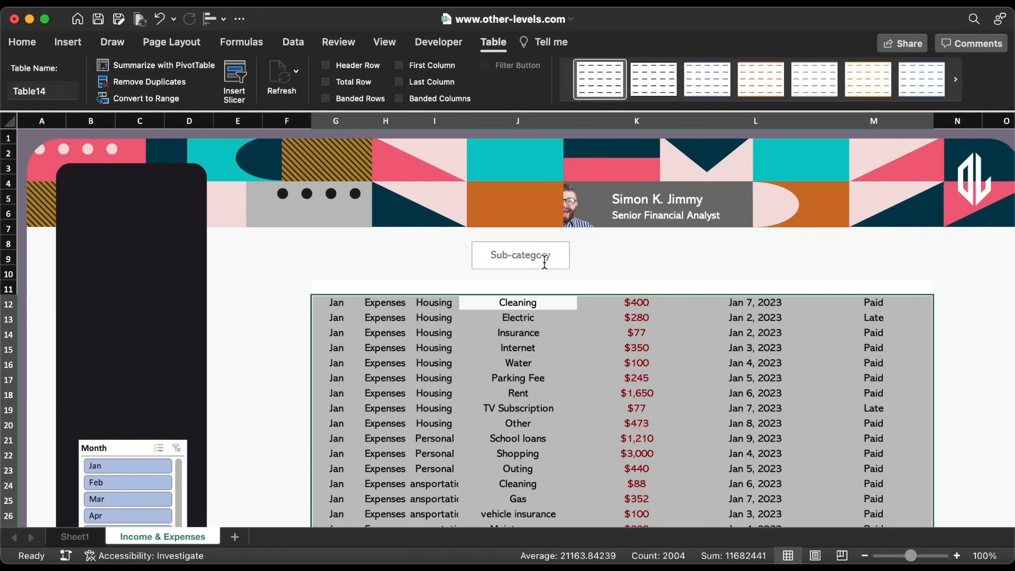
Select the Sub-category text box and bring up its Shape Outline colours
click(544, 262)
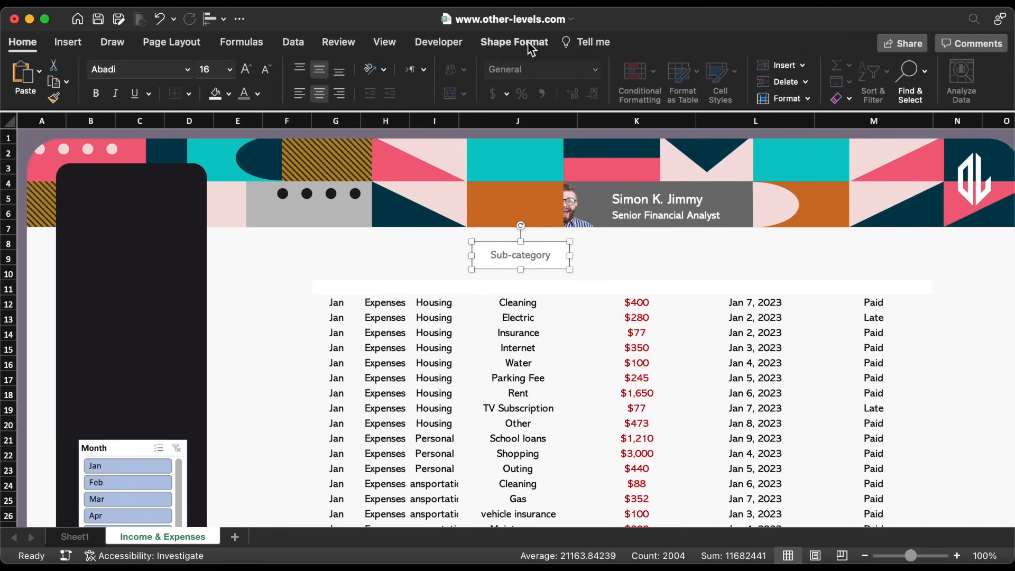
click(528, 43)
click(309, 70)
Give the Sub-category label no outline colour and no fill
click(313, 118)
click(280, 71)
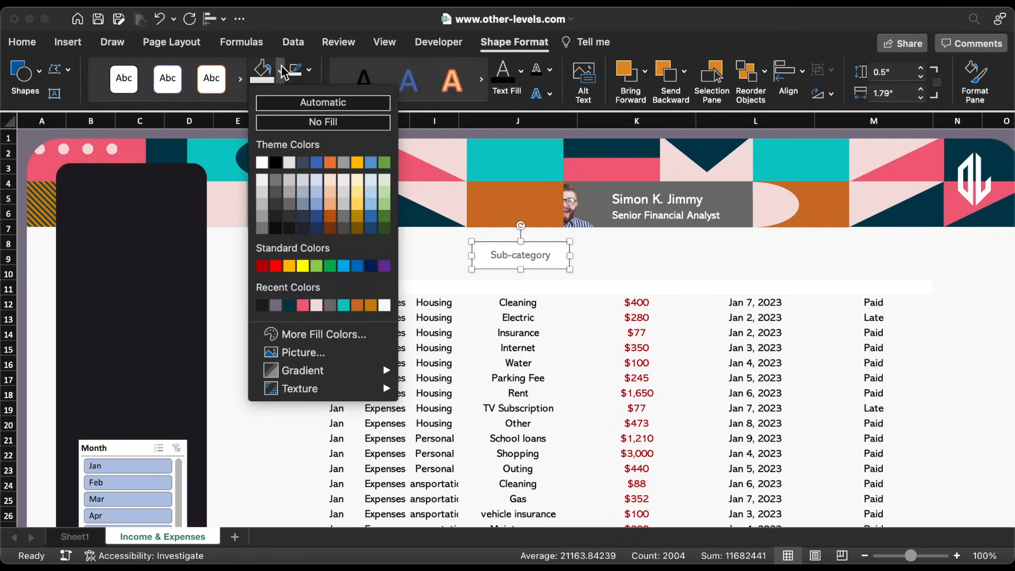
click(306, 123)
Format-paint cell I9's plain formatting across row 11, columns G to M
click(417, 256)
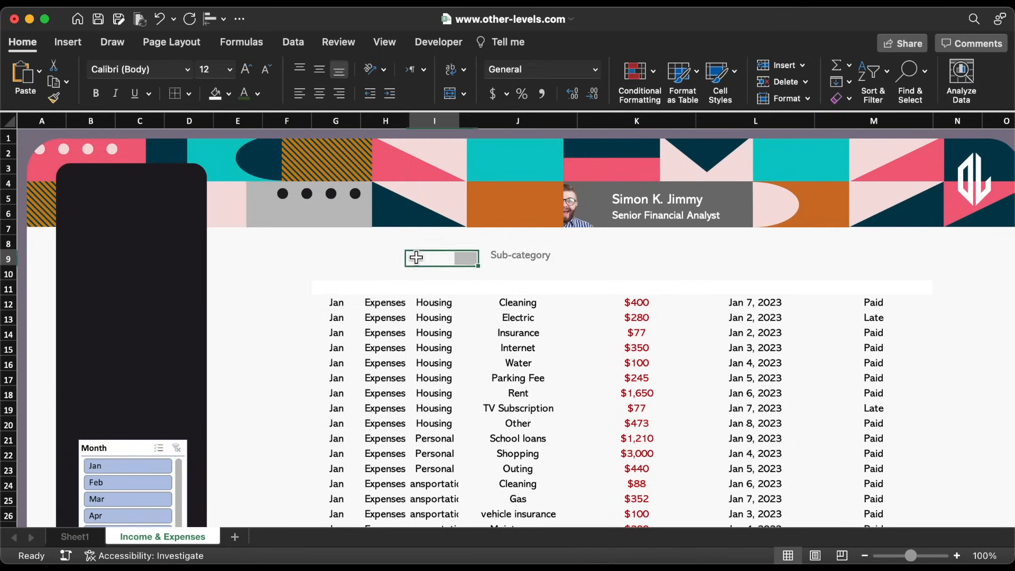
double_click(54, 97)
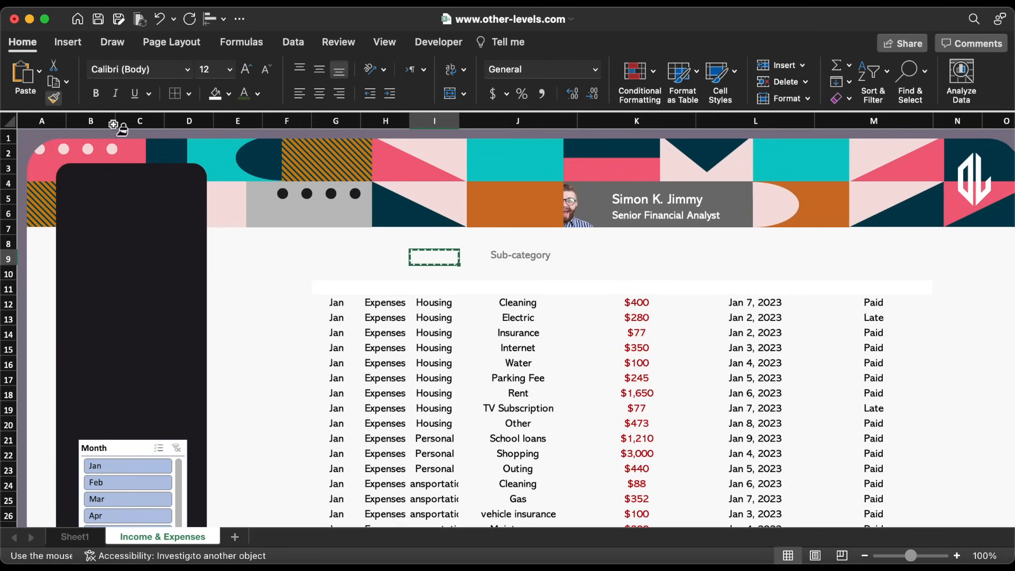
click(335, 288)
drag(707, 305, 921, 291)
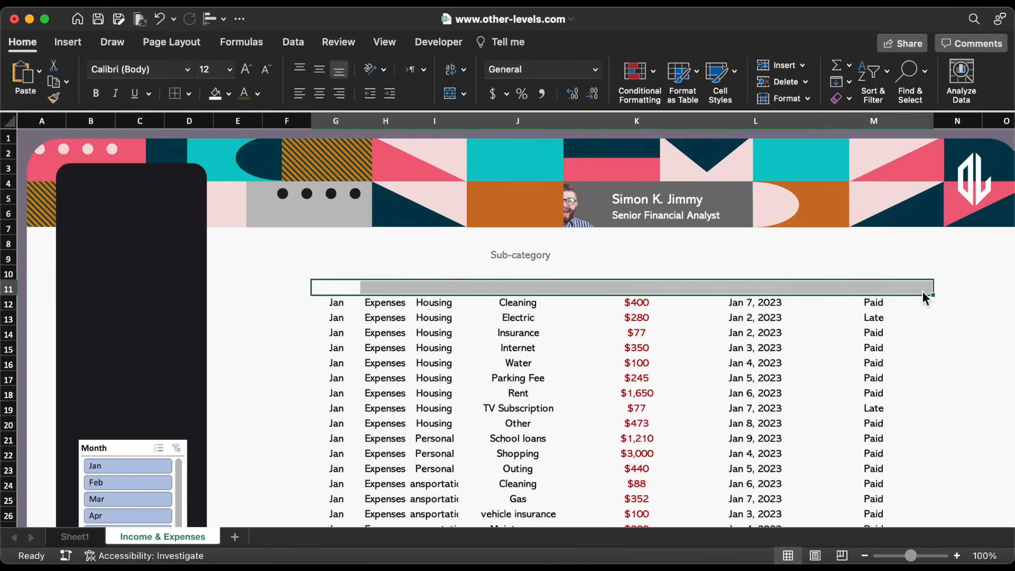
Left-align the sub-category entries and colour them and the due dates in column L dark teal
click(522, 306)
key(super+shift+Down)
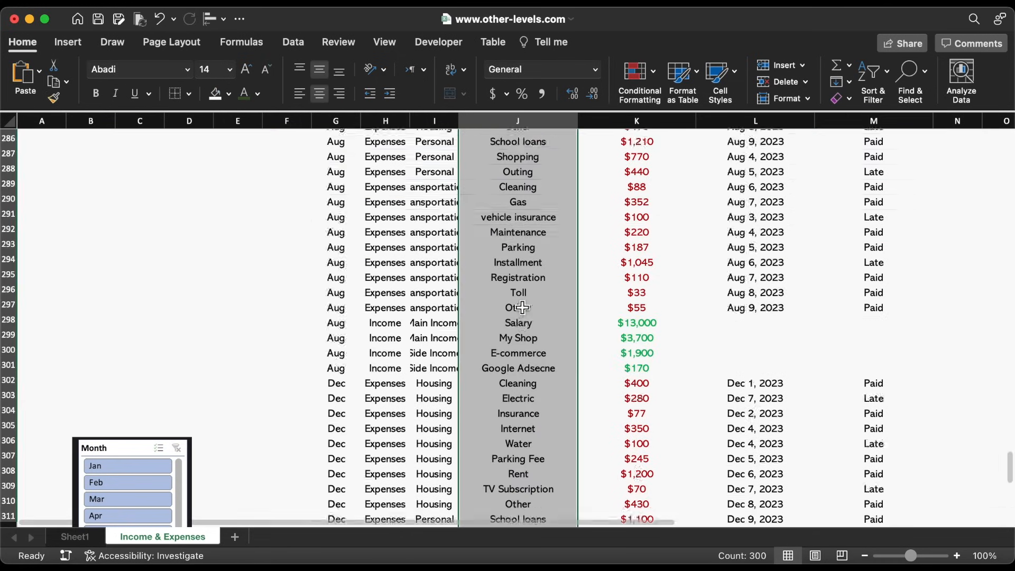
click(299, 94)
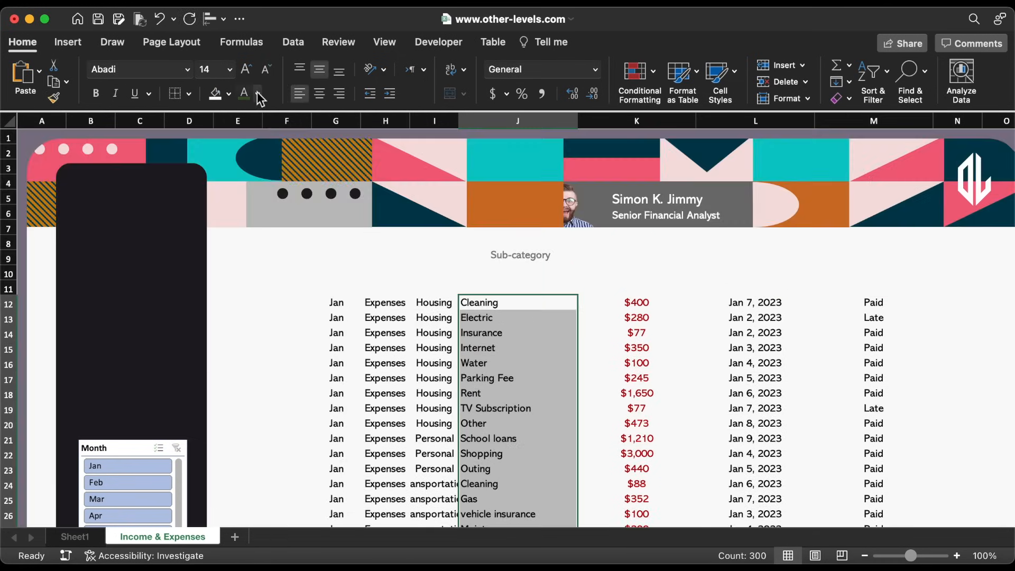
click(257, 94)
click(276, 303)
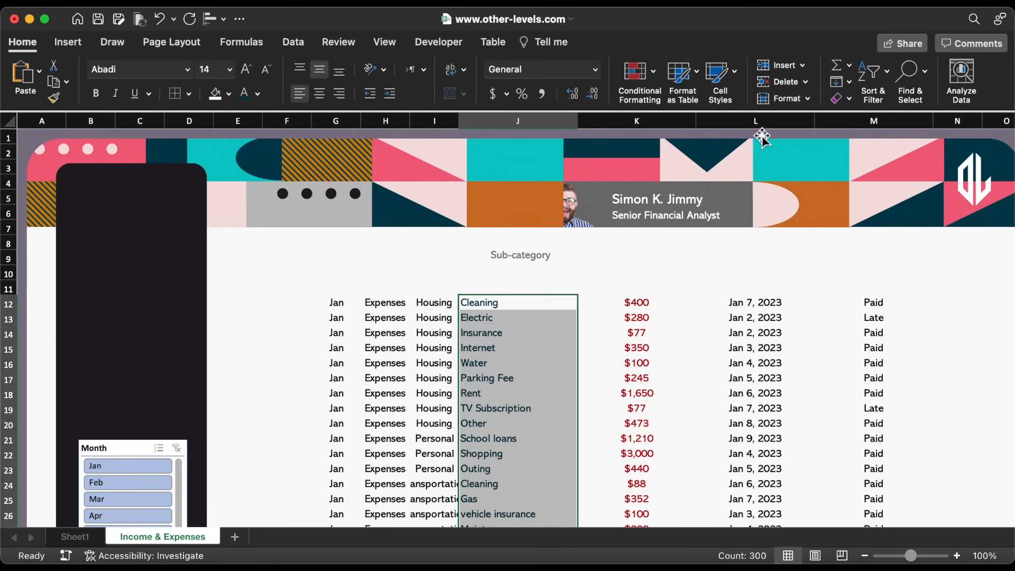
click(759, 121)
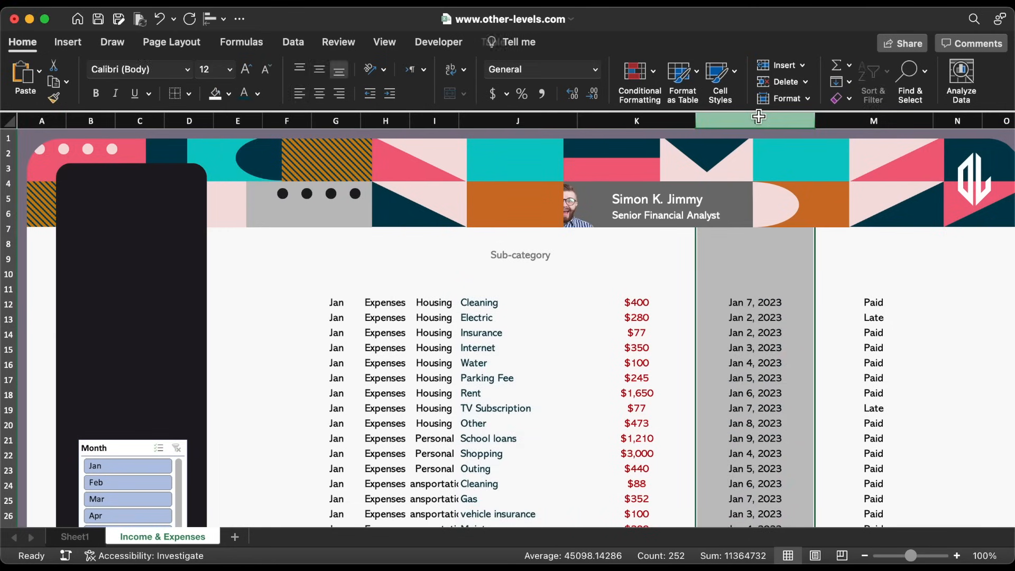
click(244, 96)
Duplicate the label into Amount, Bill Due Date and Status headings above their columns
click(542, 256)
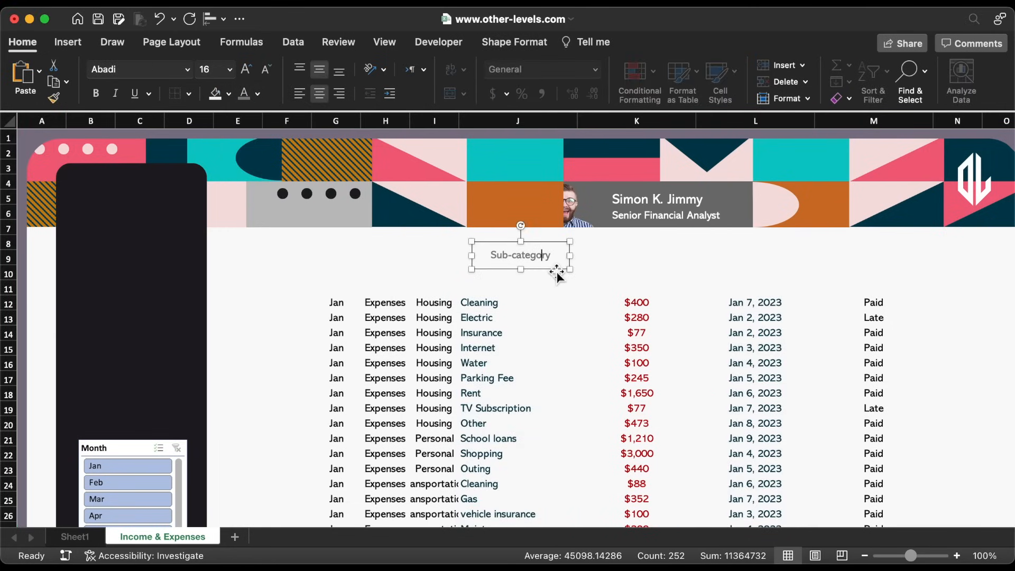
drag(556, 271, 656, 284)
triple_click(635, 268)
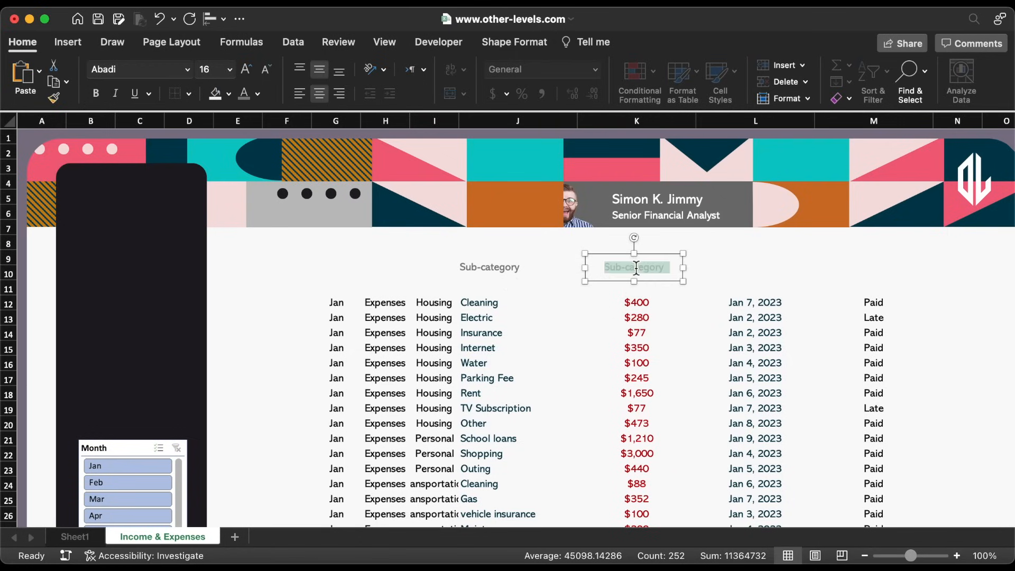
text(Amount)
drag(585, 267, 740, 281)
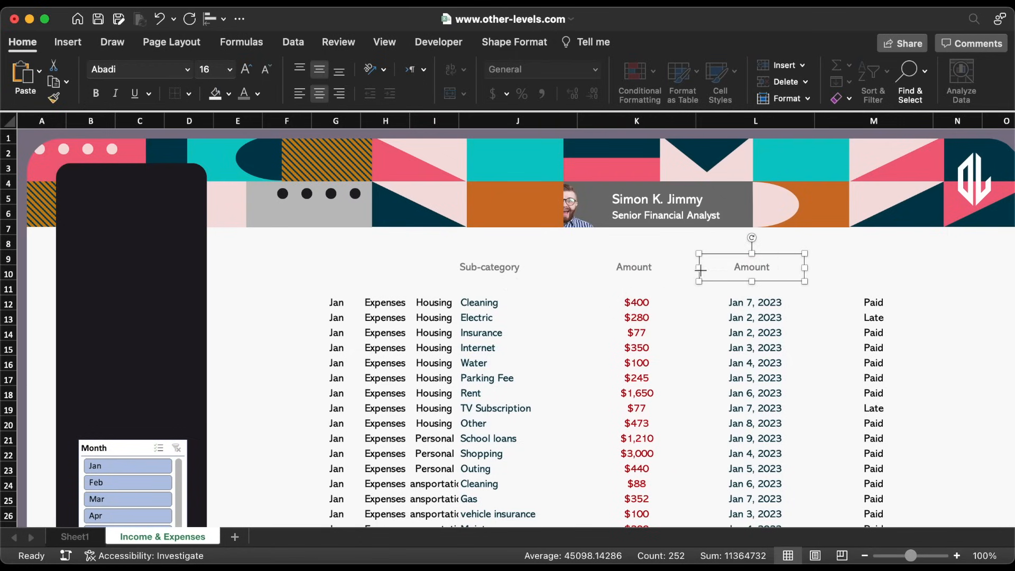
text(Bill Due Date)
drag(725, 285, 846, 293)
key(Return)
key(super+a)
text(S)
drag(930, 270, 905, 267)
Draw a straight horizontal line under the table's column headings
click(69, 42)
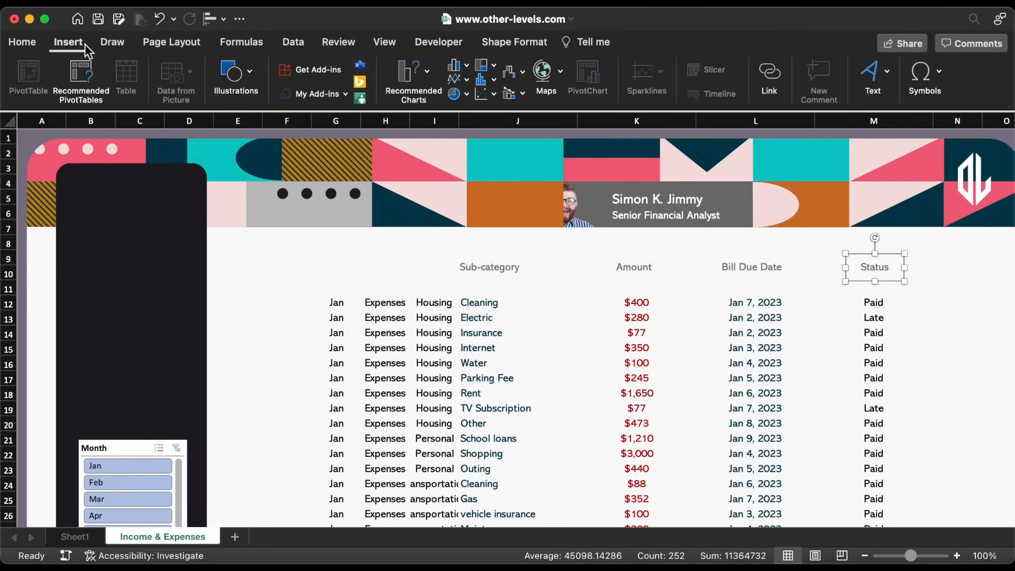
click(232, 82)
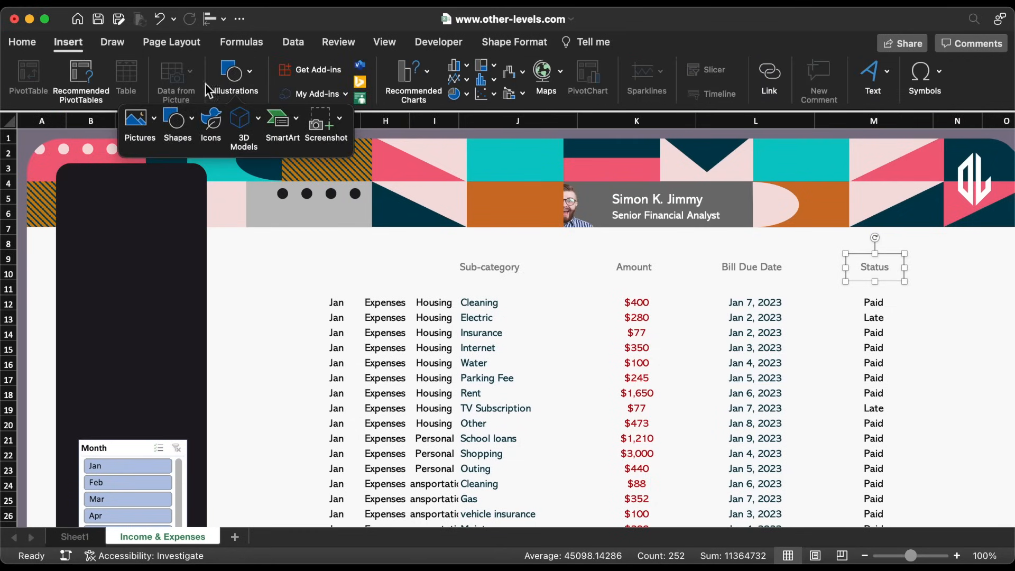
click(178, 120)
click(223, 168)
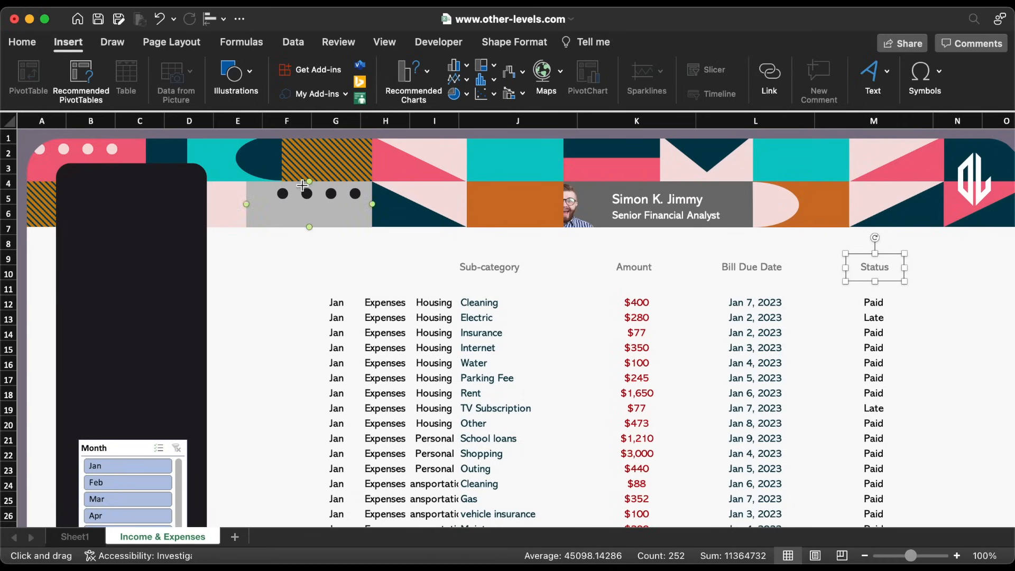
drag(914, 283, 450, 283)
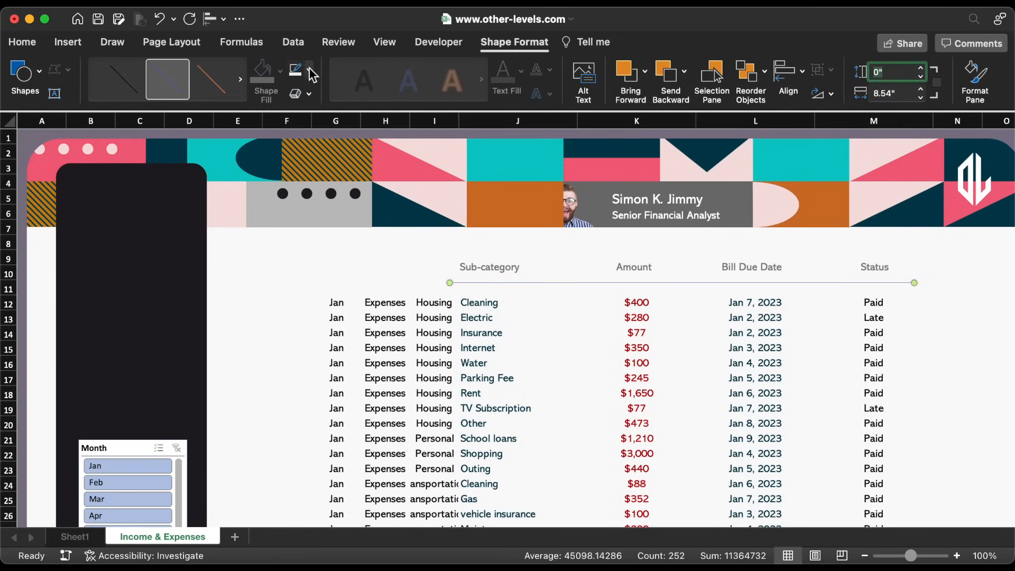
Make the line light grey, dashed and ½ pt thick
click(312, 75)
click(304, 201)
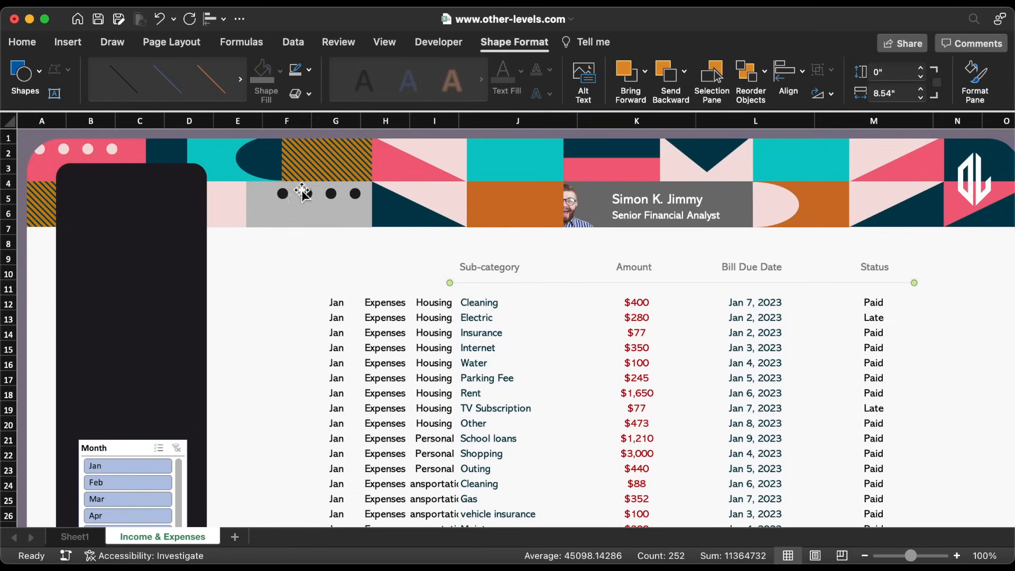
click(311, 74)
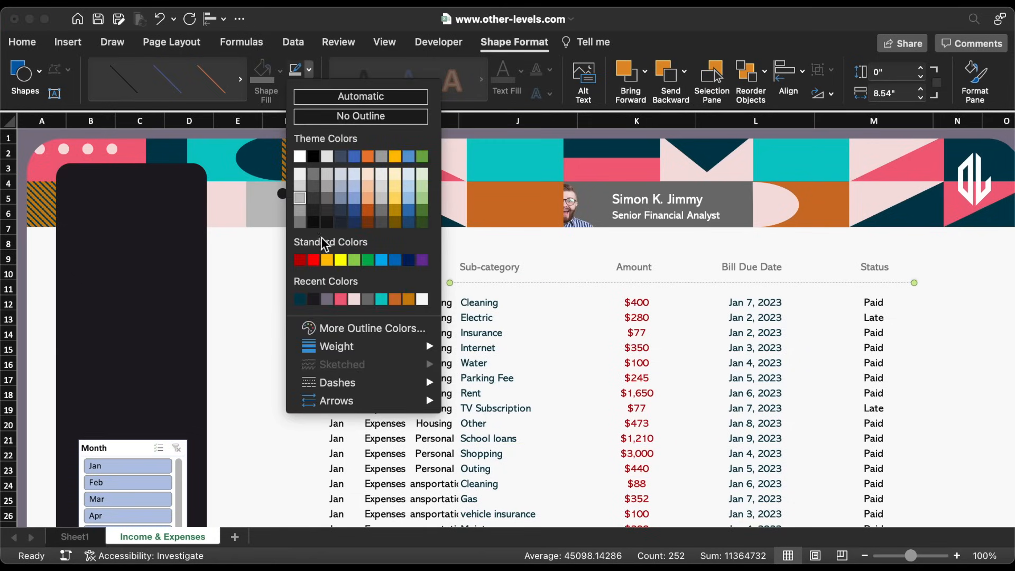
mouse_move(365, 389)
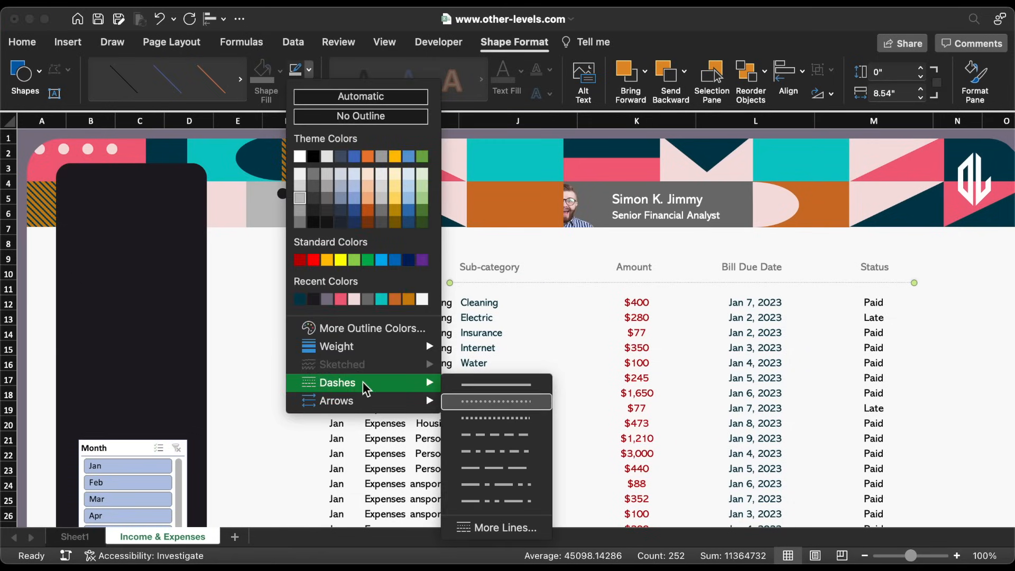
click(510, 437)
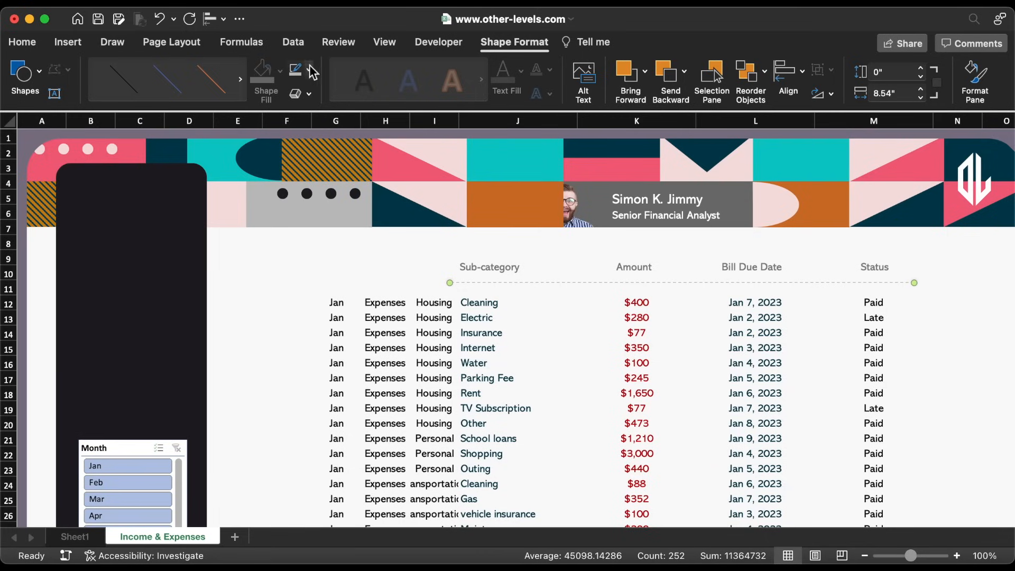
click(312, 72)
mouse_move(362, 346)
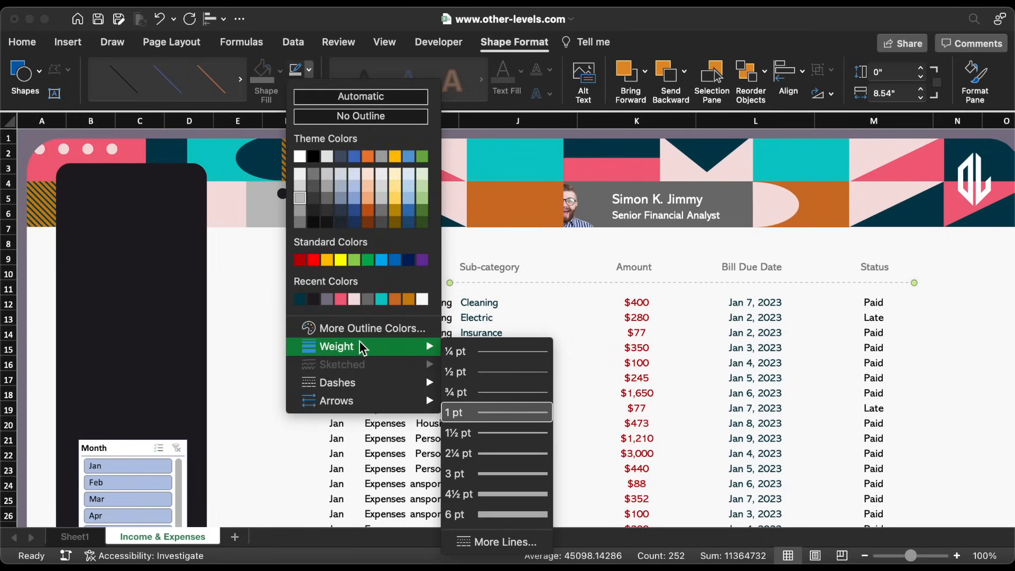
click(522, 377)
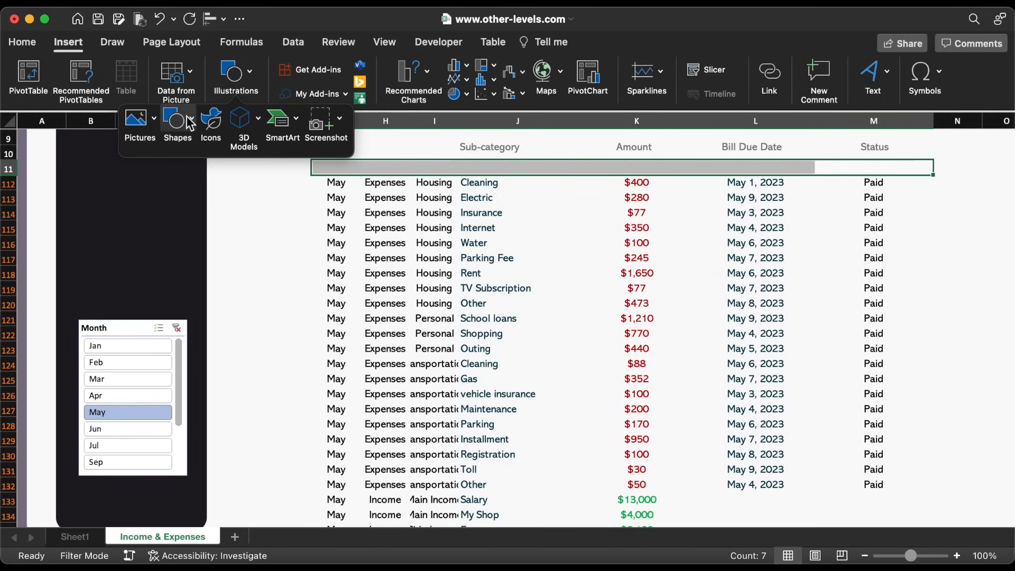
Draw a tall rounded-rectangle card and shorter 2.42-inch cards stacked beside it
click(189, 124)
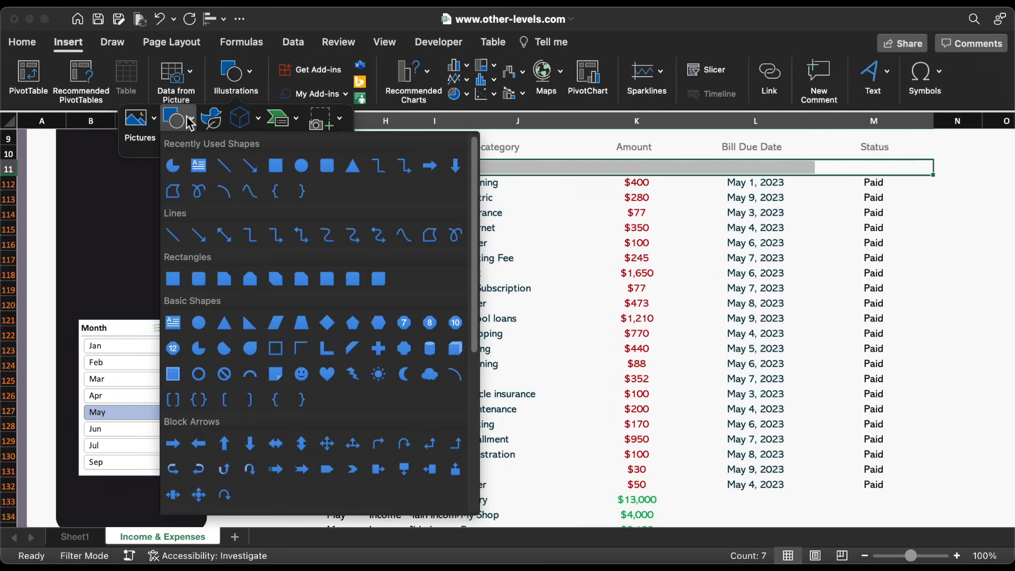
click(327, 166)
drag(408, 180, 316, 493)
drag(314, 334, 308, 334)
drag(321, 178, 321, 182)
drag(344, 281, 383, 306)
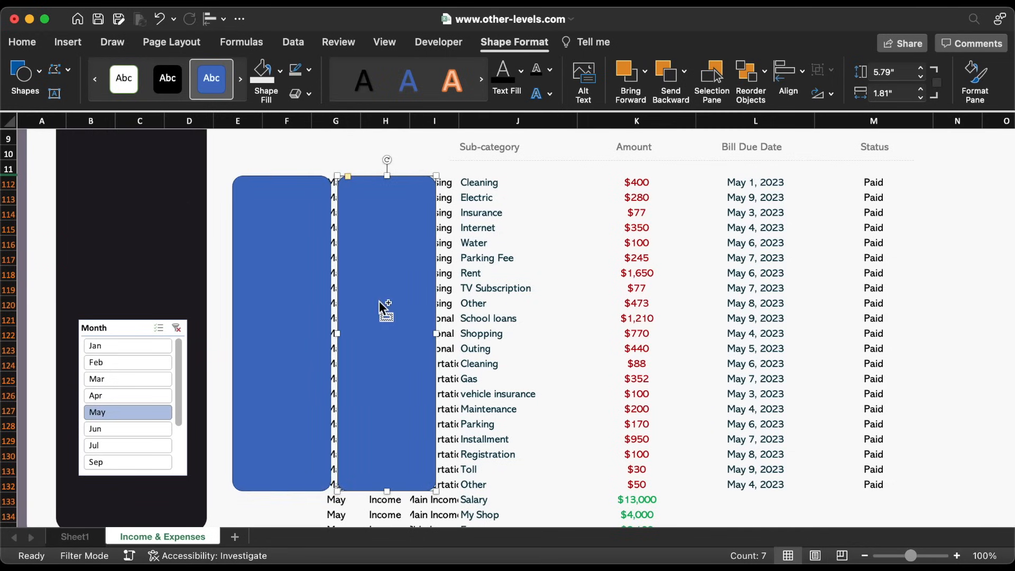
drag(389, 492, 434, 309)
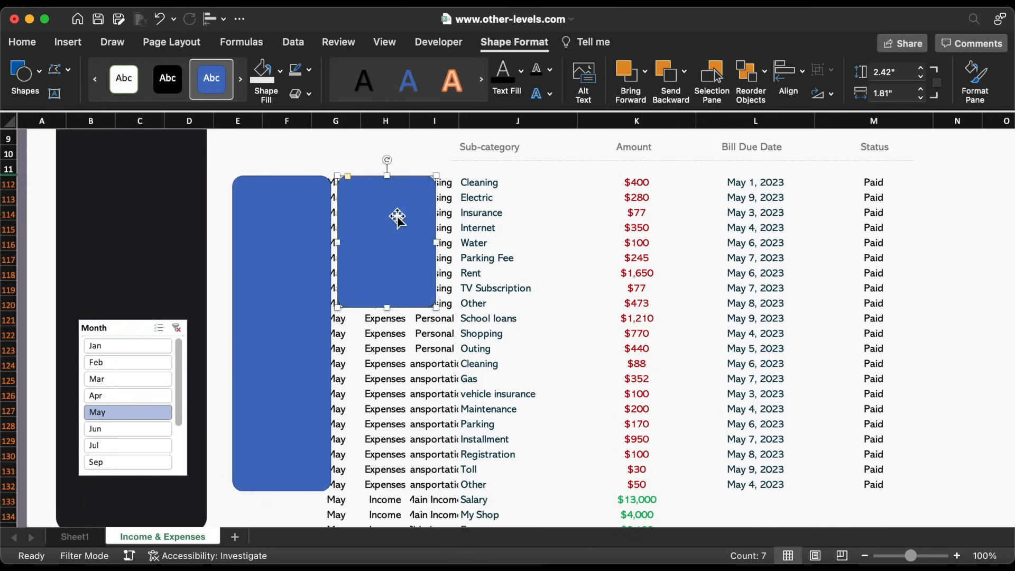
drag(398, 216, 407, 354)
drag(386, 445, 404, 489)
Bottom-align the lowest card with the tall card and distribute the three right cards vertically
shift+click(314, 407)
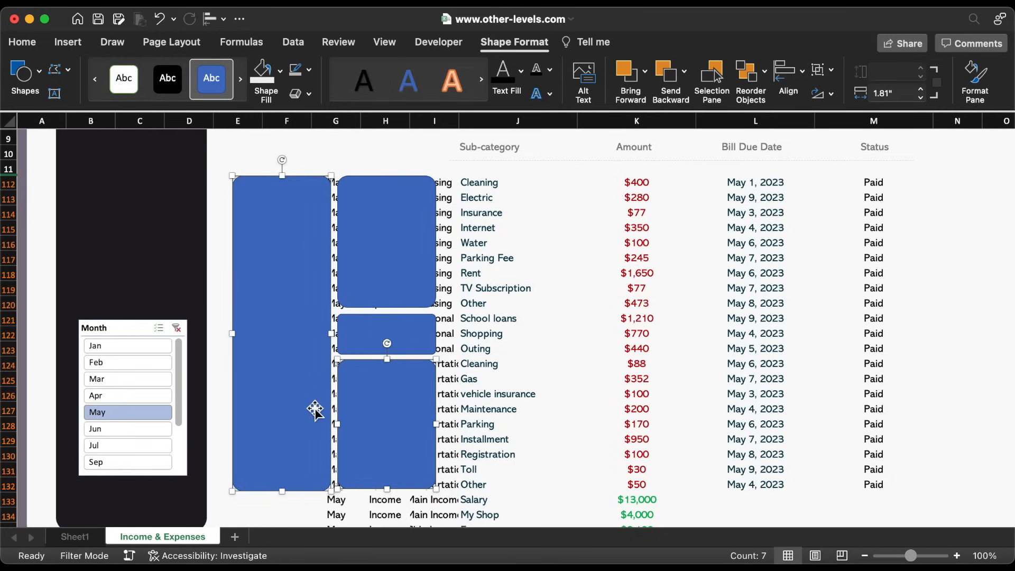
click(216, 20)
click(281, 165)
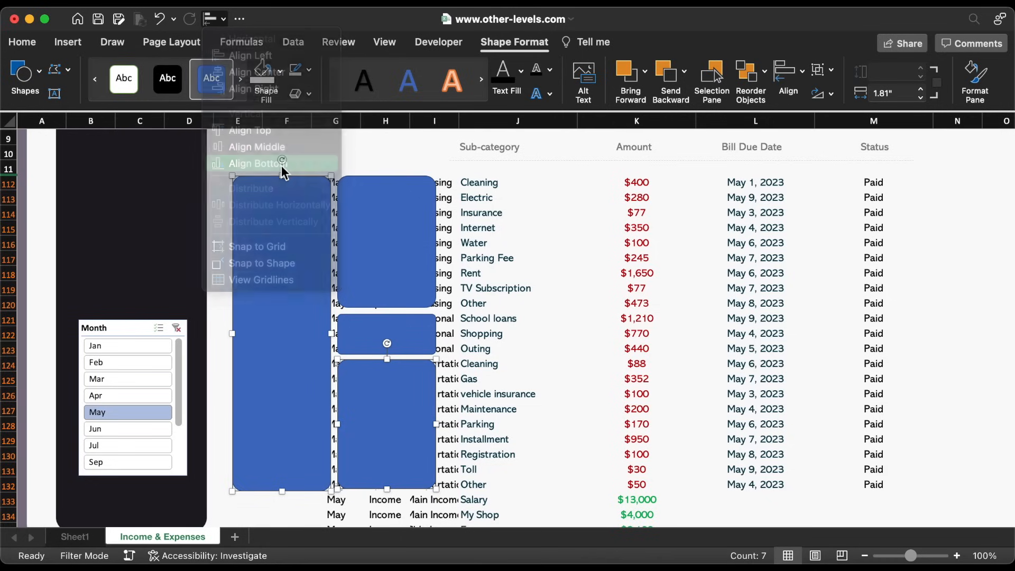
click(408, 267)
shift+click(385, 335)
shift+click(388, 407)
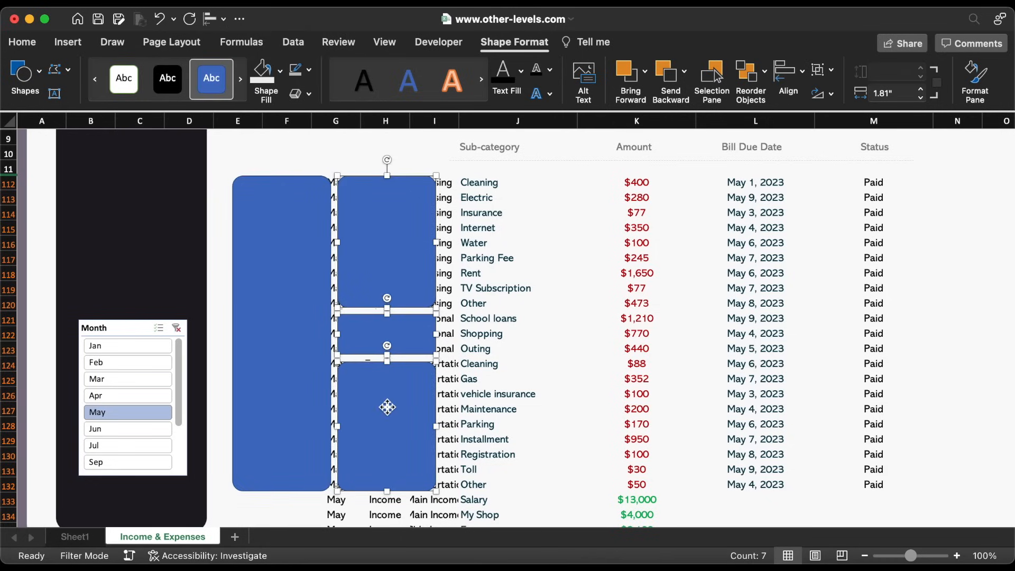
click(214, 19)
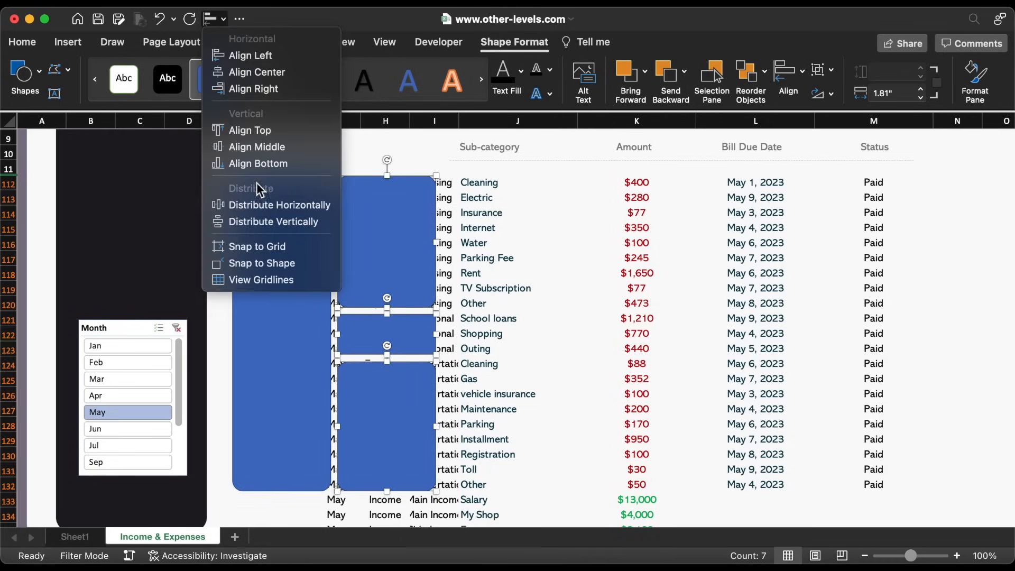
click(260, 221)
Group all four cards into one 5.79 × 3.74-inch object
shift+click(302, 291)
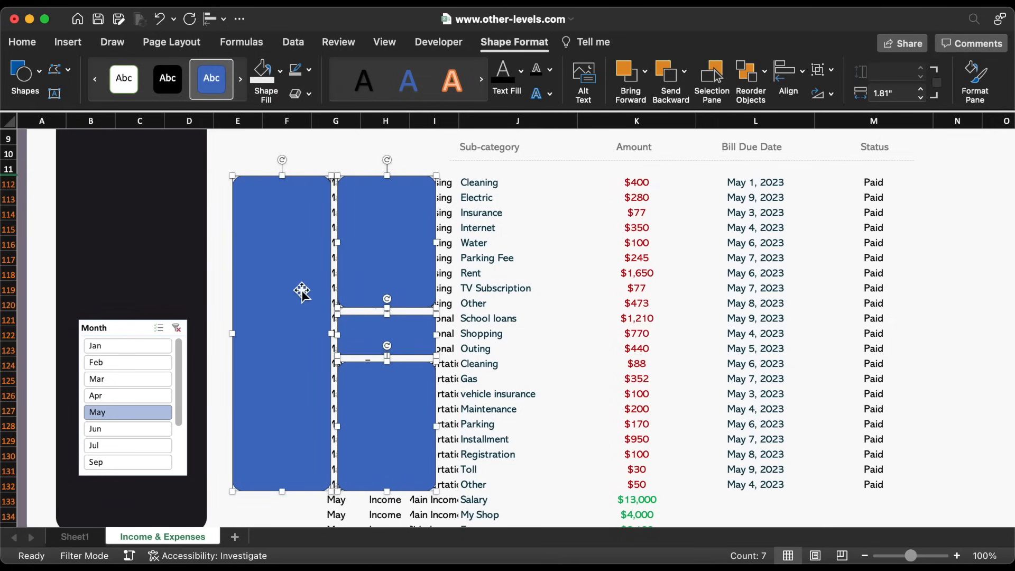
right_click(302, 291)
mouse_move(367, 350)
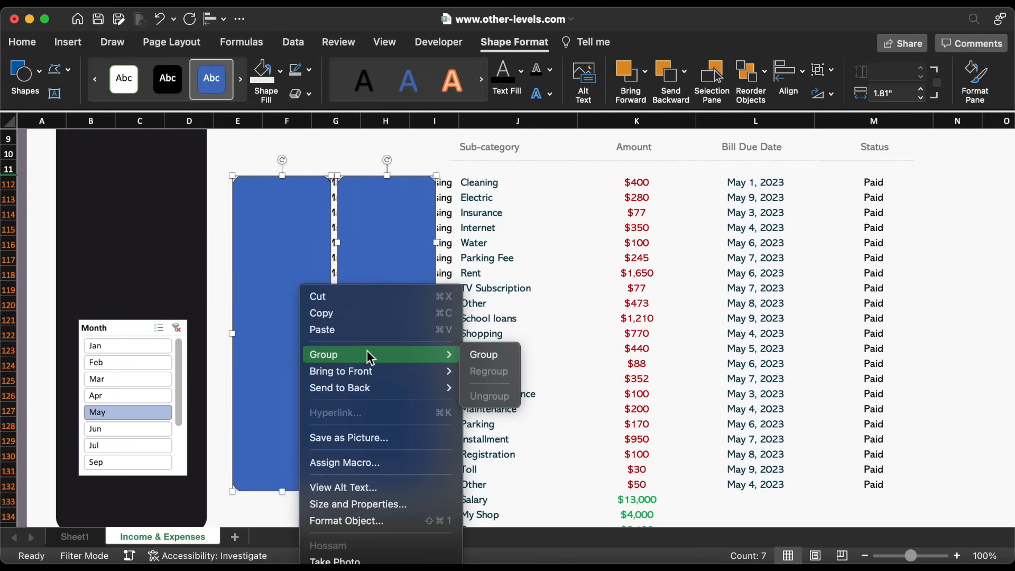
click(492, 354)
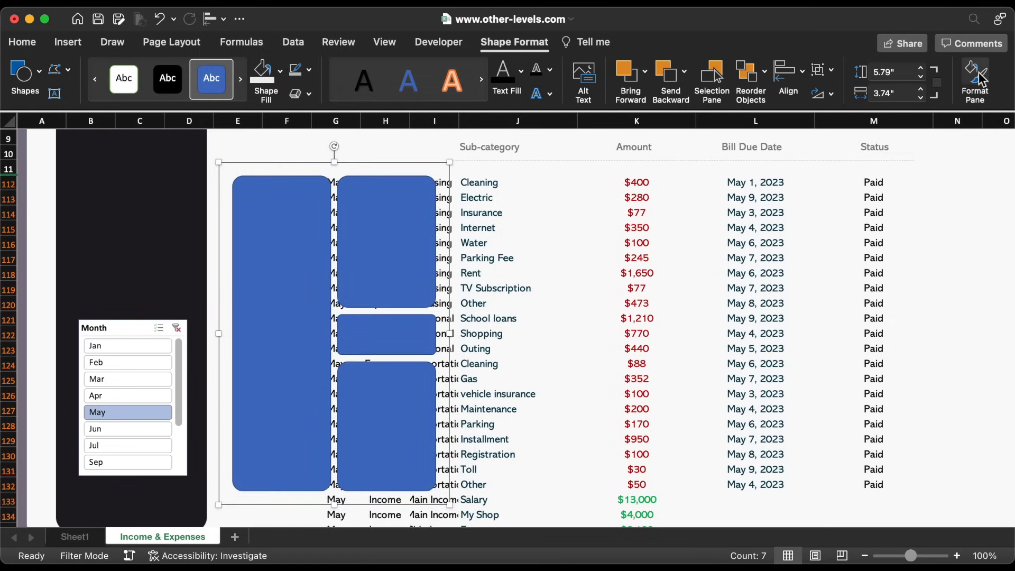
Give the grouped cards a solid white fill with no outline
click(981, 79)
click(838, 252)
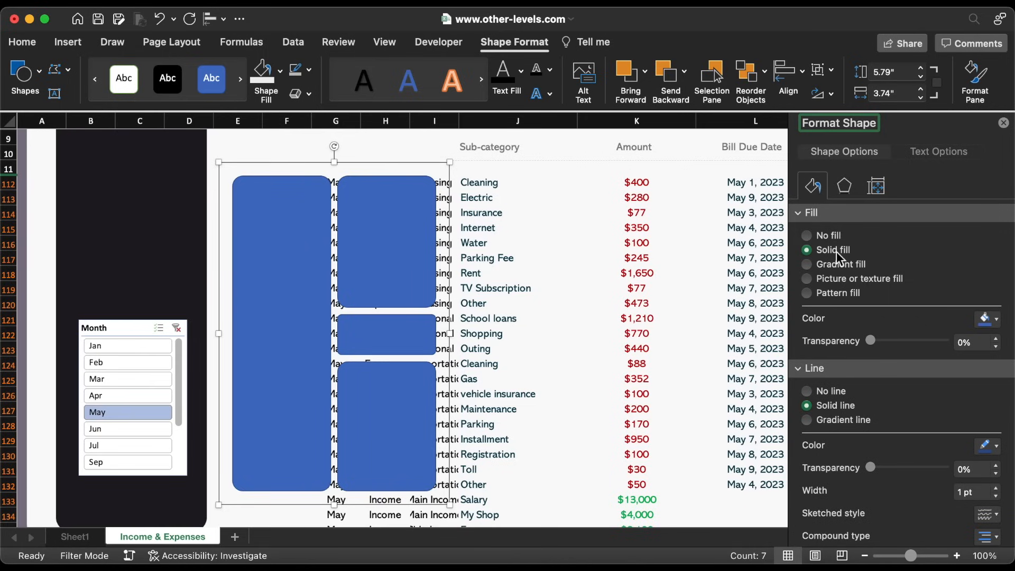
click(986, 320)
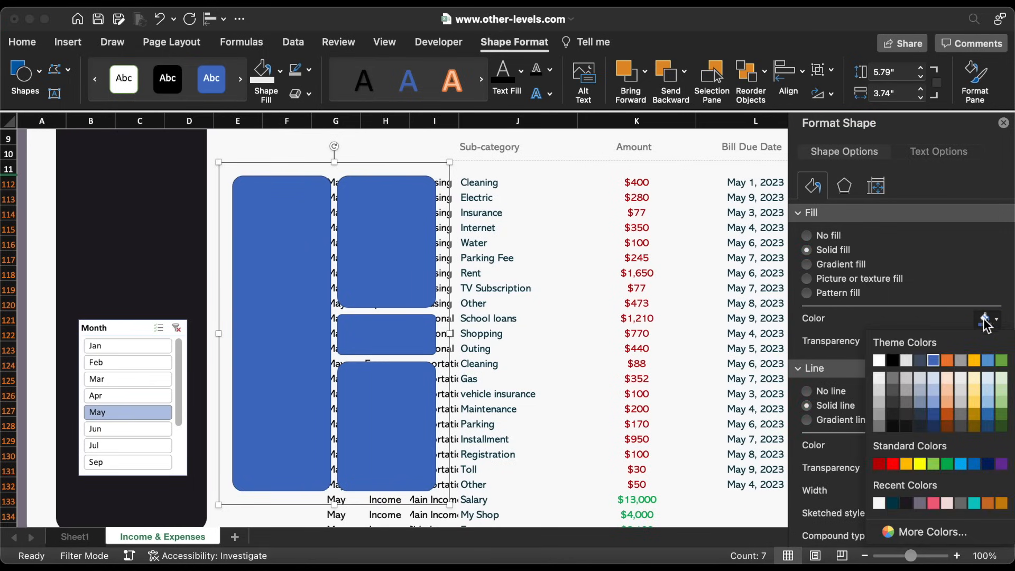
click(879, 360)
click(807, 391)
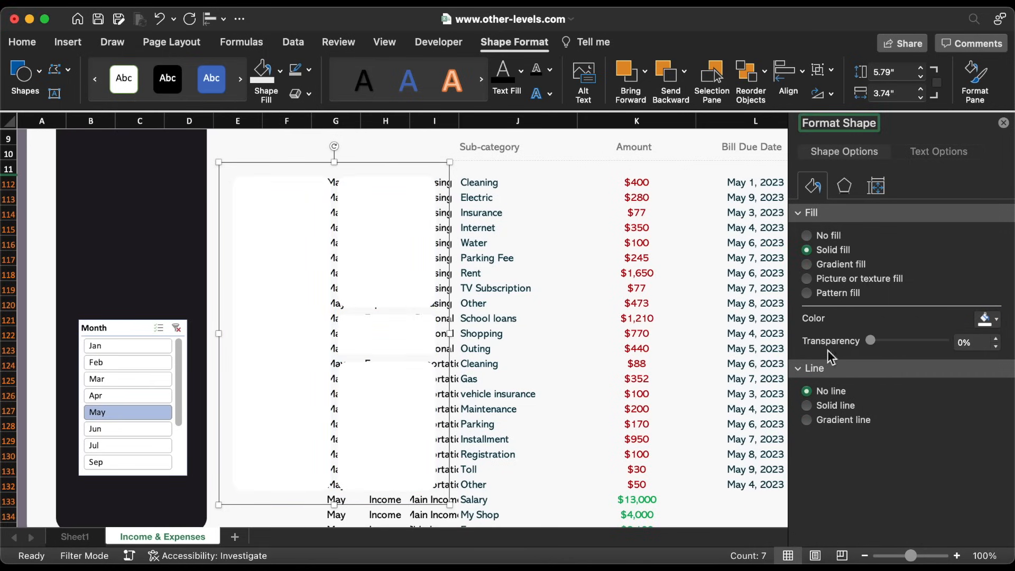
Add an outer shadow with 92% transparency, 101% size, 10 pt blur and 130° angle
click(845, 187)
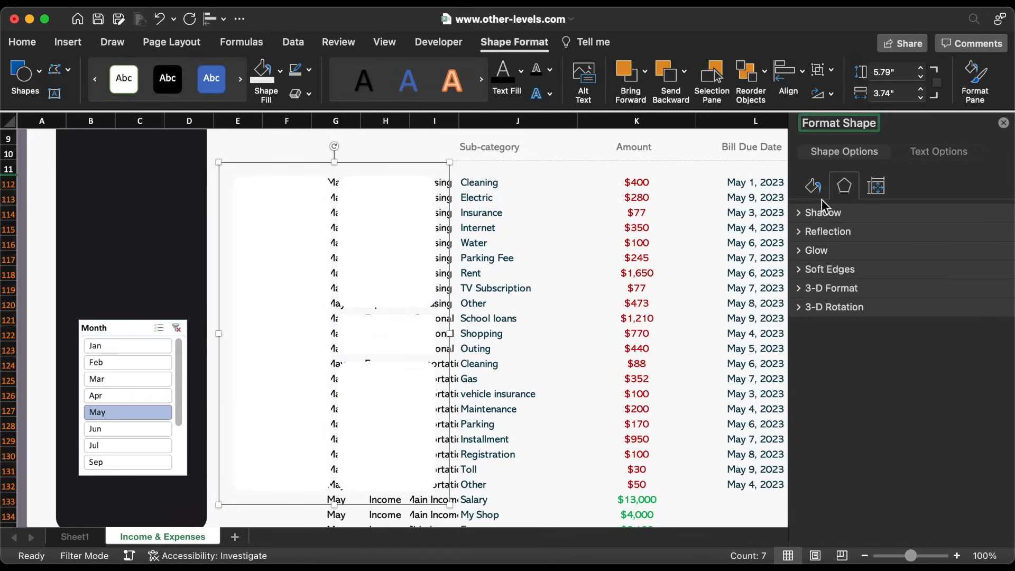
click(802, 212)
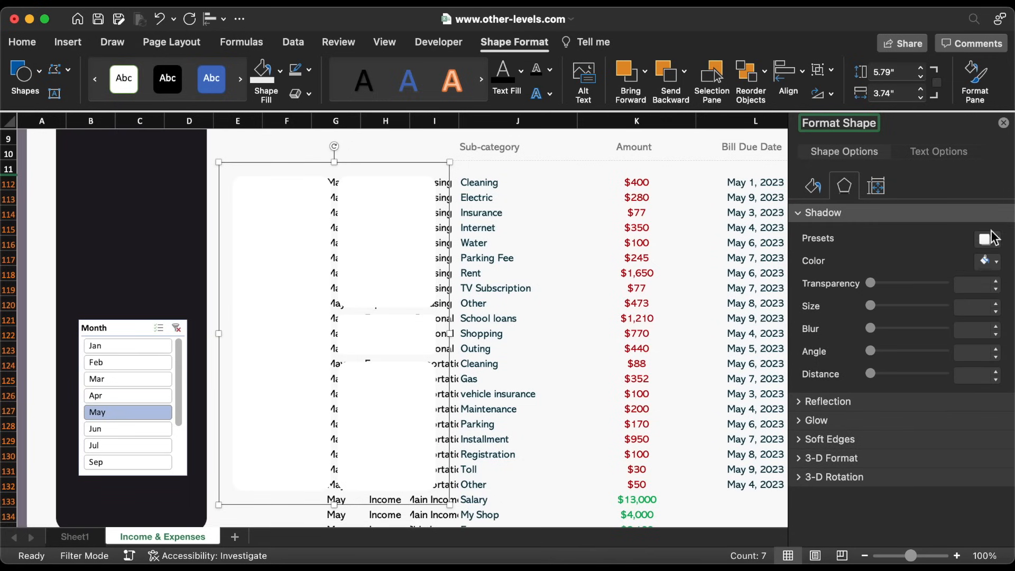
click(993, 238)
click(975, 363)
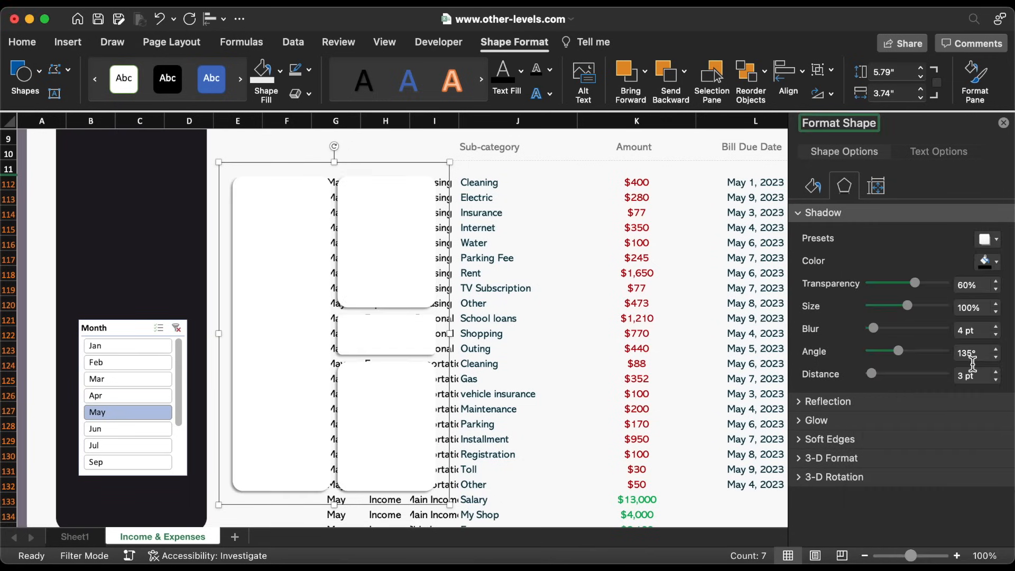
click(994, 281)
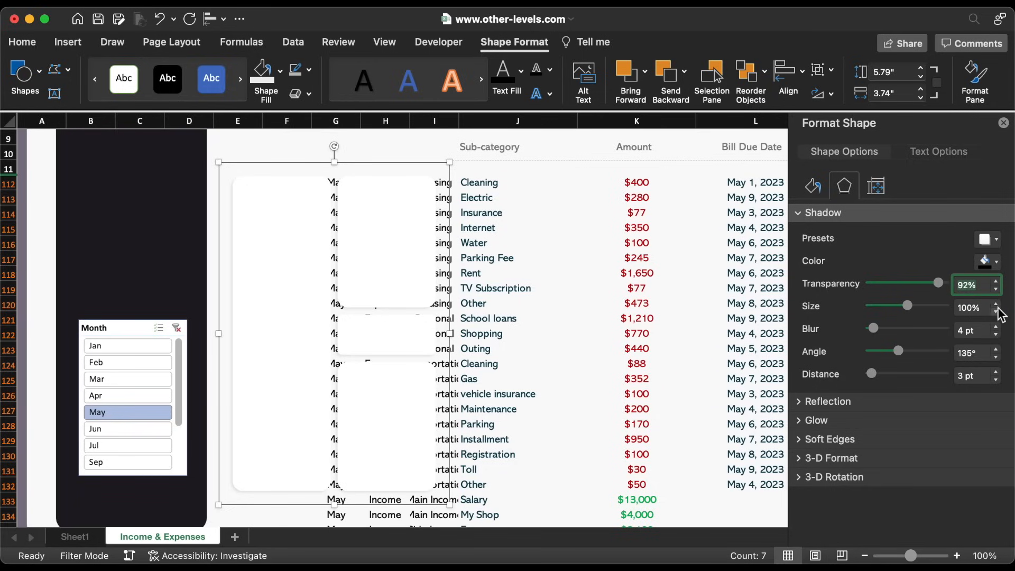
click(997, 306)
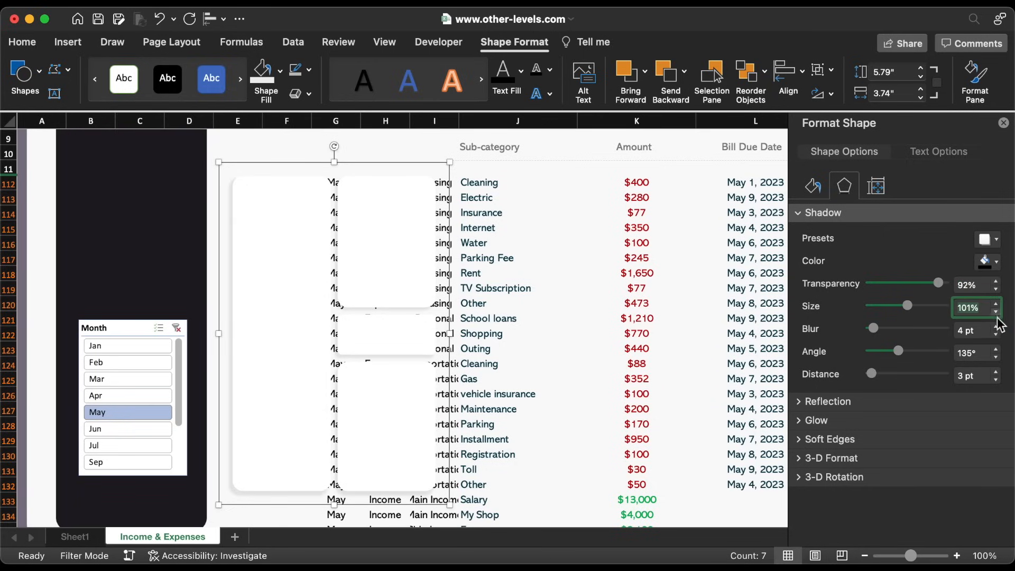
click(995, 326)
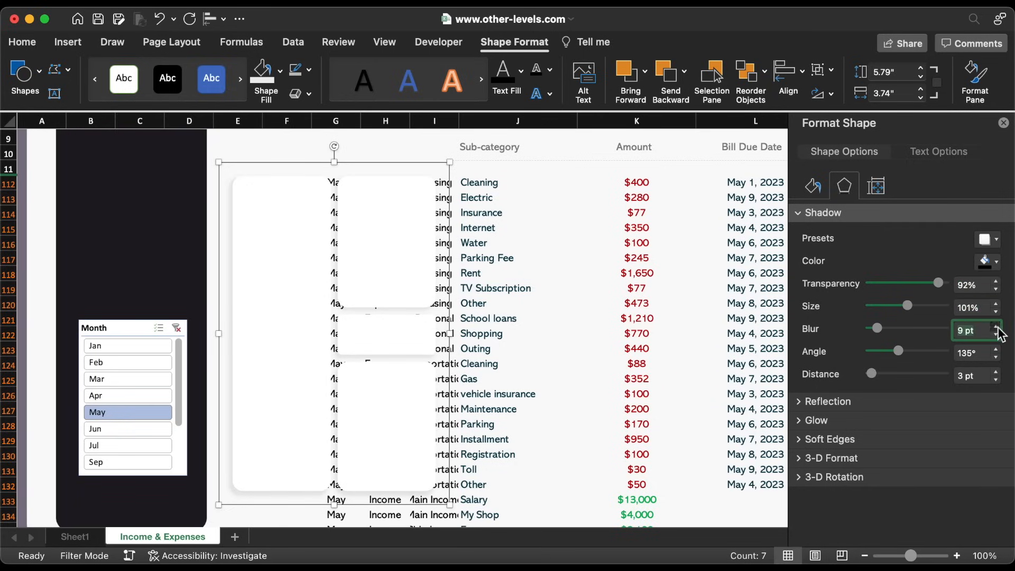
click(997, 358)
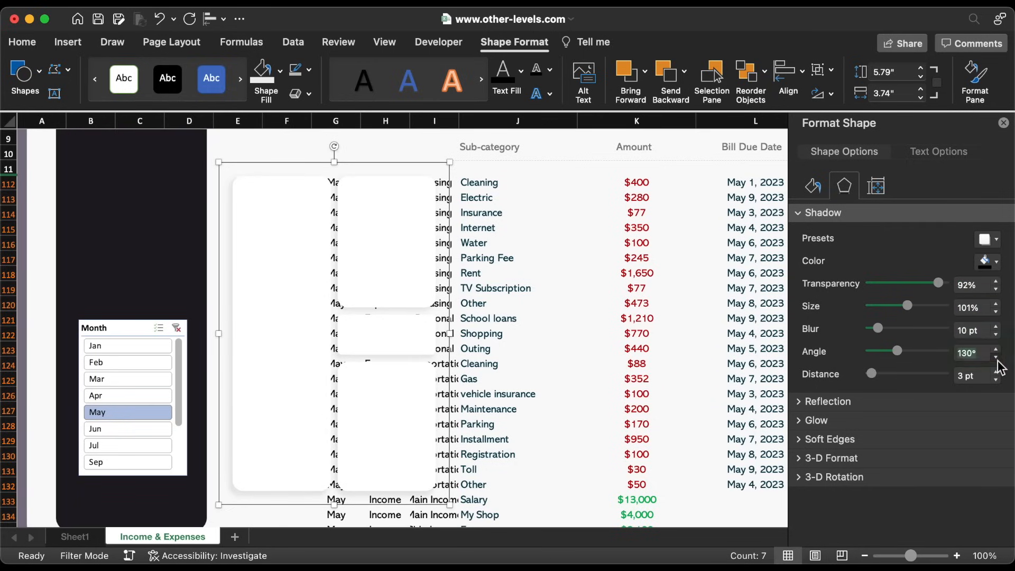
click(486, 147)
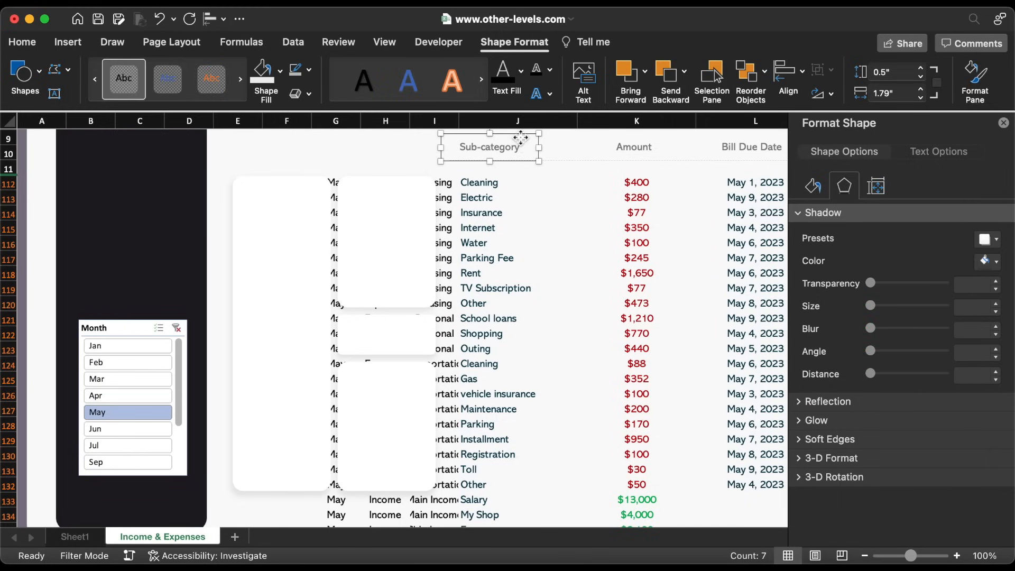
Paste a copy of the Sub-category heading beside the housing rows, rename it Housing, colour it pink
key(super+v)
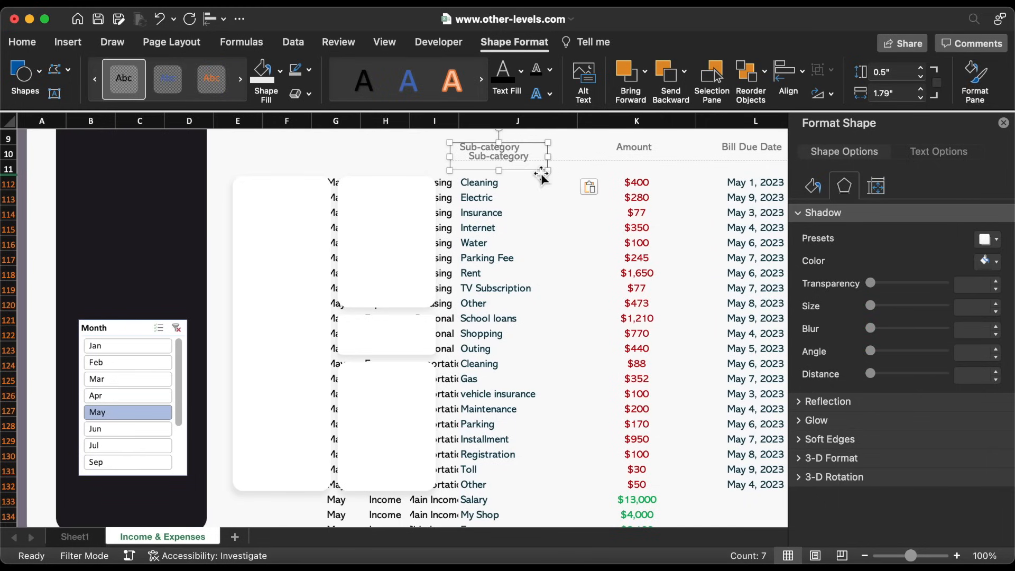
drag(539, 172, 430, 257)
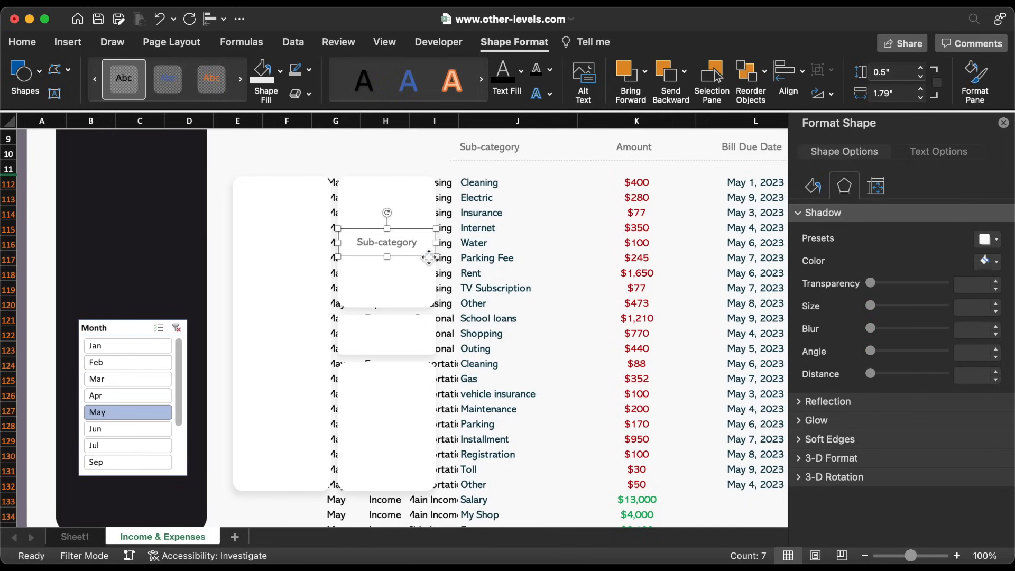
triple_click(402, 246)
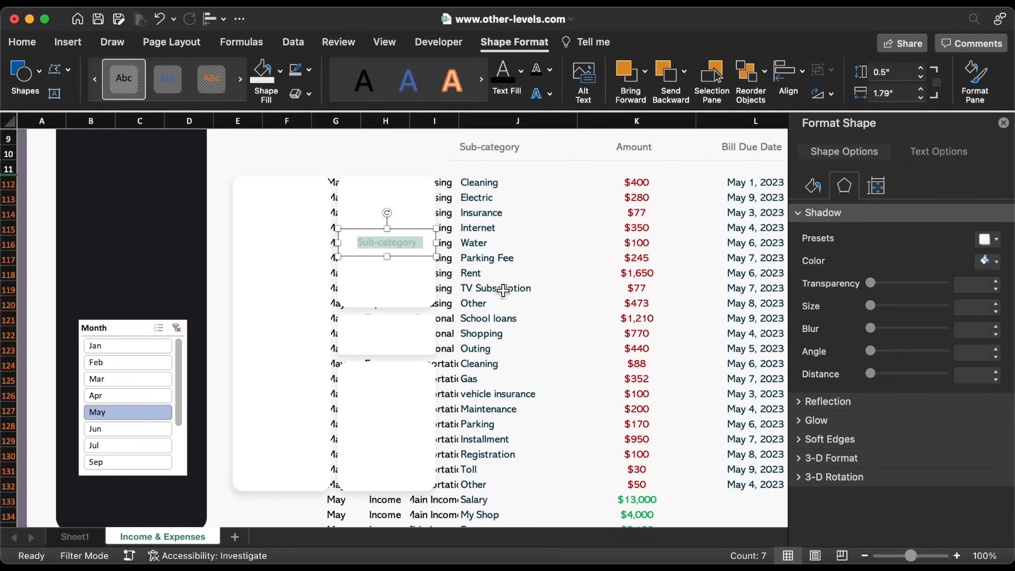
text(Housing)
scroll(507, 227, up, 5)
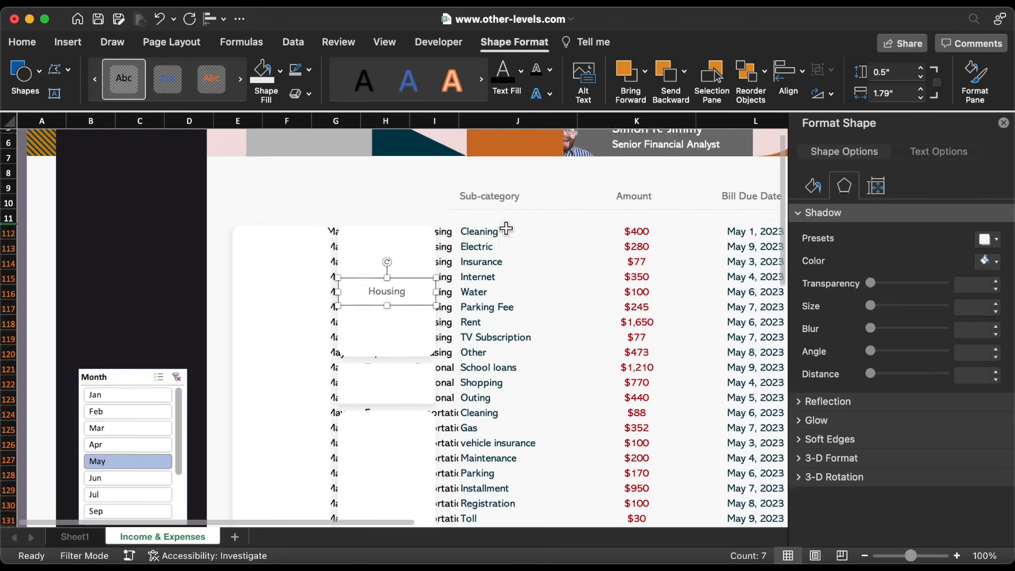
click(522, 70)
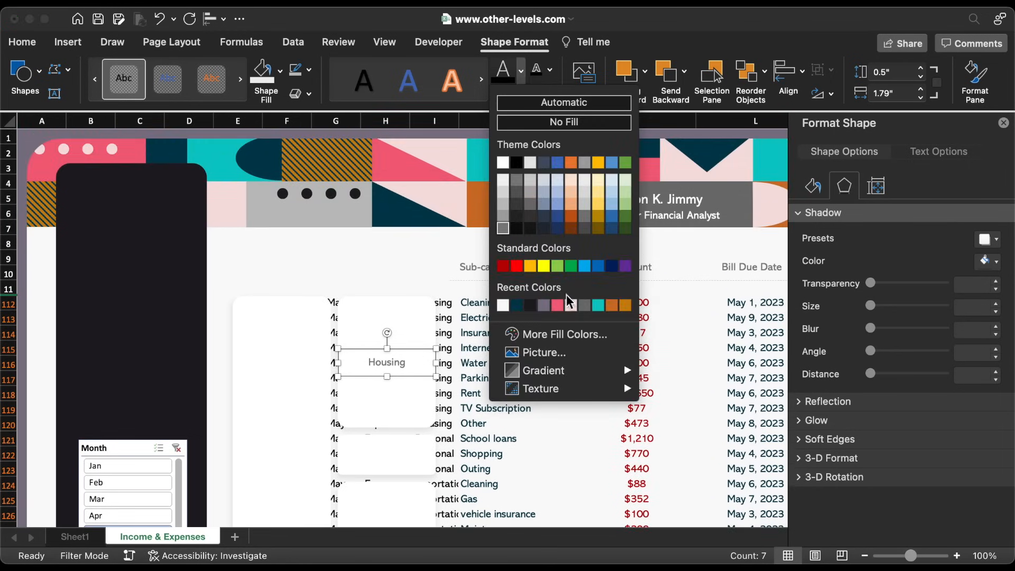
click(560, 304)
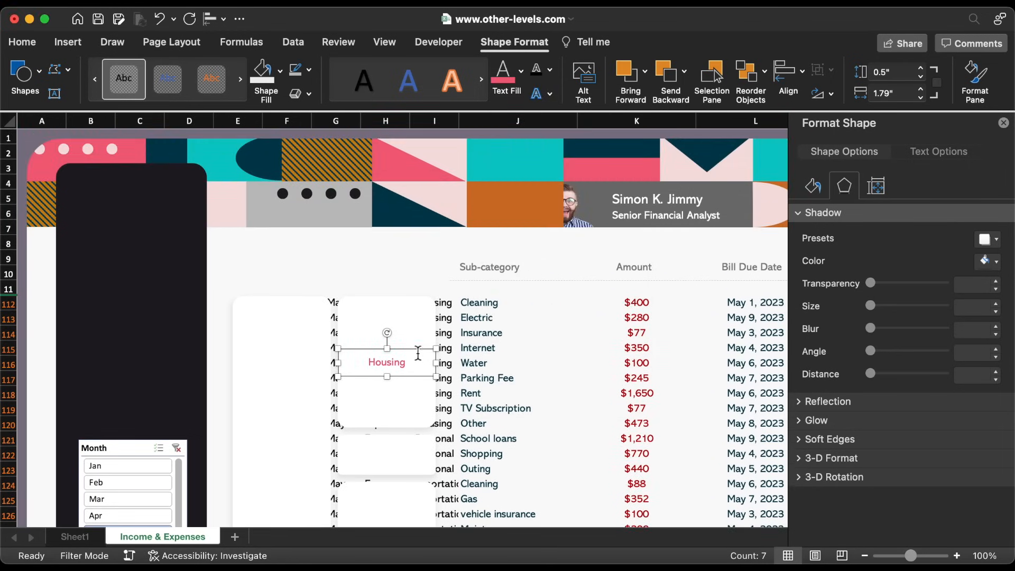
Copy the Housing label down as Personal and Transportation labels for the rows below
drag(418, 351, 418, 442)
text(Personal)
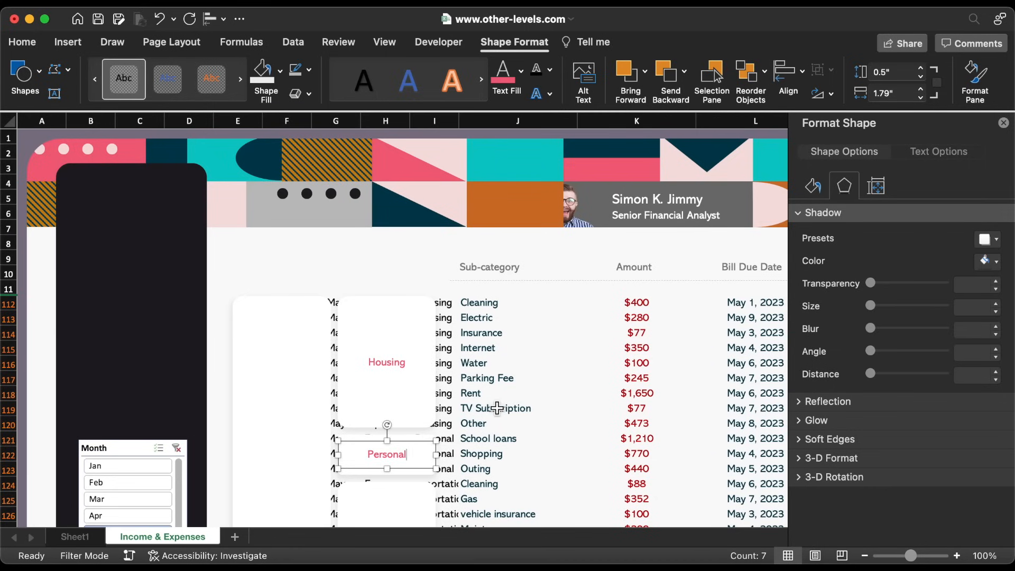
scroll(497, 412, down, 5)
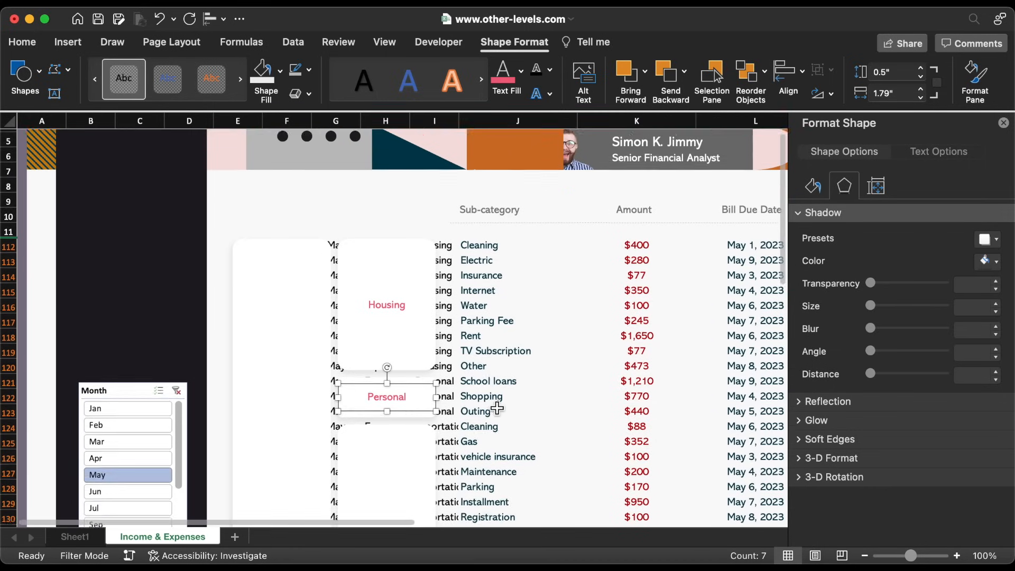
scroll(497, 407, down, 1)
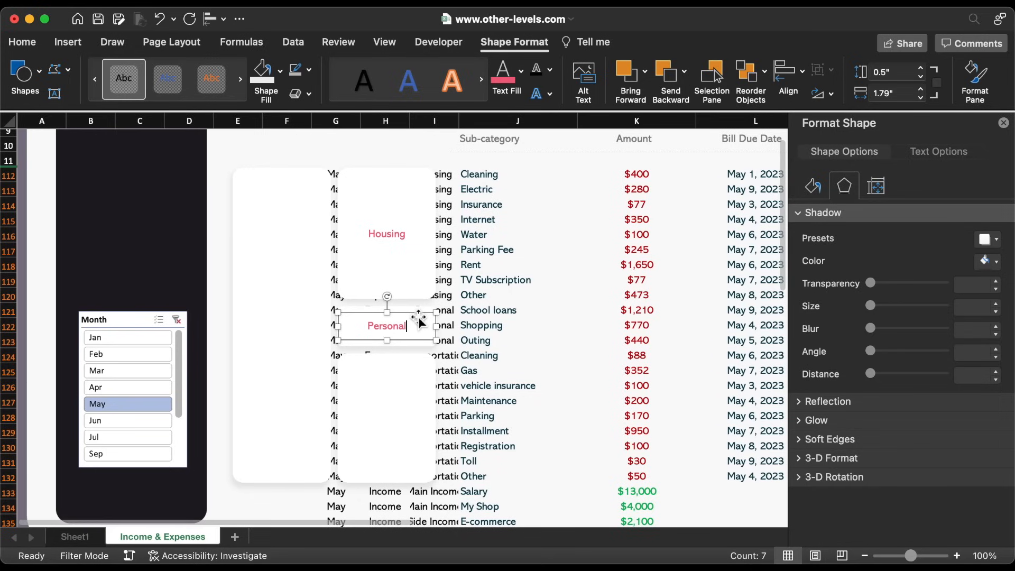
drag(419, 320, 418, 414)
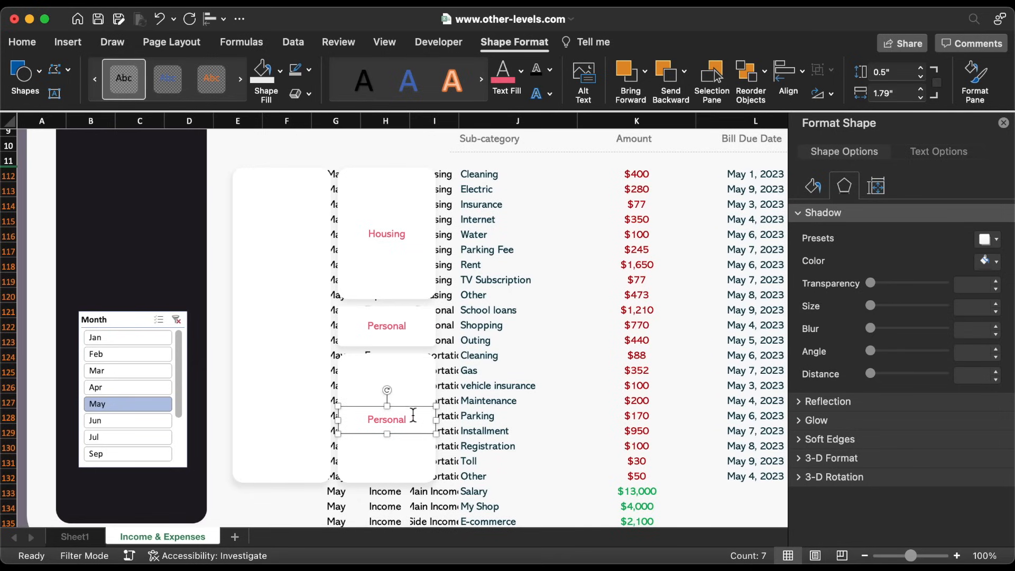
double_click(399, 420)
text(Transportation)
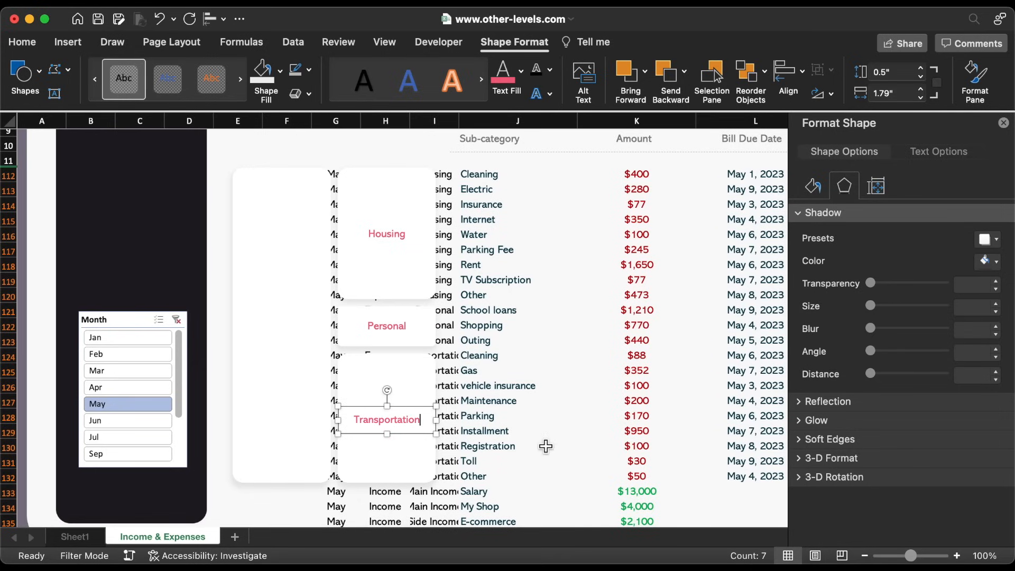
Copy a label left into the category column as Expenses, then select all four pink labels
click(394, 325)
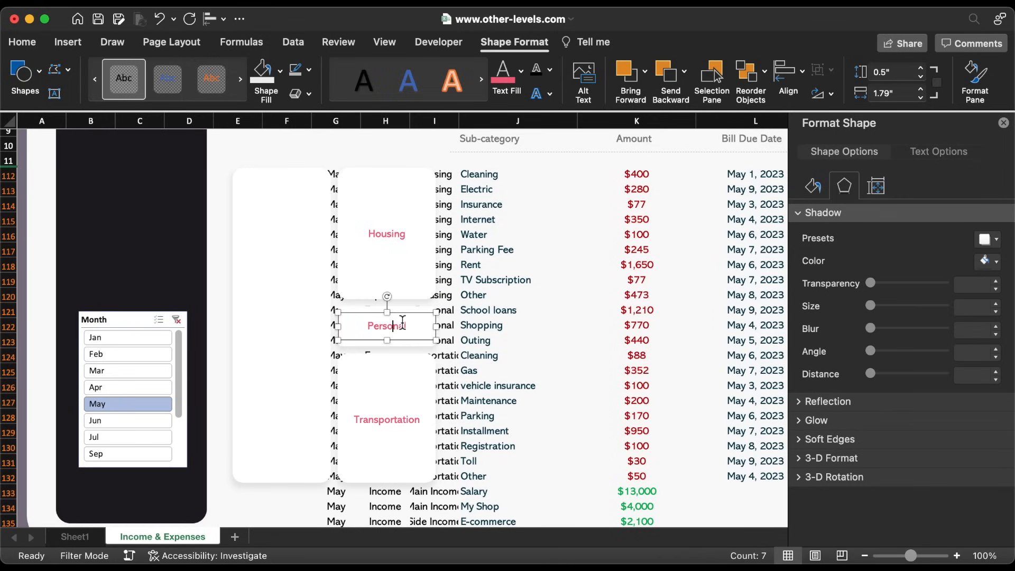
drag(425, 316, 319, 317)
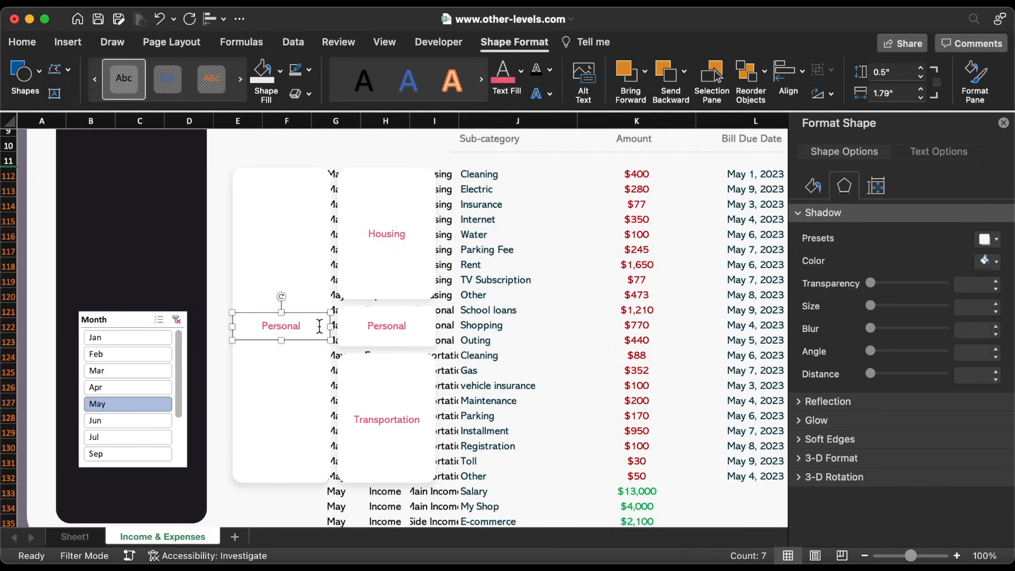
double_click(289, 328)
text(Expenses)
shift+click(379, 332)
shift+click(391, 234)
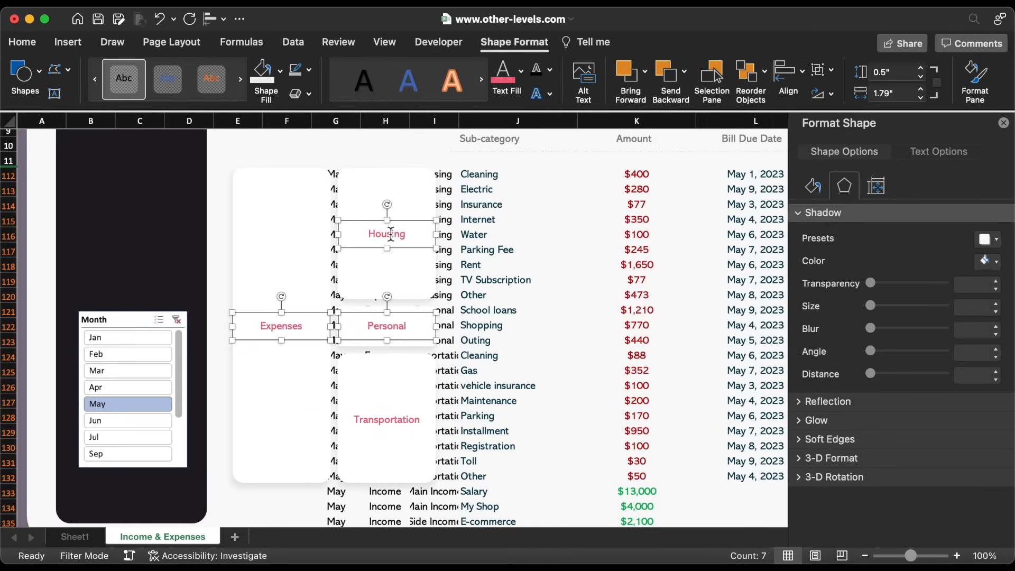
shift+click(394, 422)
Group the selected pink labels together with their background cards
shift+click(376, 372)
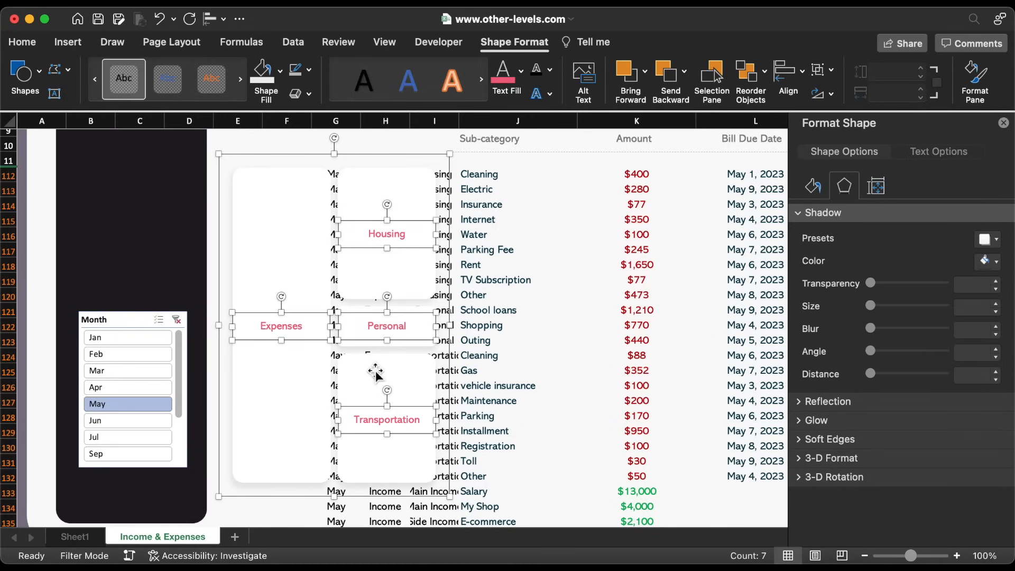
right_click(375, 372)
mouse_move(411, 358)
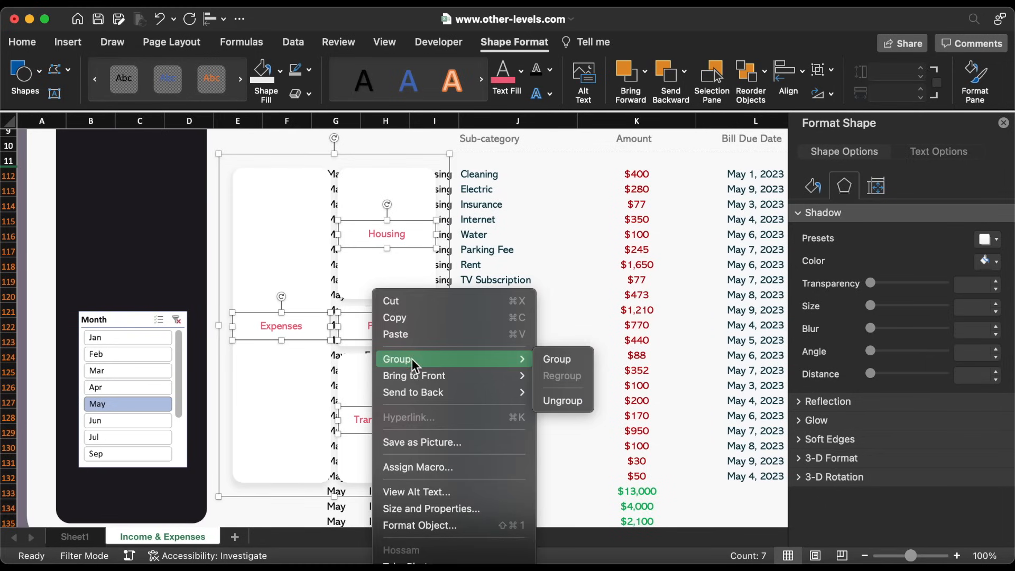
click(558, 359)
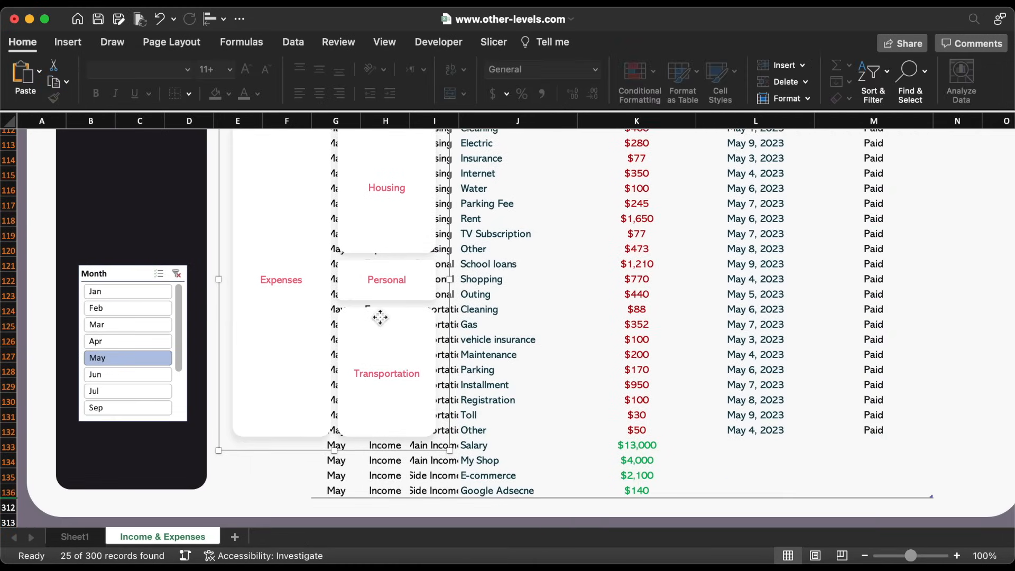
Lower the Transportation label and refit the Expenses, income and Personal cards to their rows
click(396, 320)
drag(391, 319, 407, 478)
click(309, 407)
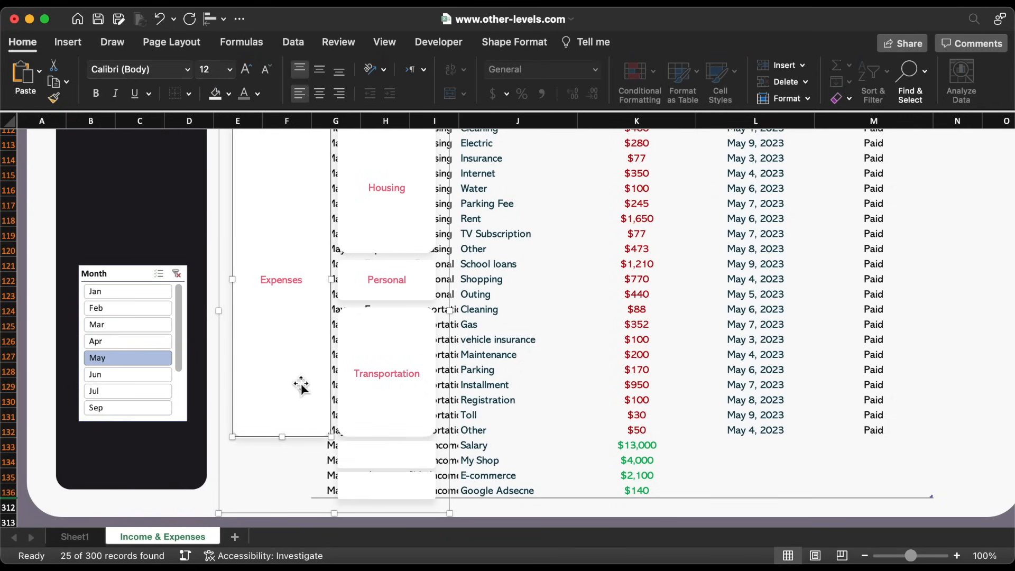
drag(296, 358, 301, 419)
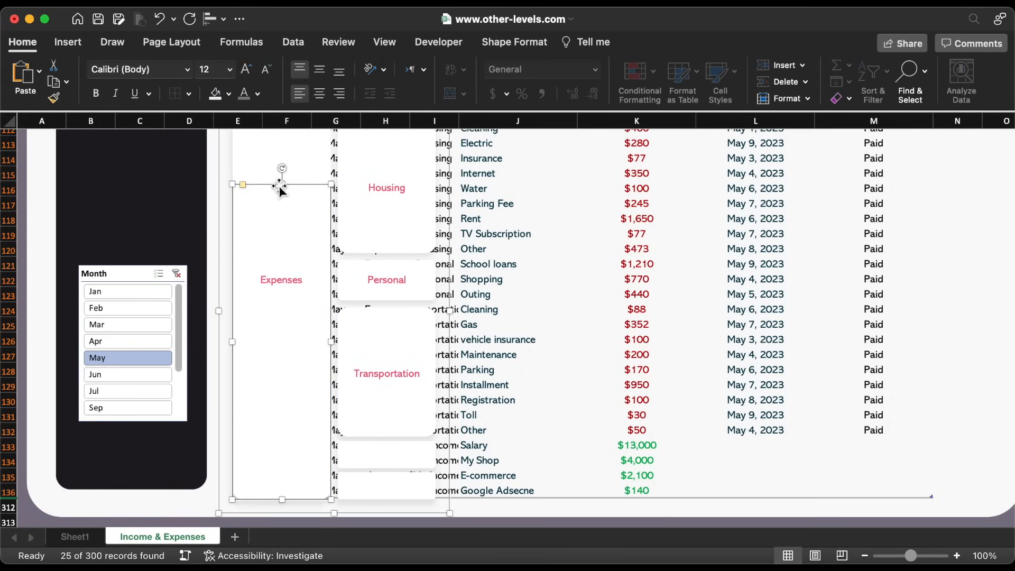
drag(285, 185, 313, 445)
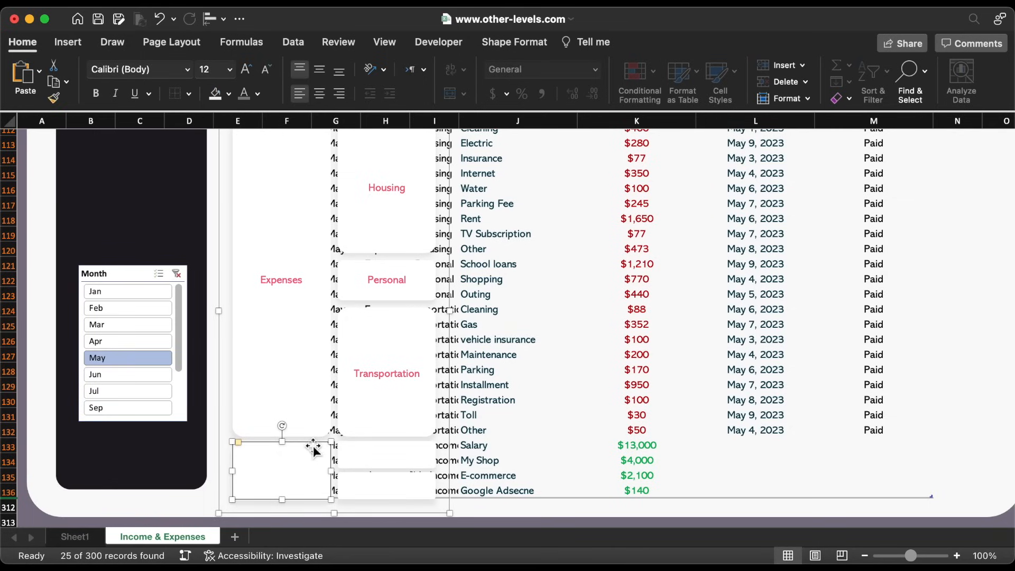
drag(241, 447, 242, 446)
click(364, 455)
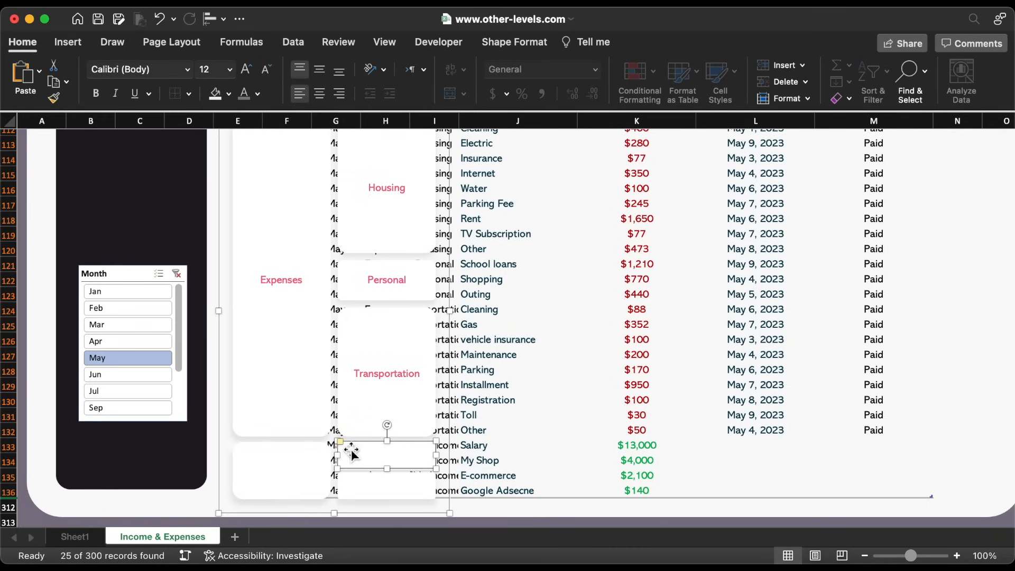
drag(341, 447, 343, 475)
click(348, 269)
drag(344, 267, 346, 264)
Copy the Transportation label down to the income rows and retype it as Main Income
click(412, 368)
drag(412, 363, 405, 444)
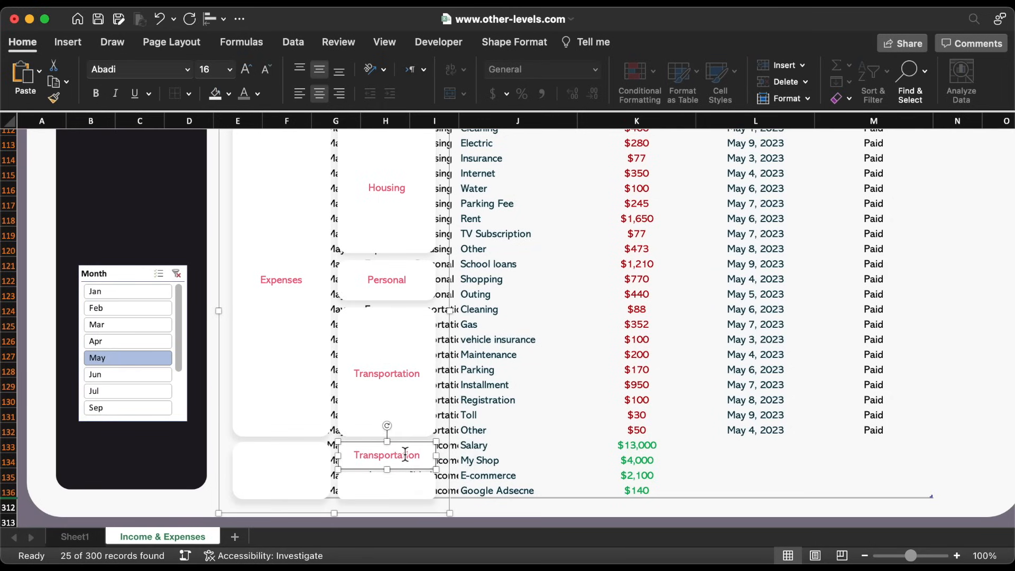
double_click(404, 454)
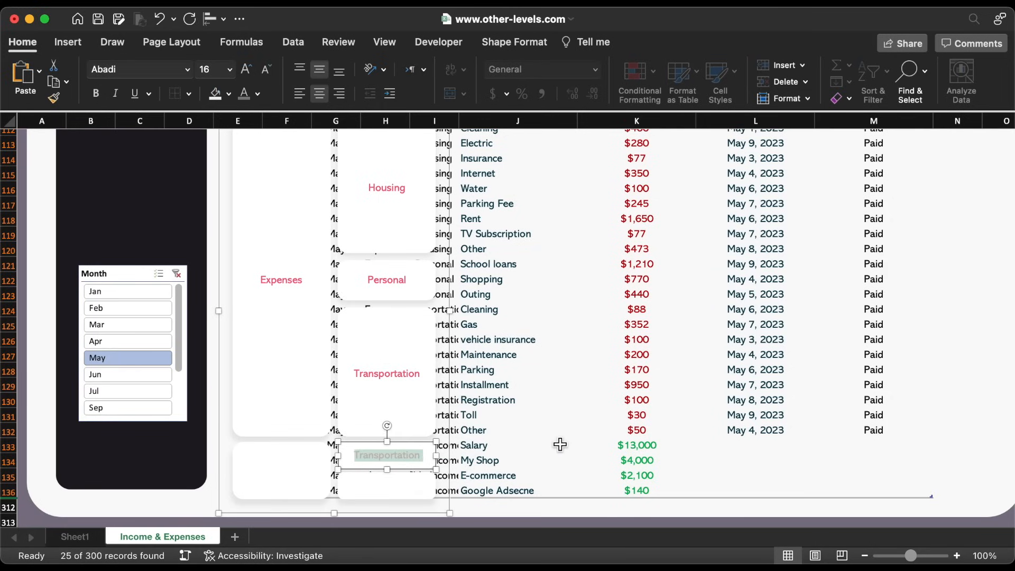
text(Main Income)
Colour Main Income teal, then copy it as Side Income below and Income in the category column
drag(416, 455, 358, 455)
click(258, 98)
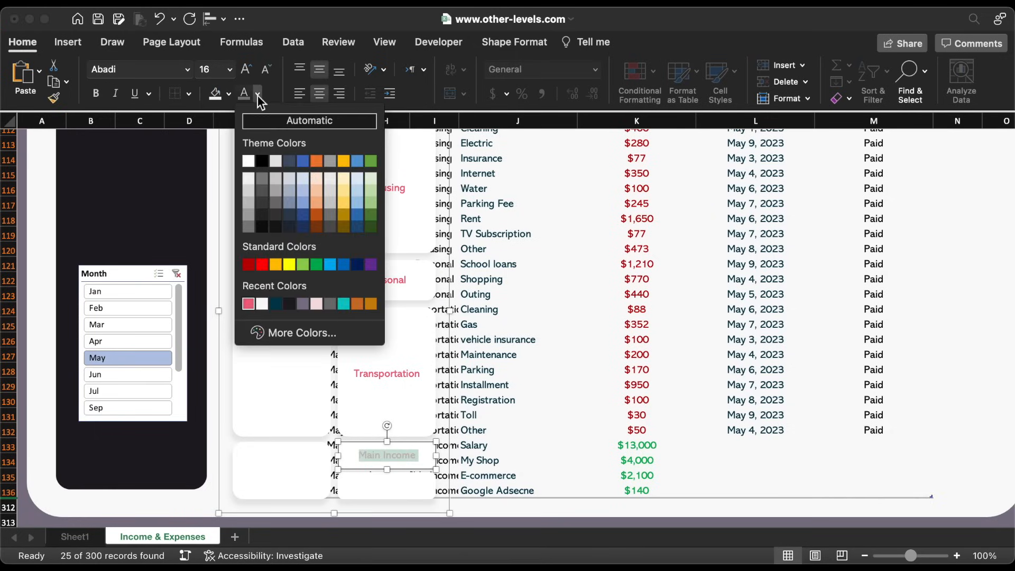
click(347, 306)
drag(420, 448, 414, 476)
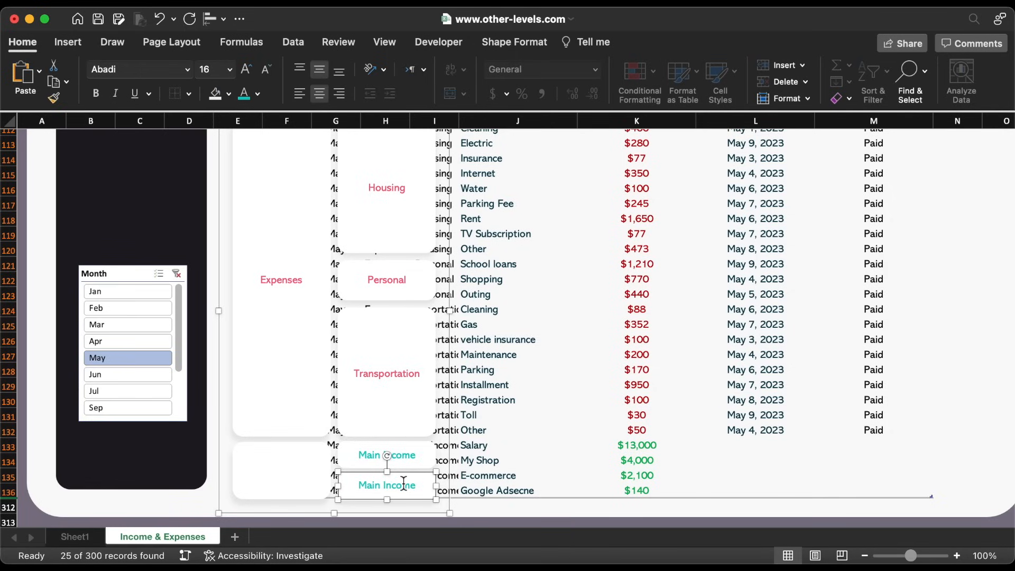
double_click(373, 485)
text(Side)
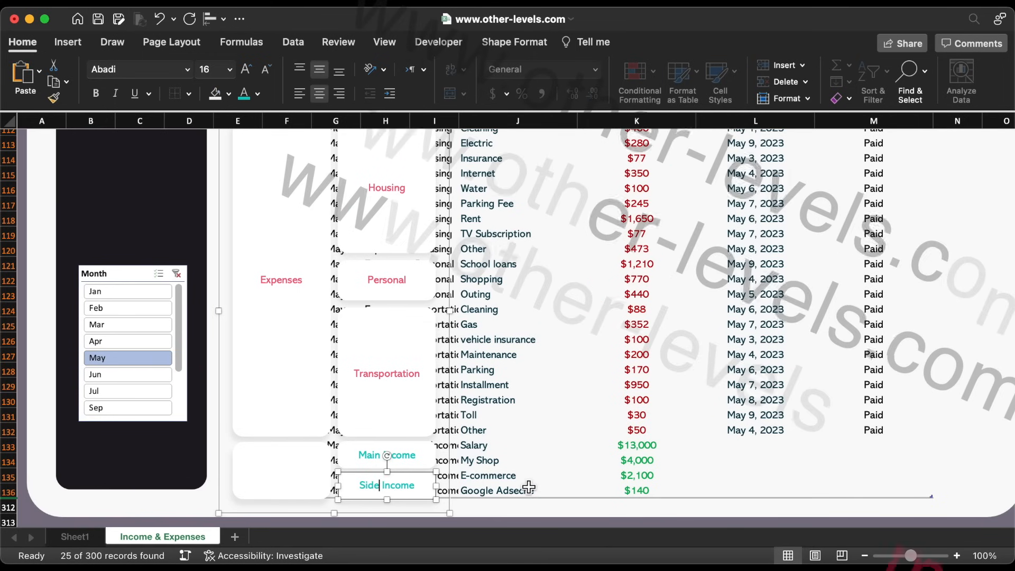
drag(415, 482, 318, 465)
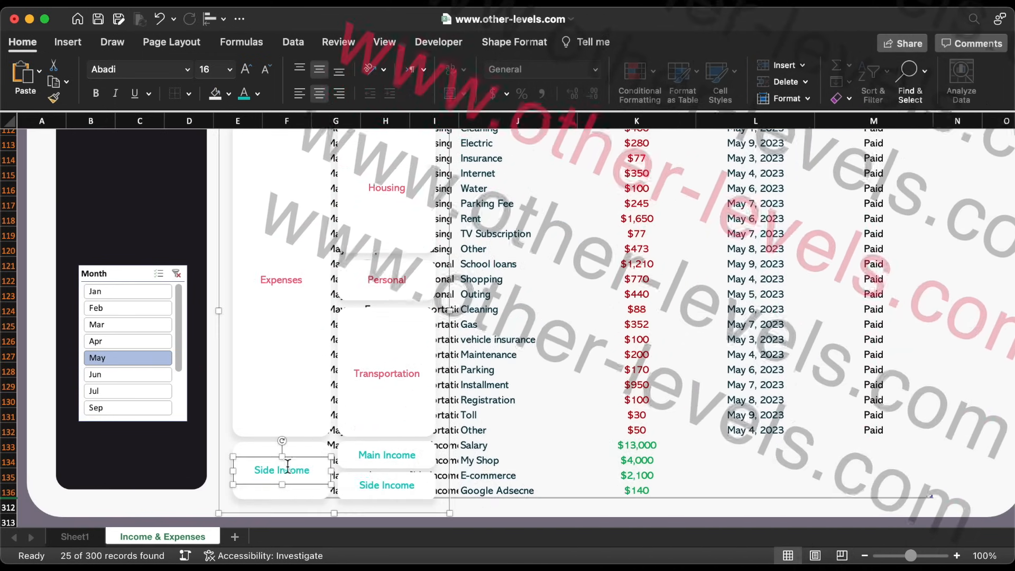
key(BackSpace)
key(BackSpace)
key(BackSpace)
key(BackSpace)
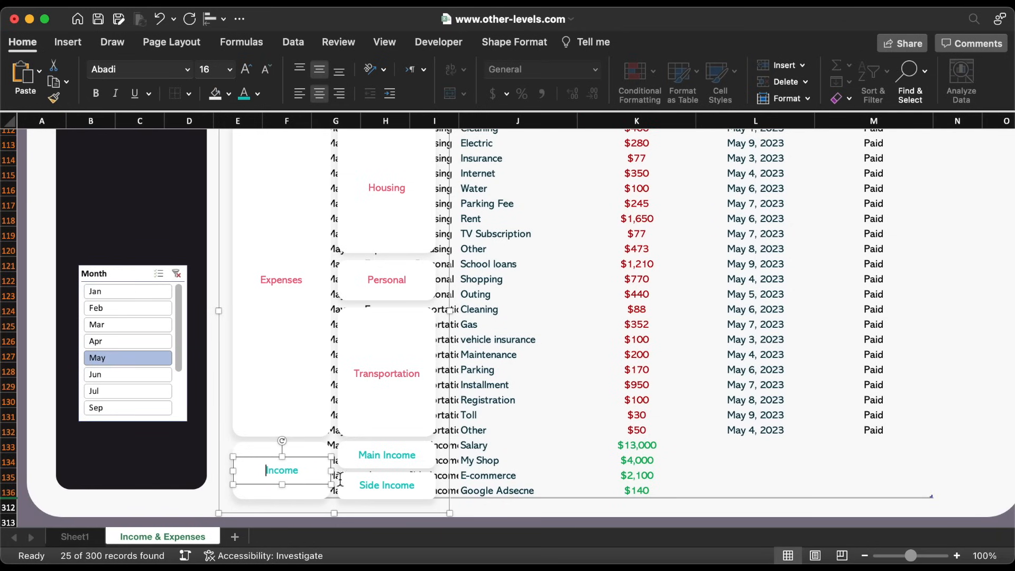
click(447, 480)
scroll(449, 480, up, 8)
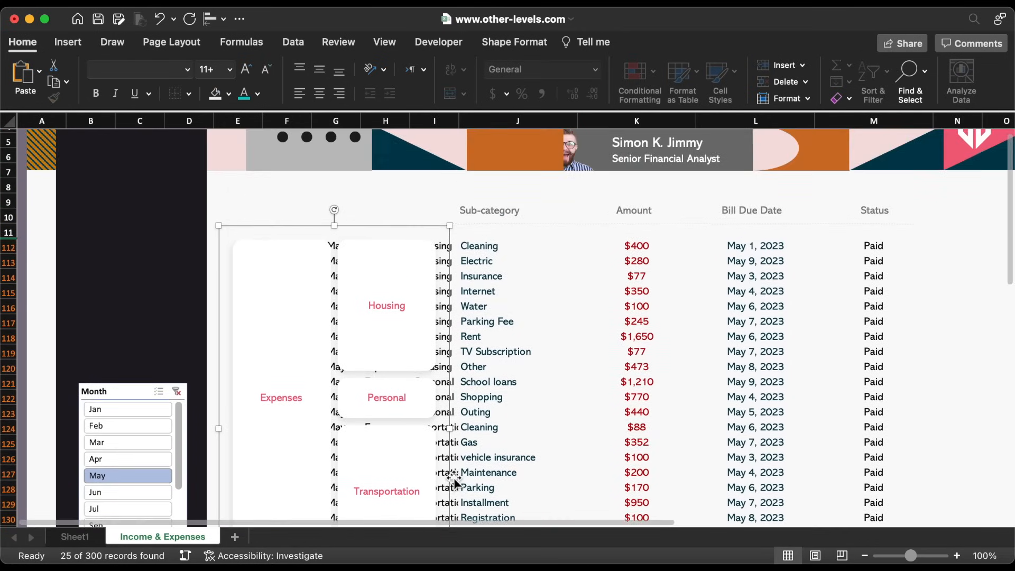
Set the font colour of columns F through I to white
scroll(453, 480, up, 3)
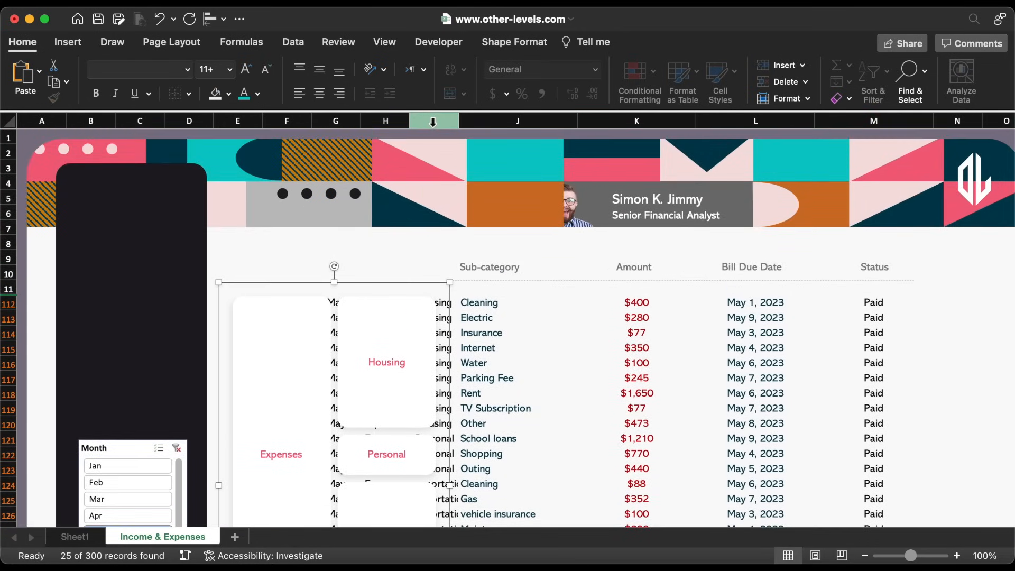
drag(433, 122, 288, 124)
click(258, 94)
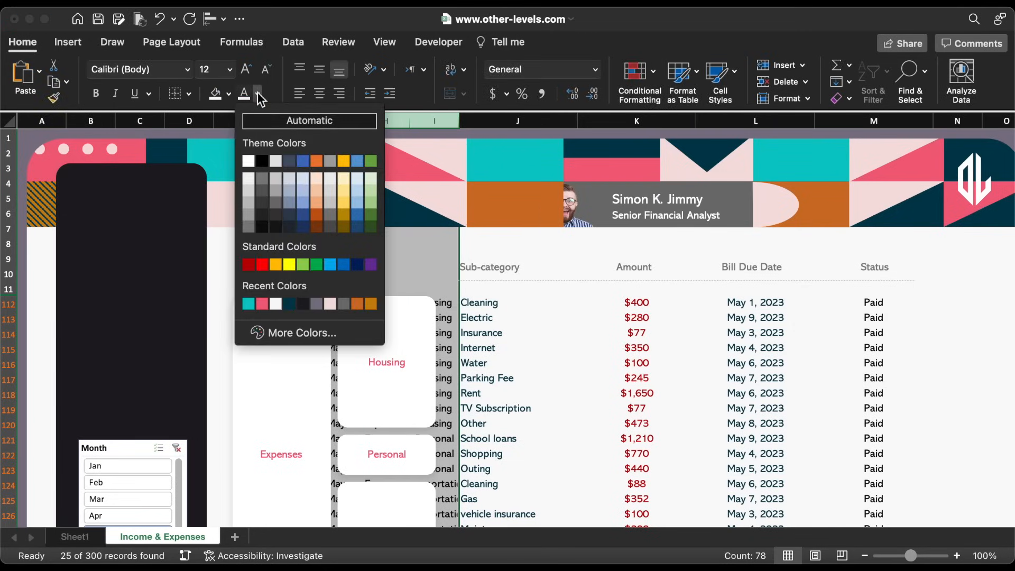
click(278, 304)
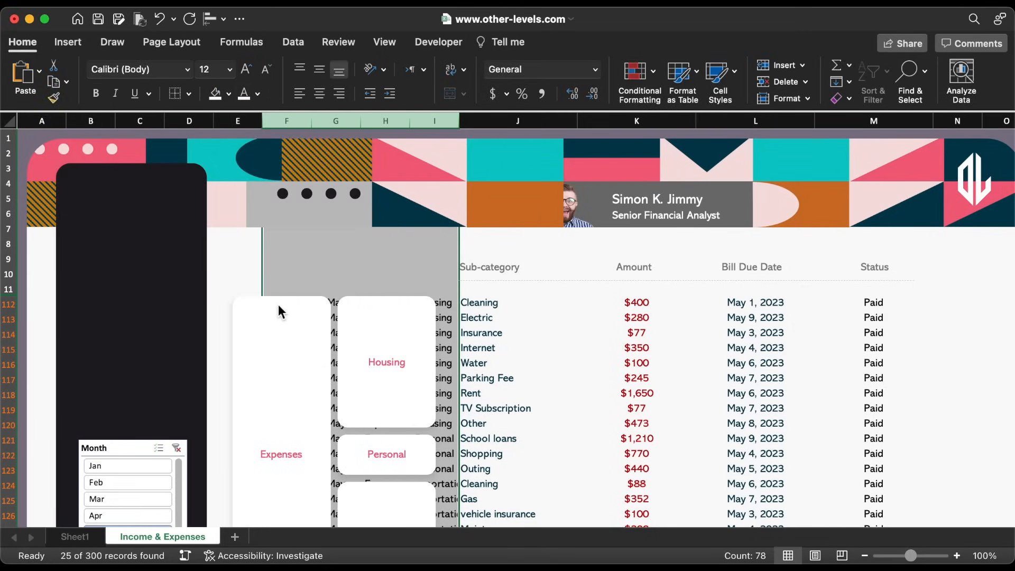
click(508, 354)
Hide the sheet's row and column headings and clear the month slicer filter
click(385, 42)
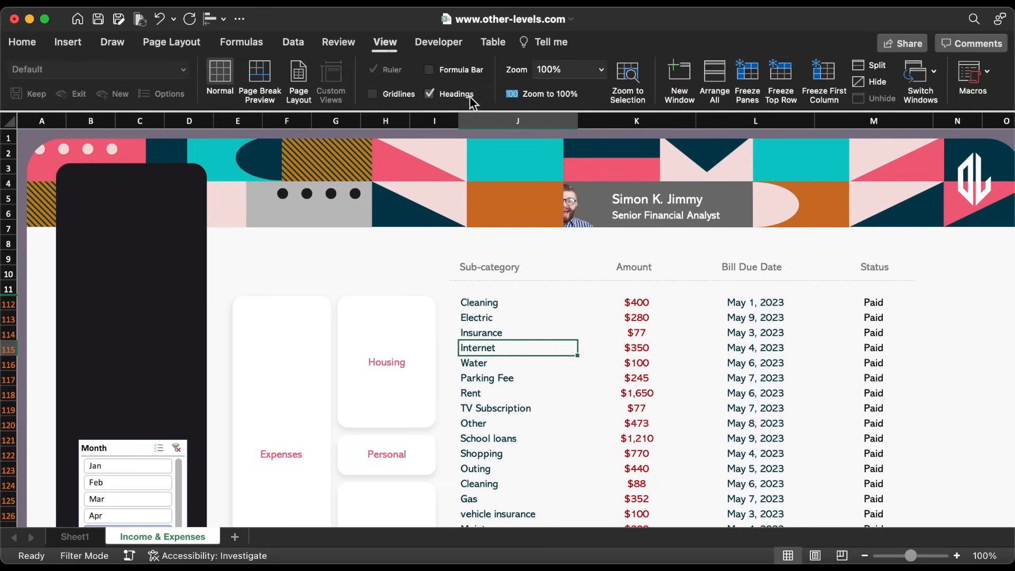
click(455, 94)
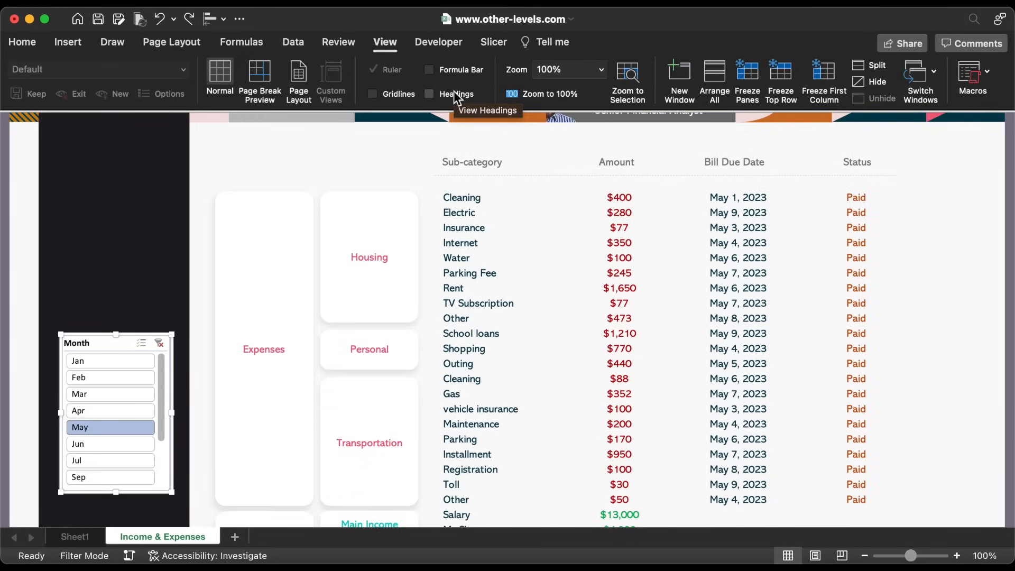
click(110, 361)
click(159, 343)
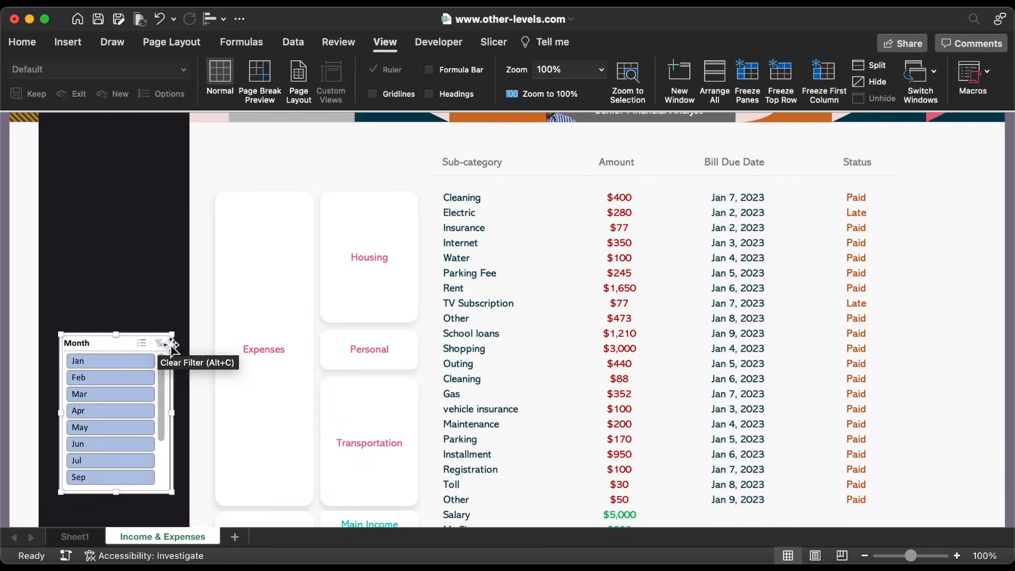
Colour the expense amounts $400 through $50 pink and the Salary income amounts teal
drag(635, 200, 632, 498)
click(30, 44)
click(261, 94)
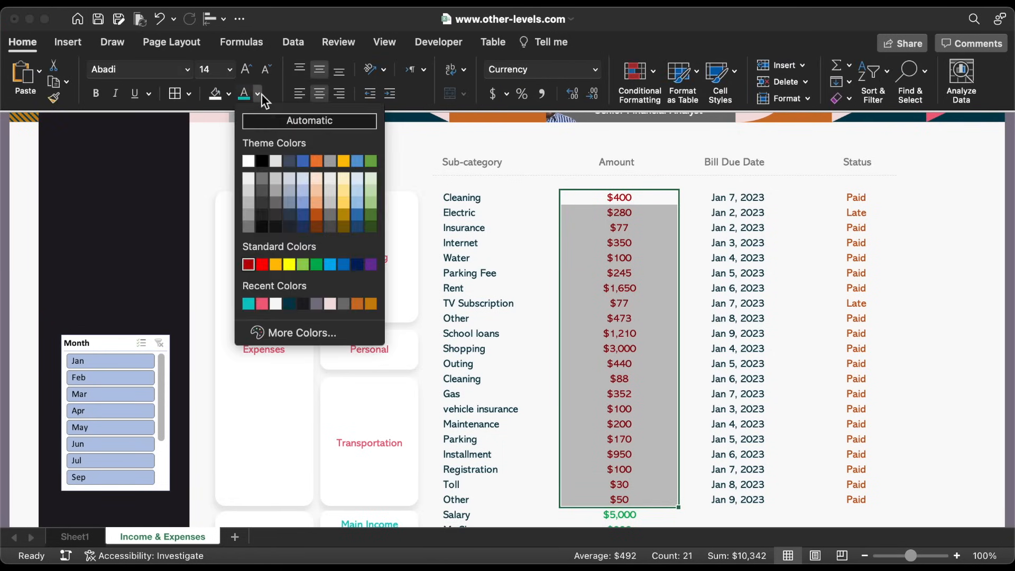
click(266, 306)
scroll(641, 315, down, 3)
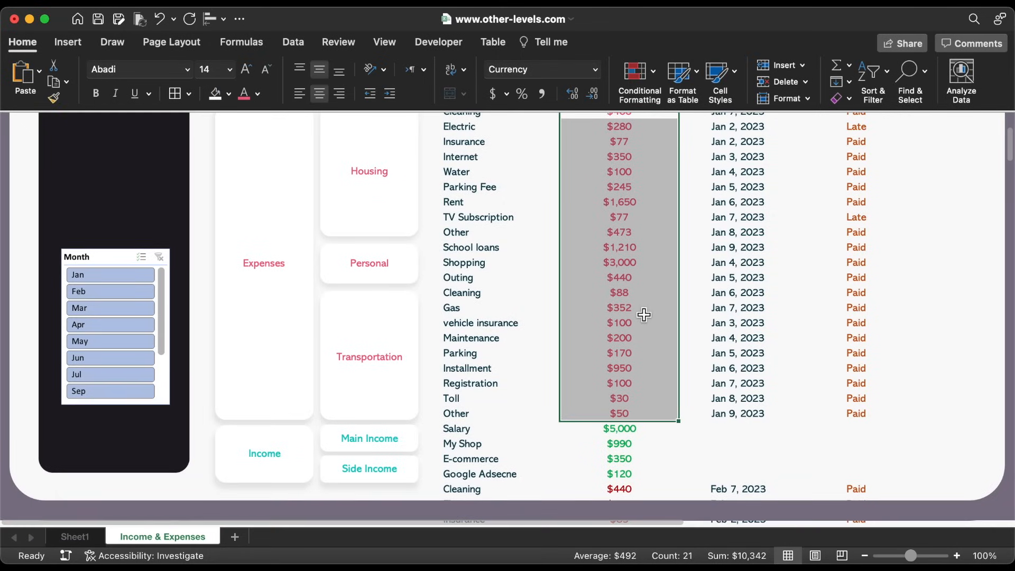
click(629, 426)
key(shift+Down)
key(shift+Down)
key(shift+Down)
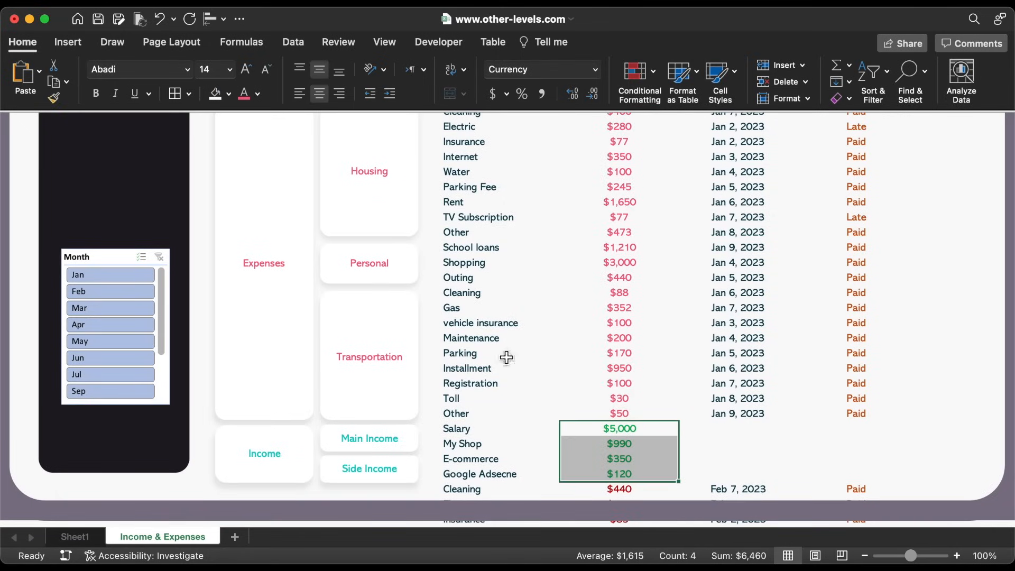
click(259, 95)
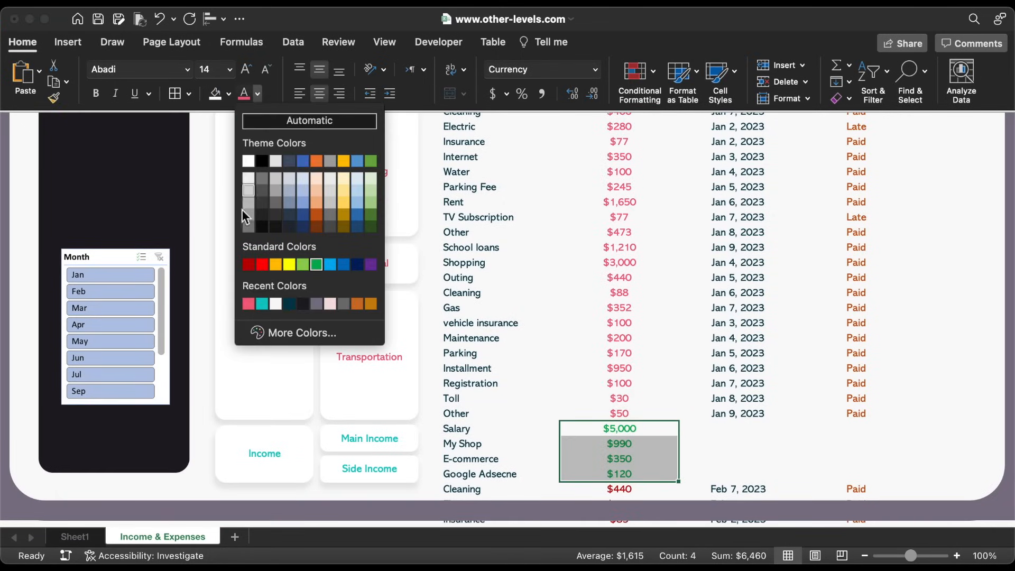
click(262, 305)
Format-paint the January amounts' colouring onto the later months' Amount cells
scroll(625, 340, up, 2)
mouse_move(625, 169)
mouse_down()
mouse_move(635, 424)
mouse_move(612, 514)
mouse_move(628, 521)
mouse_move(618, 482)
mouse_up()
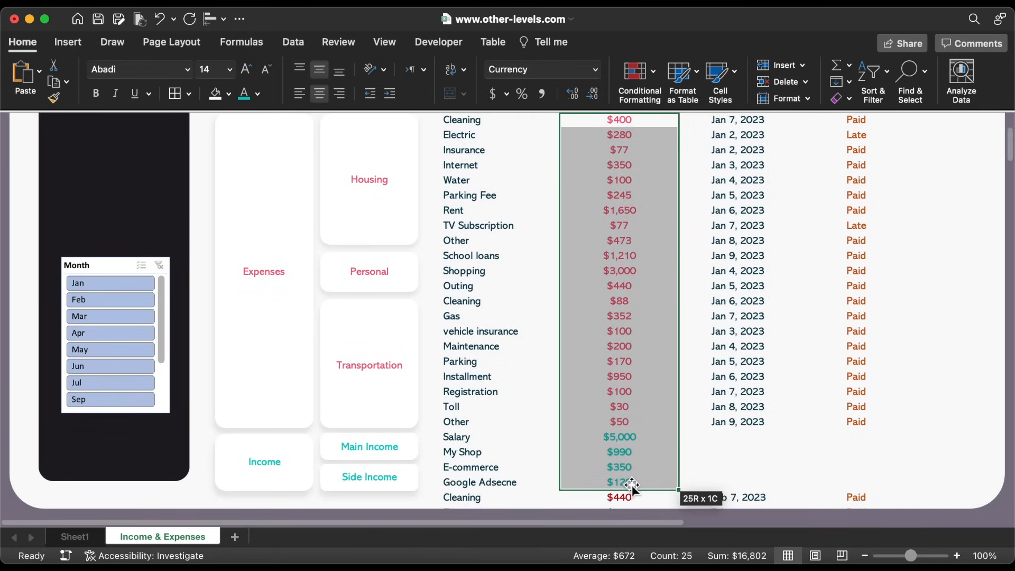
click(54, 99)
scroll(592, 328, down, 5)
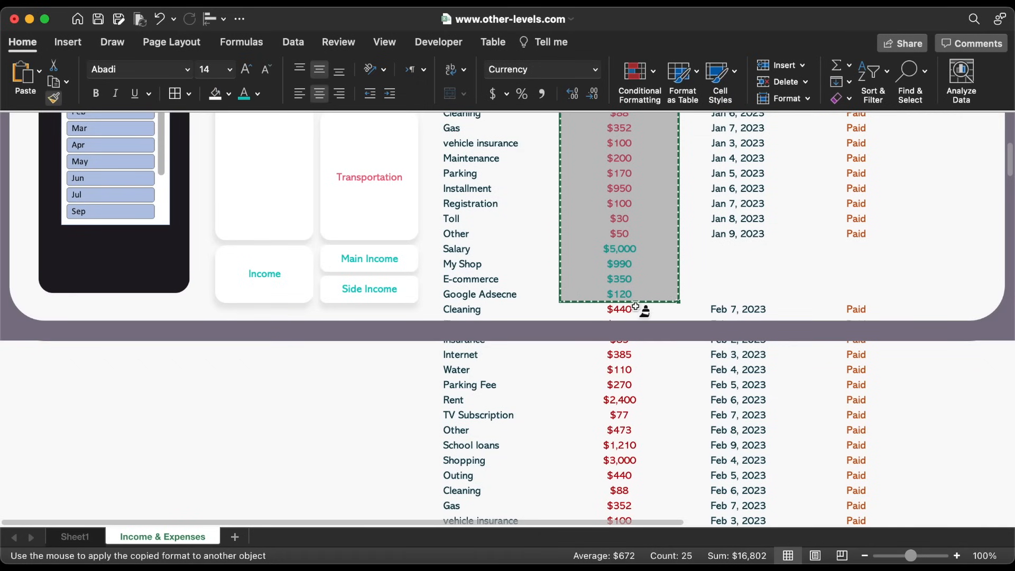
mouse_move(642, 347)
mouse_down()
mouse_move(642, 370)
mouse_move(676, 370)
mouse_move(678, 520)
mouse_move(651, 451)
mouse_move(647, 478)
mouse_up()
scroll(647, 478, up, 20)
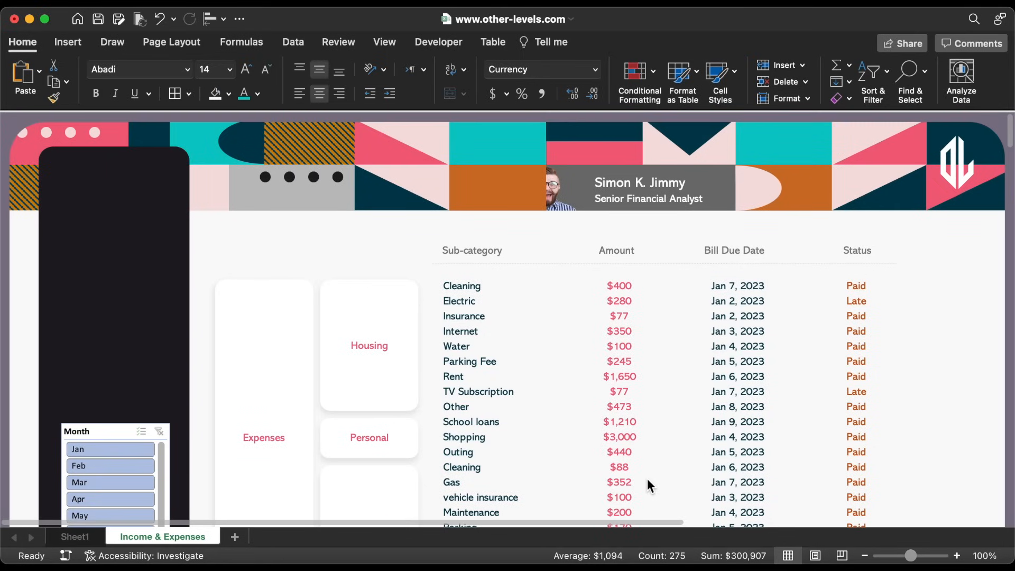
Filter the slicer through January, February and March, then clear the month filter
click(110, 449)
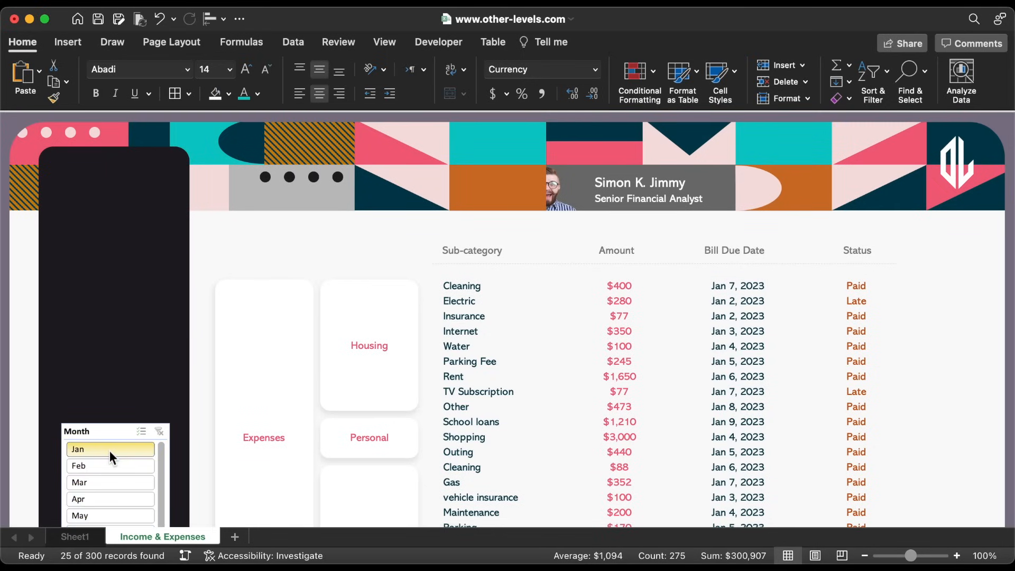
click(113, 464)
click(115, 481)
click(108, 467)
click(109, 450)
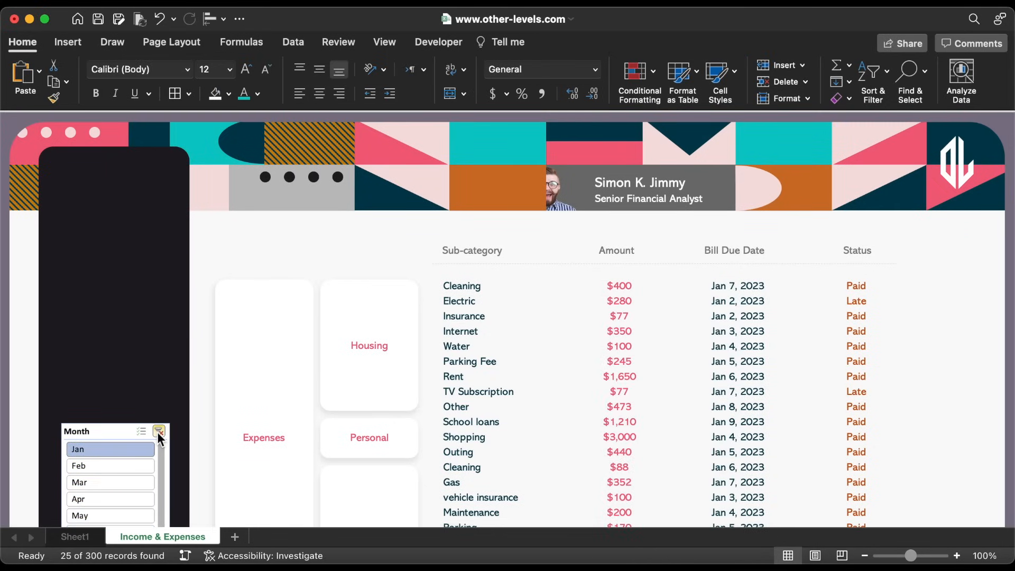
click(157, 432)
Add a Paid/Late list data validation to the entire Status column
click(862, 288)
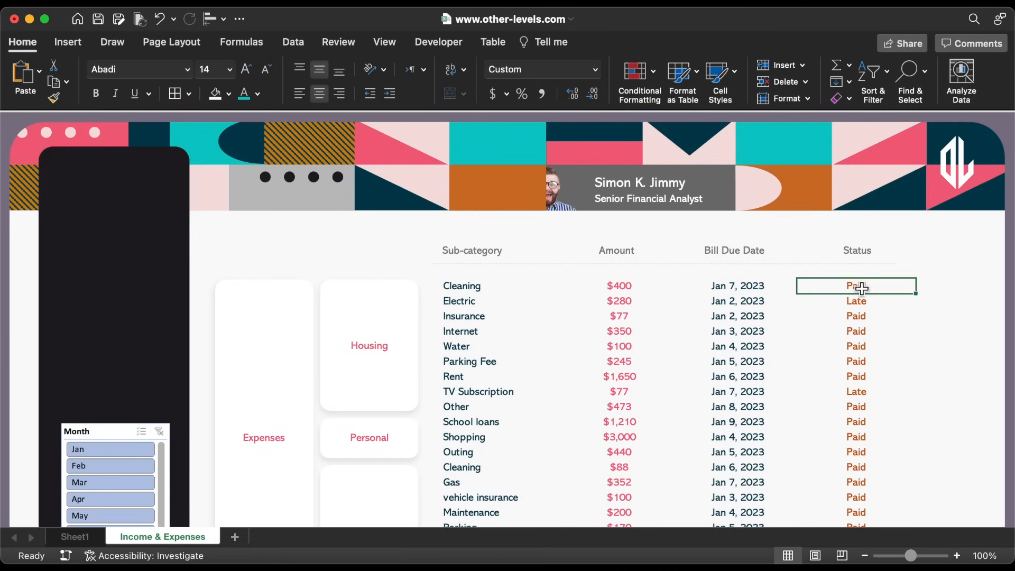
key(super+shift+Down)
key(super+shift+Down)
key(super+shift+Down)
key(super+shift+Down)
key(super+shift+Down)
key(super+shift+Down)
key(super+shift+Down)
key(super+shift+Down)
key(super+shift+Down)
key(super+shift+Down)
key(super+shift+Down)
key(super+shift+Down)
key(super+shift+Down)
key(super+shift+Down)
key(super+shift+Down)
key(super+shift+Down)
key(super+shift+Down)
key(super+shift+Down)
key(super+shift+Down)
key(super+shift+Down)
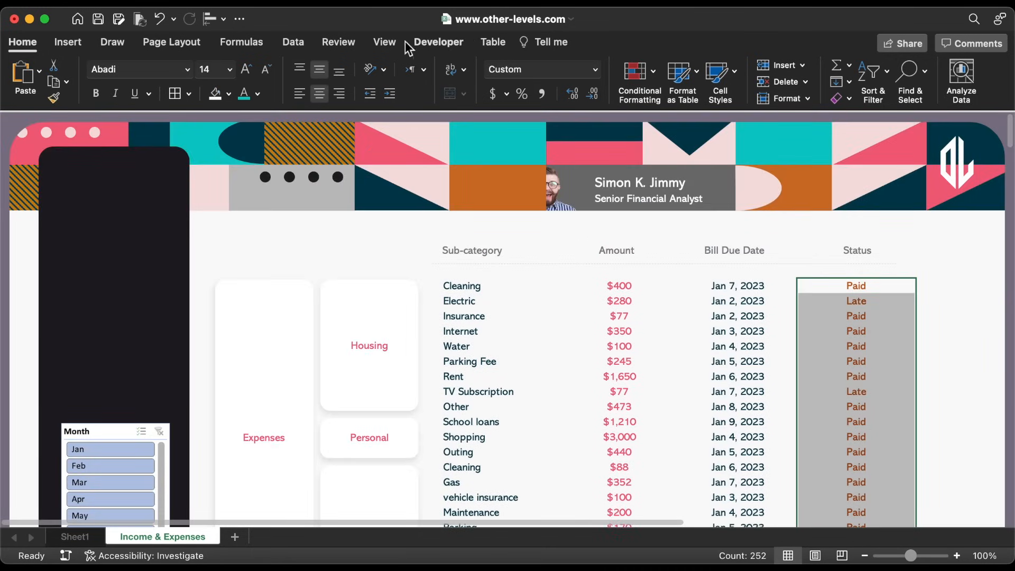
click(291, 42)
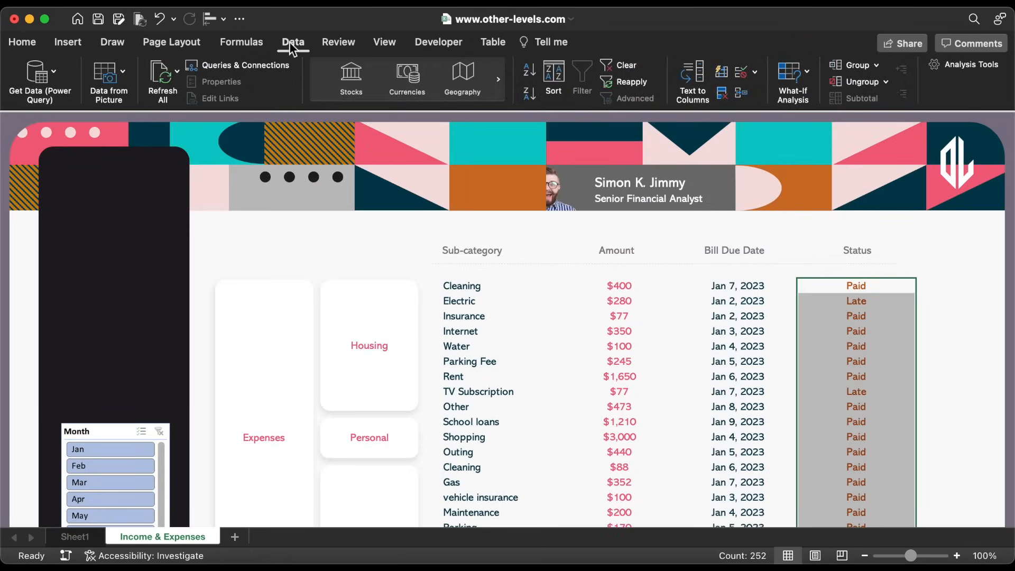
click(760, 75)
click(809, 93)
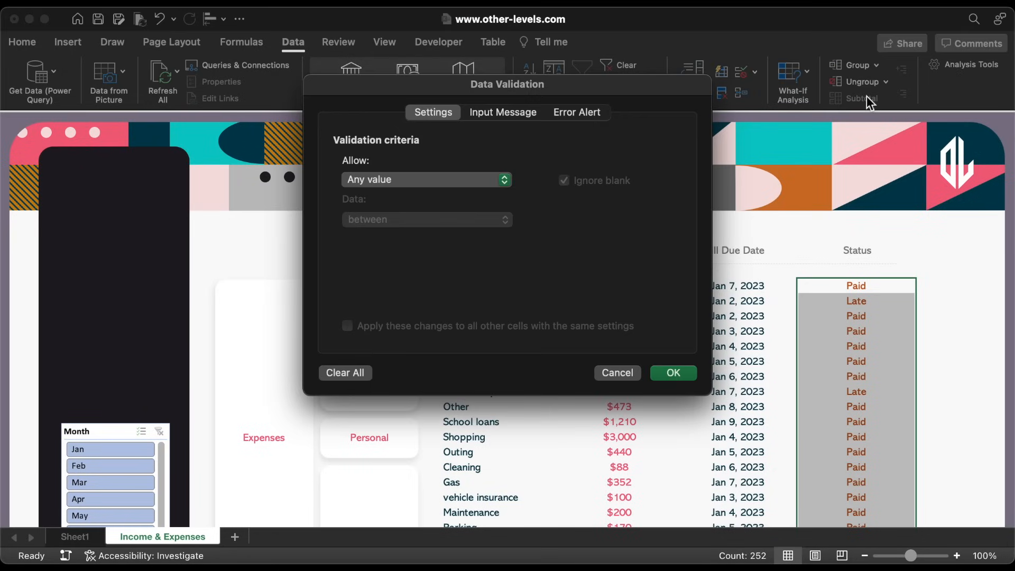
click(419, 179)
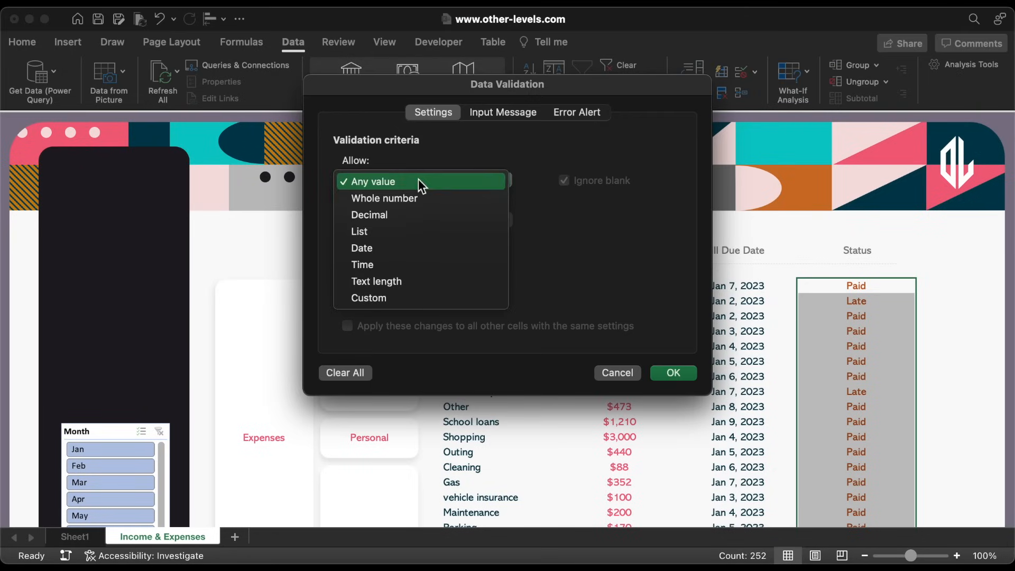
click(380, 232)
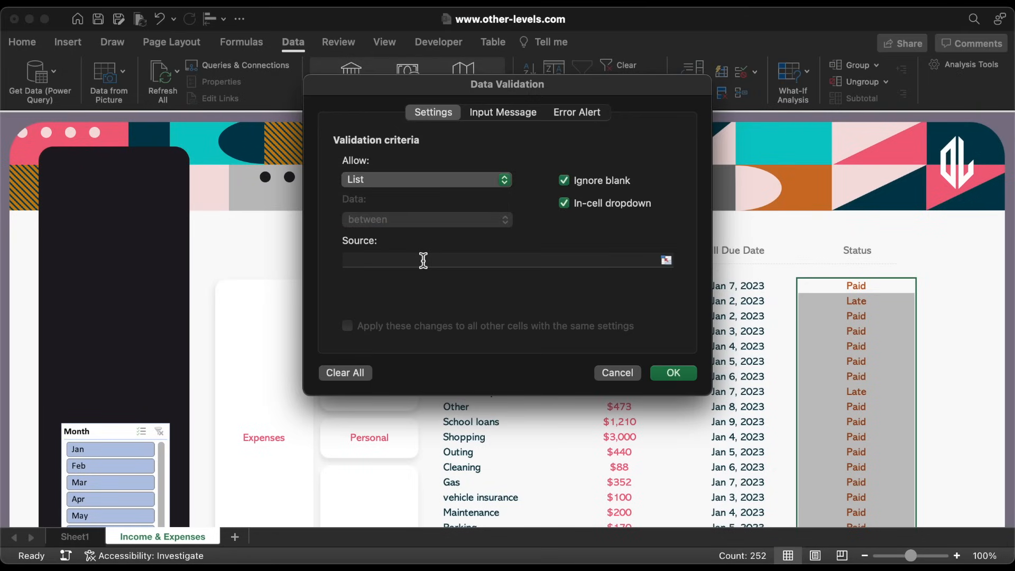
click(423, 261)
text(Paid, Late)
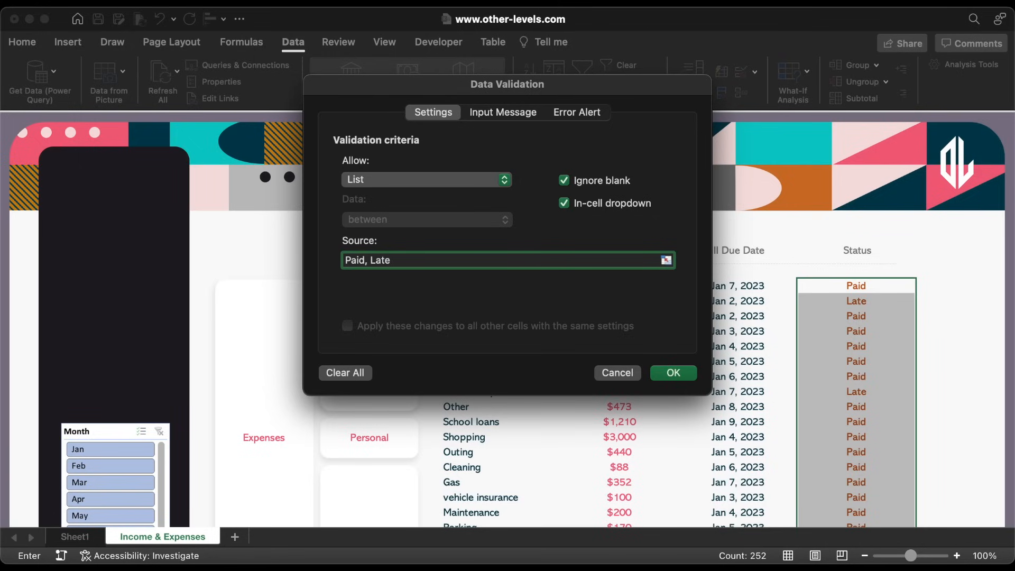
click(673, 374)
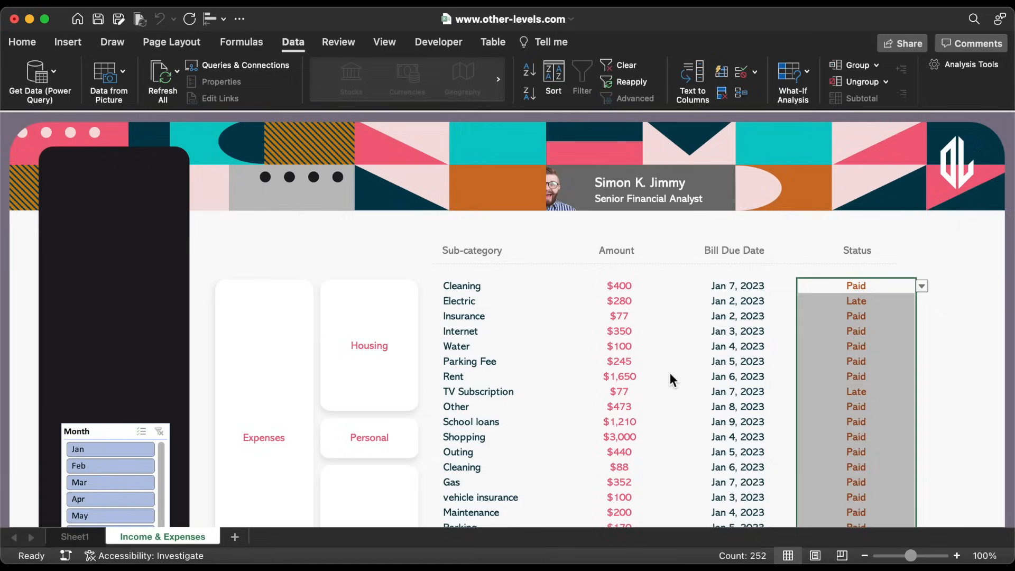
Set the first row's and Electric row's status to Paid, then reselect the Status column
click(923, 289)
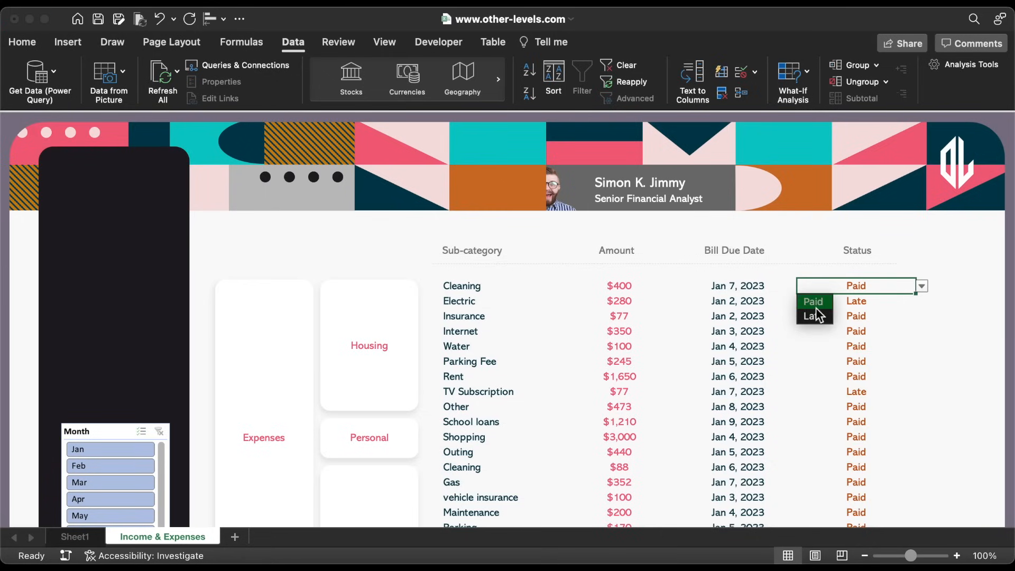
click(816, 306)
click(878, 301)
click(924, 303)
click(820, 317)
click(898, 288)
key(super+shift+Down)
key(super+shift+Down)
key(super+shift+Down)
key(super+shift+Down)
key(super+shift+Down)
key(super+shift+Down)
key(super+shift+Down)
key(super+shift+Down)
key(super+shift+Down)
key(super+shift+Down)
key(super+shift+Down)
key(super+shift+Down)
key(super+shift+Down)
key(super+shift+Down)
key(super+shift+Down)
key(super+shift+Down)
key(super+shift+Down)
key(super+shift+Down)
key(super+shift+Down)
key(super+shift+Down)
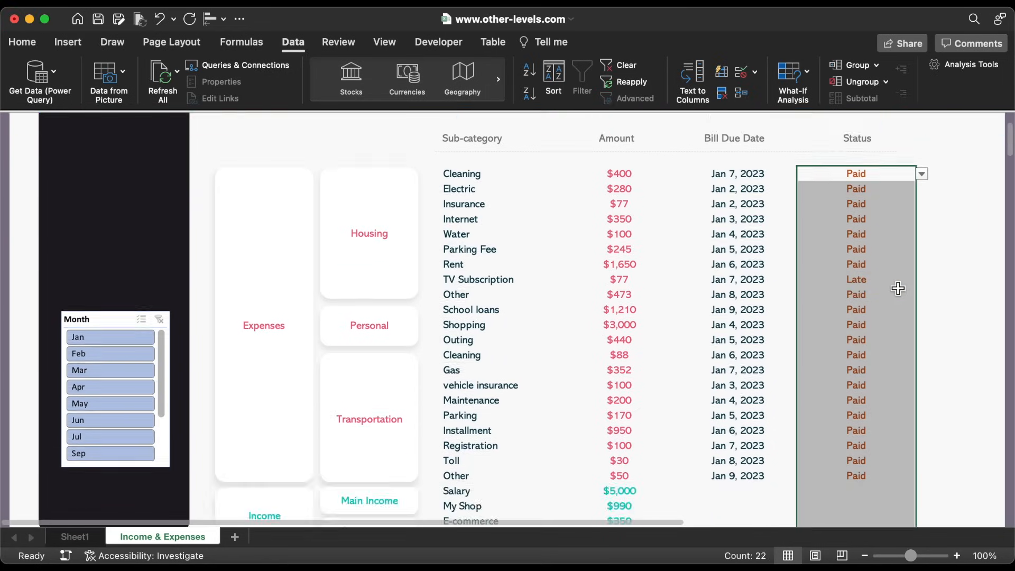
key(ctrl+BackSpace)
click(22, 43)
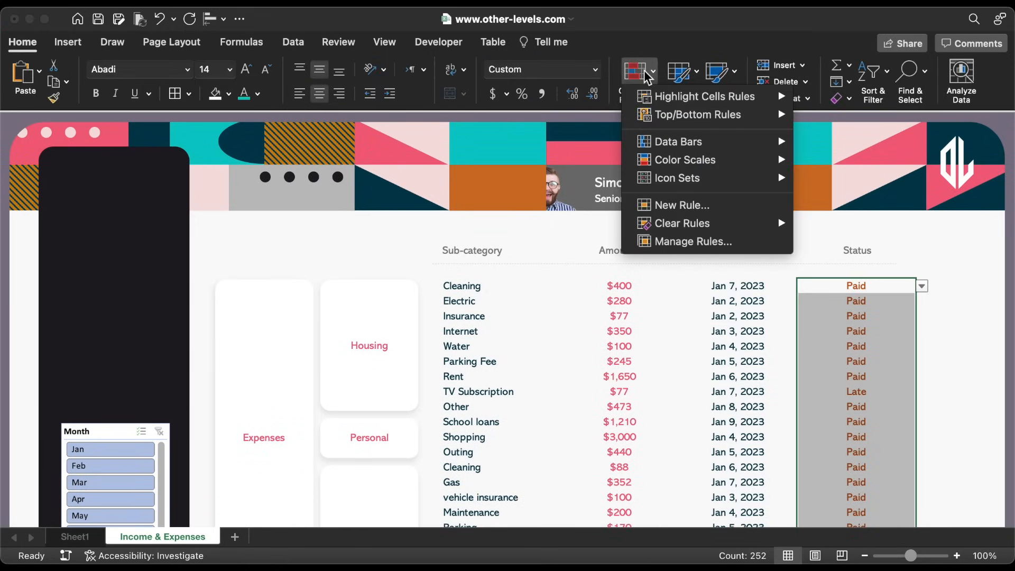
Start a Classic conditional formatting rule for cells whose specific text contains Late
click(692, 204)
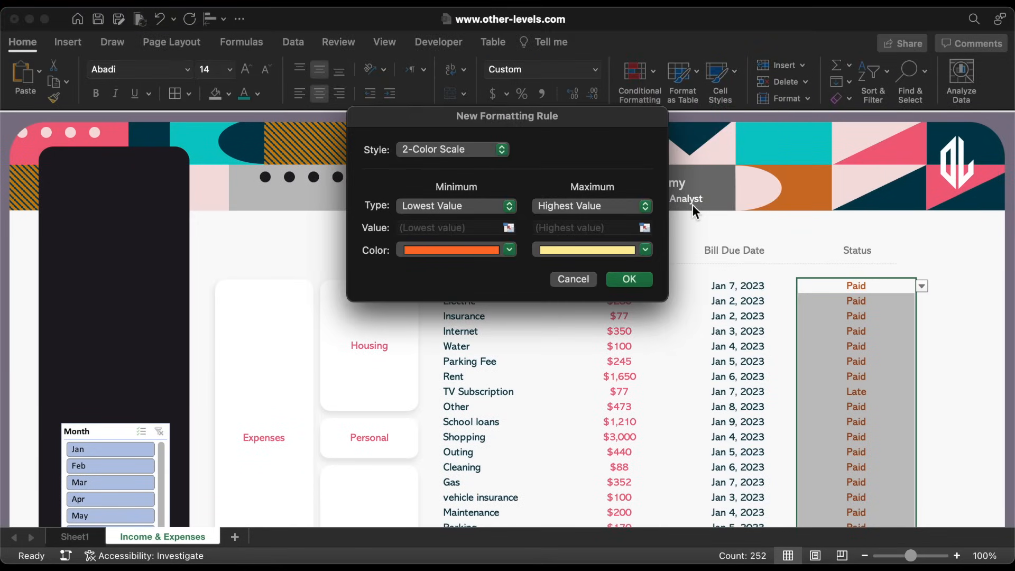
click(482, 150)
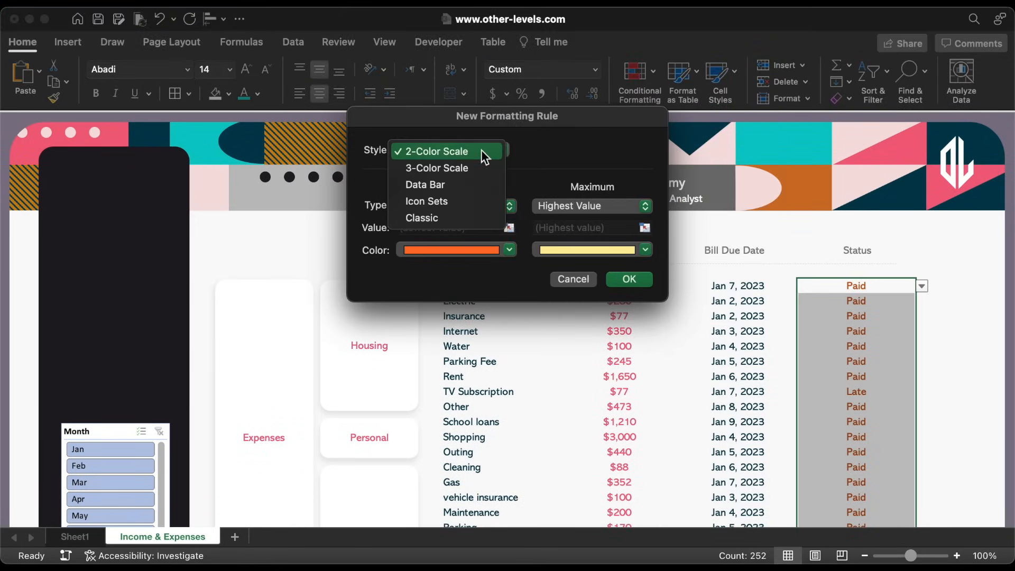
click(448, 215)
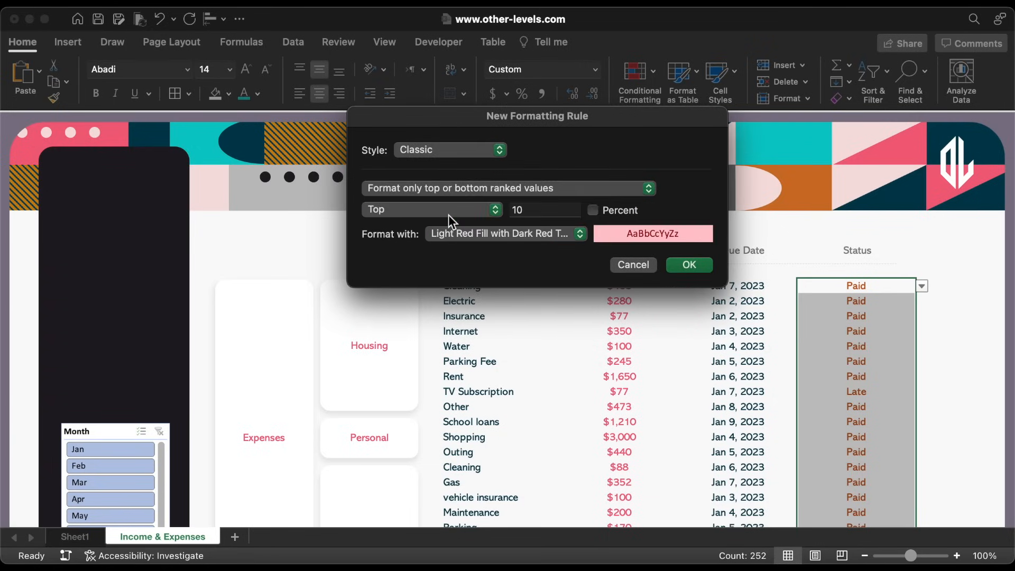
click(534, 185)
click(500, 175)
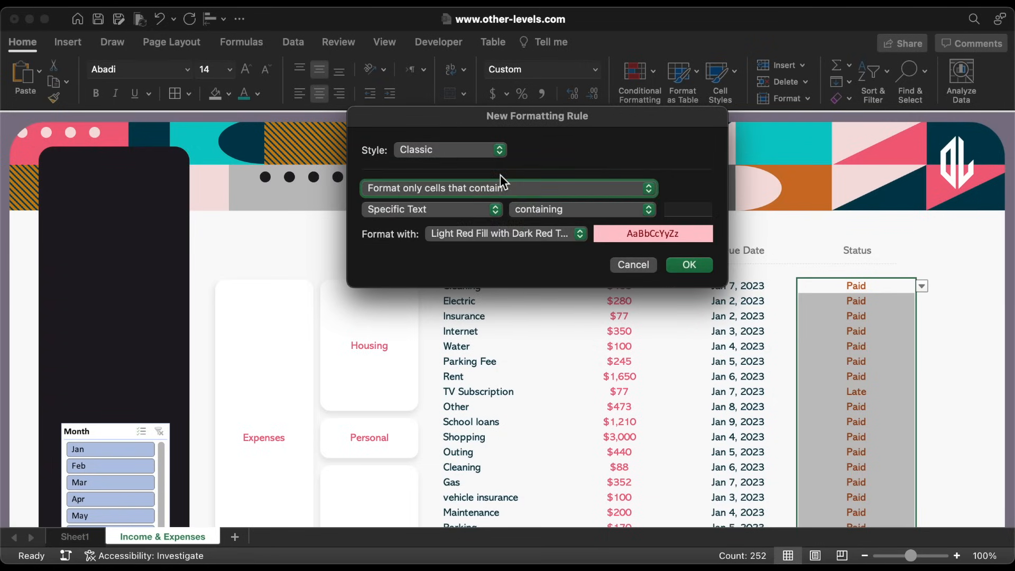
click(675, 209)
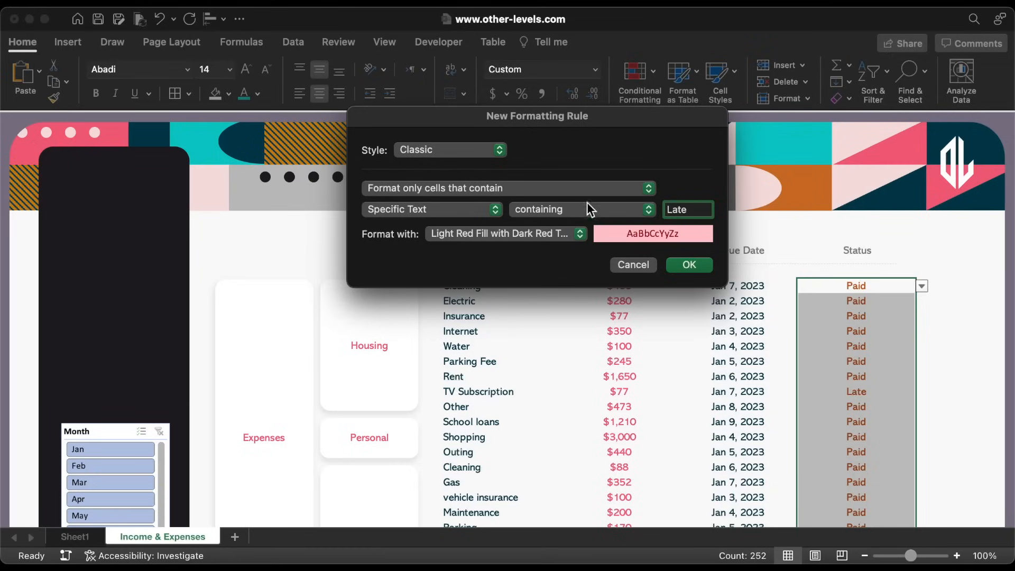
Give matching cells a custom Regular orange font format and save the rule
click(540, 233)
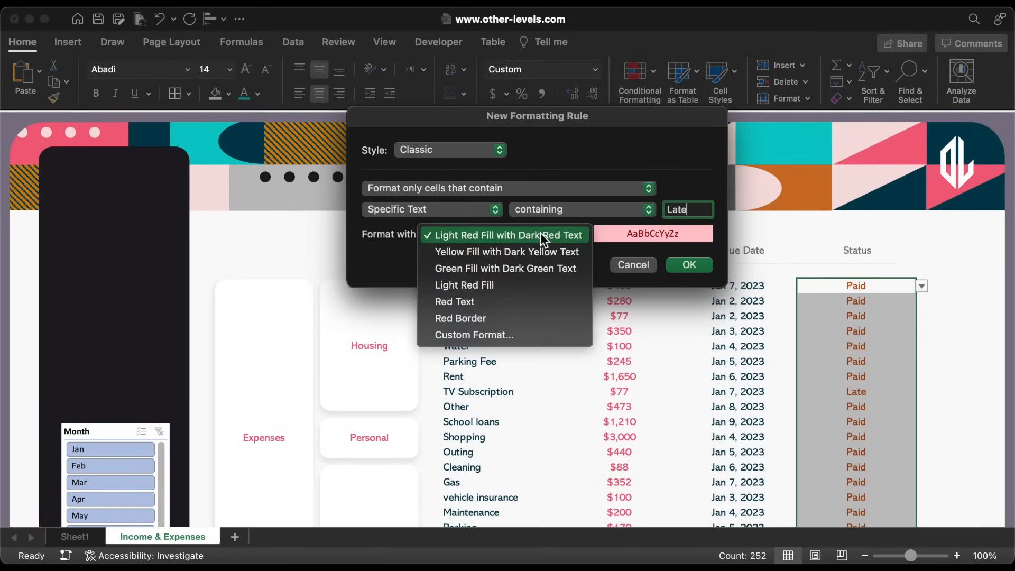
click(496, 335)
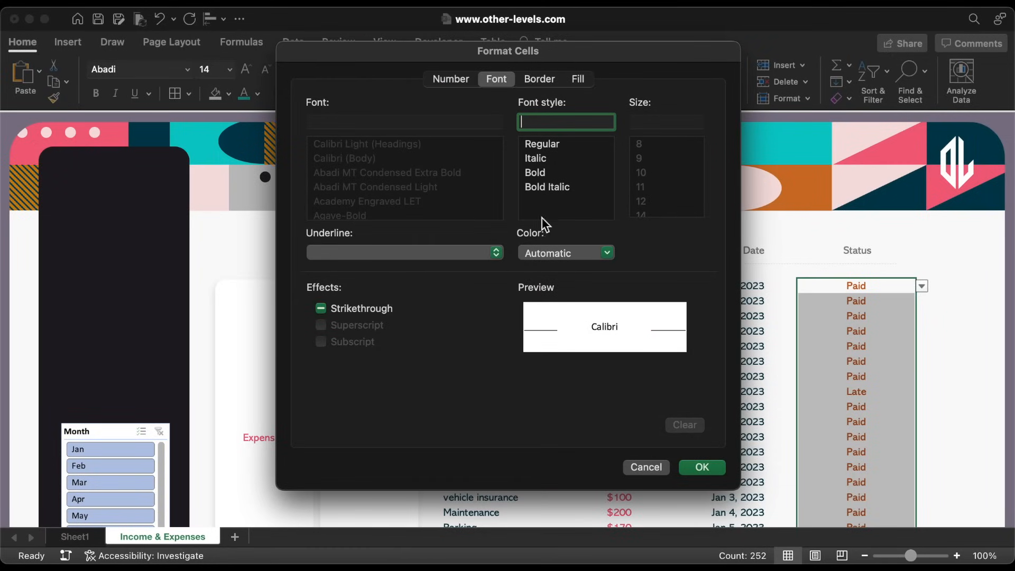
click(548, 148)
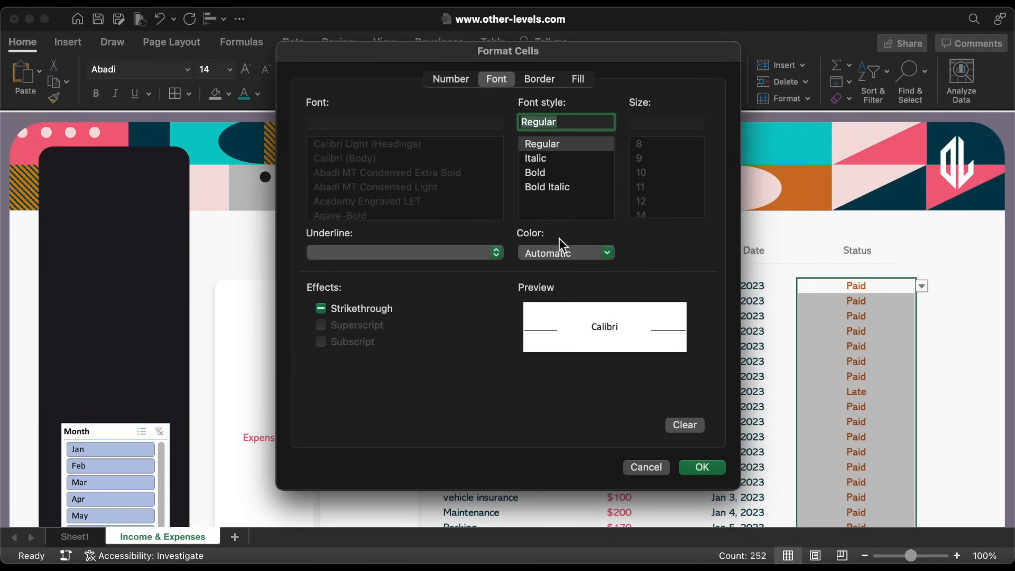
click(576, 252)
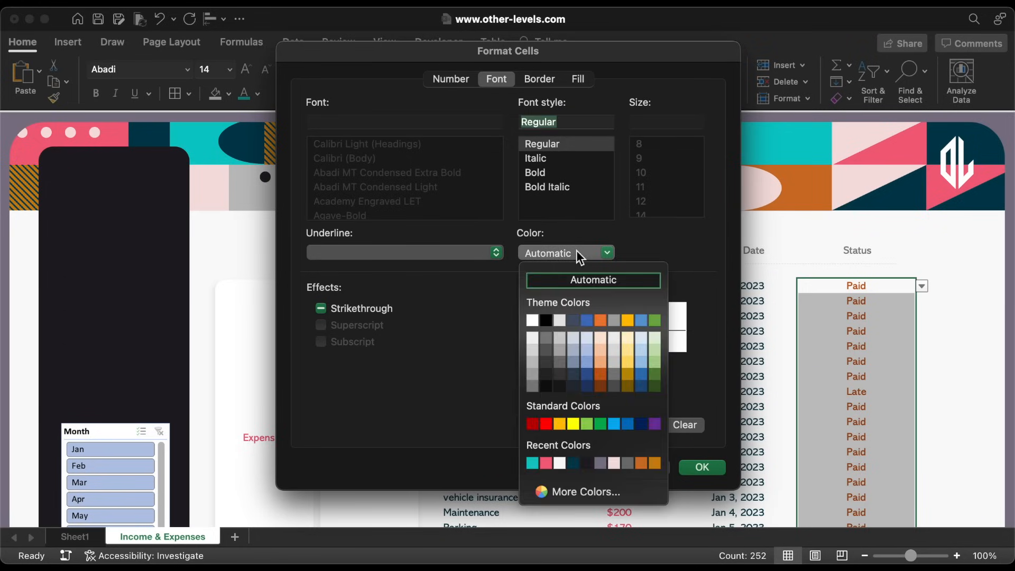
click(654, 463)
click(578, 79)
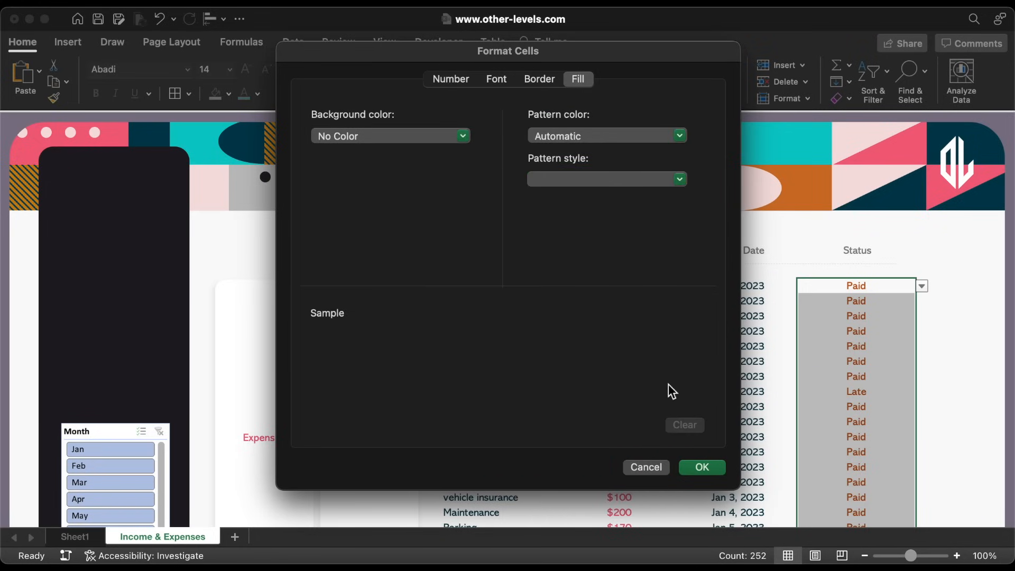
click(698, 468)
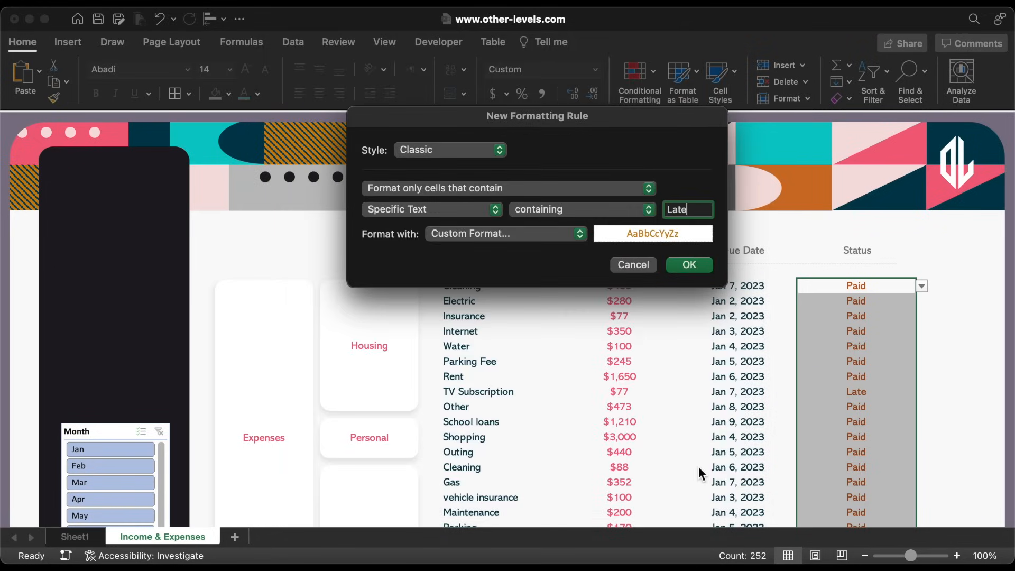
click(701, 265)
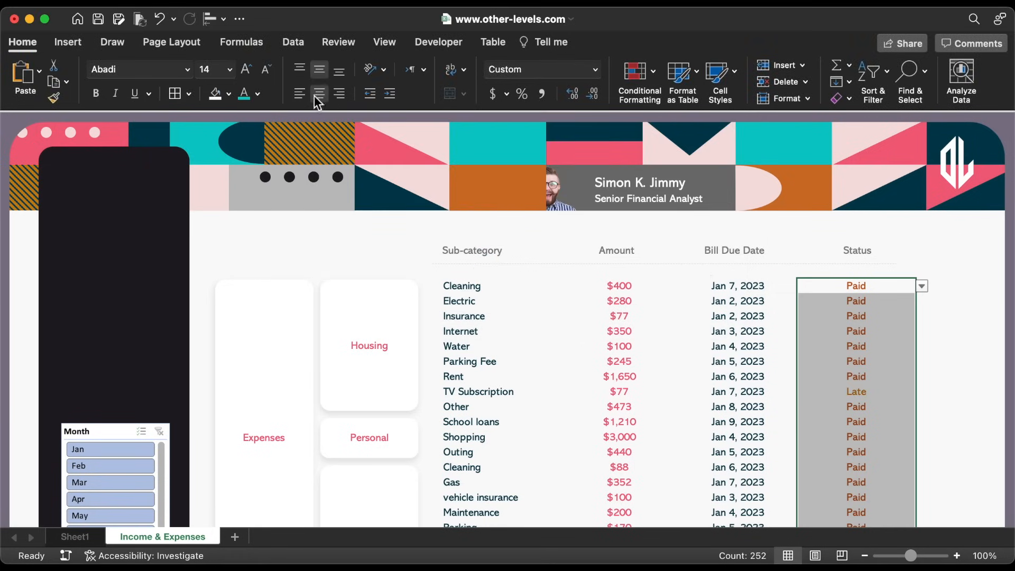
Turn the Paid status text dark navy and set the Electric and Internet bills to Late
click(259, 94)
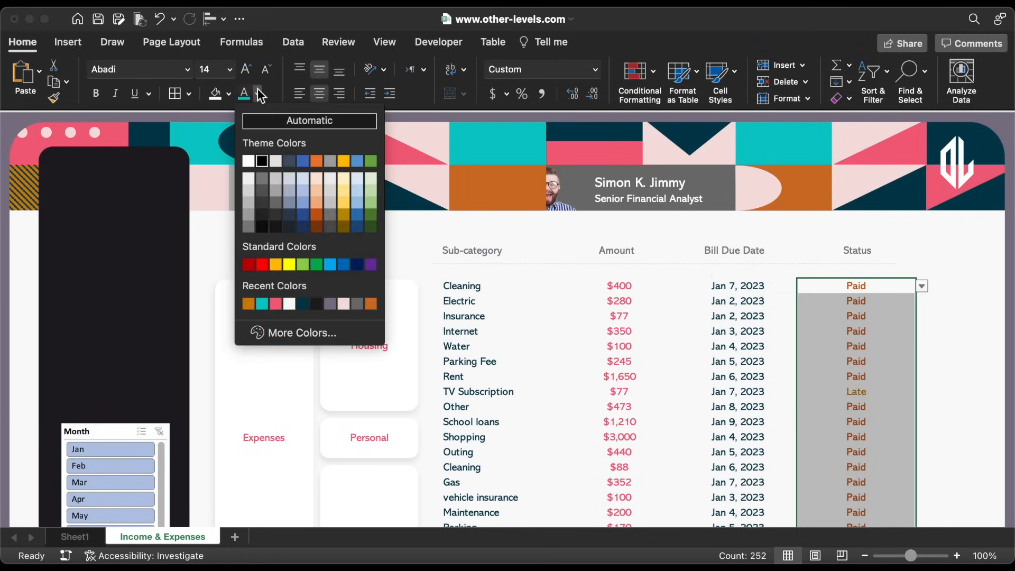
click(303, 303)
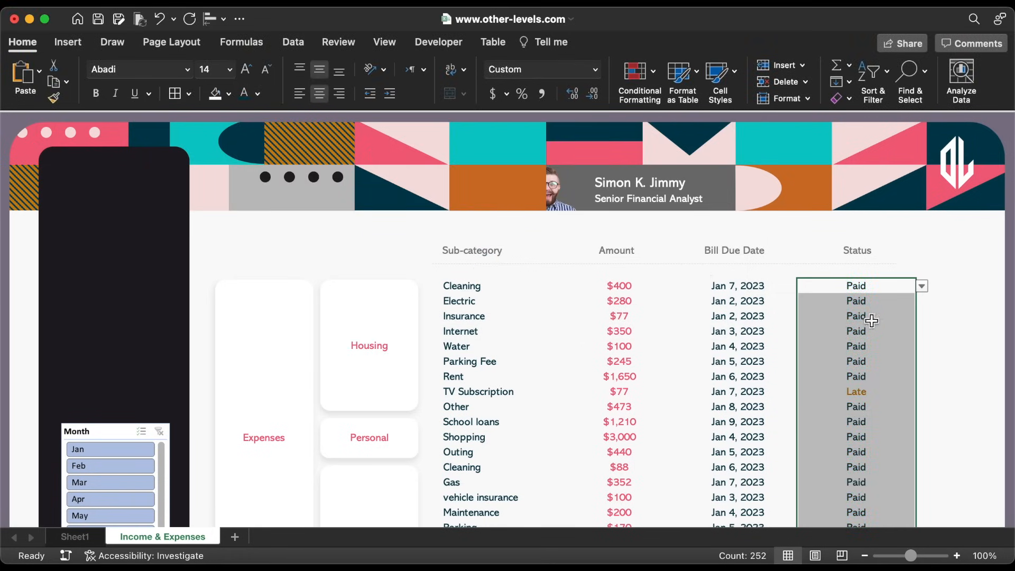
click(895, 310)
click(921, 302)
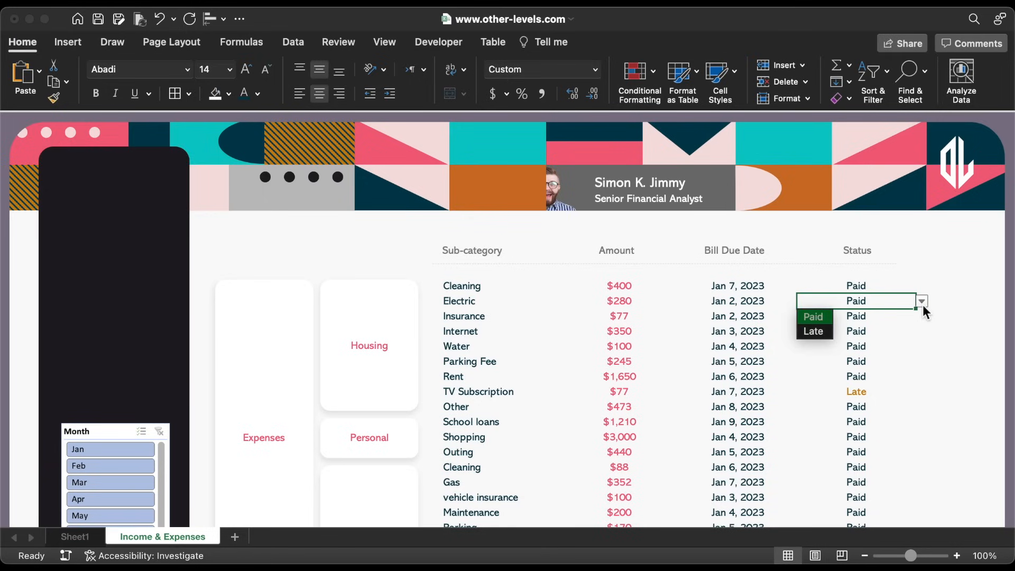
click(813, 331)
click(879, 330)
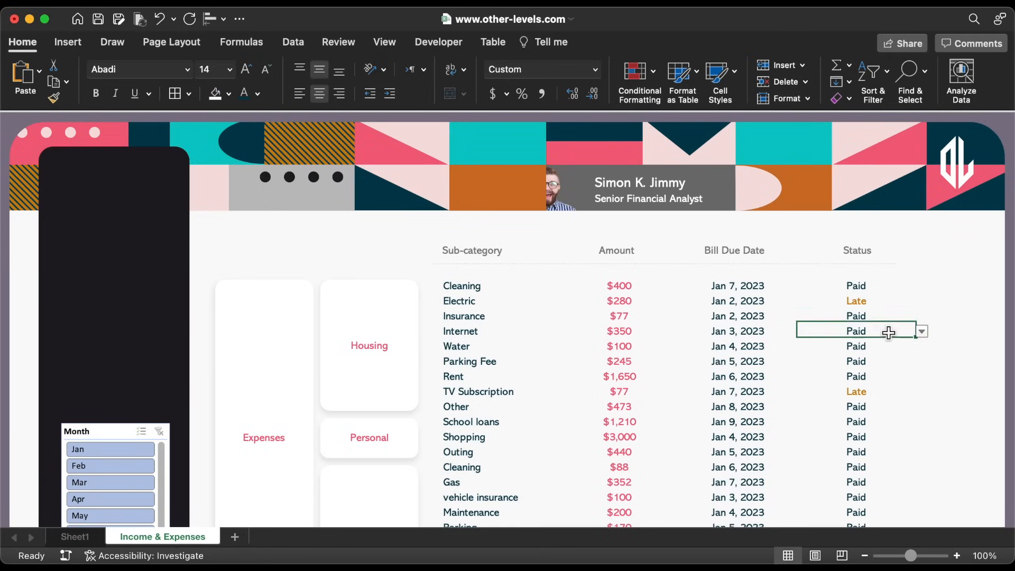
click(922, 332)
click(820, 365)
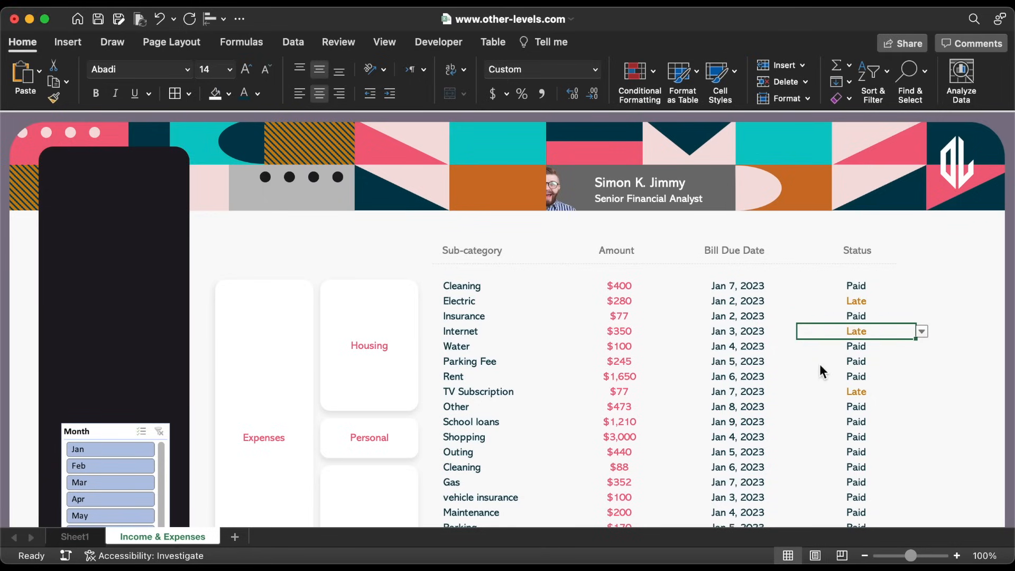
Try several months in the Month slicer, ending with the table filtered to March
click(471, 288)
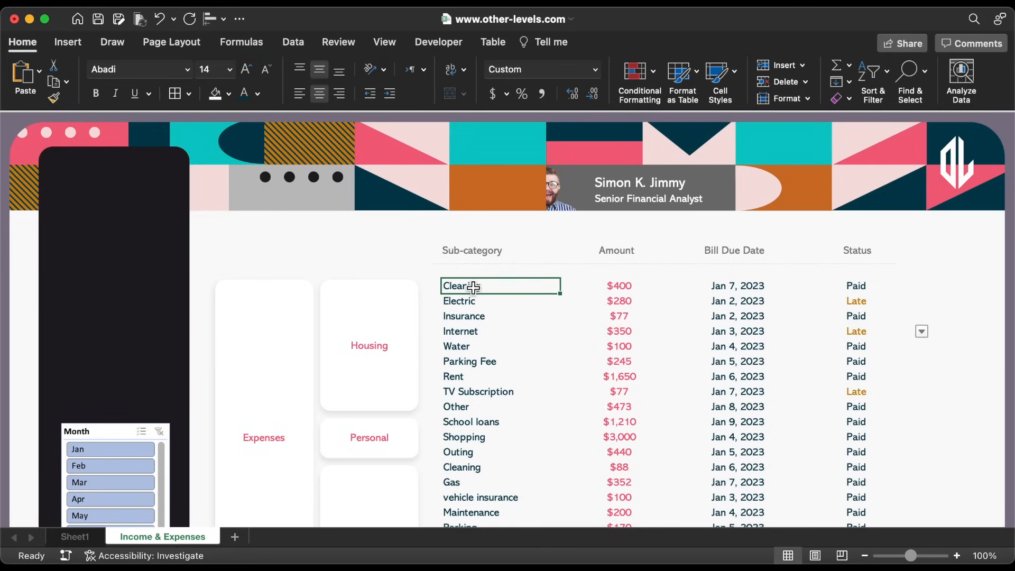
scroll(524, 386, down, 15)
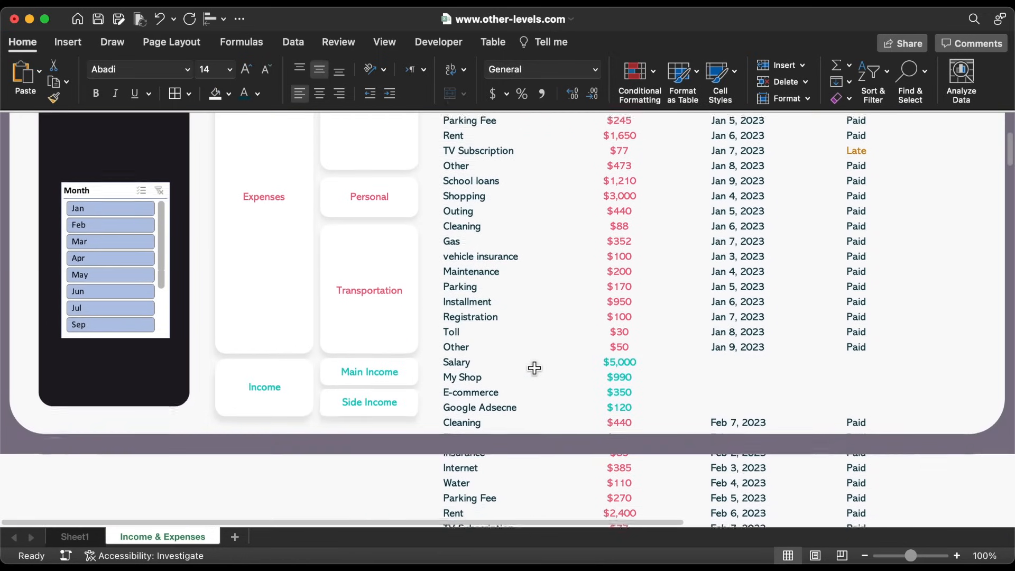
scroll(534, 368, up, 10)
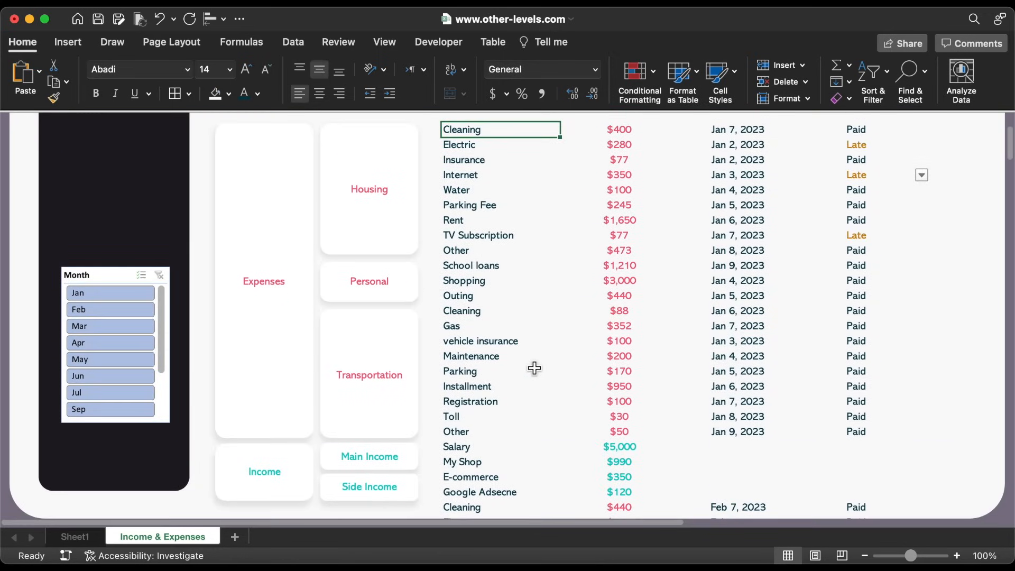
click(122, 315)
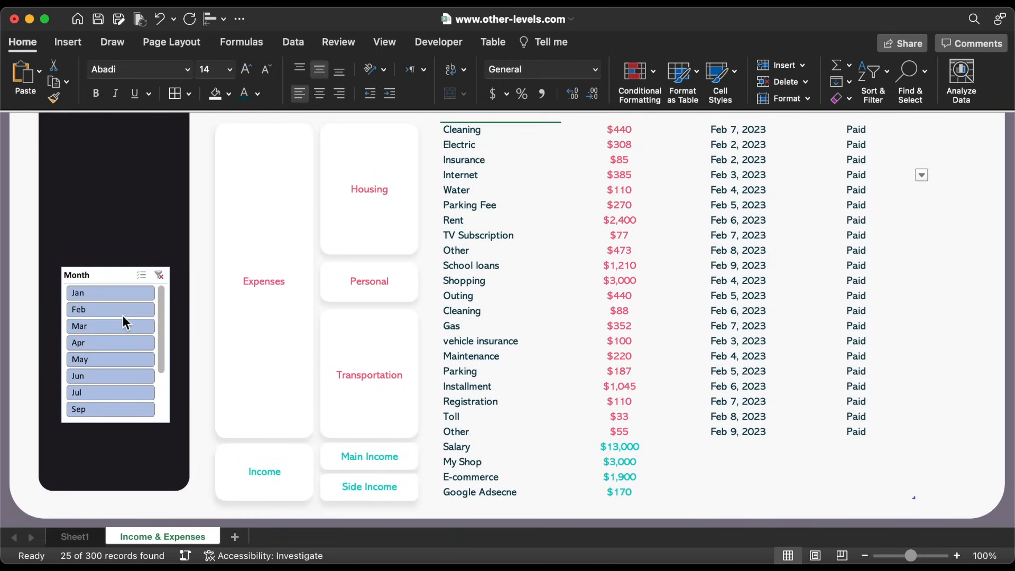
click(120, 335)
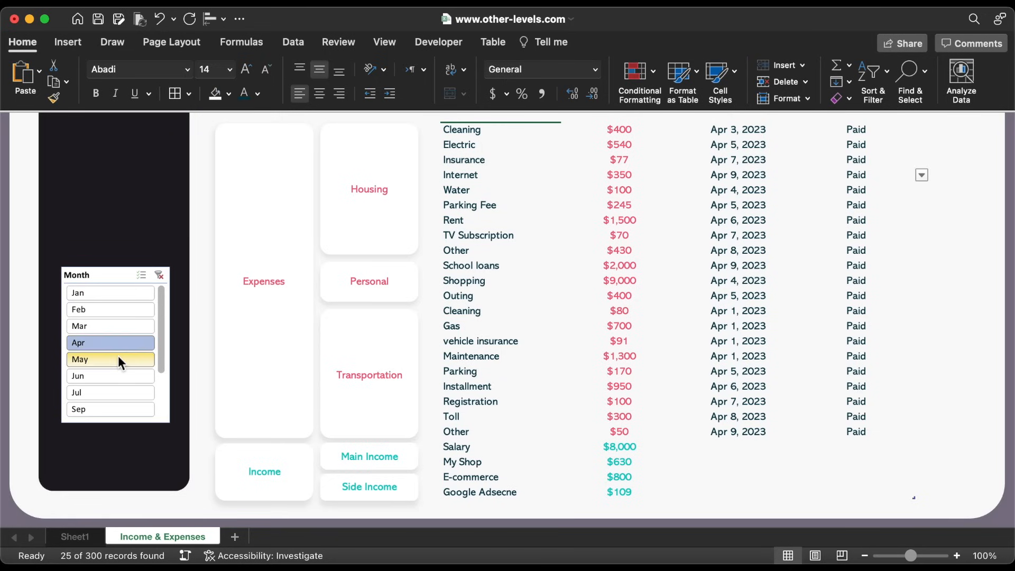
click(118, 355)
click(119, 393)
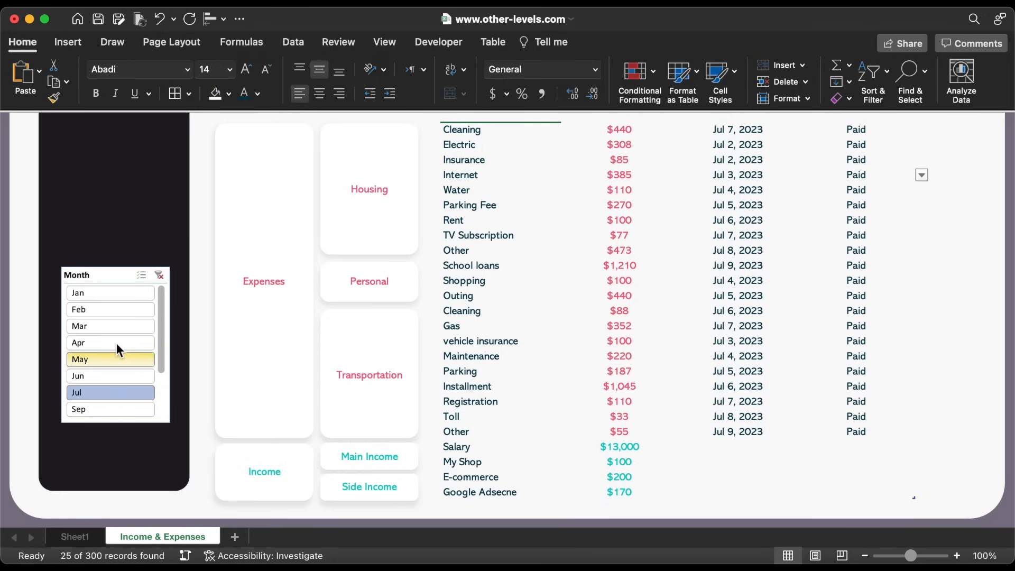
click(115, 293)
click(119, 322)
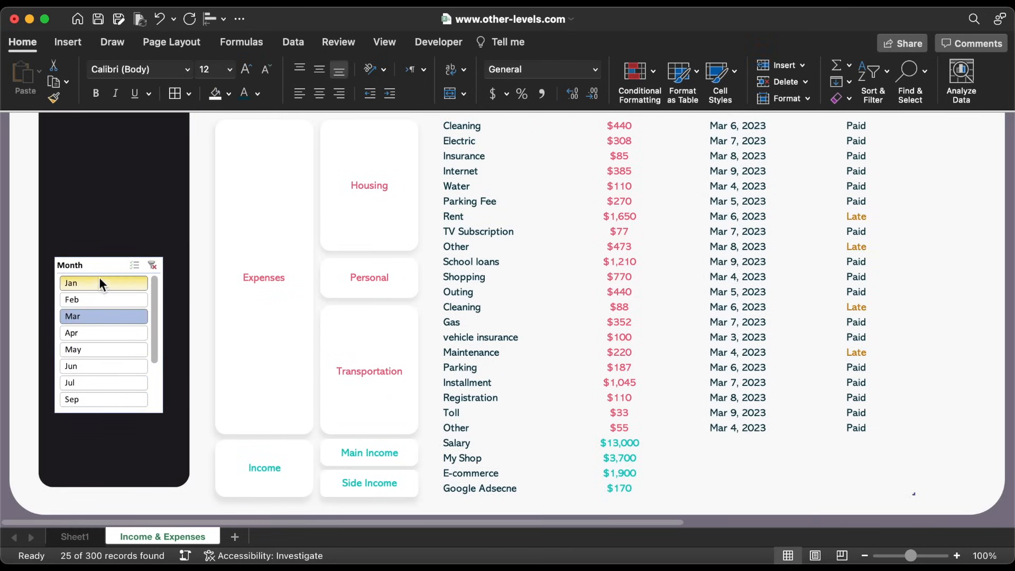
click(105, 265)
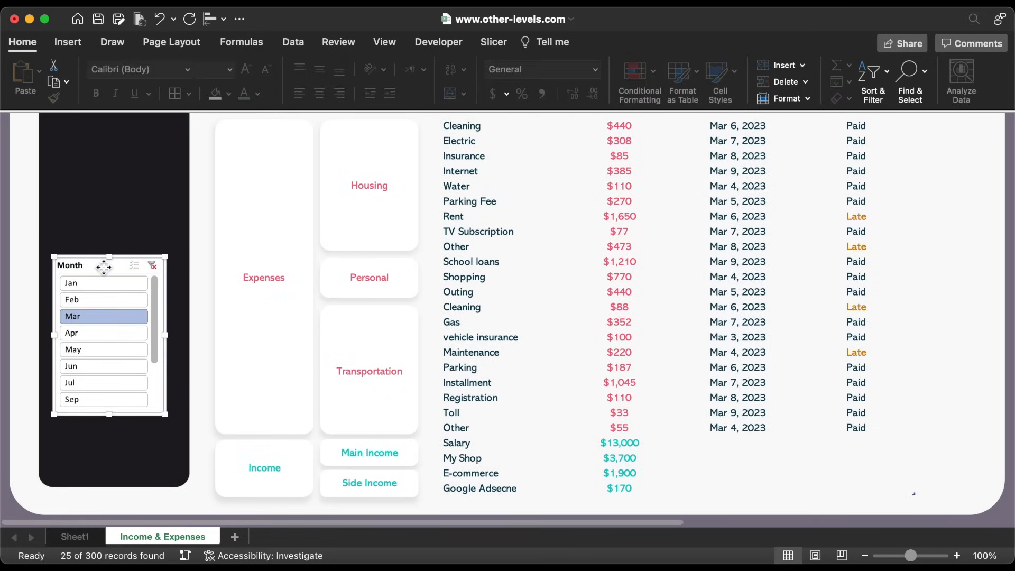
Apply the dark slicer style with 3 columns and 0.3" × 0.74" month buttons
click(494, 43)
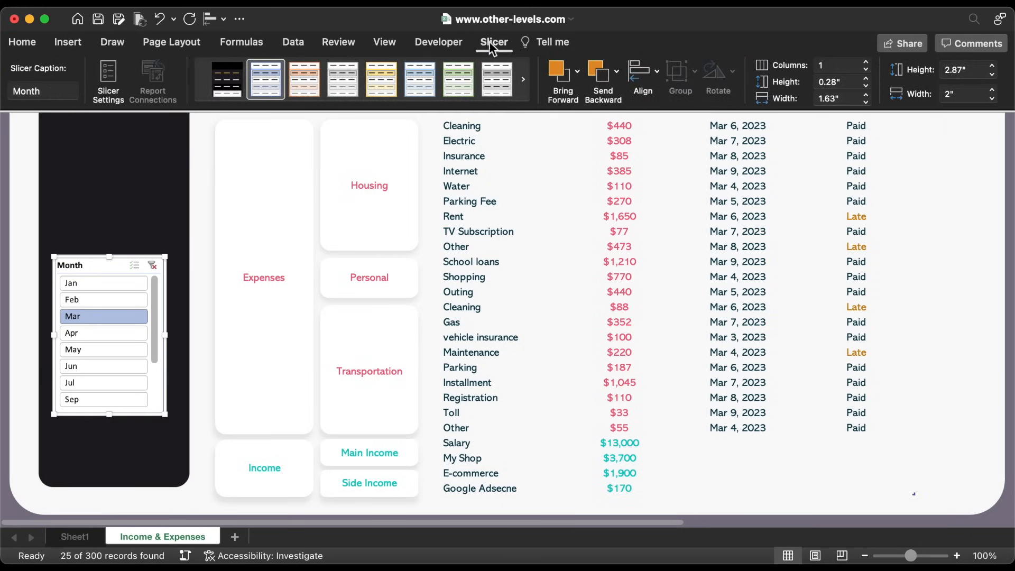
click(235, 75)
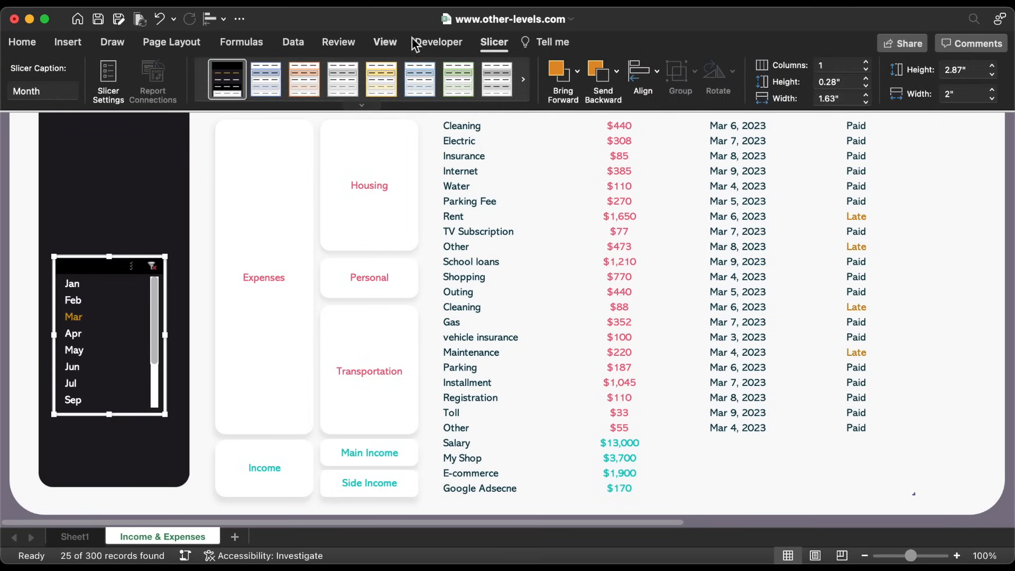
click(866, 63)
click(866, 62)
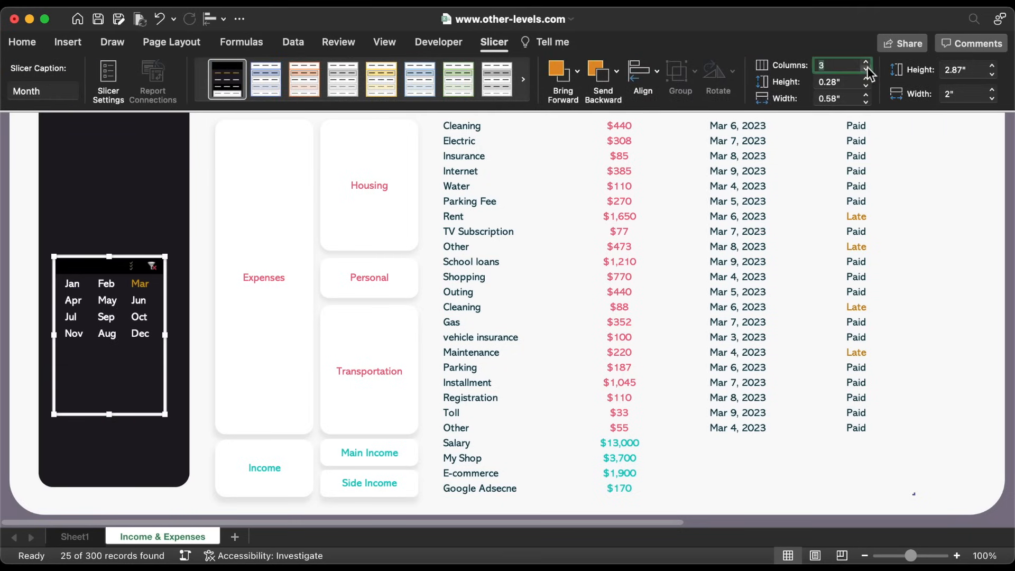
click(867, 79)
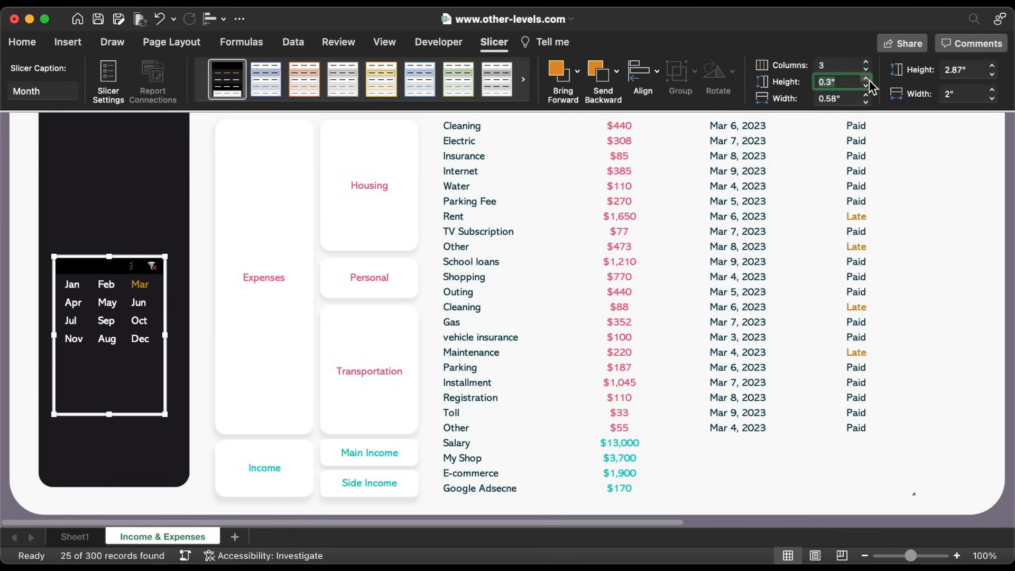
key(Tab)
text(0)
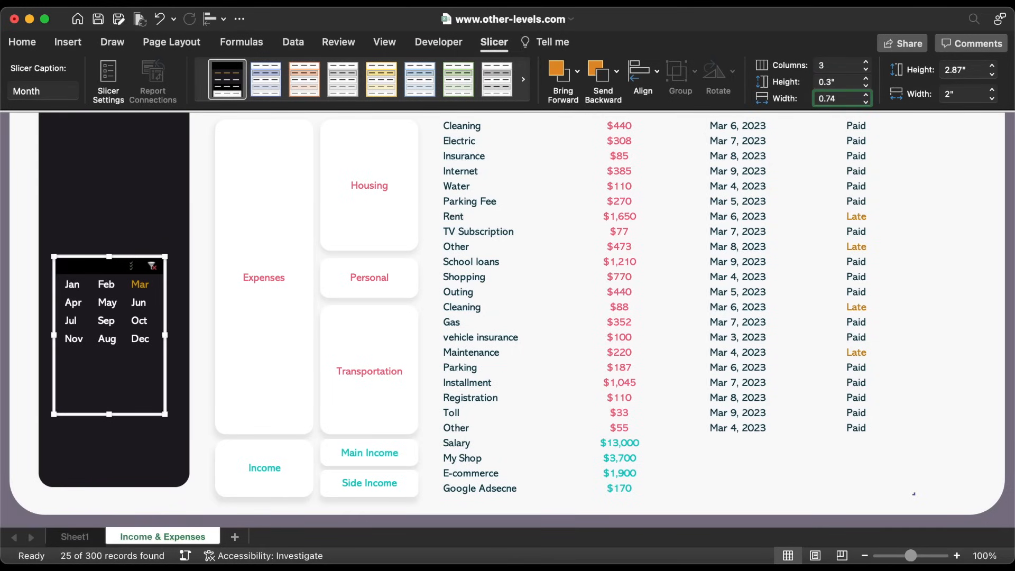
key(Return)
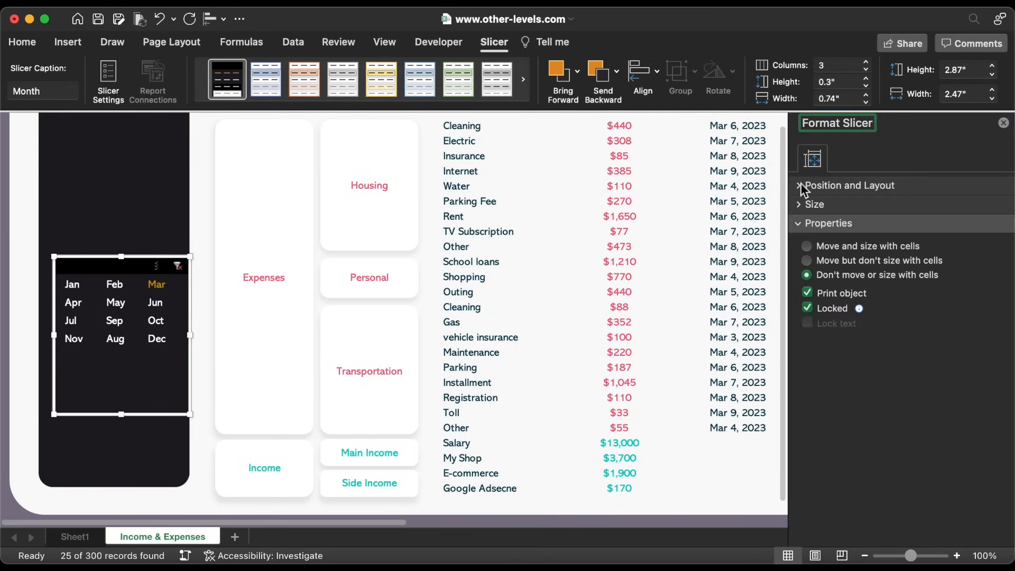
Adjust the slicer's position in its layout settings and lock its size and position
click(800, 185)
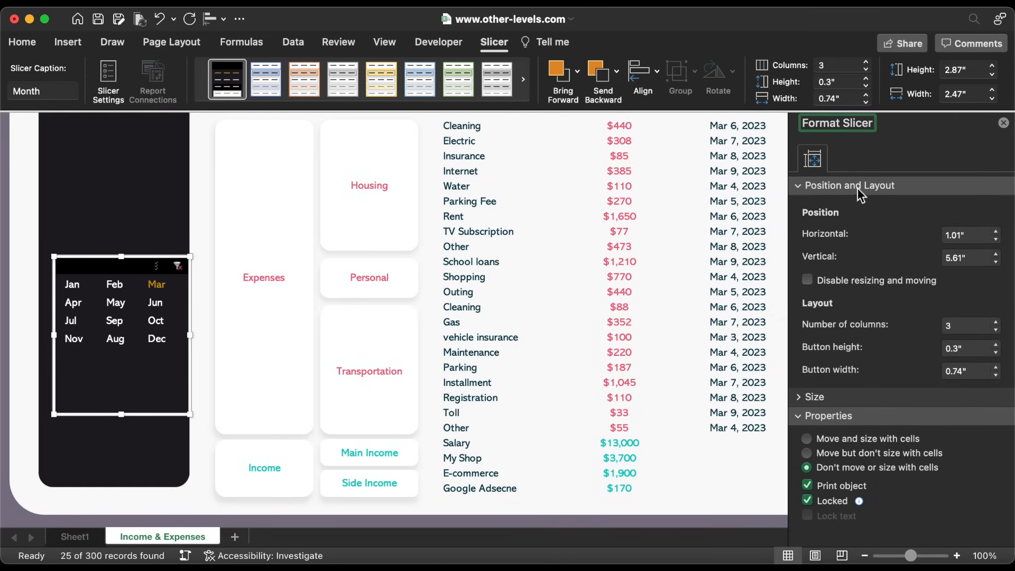
click(996, 240)
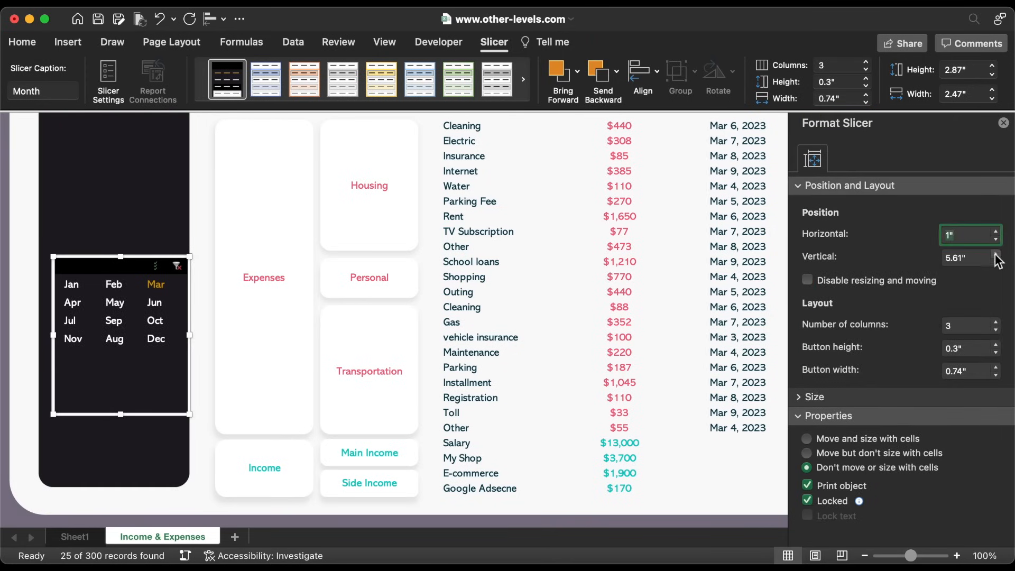
click(996, 253)
click(808, 280)
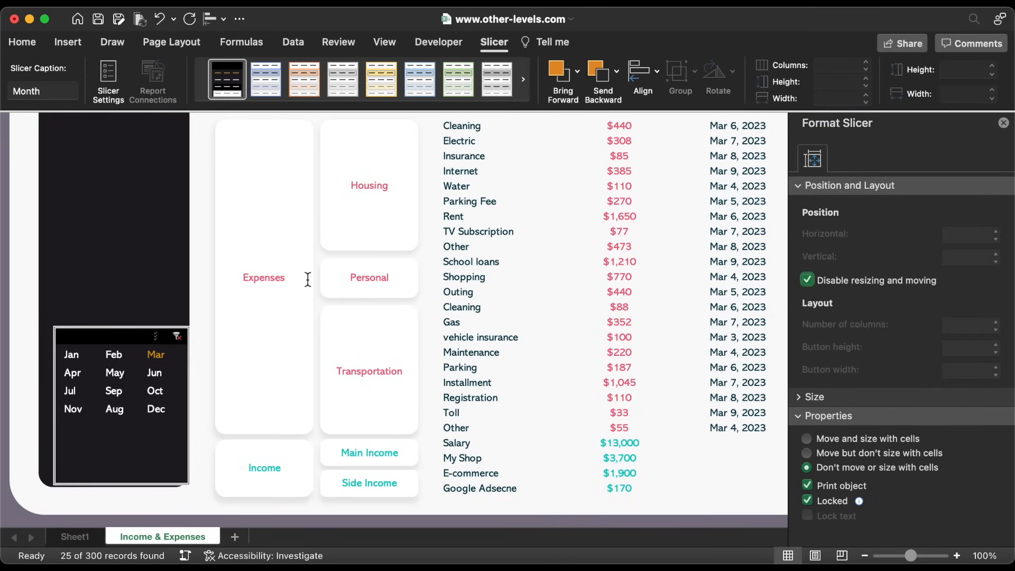
Hide no-data months and the slicer header, shorten it to 1.57", and re-lock it
right_click(120, 332)
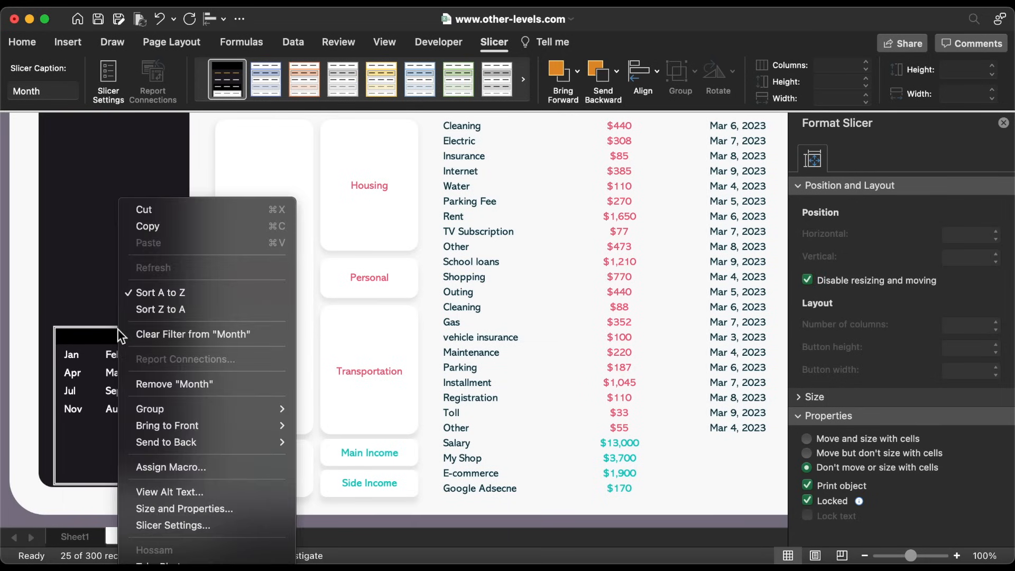
click(202, 524)
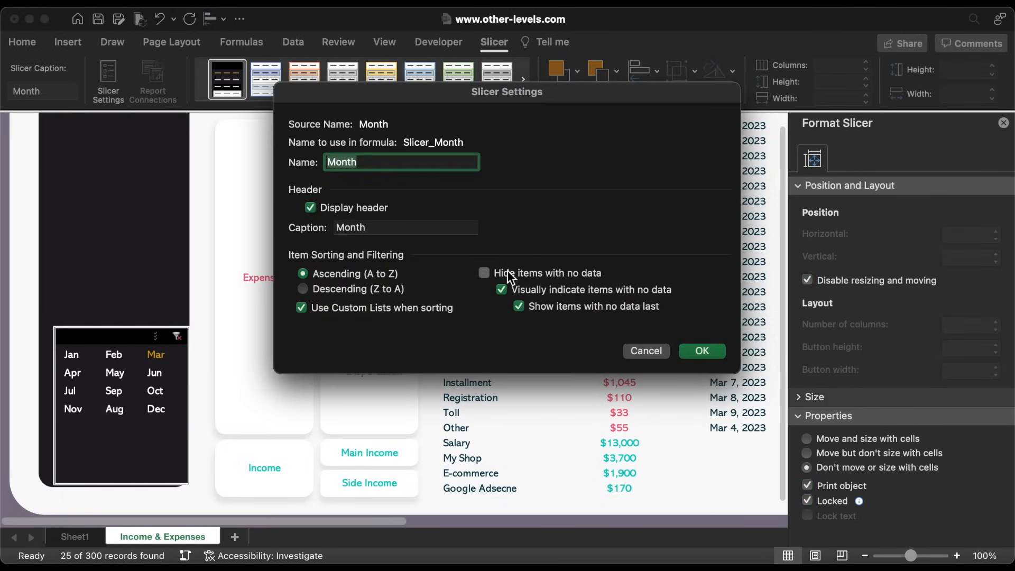
click(507, 273)
click(324, 208)
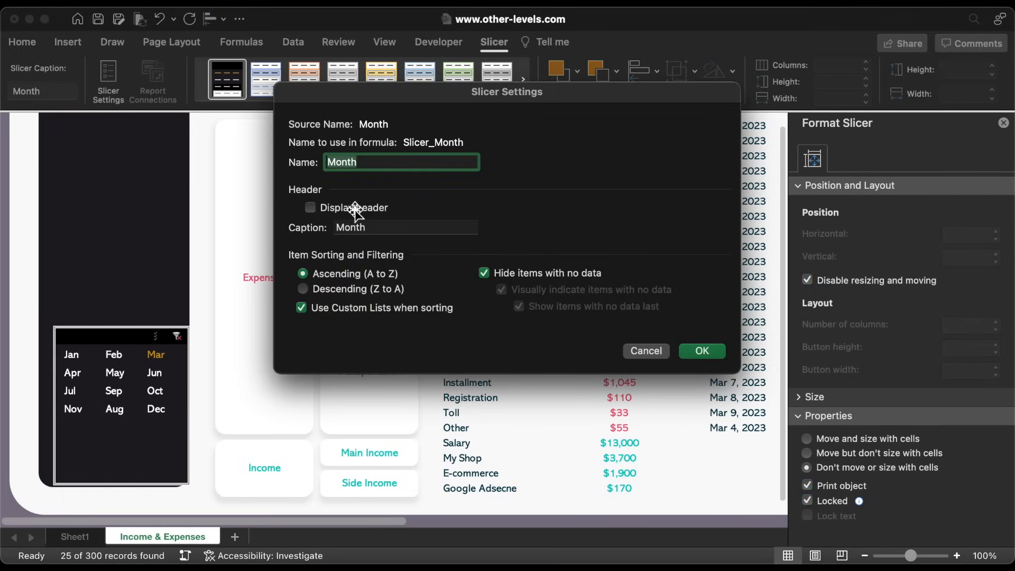
click(707, 351)
drag(120, 484, 138, 415)
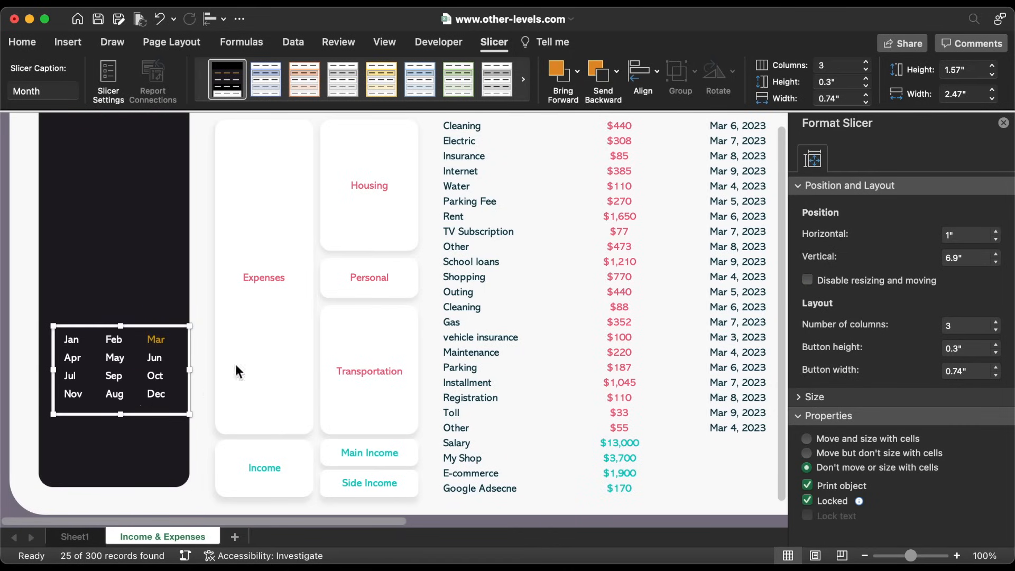
click(852, 280)
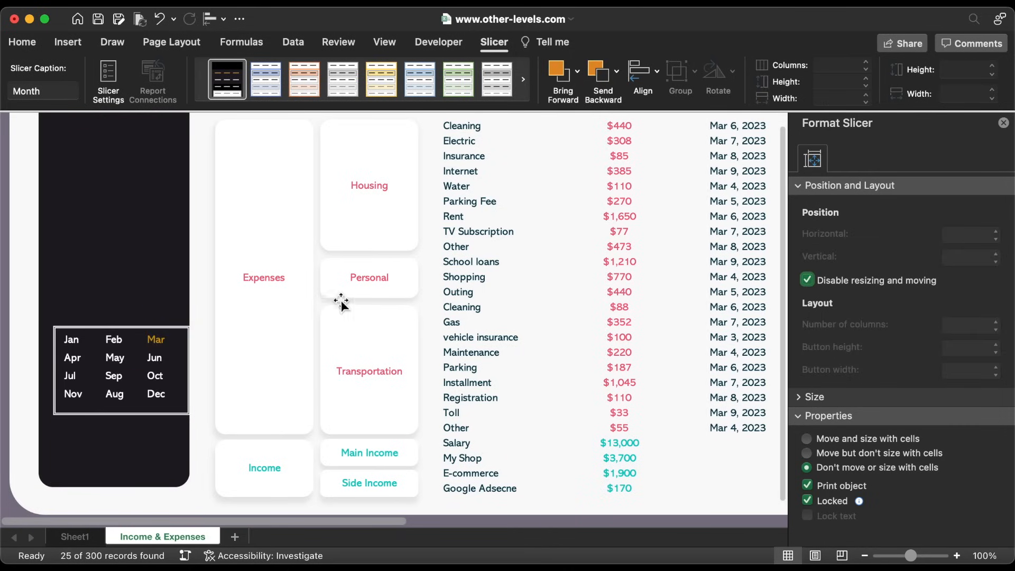
click(138, 340)
Filter the expense table through several months to October and shrink the banner logo slightly
click(118, 360)
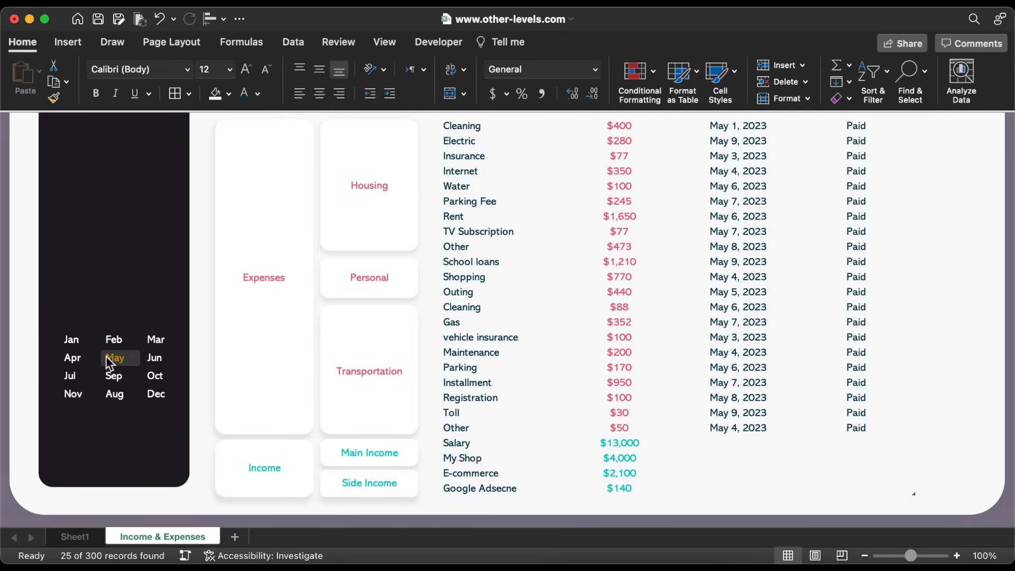
click(73, 357)
click(81, 338)
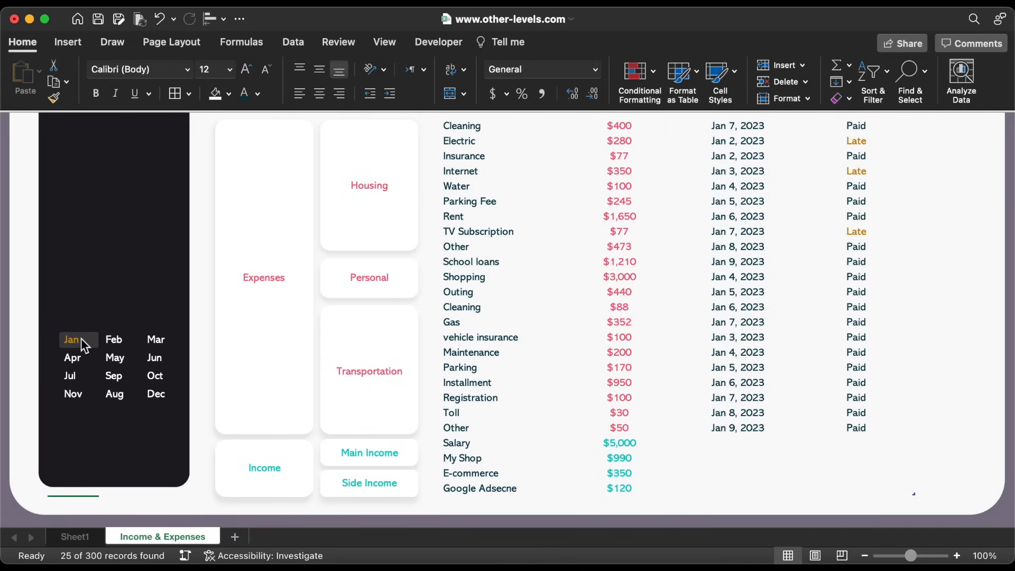
click(153, 377)
scroll(477, 401, up, 5)
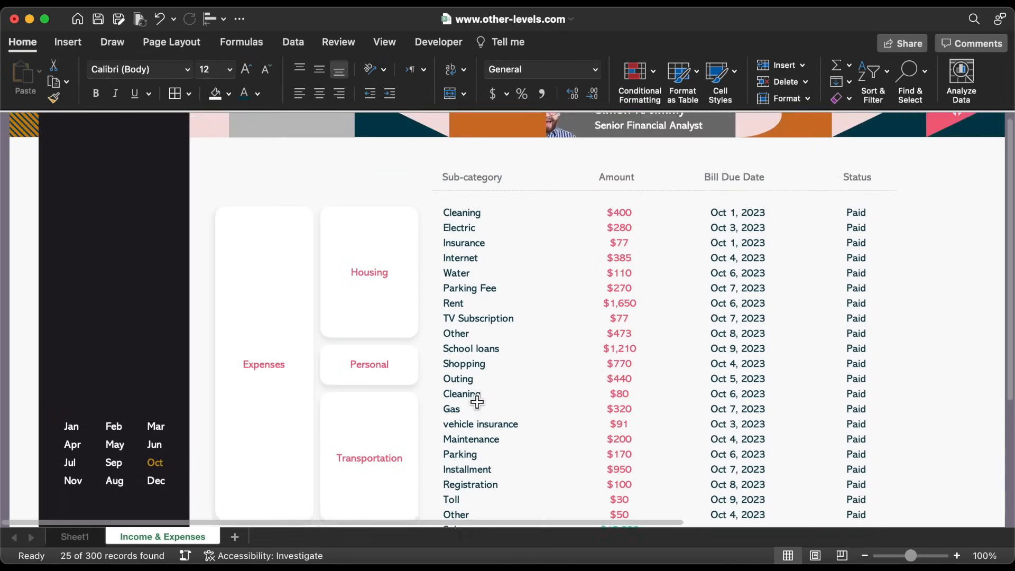
click(959, 164)
drag(933, 130, 937, 136)
click(473, 250)
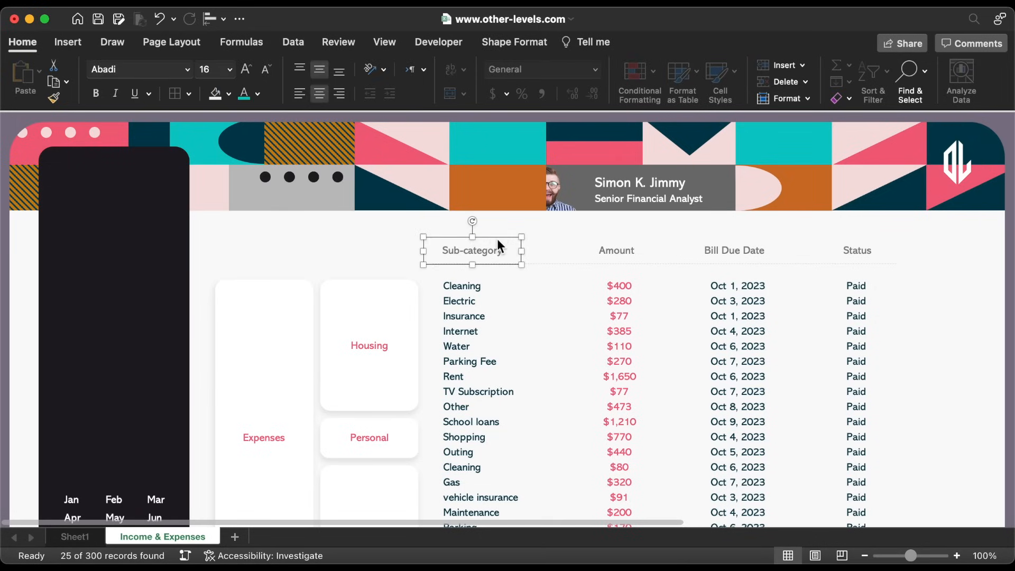
Copy the Sub-category text box onto the side panel as a left-aligned 'Dashboard' label
key(super+c)
key(super+v)
drag(519, 249, 155, 362)
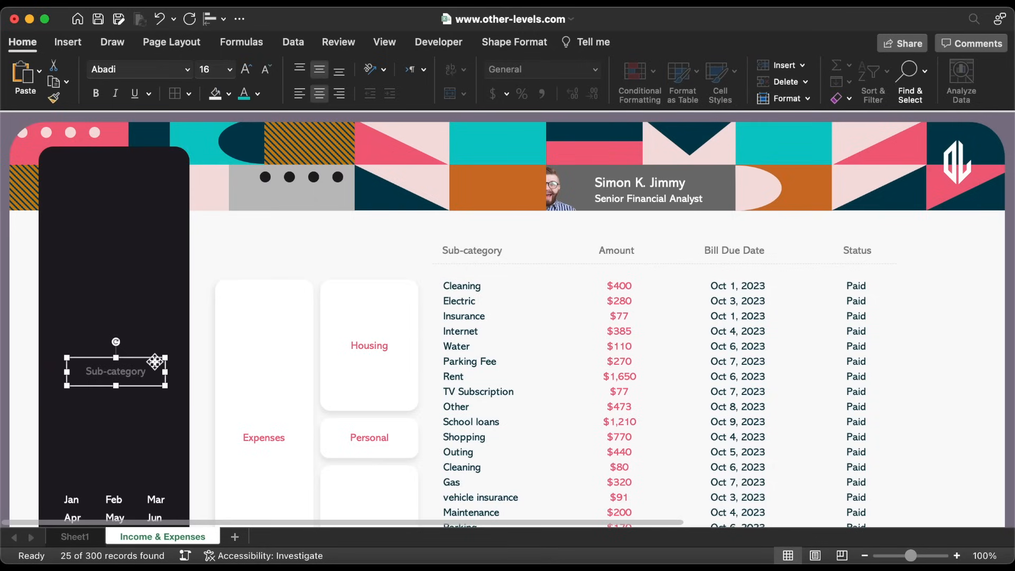
double_click(129, 370)
text(Dashboard)
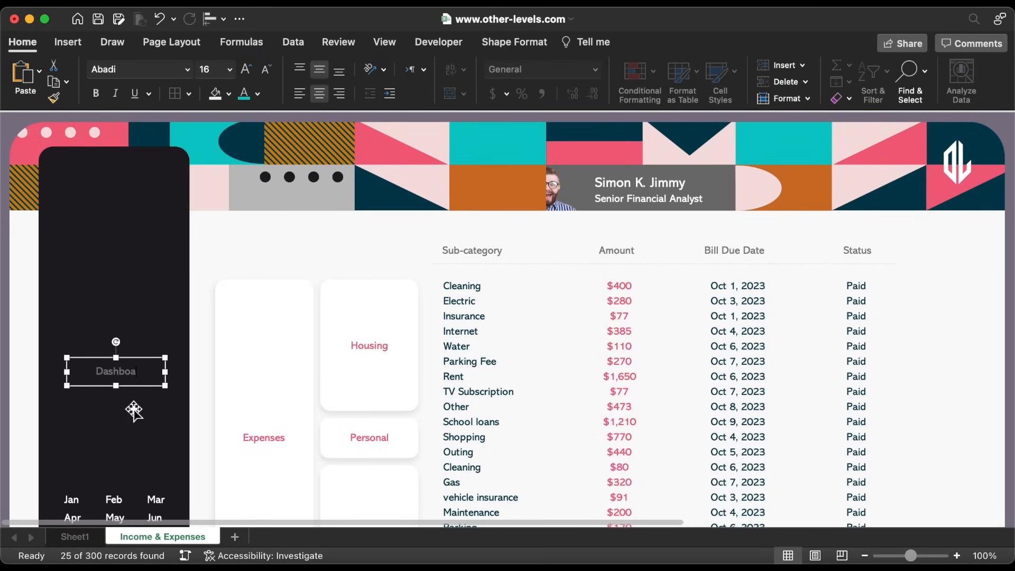
click(300, 95)
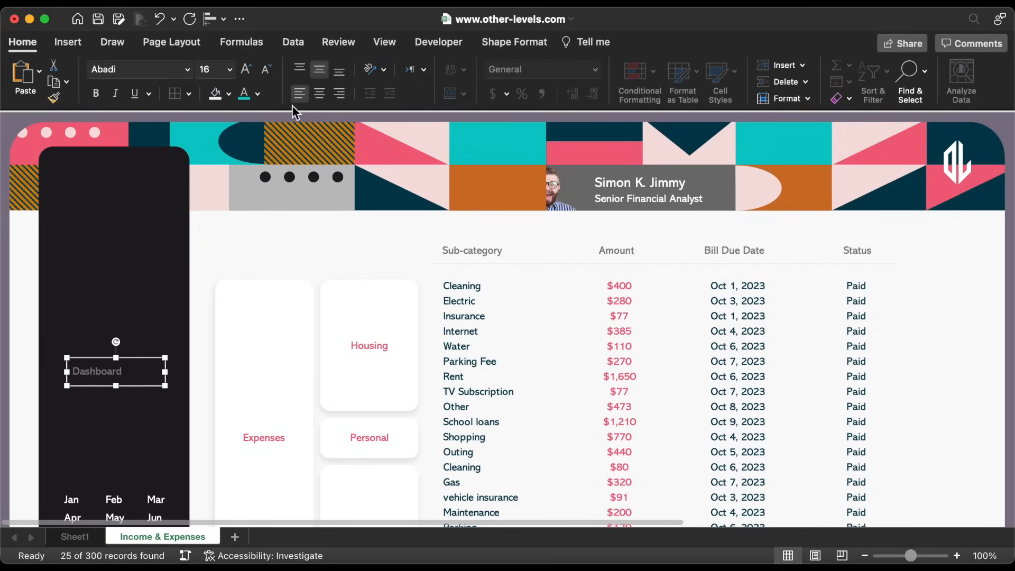
drag(148, 383, 146, 445)
Rename the other two labels 'Income & Expenses' and 'Assets' and position them
double_click(96, 390)
text(Income & Expenses)
double_click(99, 428)
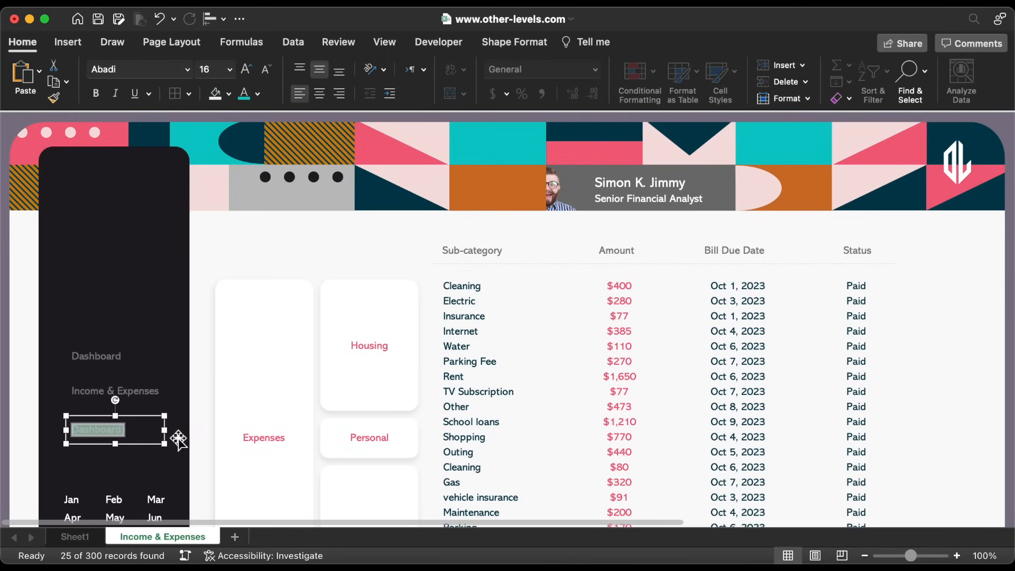
text(Assets & Goals)
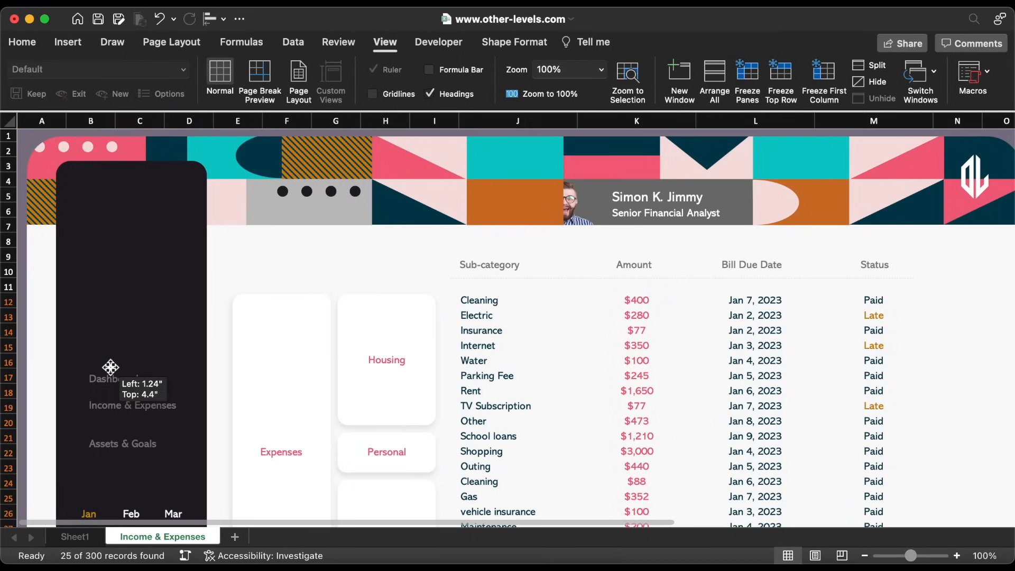
drag(112, 380, 110, 394)
drag(127, 431, 127, 426)
Distribute the three side-panel labels evenly from top to bottom
shift+click(119, 409)
shift+click(118, 381)
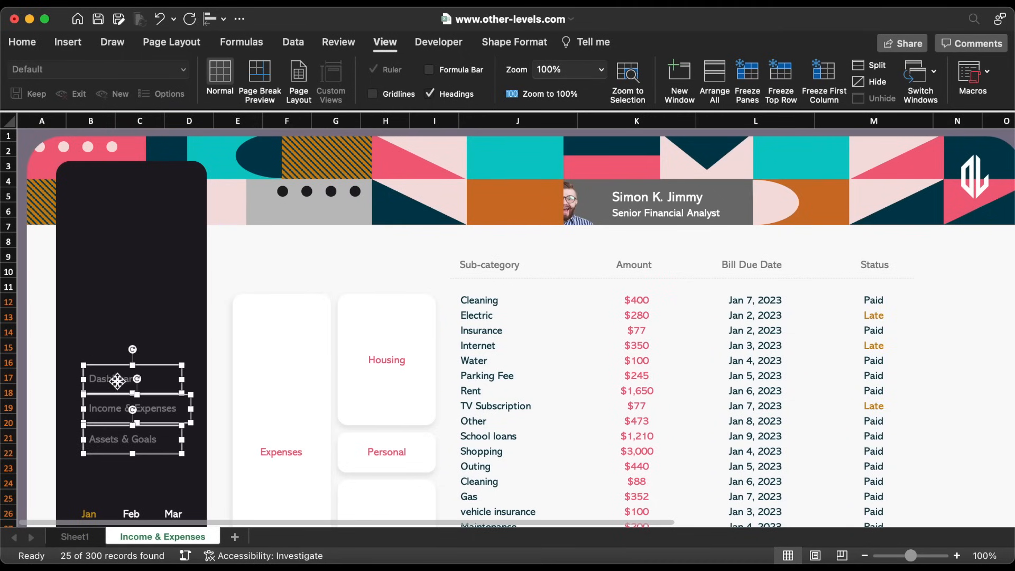
scroll(117, 379, down, 6)
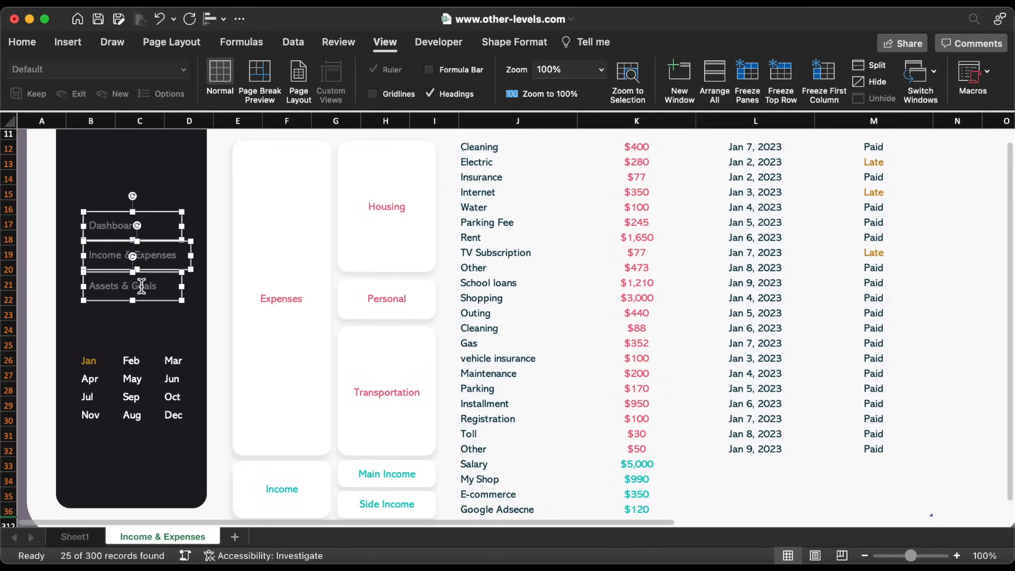
click(211, 20)
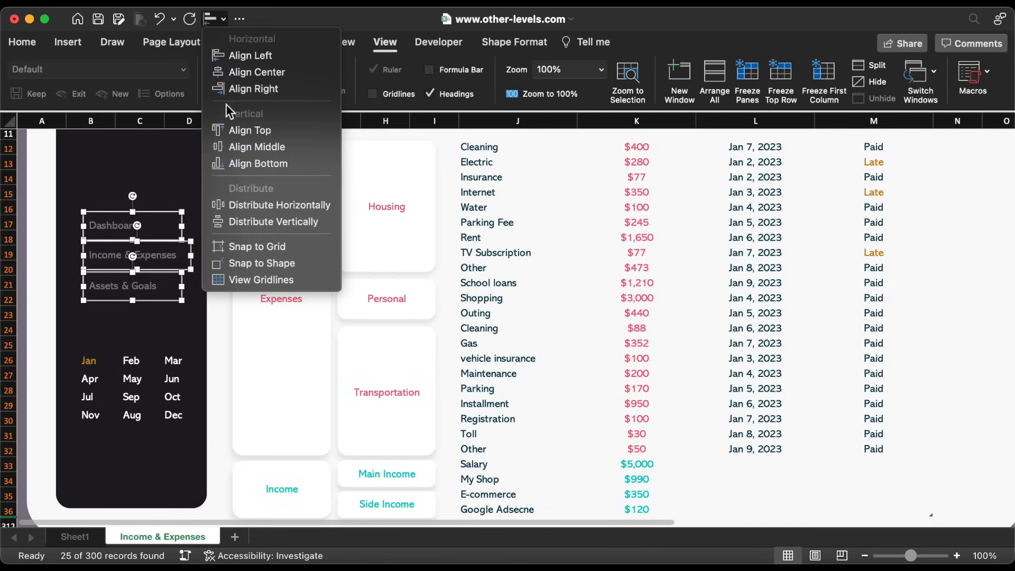
click(228, 217)
Set the Income & Expenses label text colour to white
triple_click(154, 256)
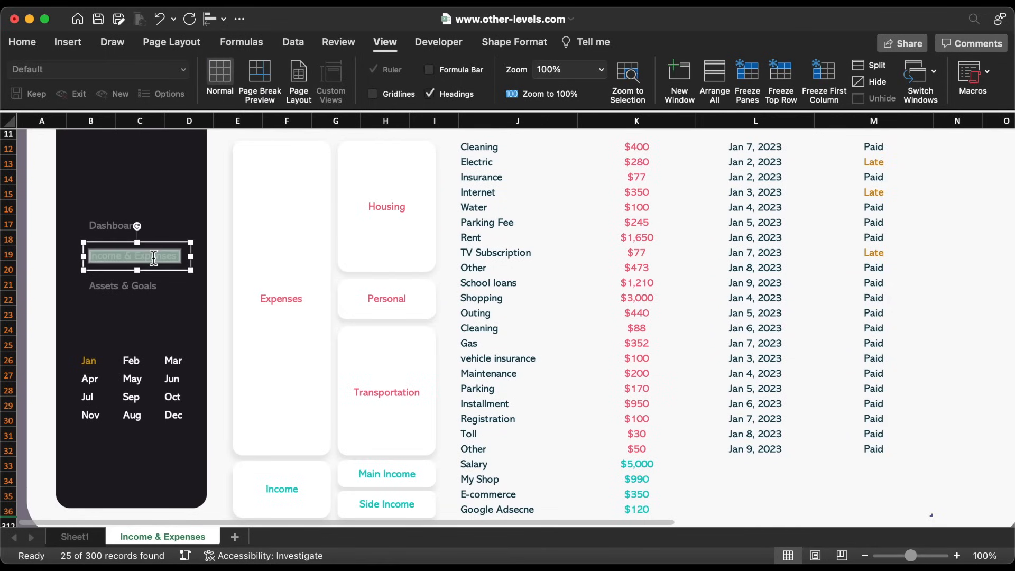
click(68, 42)
click(23, 42)
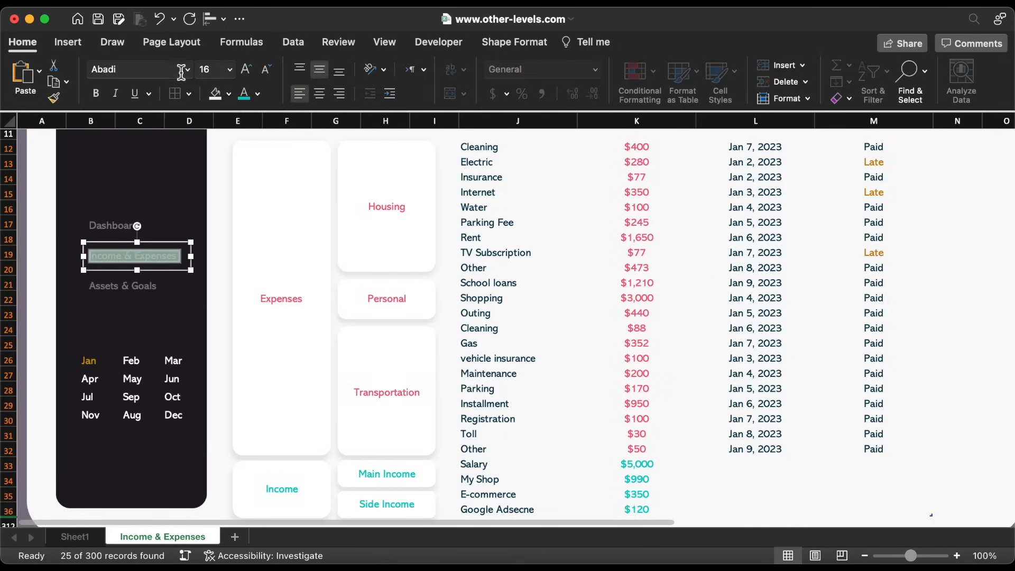
click(258, 94)
click(251, 159)
click(67, 42)
click(249, 76)
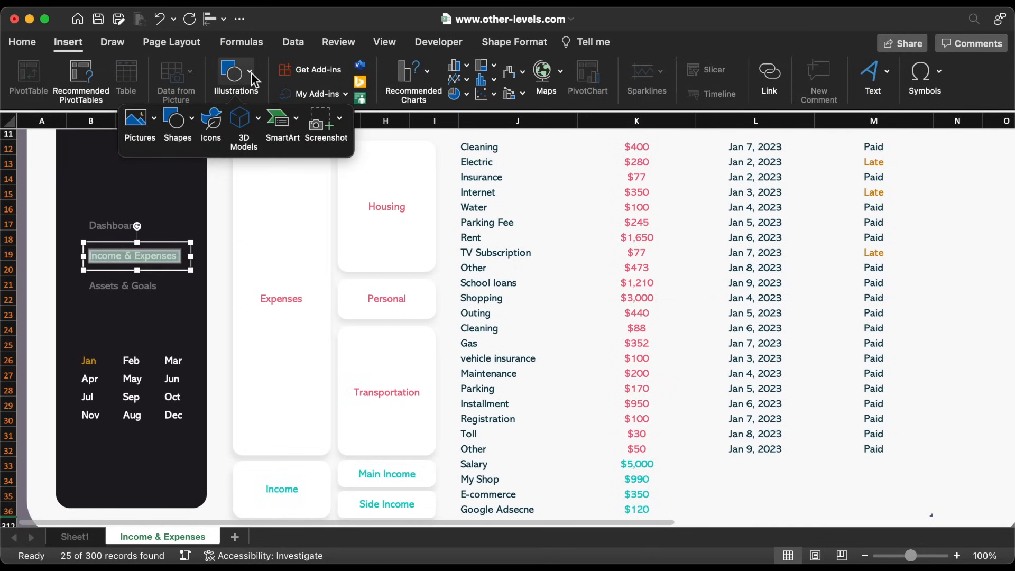
Search the stock icon library for a 'Dashboard' icon for the labels
click(212, 121)
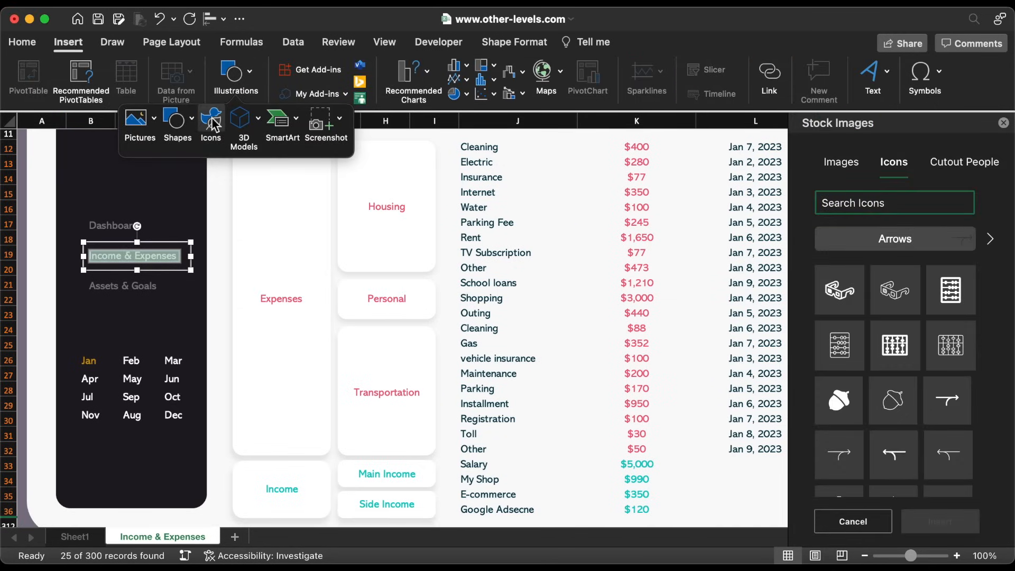
click(886, 204)
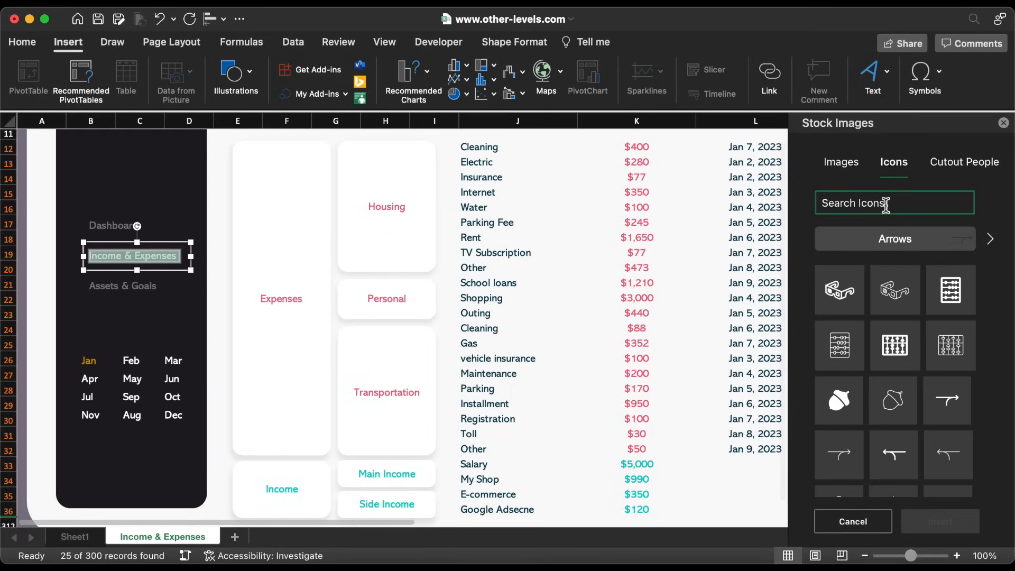
text(Dashbo)
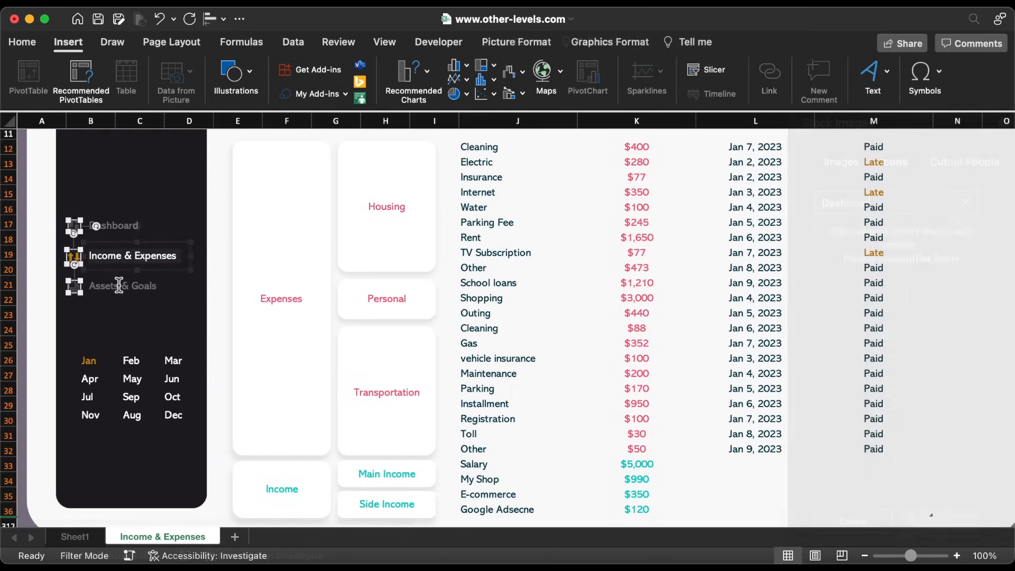
Duplicate the Income & Expenses label below the month grid, retyped as 'Personal Finance Tracker'
click(162, 247)
drag(165, 244, 162, 454)
text(Personal Finance Tracker)
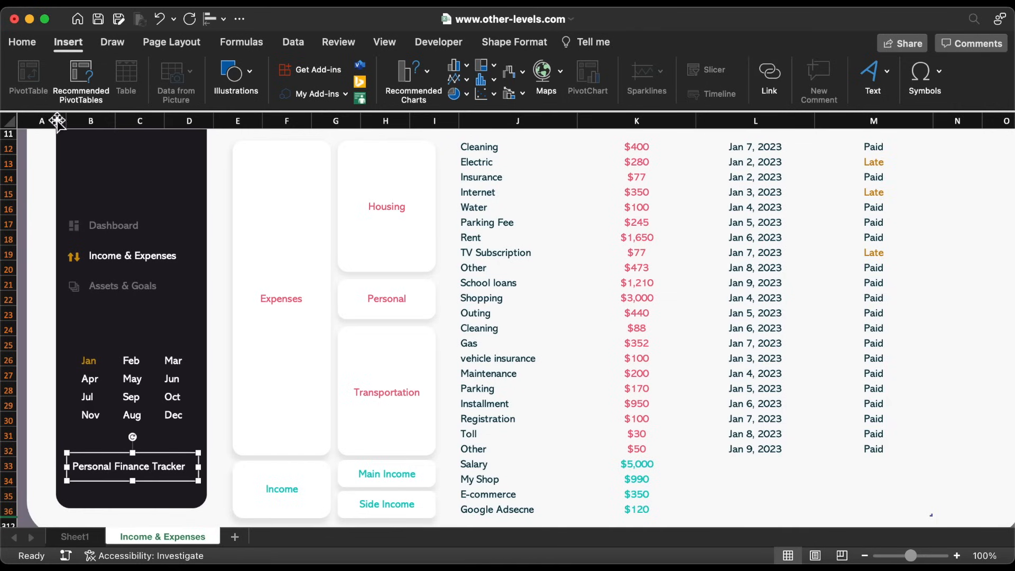
Centre the Personal Finance Tracker caption and reduce it to font size 14
click(22, 42)
click(320, 94)
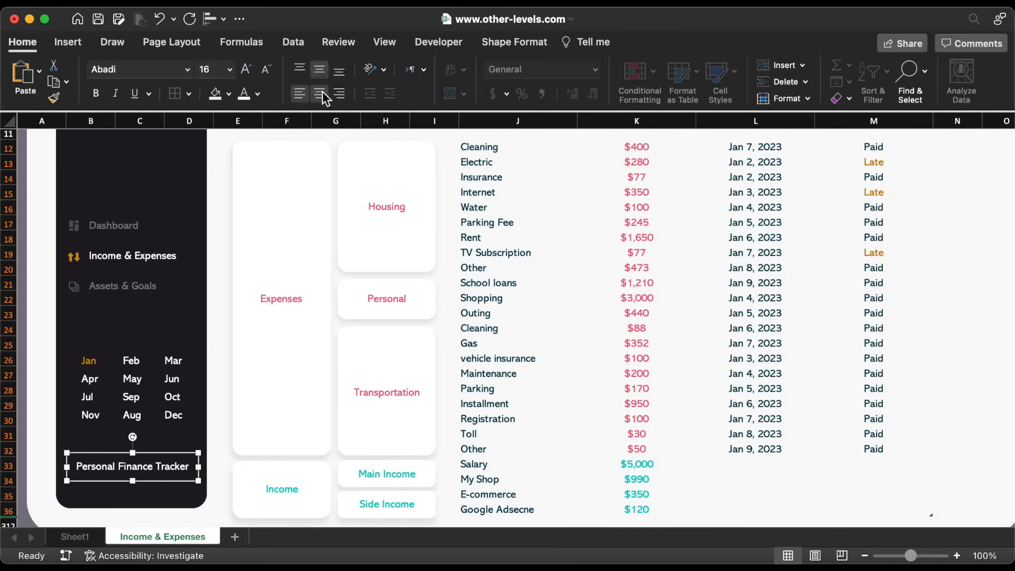
click(267, 69)
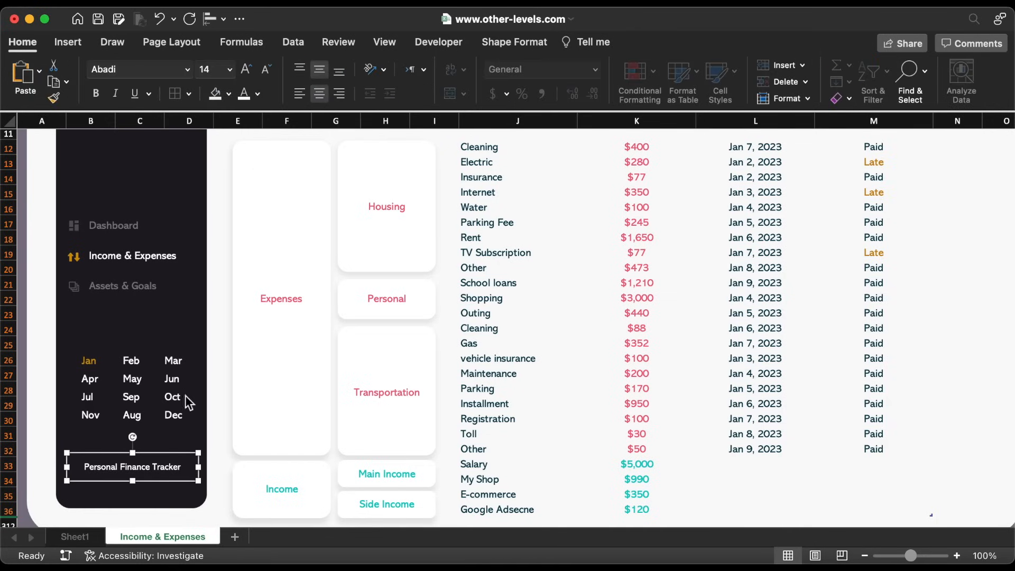
drag(166, 458, 167, 477)
triple_click(168, 485)
text(www.other-levels.com)
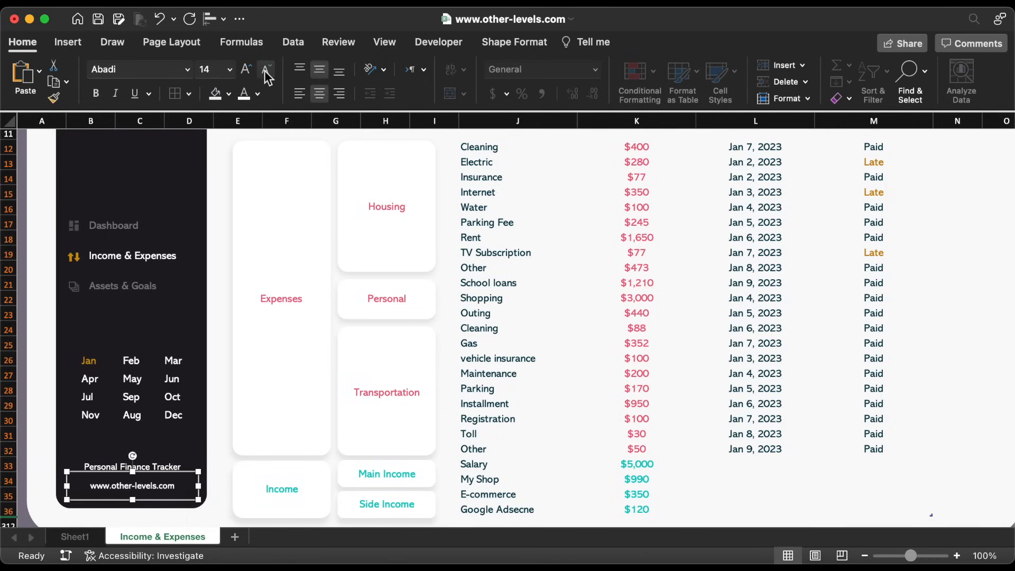
click(267, 74)
click(172, 452)
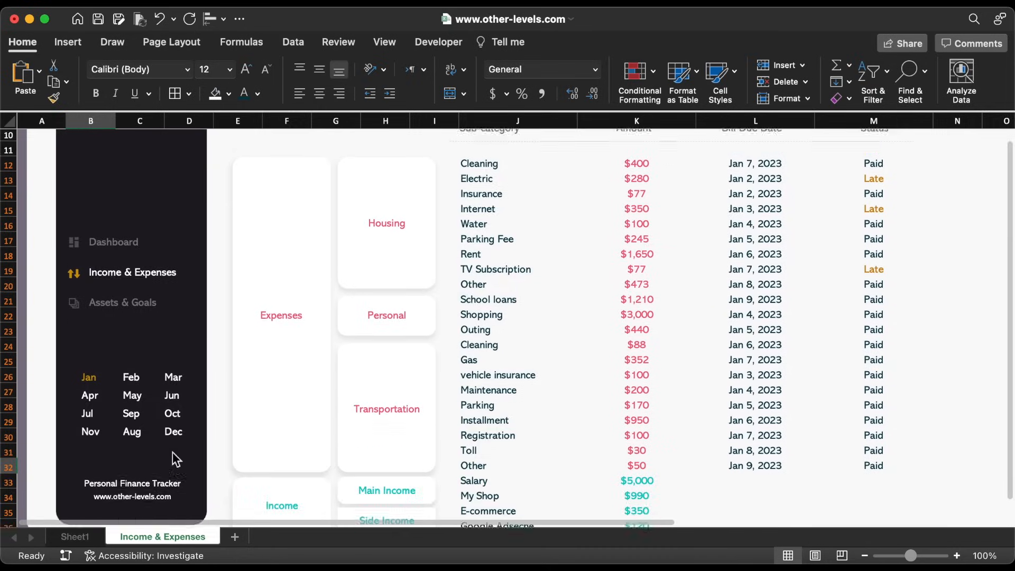
scroll(172, 451, up, 5)
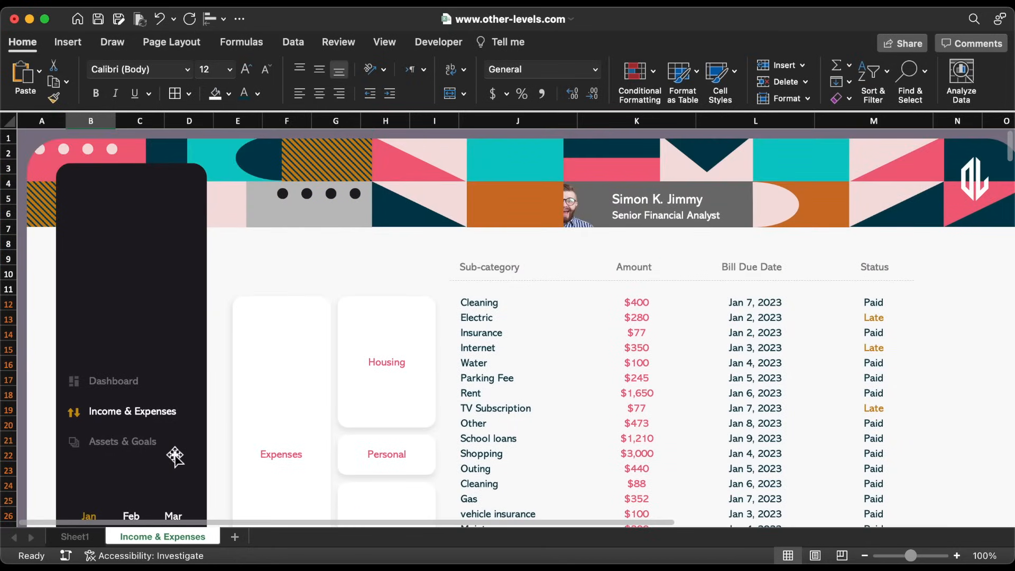
Hyperlink the Income & Expenses label to 'Income & Expenses'!A1 with an Income & Expenses ScreenTip
click(164, 405)
right_click(163, 402)
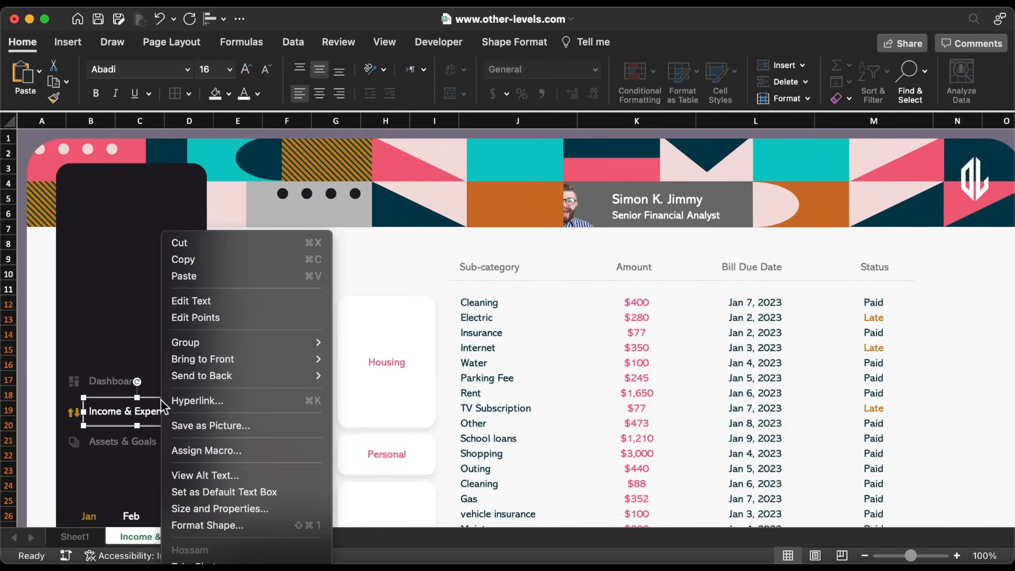
click(230, 408)
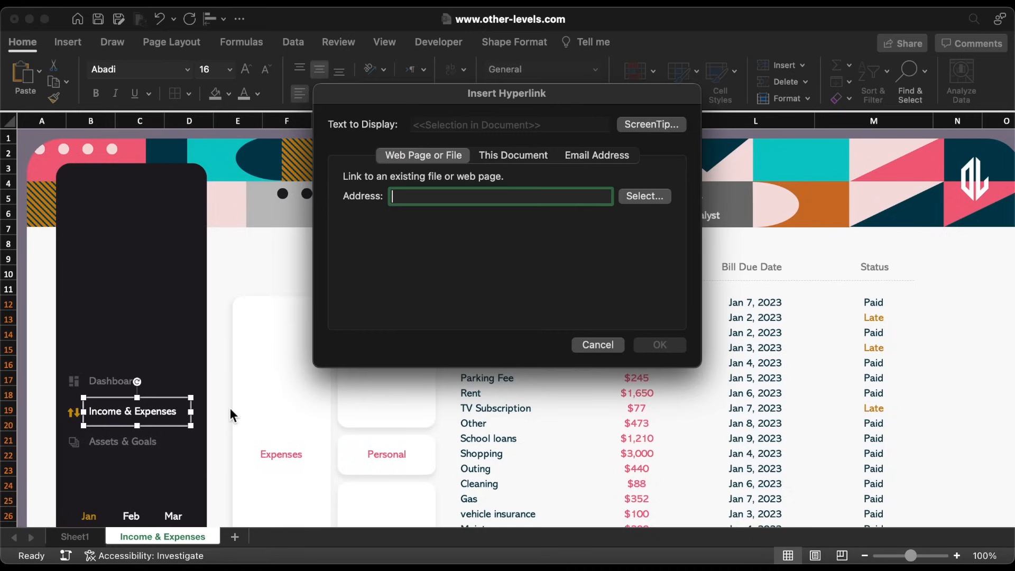
click(544, 154)
click(402, 265)
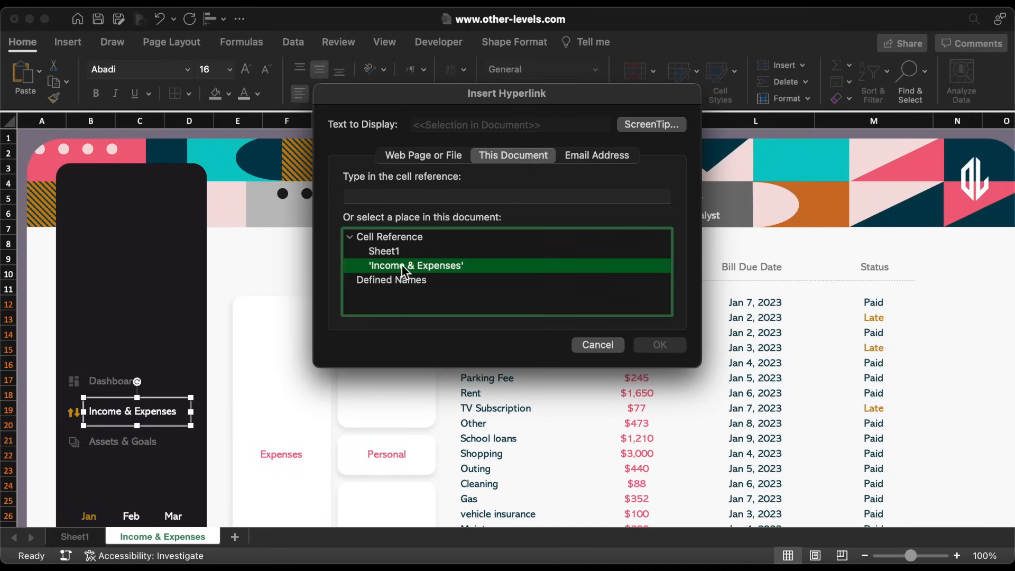
click(641, 126)
text(Income & Expenses)
click(594, 212)
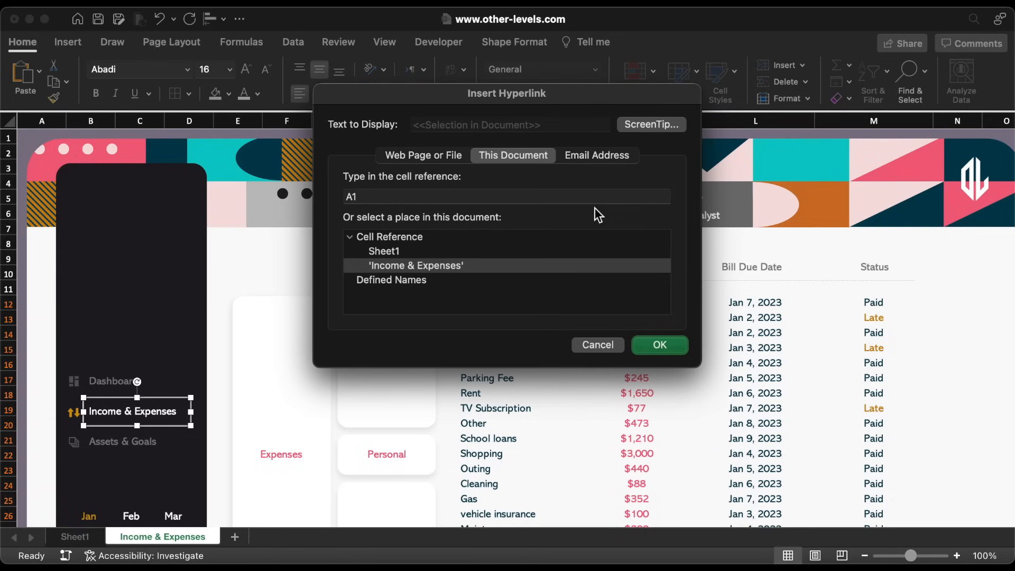
click(658, 344)
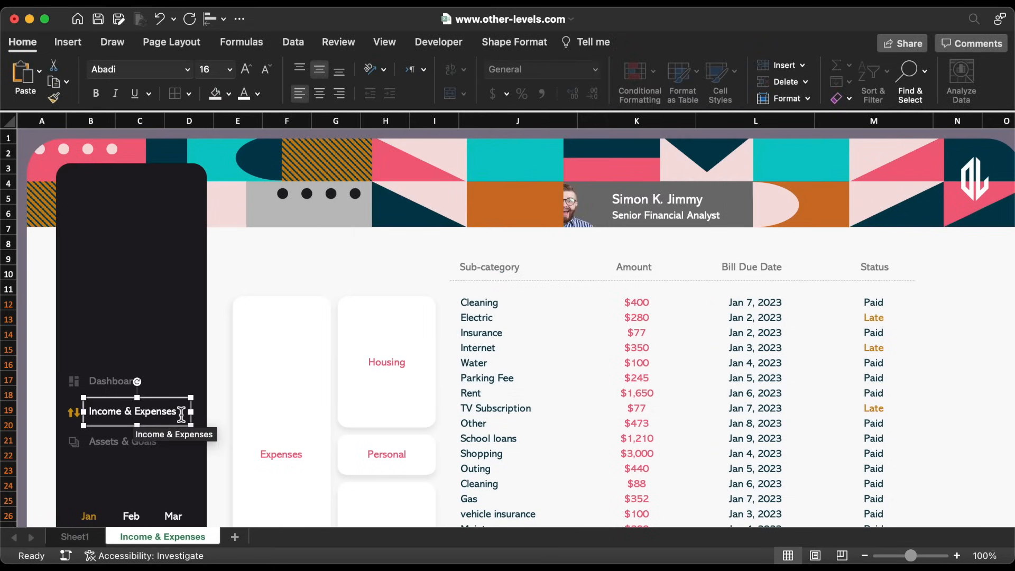
scroll(181, 415, down, 2)
scroll(181, 415, down, 10)
click(157, 429)
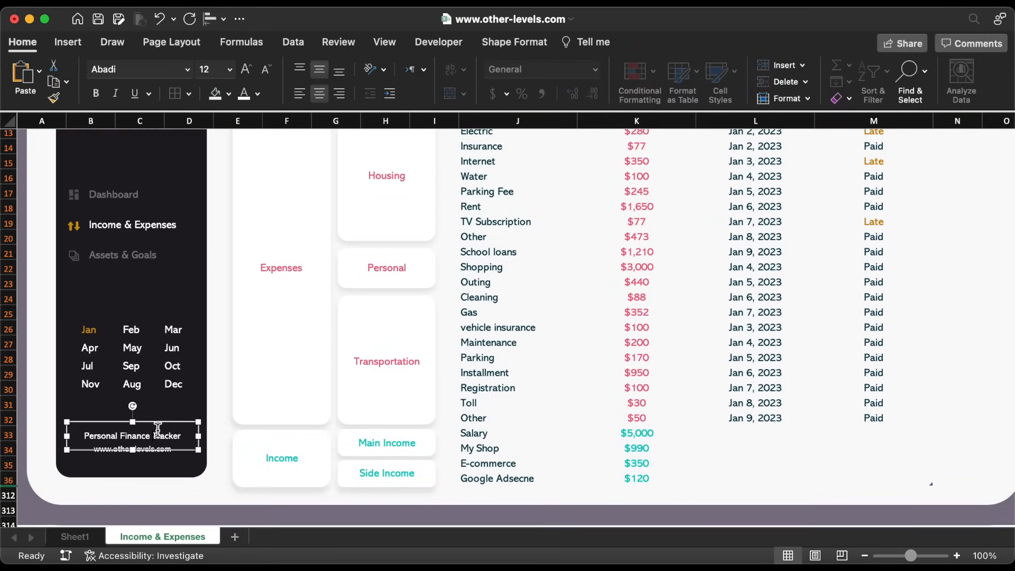
click(246, 70)
click(171, 454)
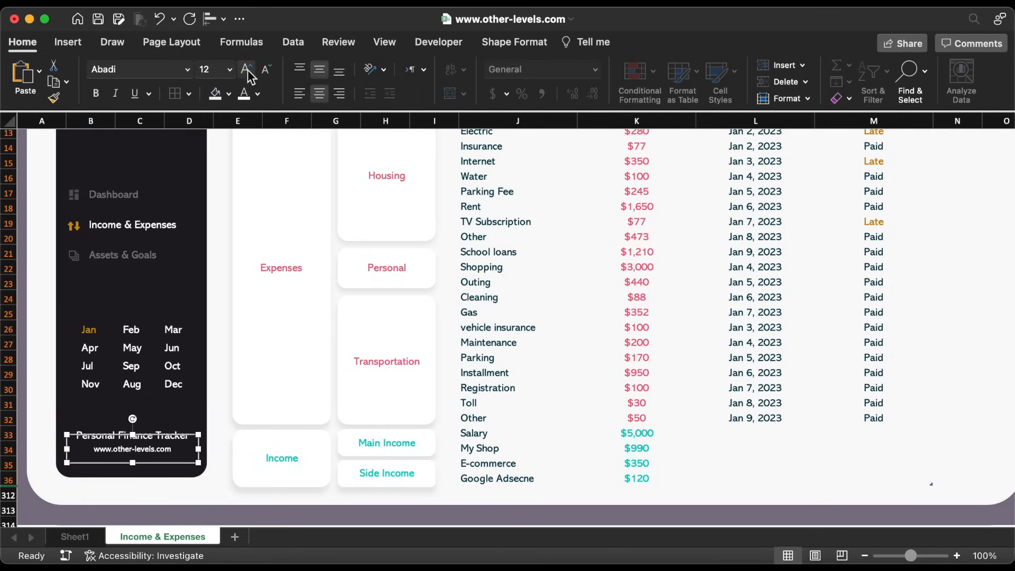
click(248, 72)
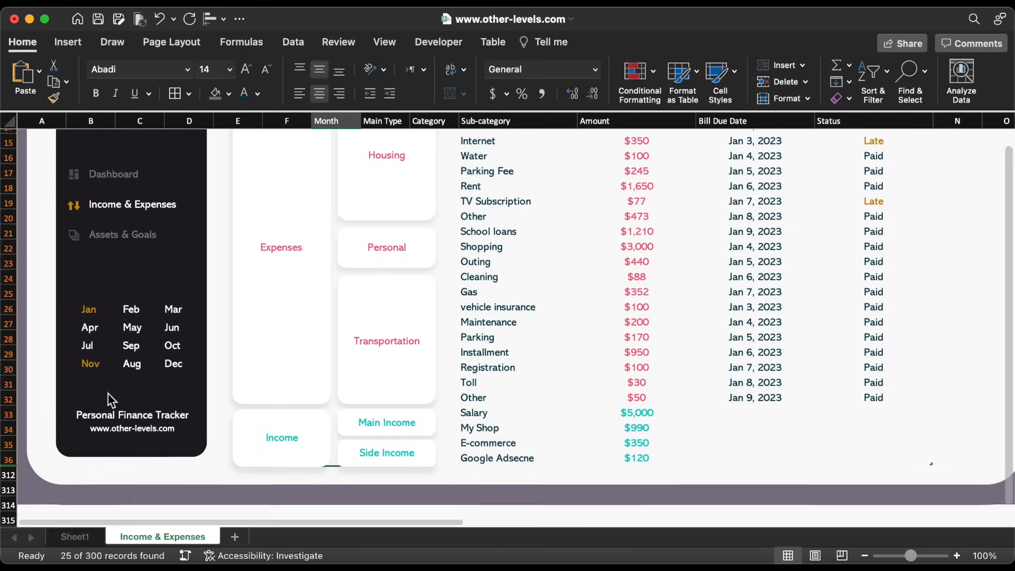
Fill columns P–V with the purple dashboard background
scroll(108, 394, down, 8)
drag(32, 360, 835, 552)
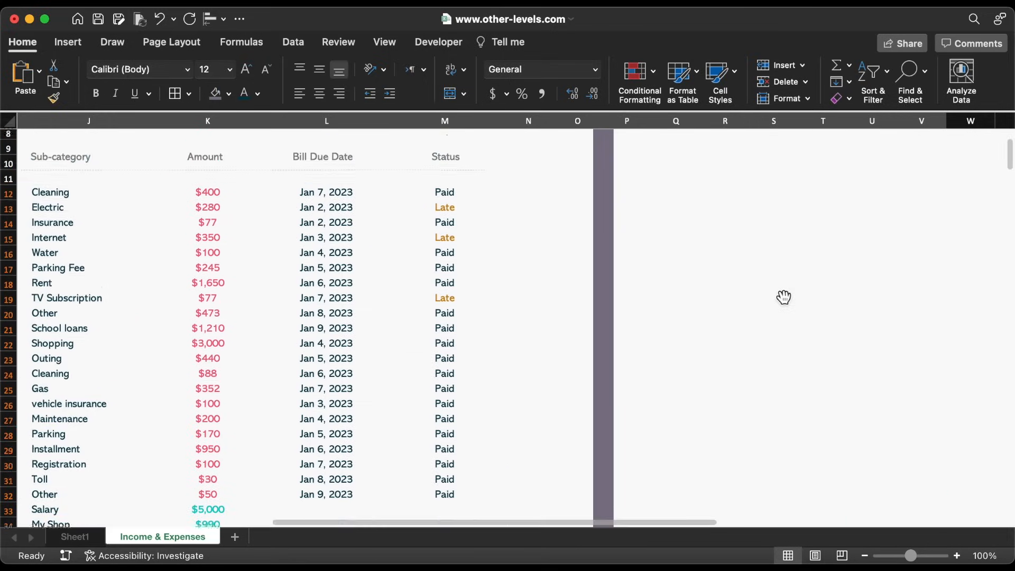
scroll(782, 294, up, 3)
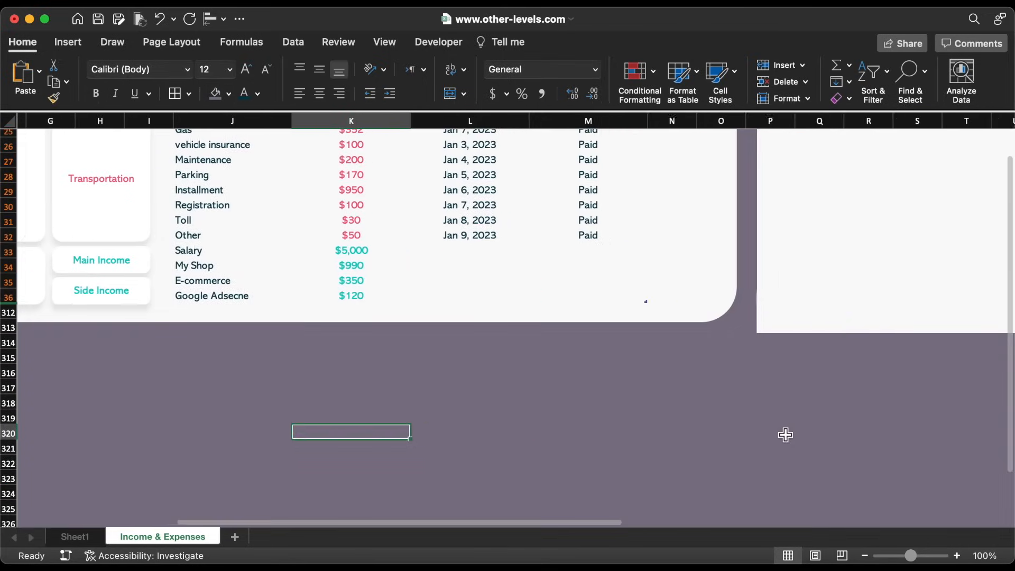
scroll(784, 431, right, 10)
drag(588, 344, 266, 320)
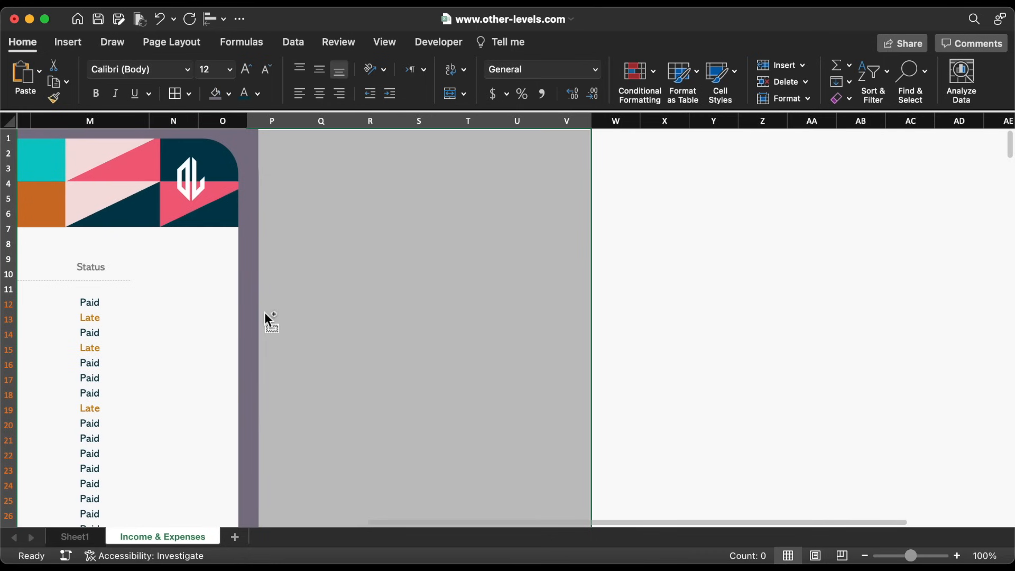
click(213, 93)
scroll(385, 204, down, 5)
click(389, 210)
Hide the sheet's row and column headings
scroll(390, 210, up, 10)
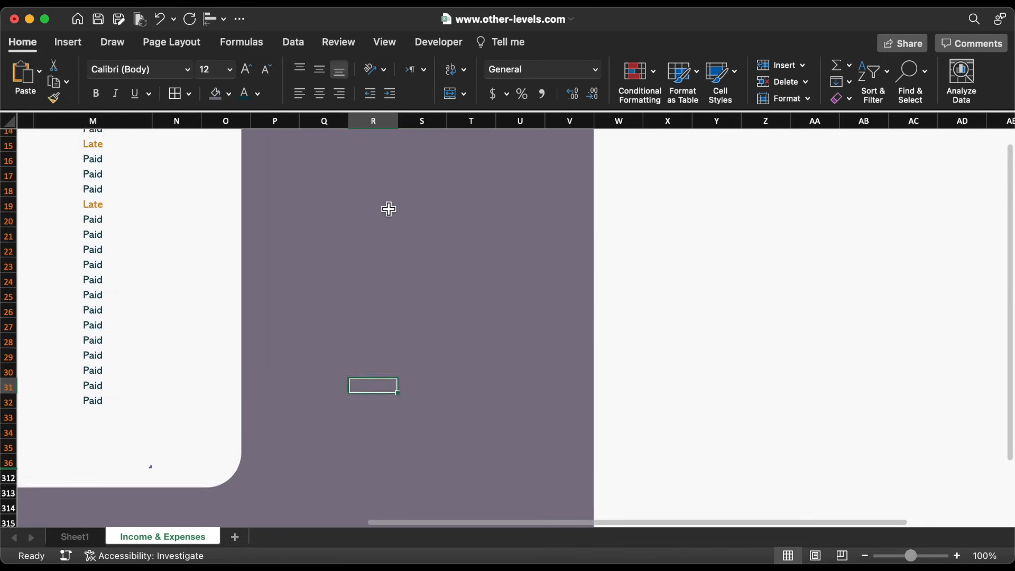
scroll(389, 208, left, 5)
scroll(389, 209, left, 5)
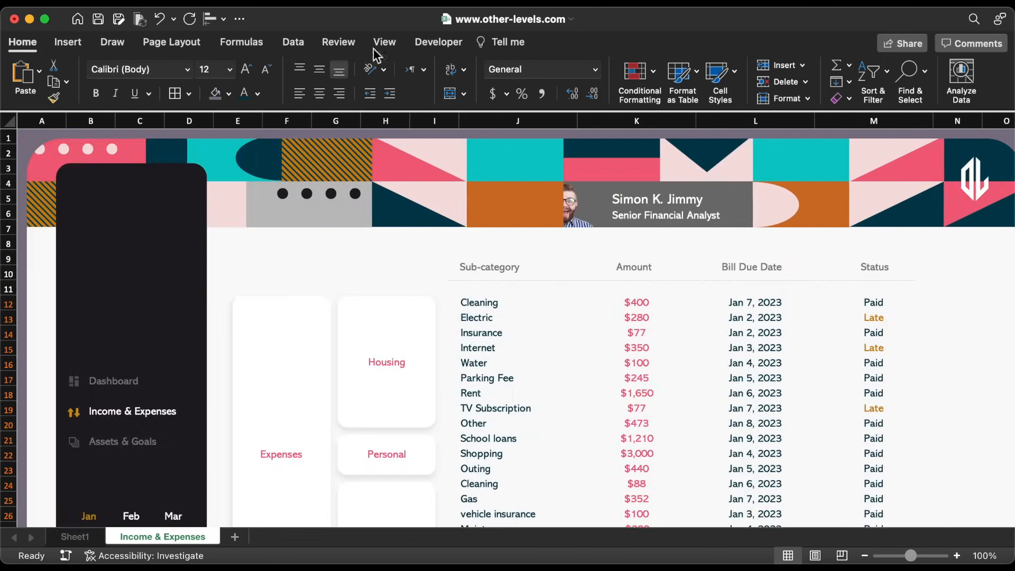
click(386, 44)
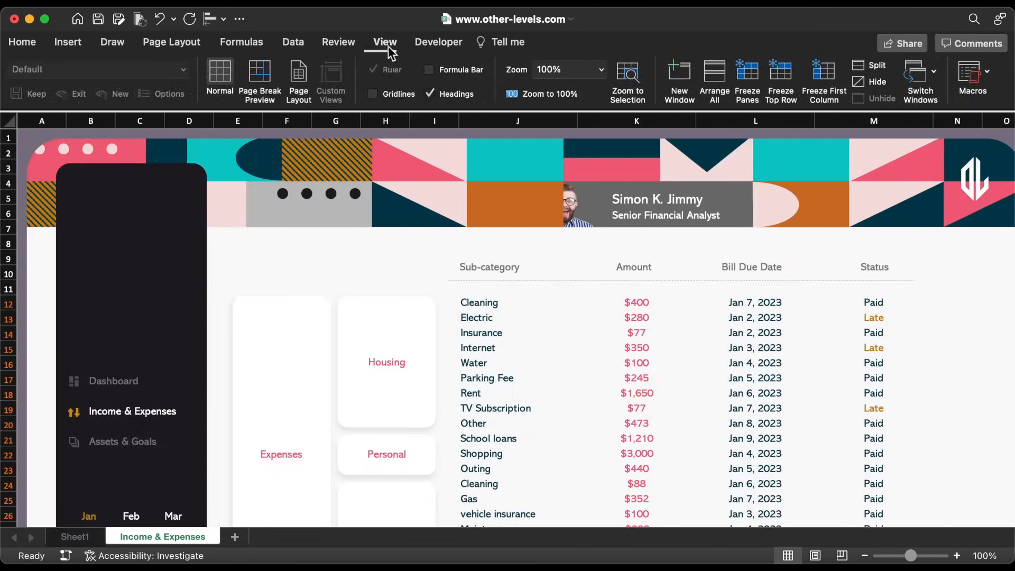
click(445, 96)
scroll(460, 265, down, 3)
scroll(460, 265, down, 5)
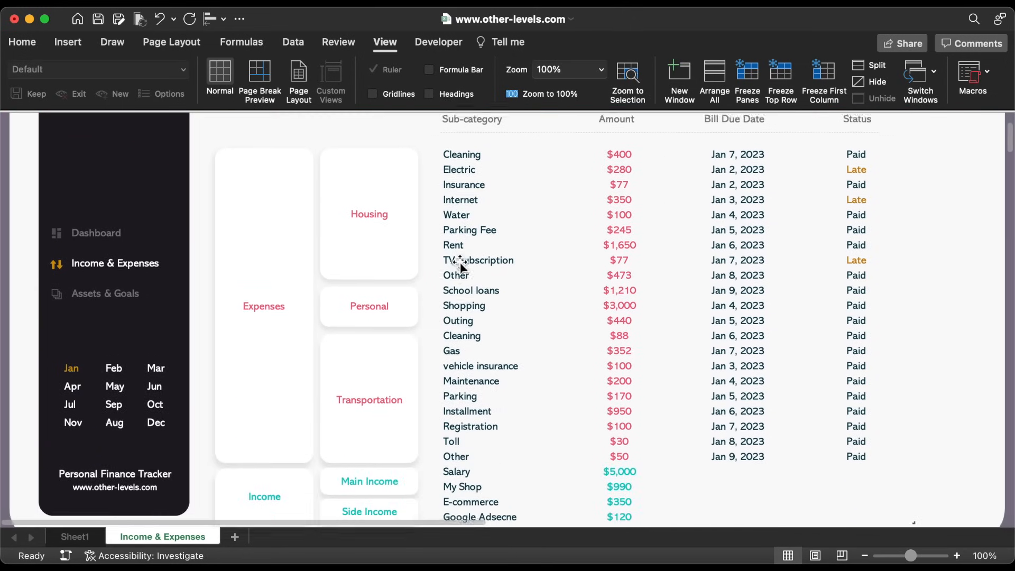
Draw a small oval near the lower-right corner of the dashboard
click(76, 47)
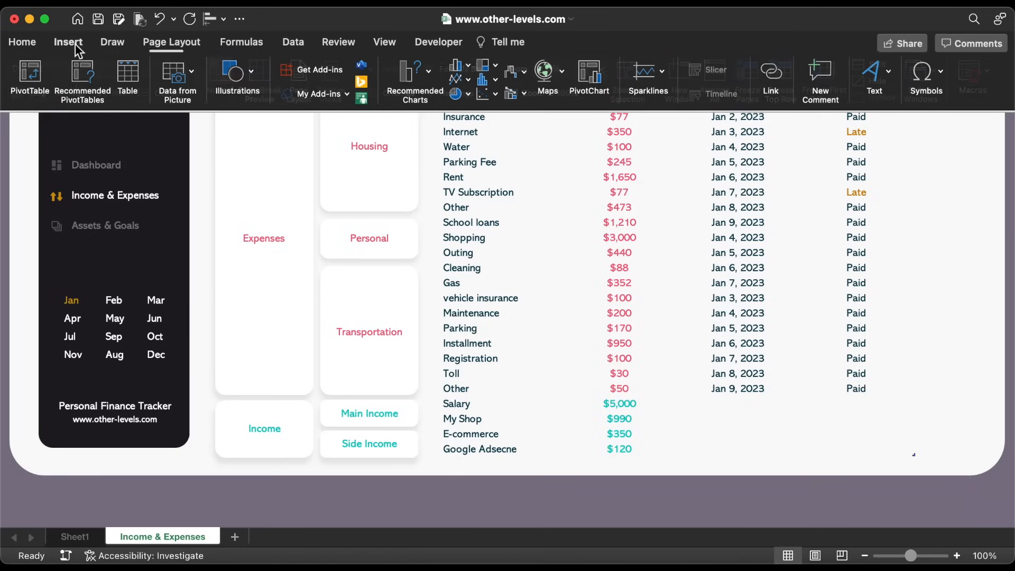
click(242, 77)
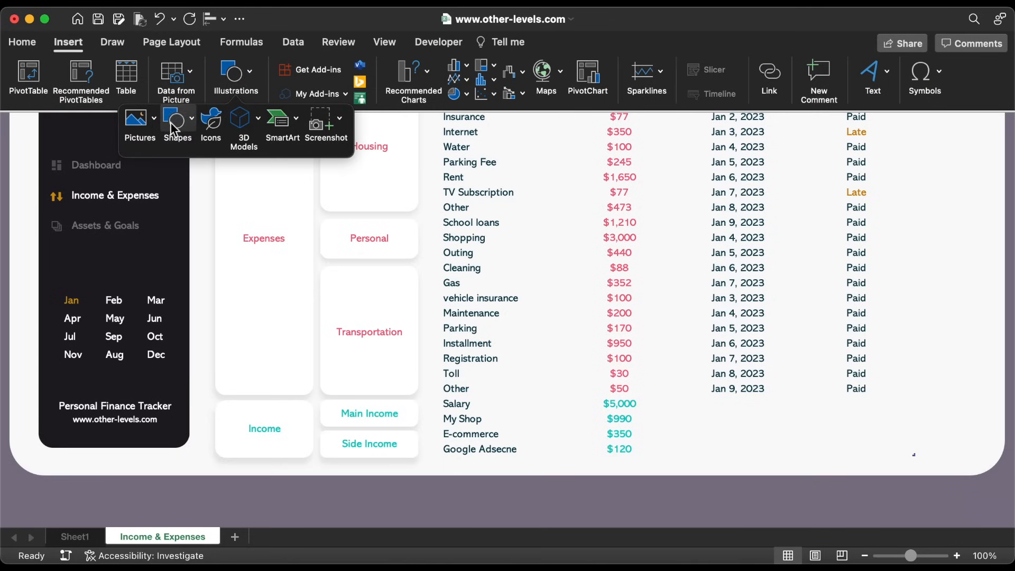
click(174, 122)
click(302, 166)
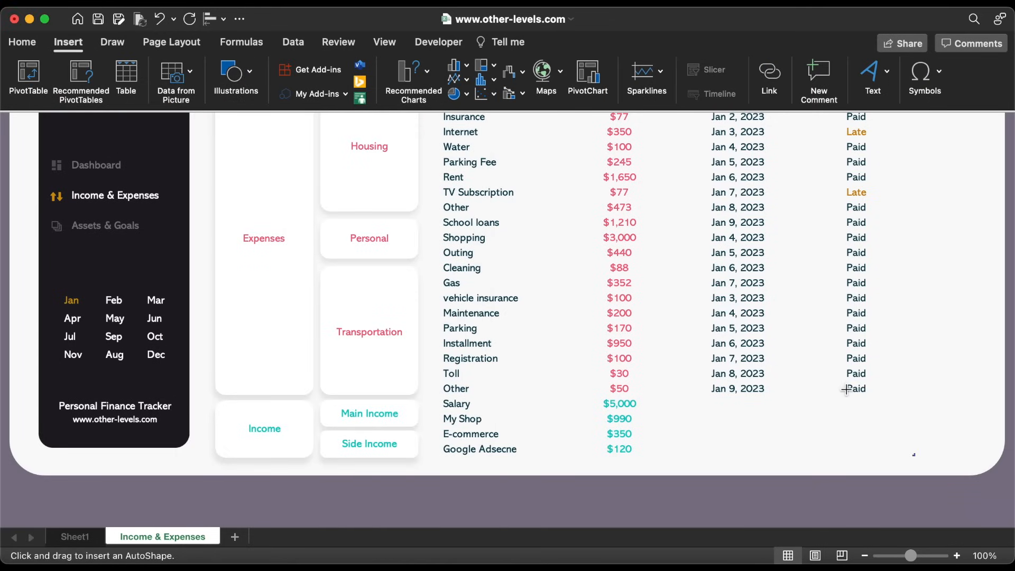
drag(911, 452, 922, 461)
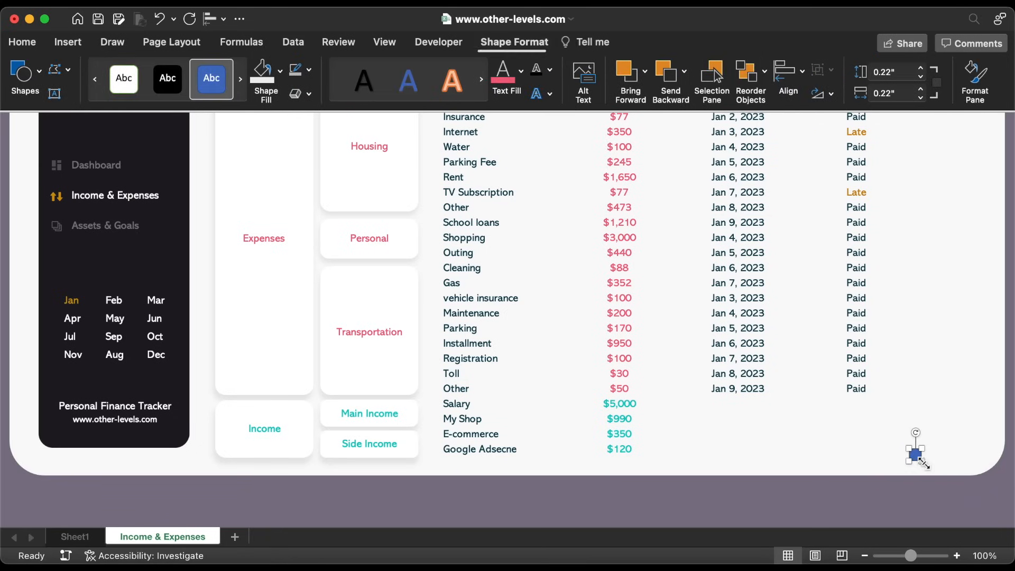
Give the oval no outline and a white fill
click(310, 77)
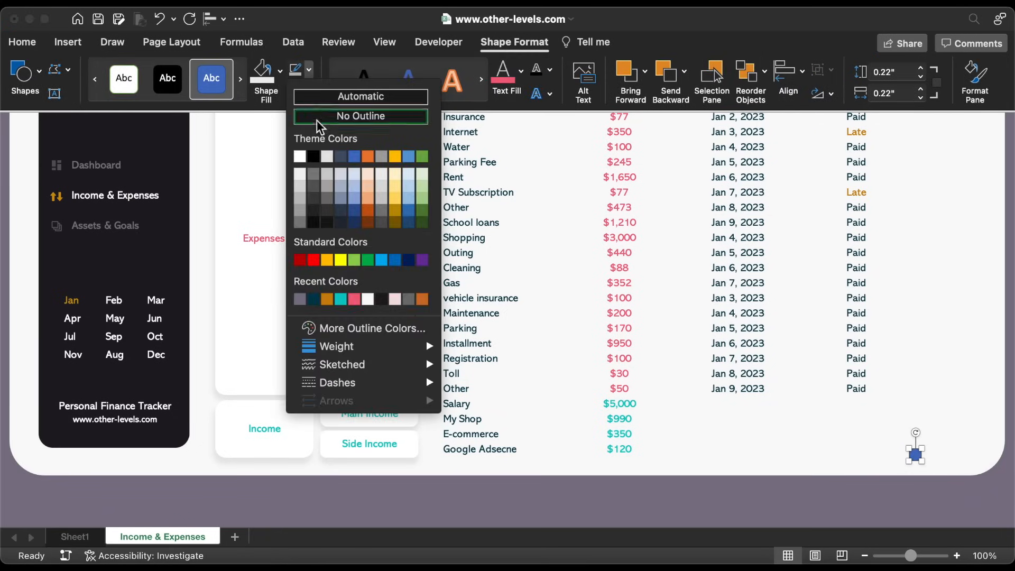
click(319, 125)
click(280, 70)
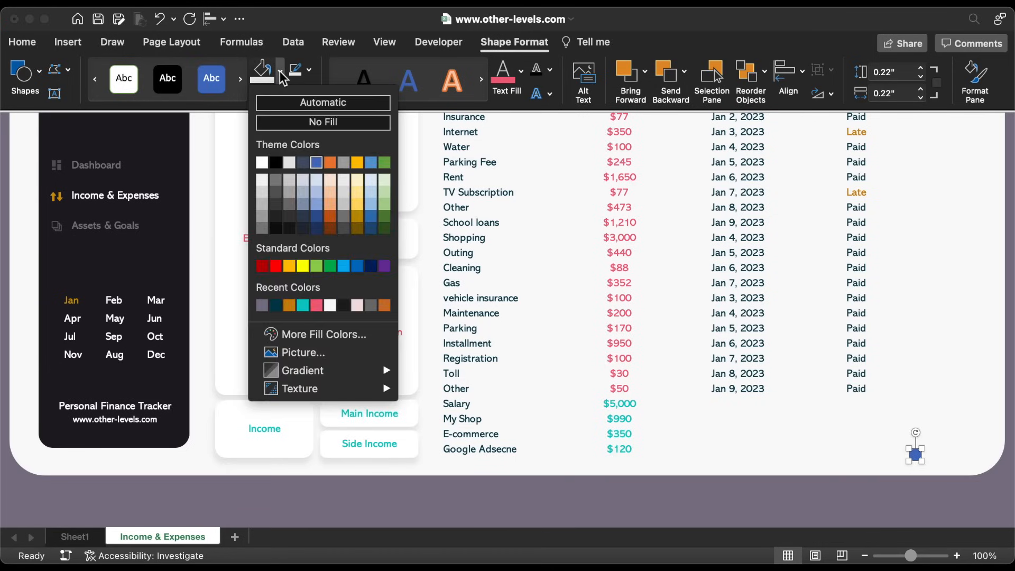
click(330, 305)
Delete columns A–G on Sheet1
click(838, 458)
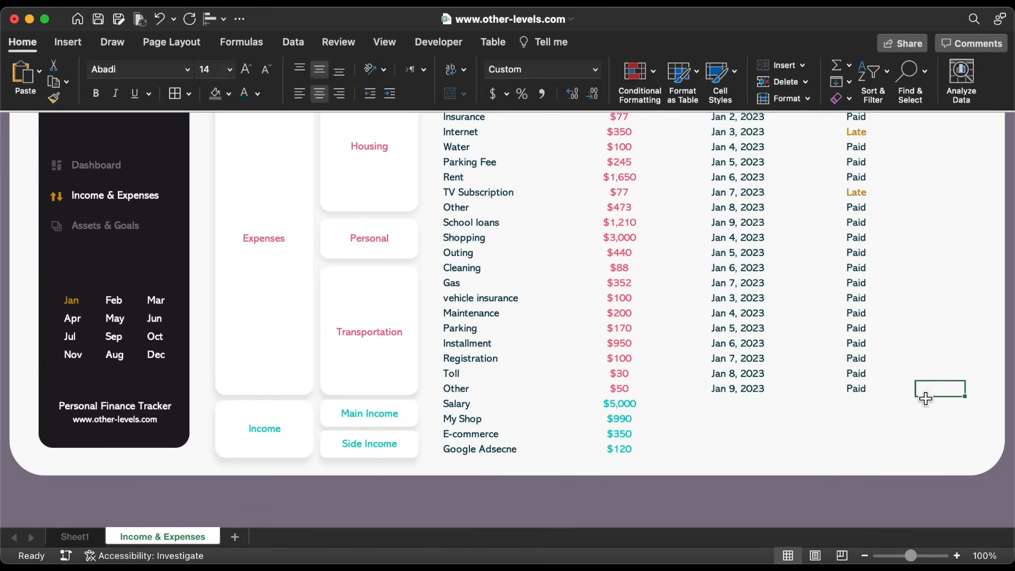
click(75, 536)
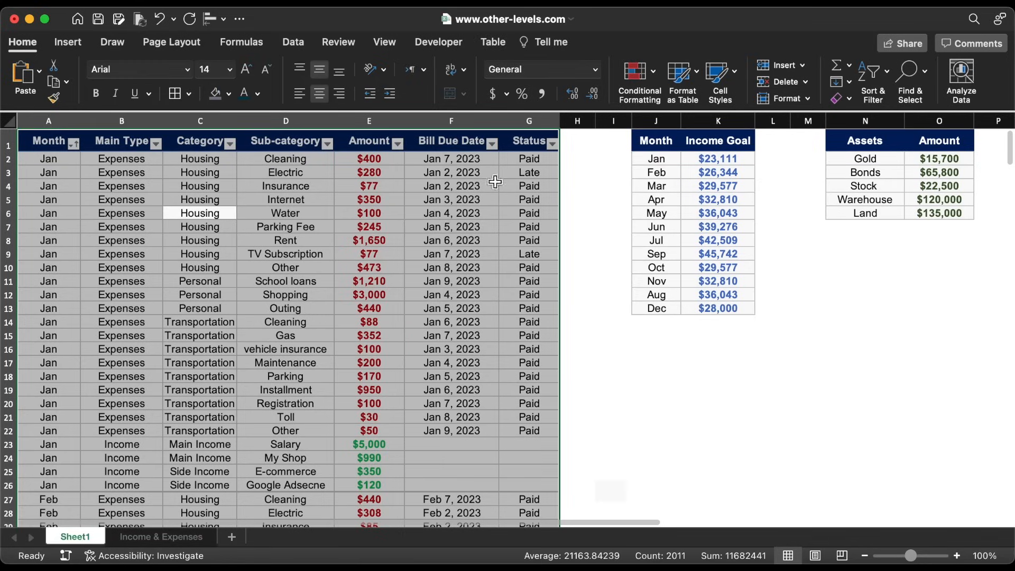
drag(535, 121, 43, 142)
click(772, 79)
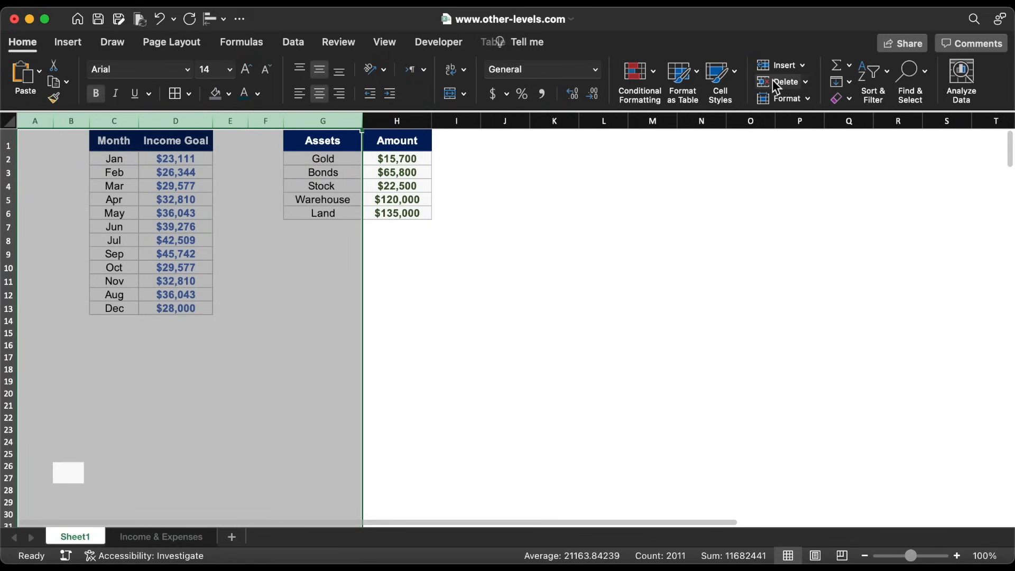
click(274, 326)
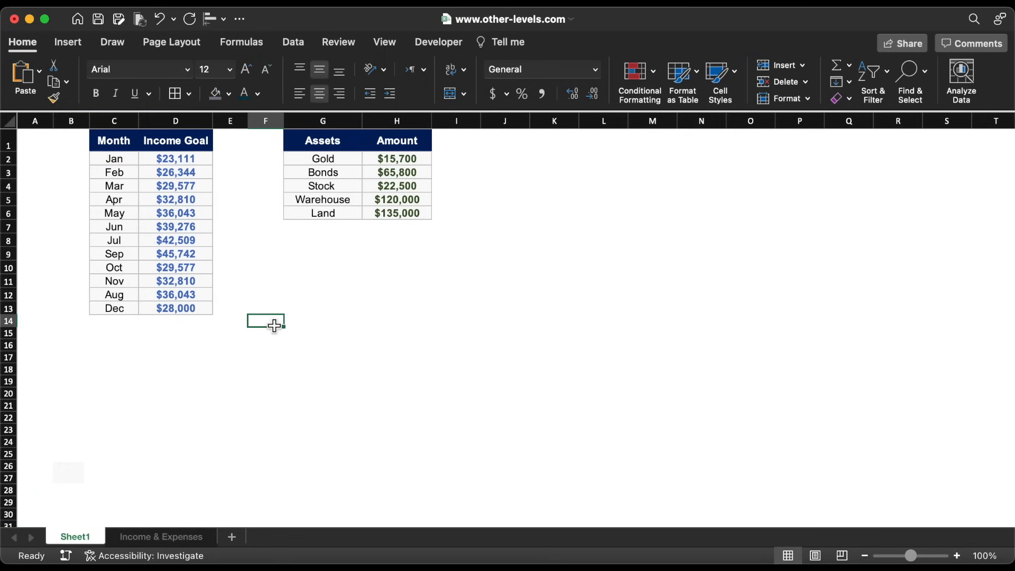